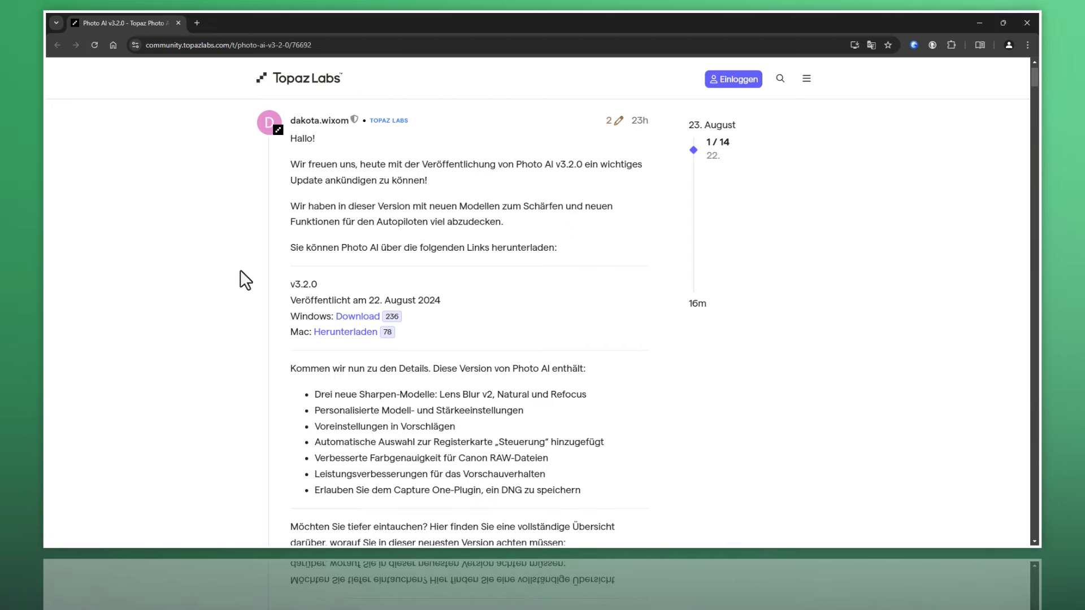
# Step: Scroll the Photo AI v3.2.0 post to the feature list and DREI NEUE Sharpen-Modelle heading
pyautogui.scroll(-2, 255, 241)
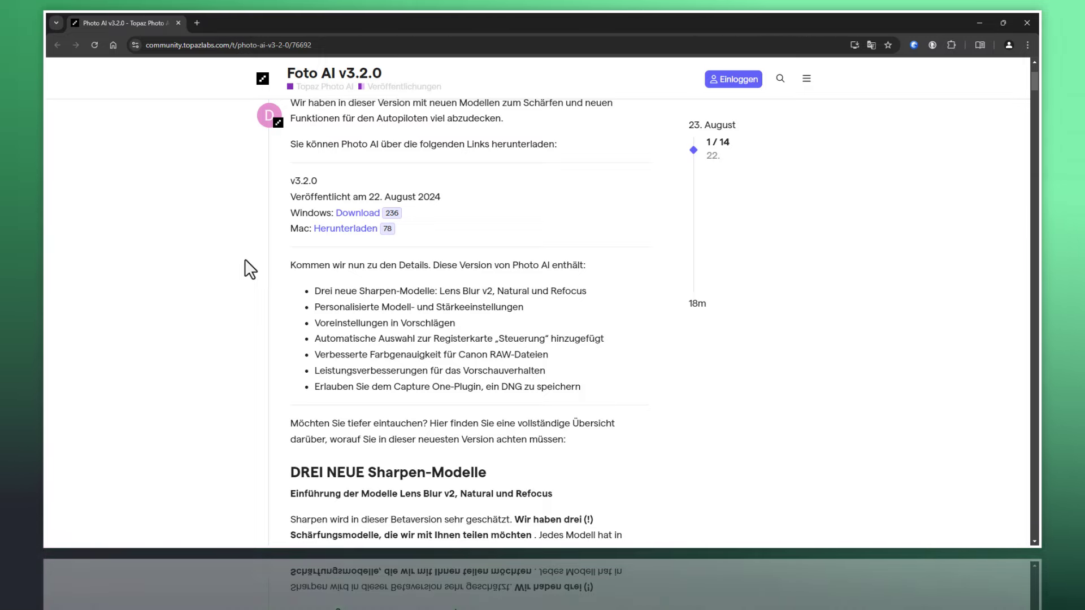
# Step: Scroll slightly further so the Linsenunschärfe v2 heading appears
pyautogui.scroll(-2, 243, 245)
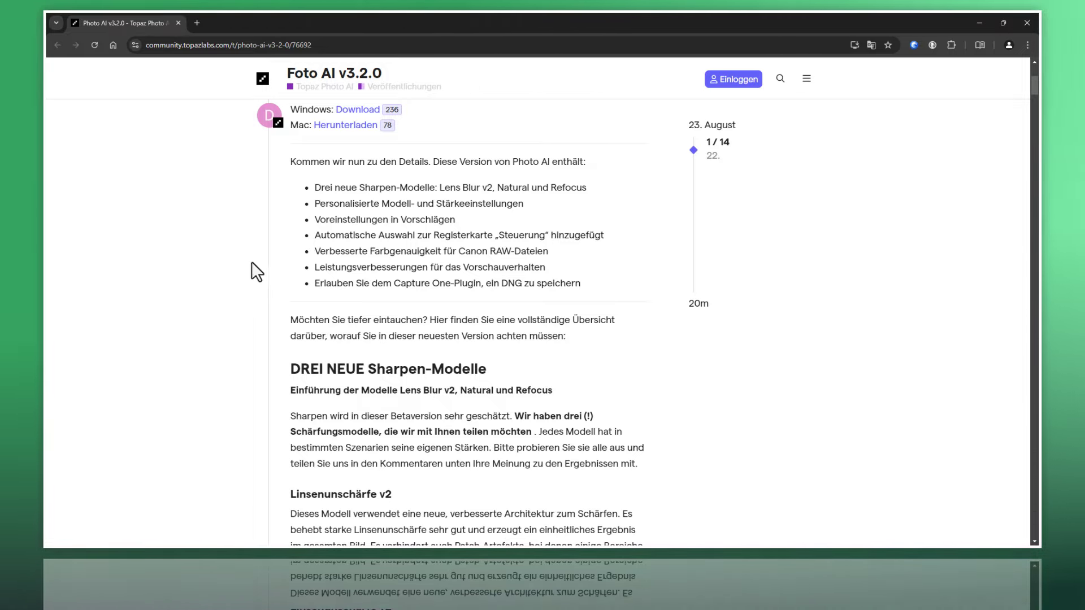
# Step: Highlight and then deselect the DREI NEUE Sharpen-Modelle heading
pyautogui.scroll(-3, 253, 231)
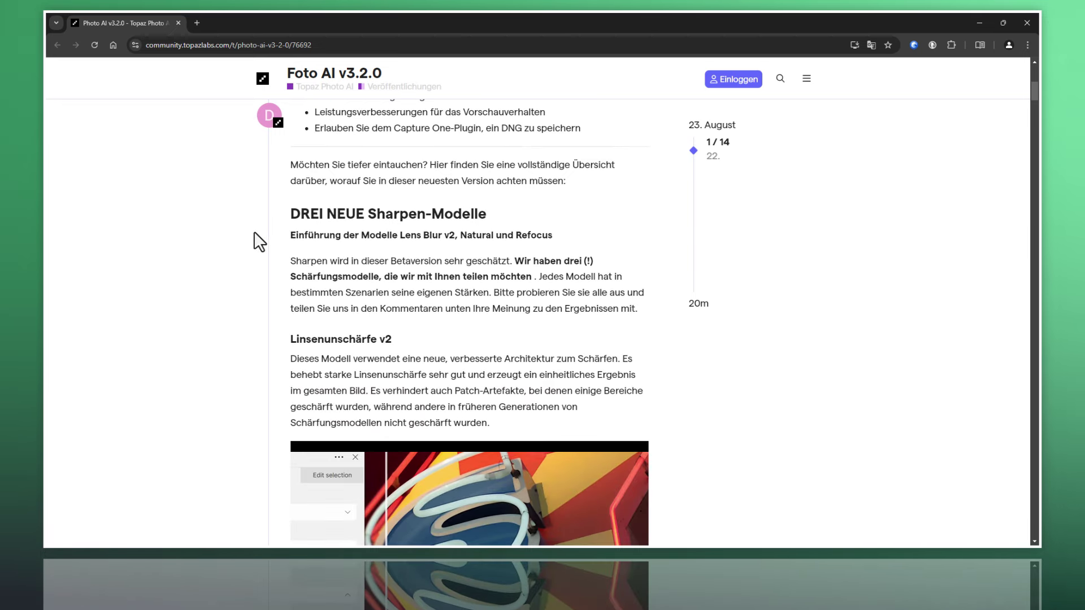
pyautogui.scroll(-3, 245, 170)
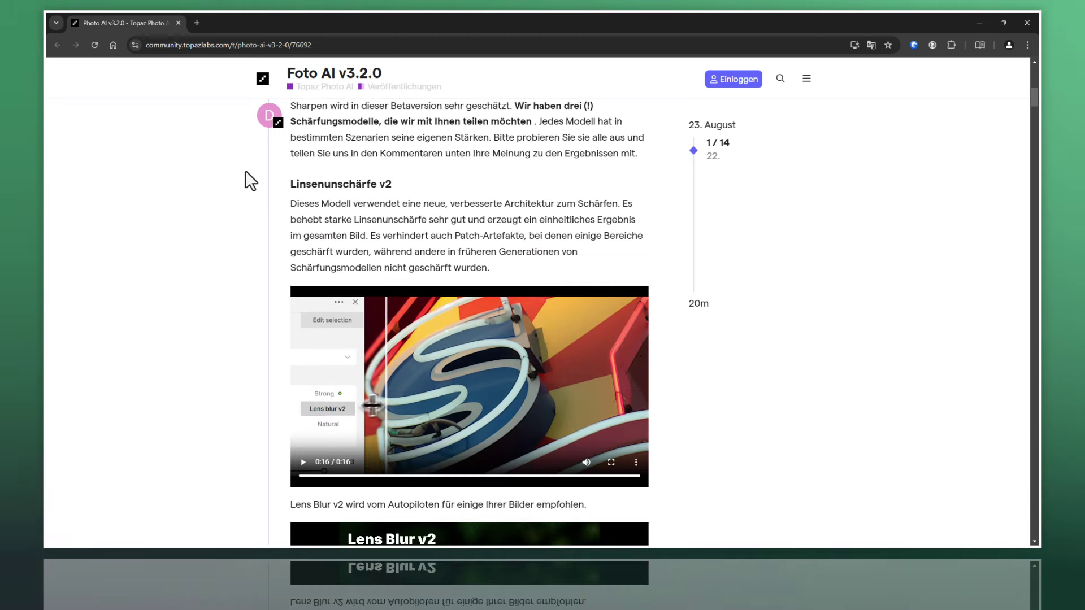
pyautogui.scroll(4, 245, 171)
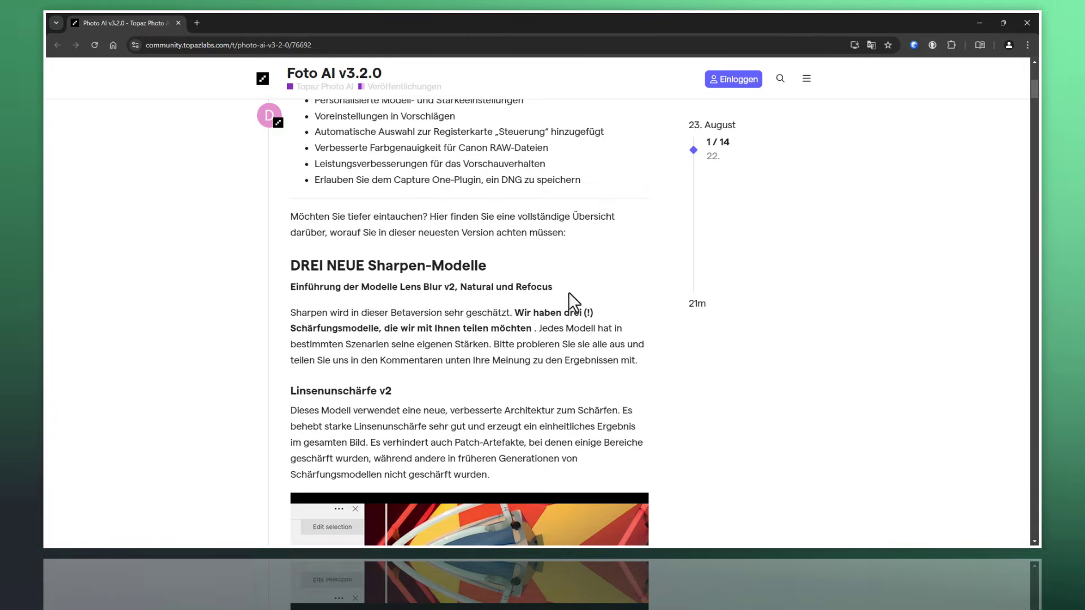
pyautogui.moveTo(292, 264); pyautogui.dragTo(496, 265)
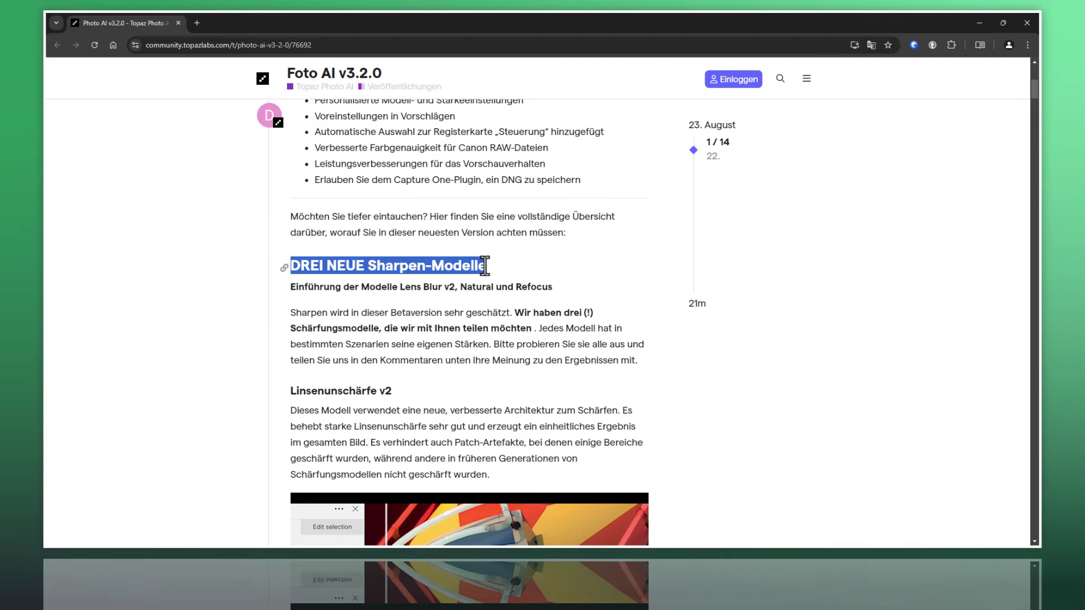
pyautogui.click(503, 263)
# Step: Scroll past the Lens Blur v2, Natürlich and Neu ausrichten sections to the Autopilot heading
pyautogui.scroll(-1, 503, 262)
pyautogui.scroll(-3, 514, 256)
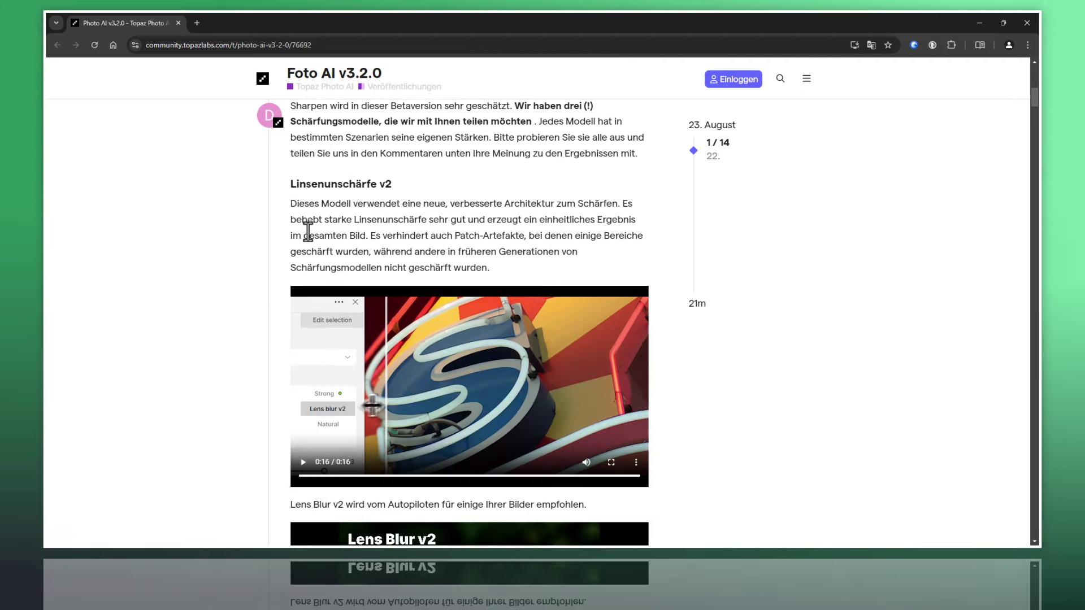
pyautogui.scroll(-2, 305, 236)
pyautogui.scroll(-3, 249, 277)
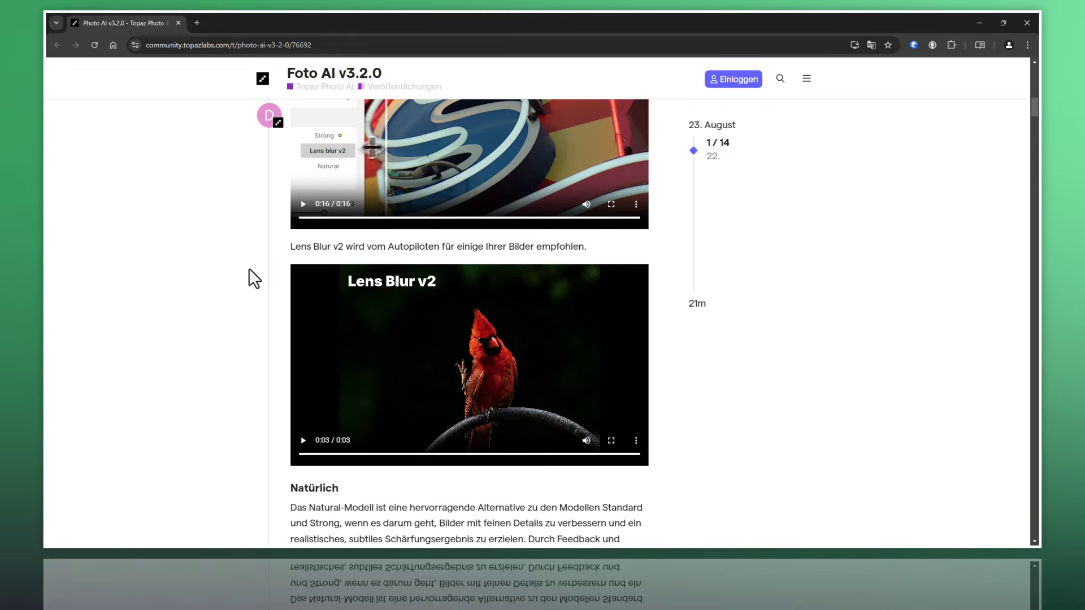
pyautogui.scroll(-1, 260, 283)
pyautogui.scroll(-3, 239, 232)
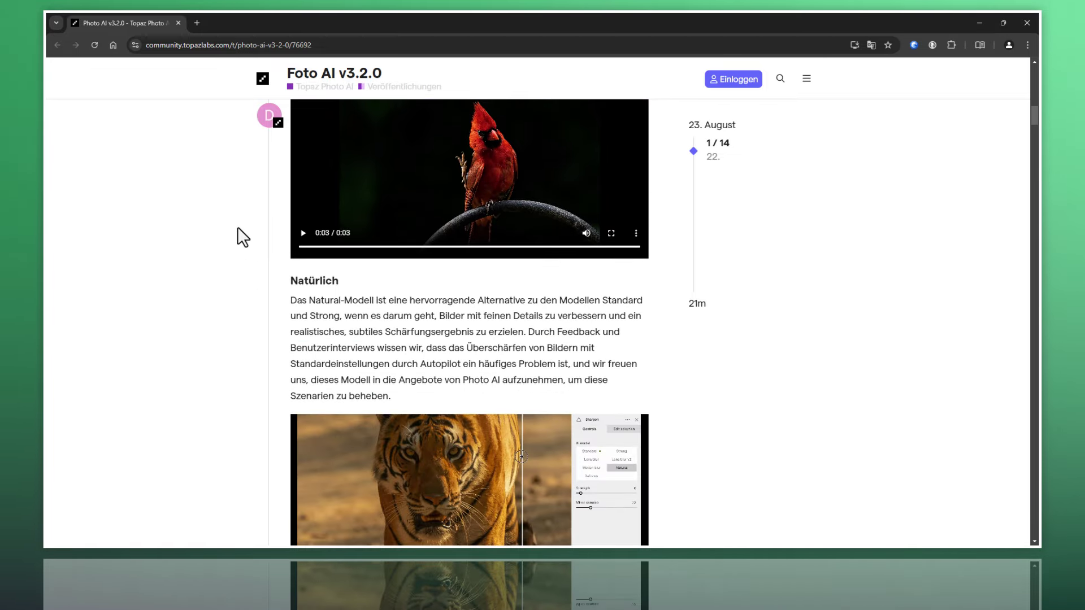
pyautogui.scroll(-3, 249, 223)
pyautogui.scroll(-3, 258, 195)
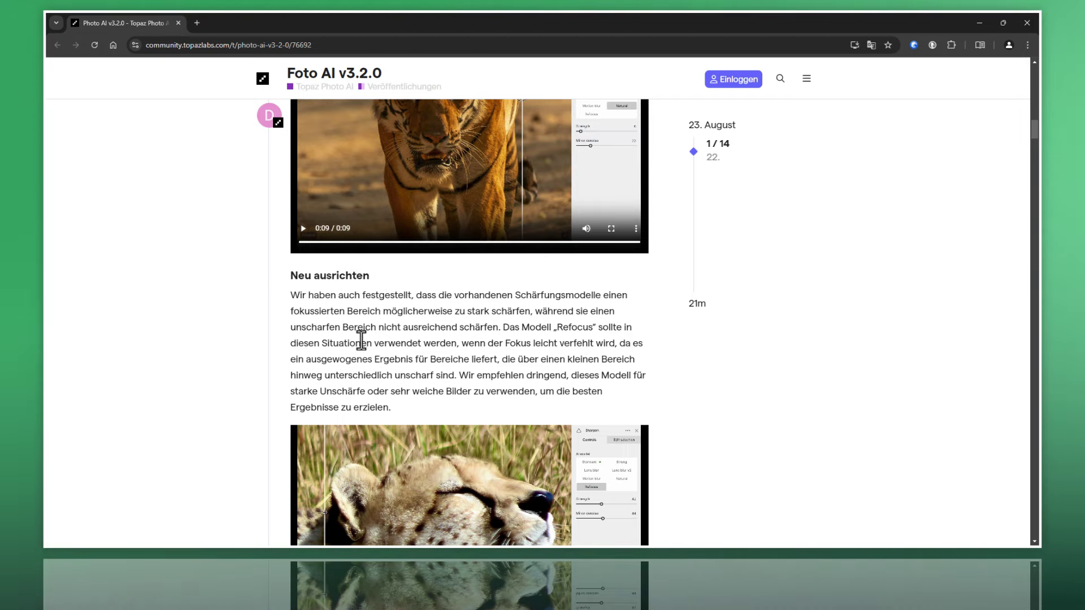
pyautogui.scroll(-2, 280, 260)
pyautogui.scroll(-4, 280, 258)
pyautogui.scroll(-1, 256, 232)
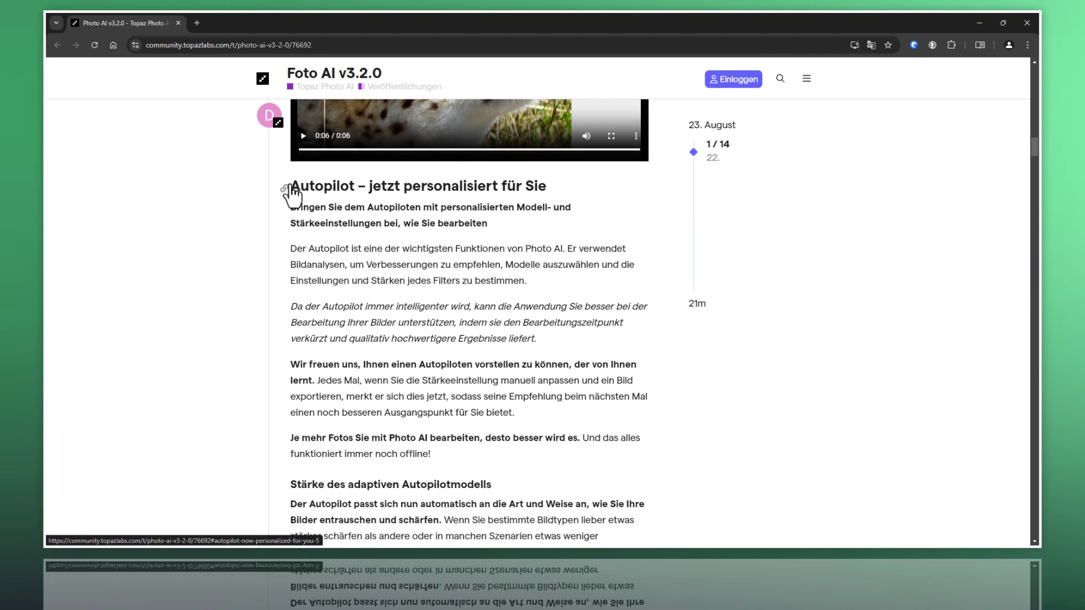
# Step: Highlight the Autopilot heading and subtitle, then scroll to Stärke des adaptiven Autopilotmodells
pyautogui.moveTo(290, 186); pyautogui.dragTo(394, 186)
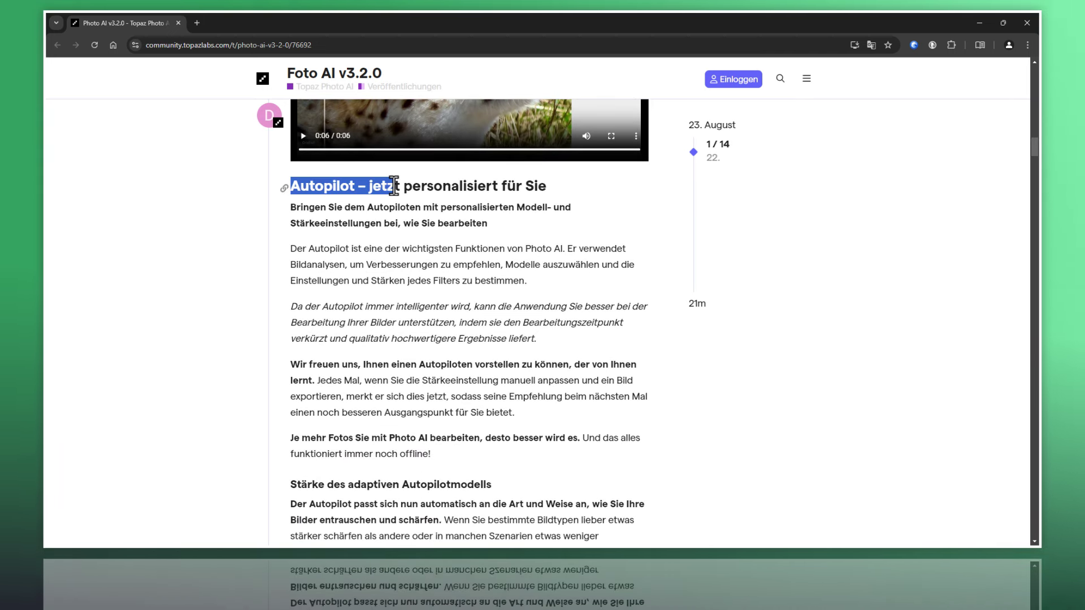
pyautogui.click(427, 184)
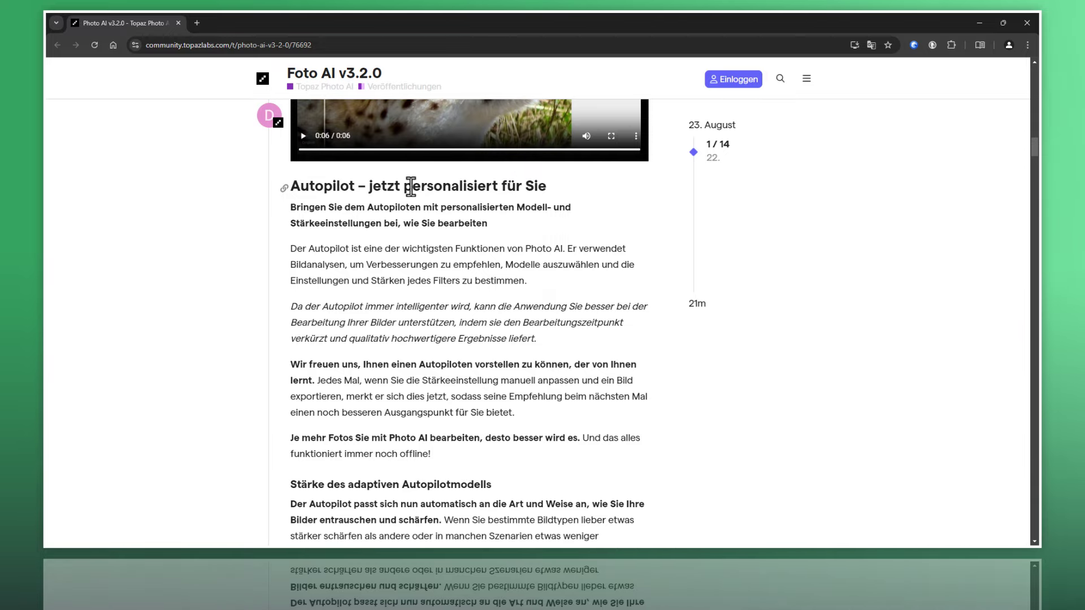
pyautogui.moveTo(410, 186); pyautogui.dragTo(566, 199)
pyautogui.click(567, 199)
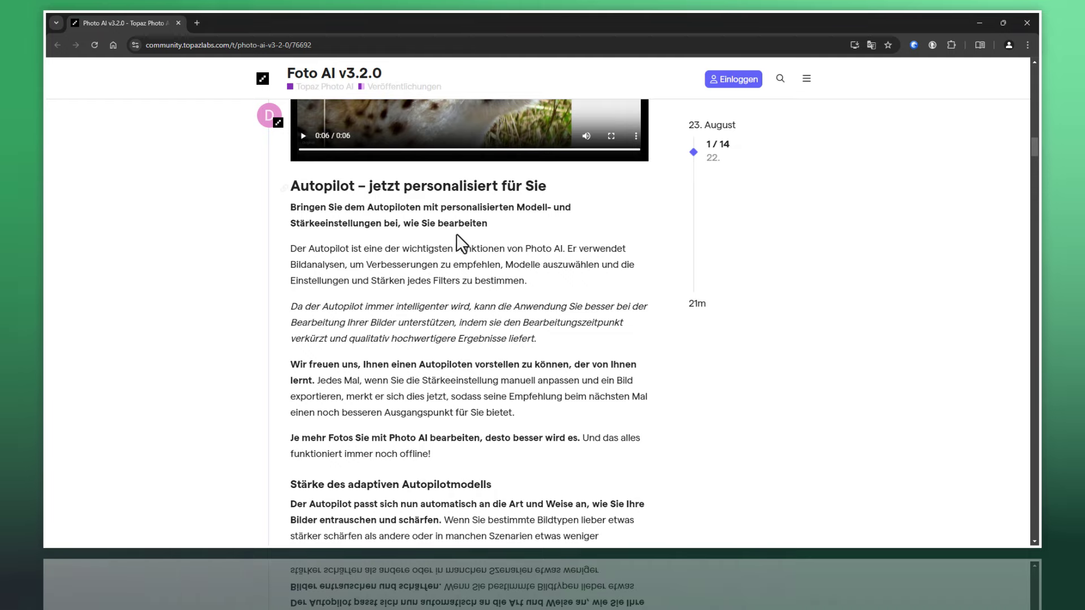
pyautogui.moveTo(489, 225)
pyautogui.mouseDown()
pyautogui.moveTo(282, 223)
pyautogui.moveTo(325, 189)
pyautogui.mouseUp()
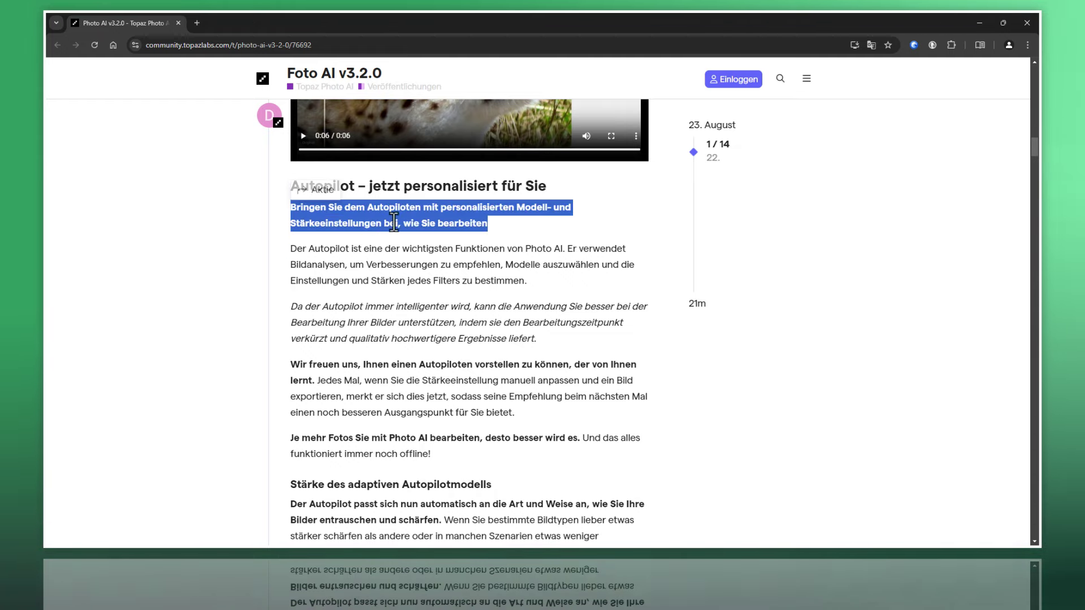
pyautogui.click(487, 218)
pyautogui.scroll(-2, 588, 249)
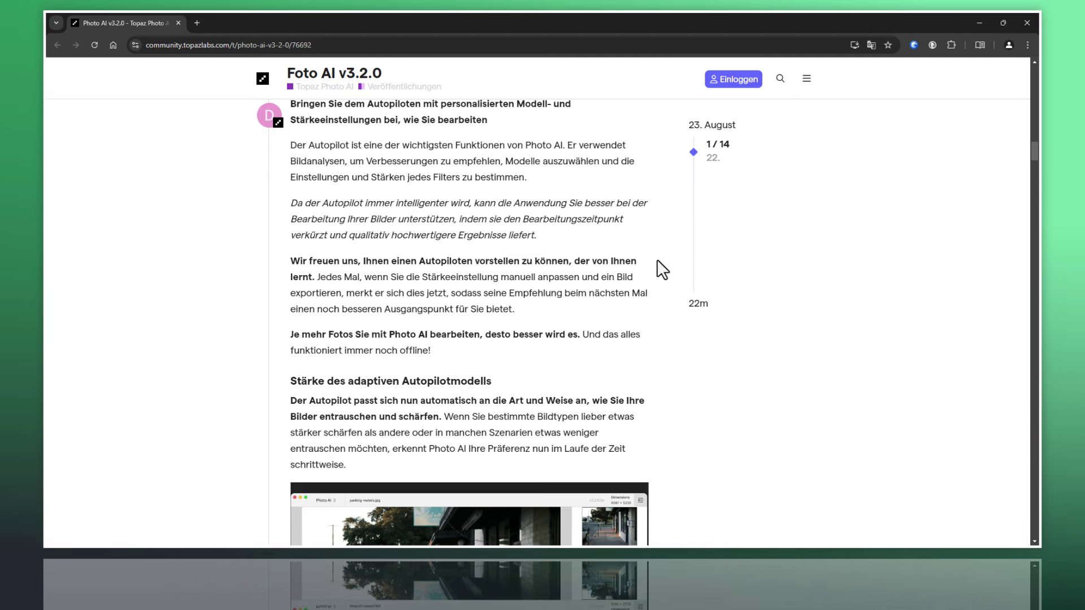
pyautogui.scroll(-2, 658, 261)
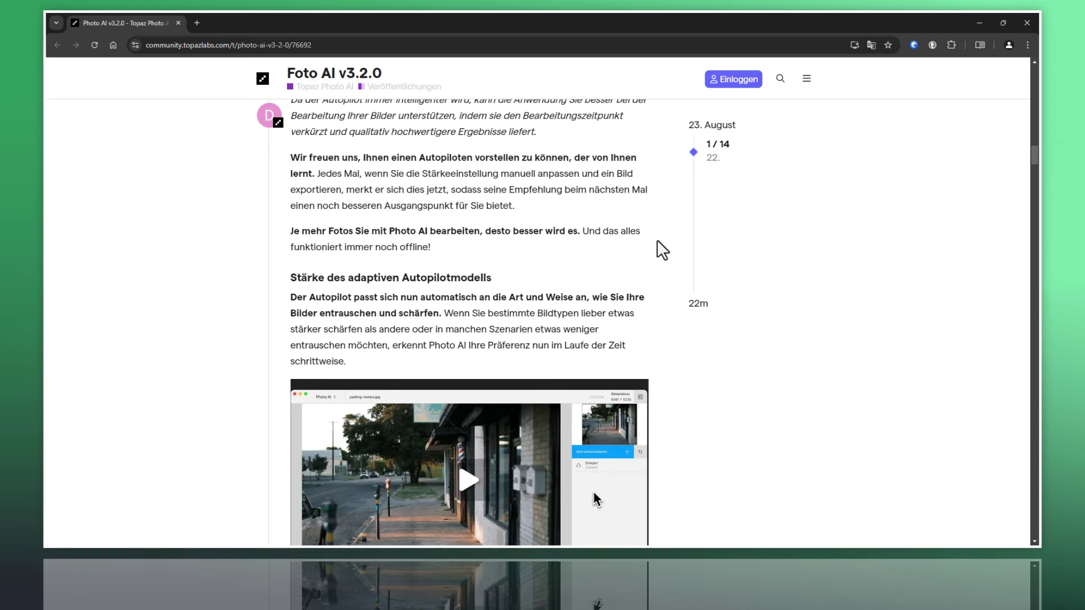
pyautogui.moveTo(419, 158); pyautogui.dragTo(490, 157)
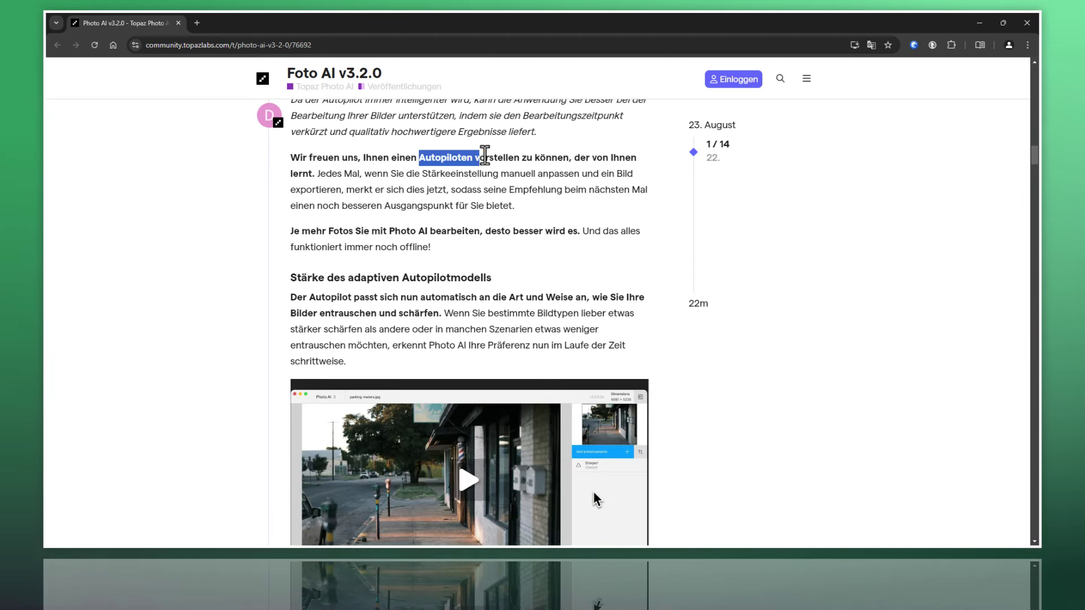
pyautogui.click(478, 156)
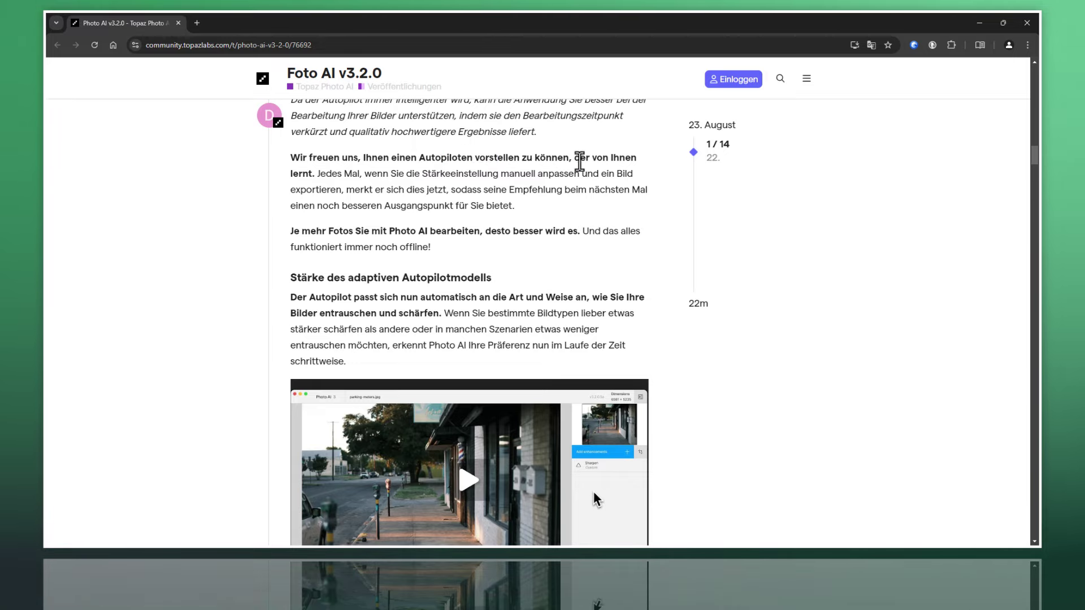
pyautogui.moveTo(571, 160); pyautogui.dragTo(292, 157)
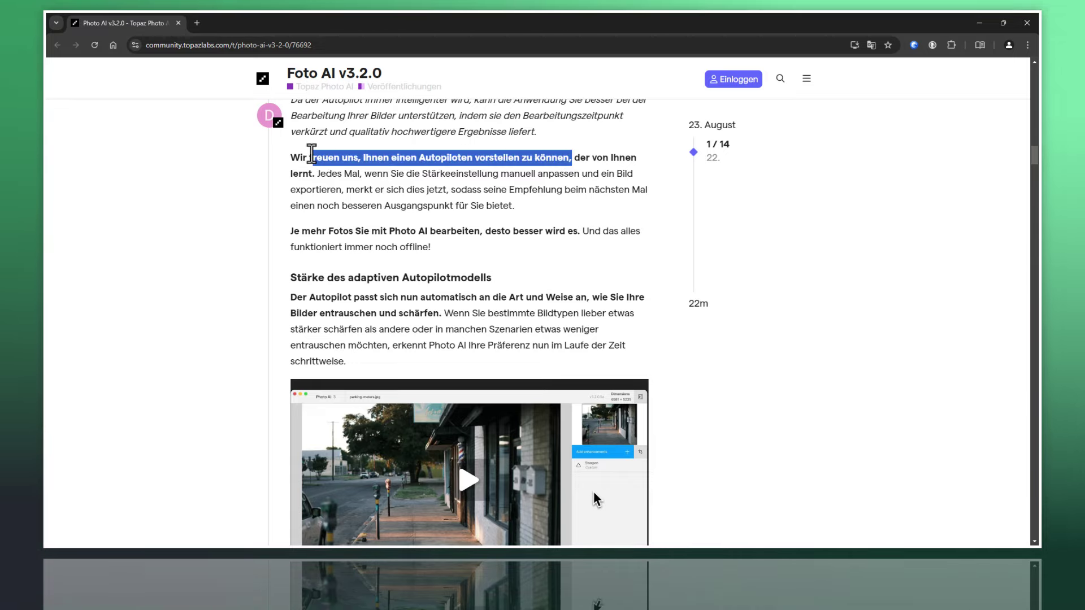
pyautogui.click(414, 157)
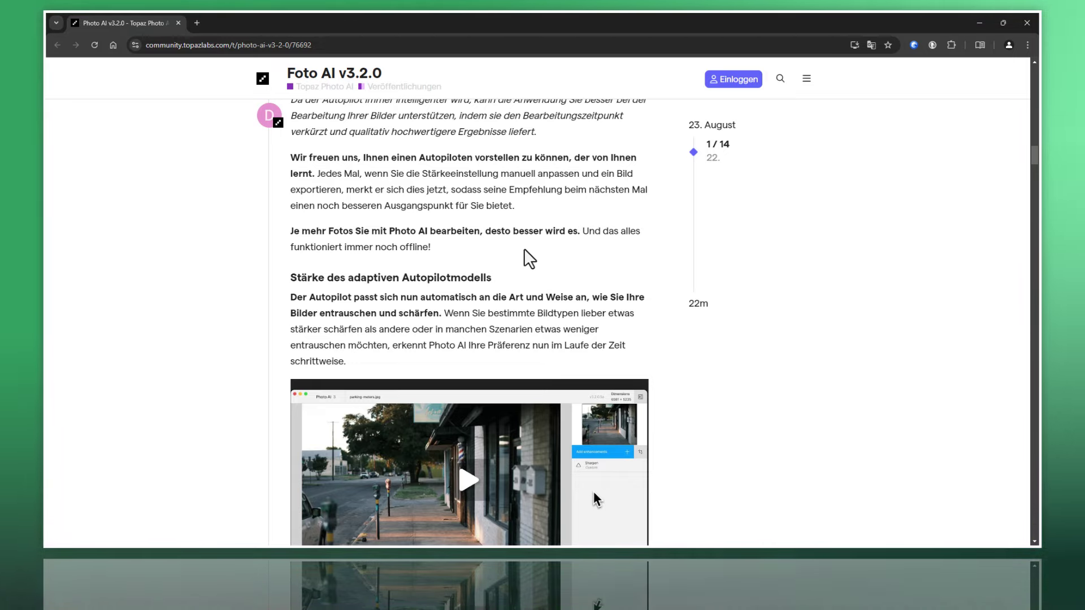
pyautogui.scroll(-2, 525, 251)
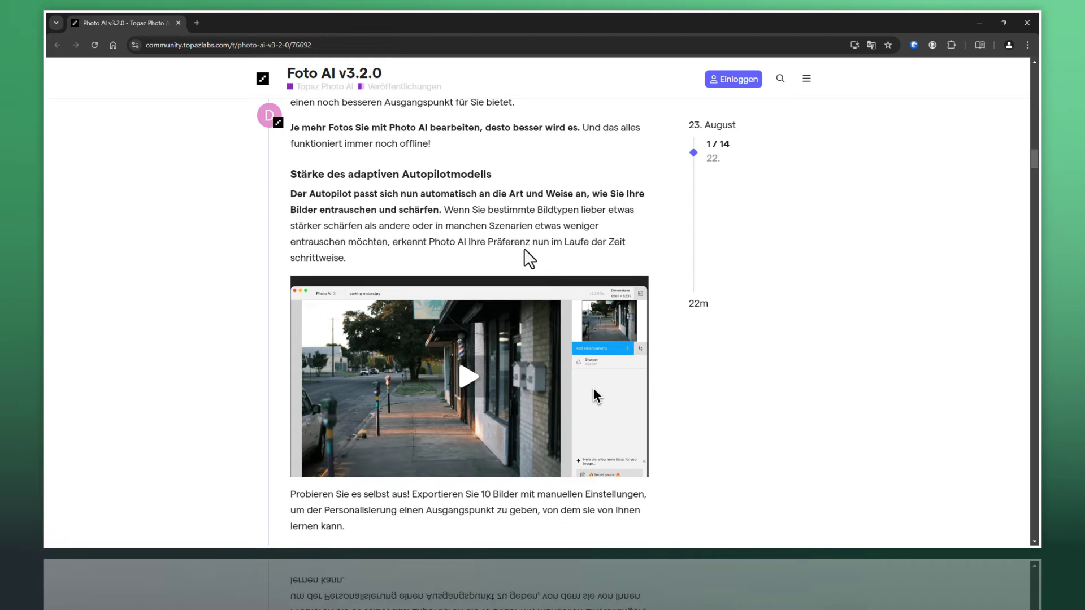
pyautogui.moveTo(392, 277)
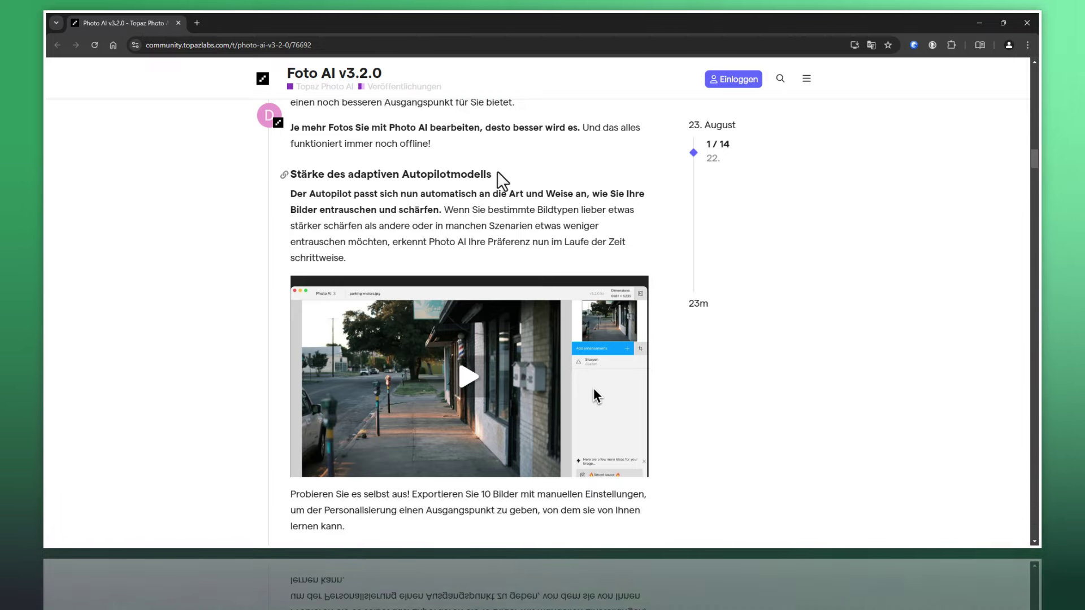
pyautogui.moveTo(497, 175); pyautogui.dragTo(348, 175)
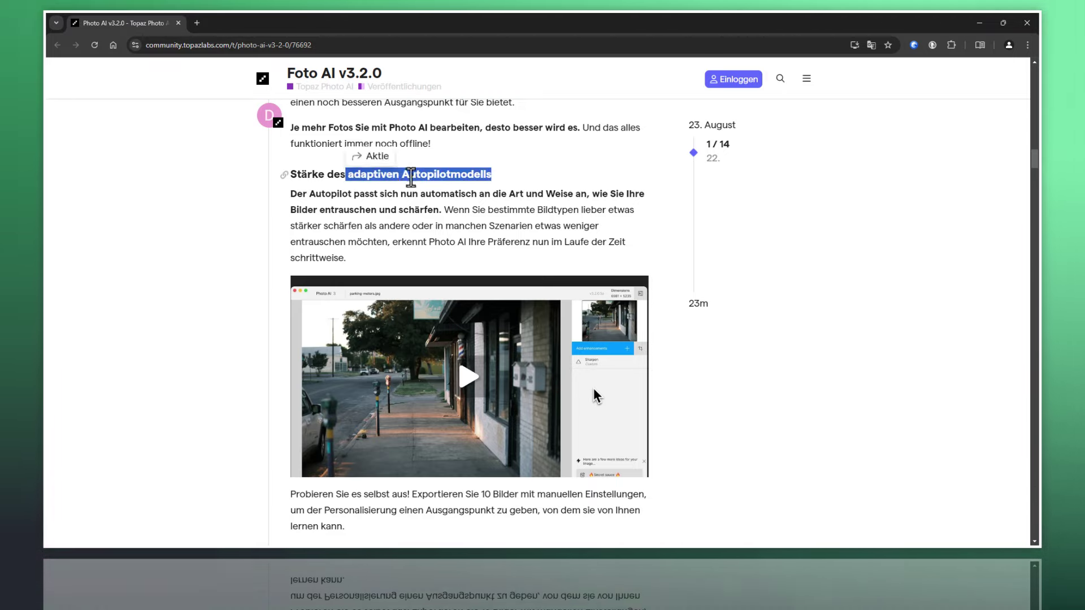
pyautogui.click(625, 196)
pyautogui.scroll(-2, 653, 213)
pyautogui.scroll(1, 654, 213)
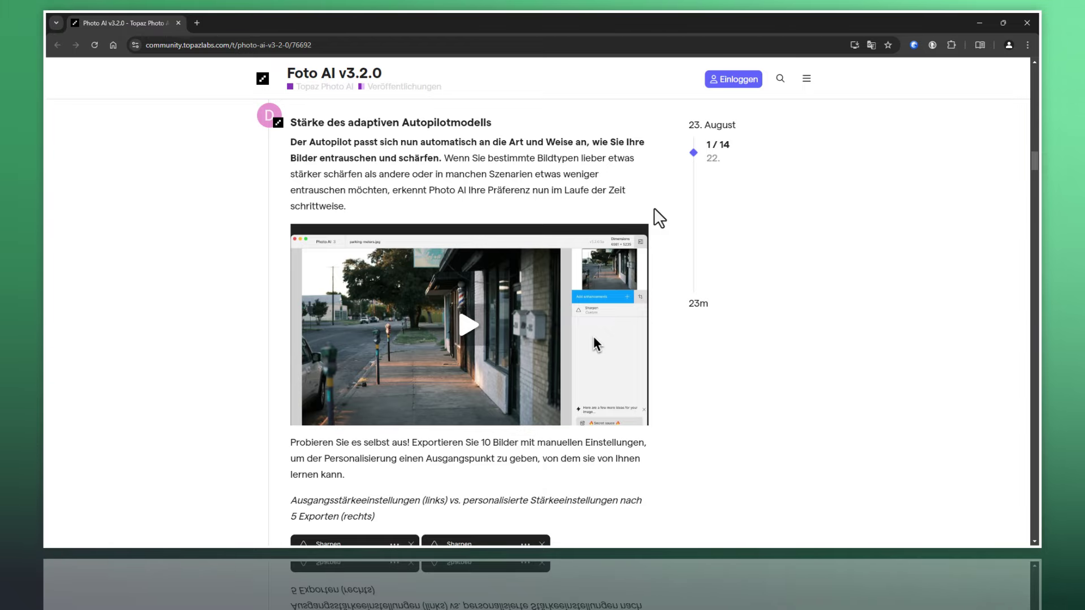
# Step: Scroll to the Strength 39 versus 55 Sharpen comparison and the Adaptive Modellauswahl heading
pyautogui.scroll(-3, 655, 208)
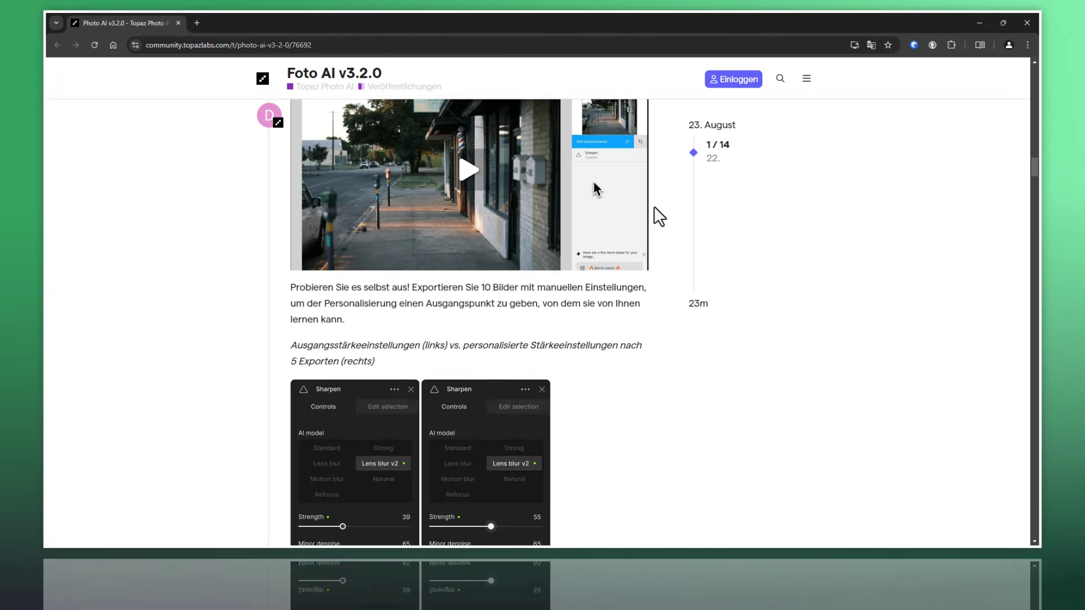
pyautogui.scroll(-1, 654, 206)
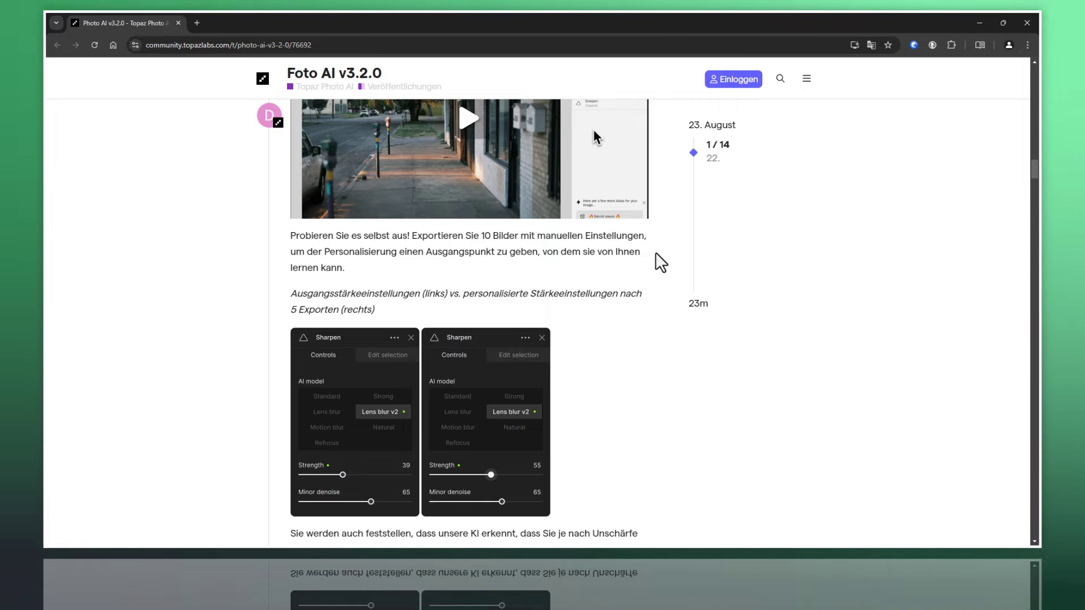
pyautogui.scroll(-2, 656, 252)
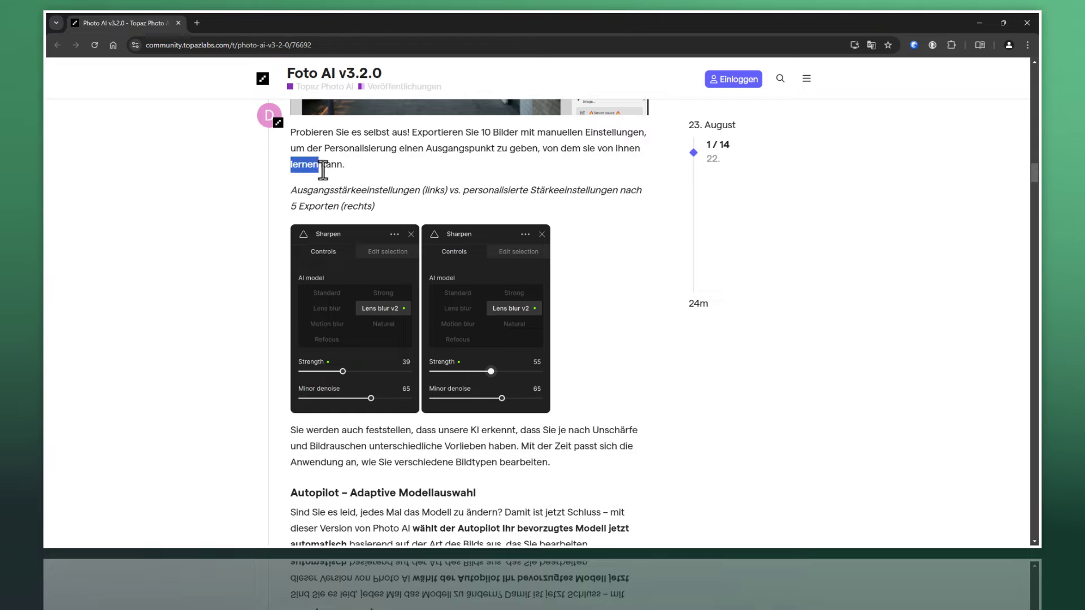
pyautogui.moveTo(274, 168); pyautogui.dragTo(346, 169)
pyautogui.click(354, 169)
pyautogui.scroll(-1, 370, 190)
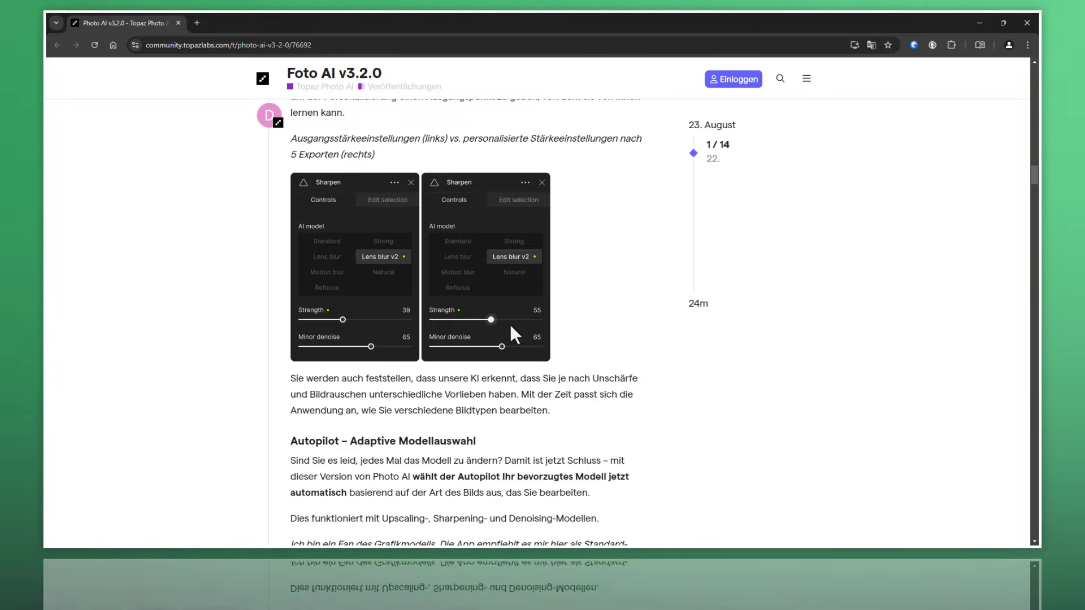
pyautogui.moveTo(297, 138); pyautogui.dragTo(624, 141)
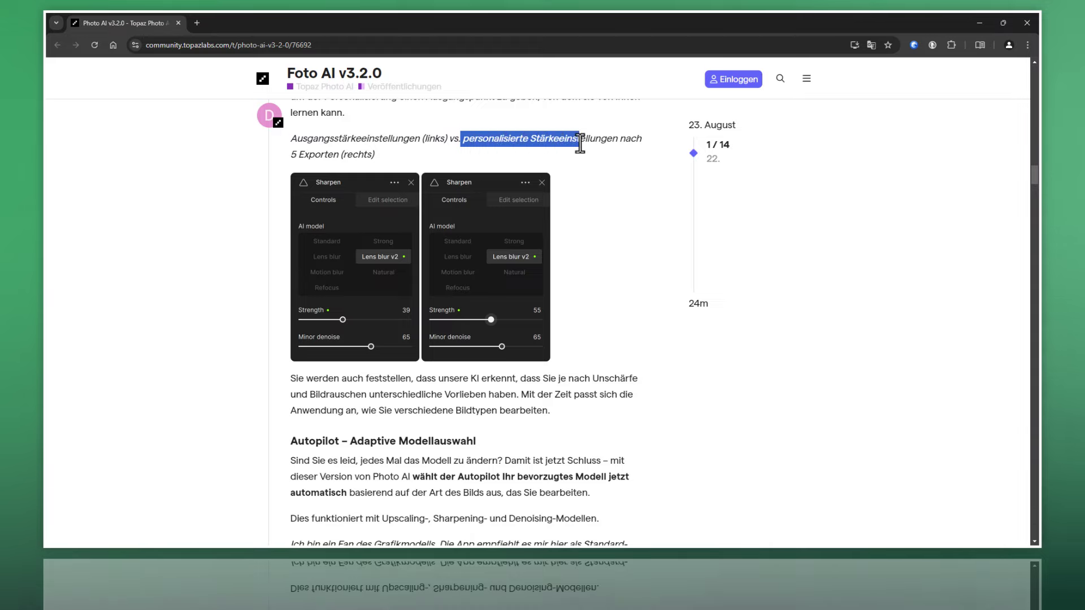
pyautogui.click(285, 165)
pyautogui.moveTo(284, 158); pyautogui.dragTo(375, 158)
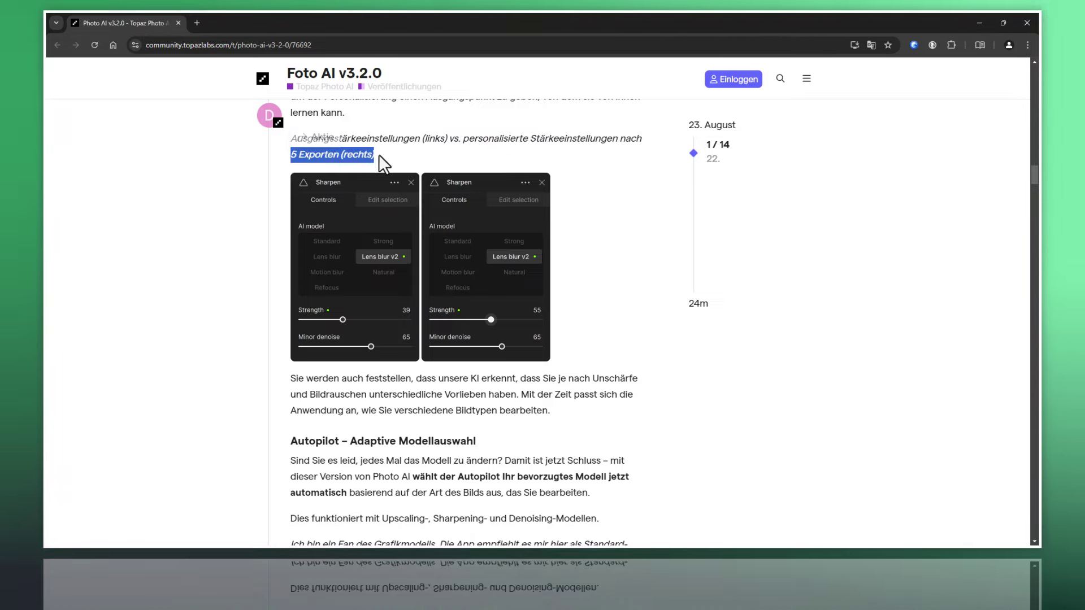
pyautogui.click(378, 155)
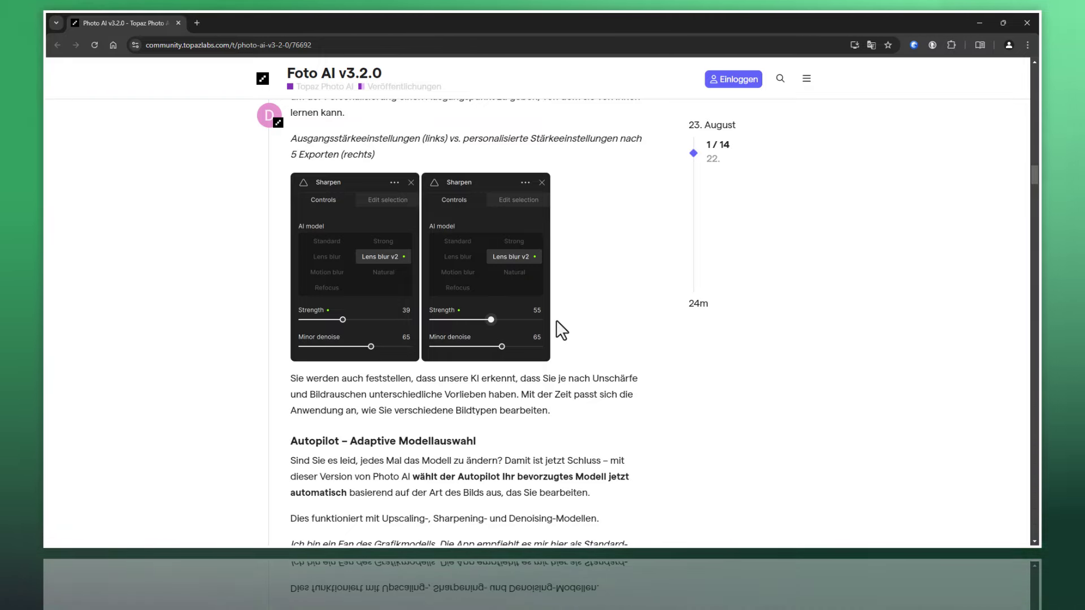
pyautogui.scroll(-2, 590, 302)
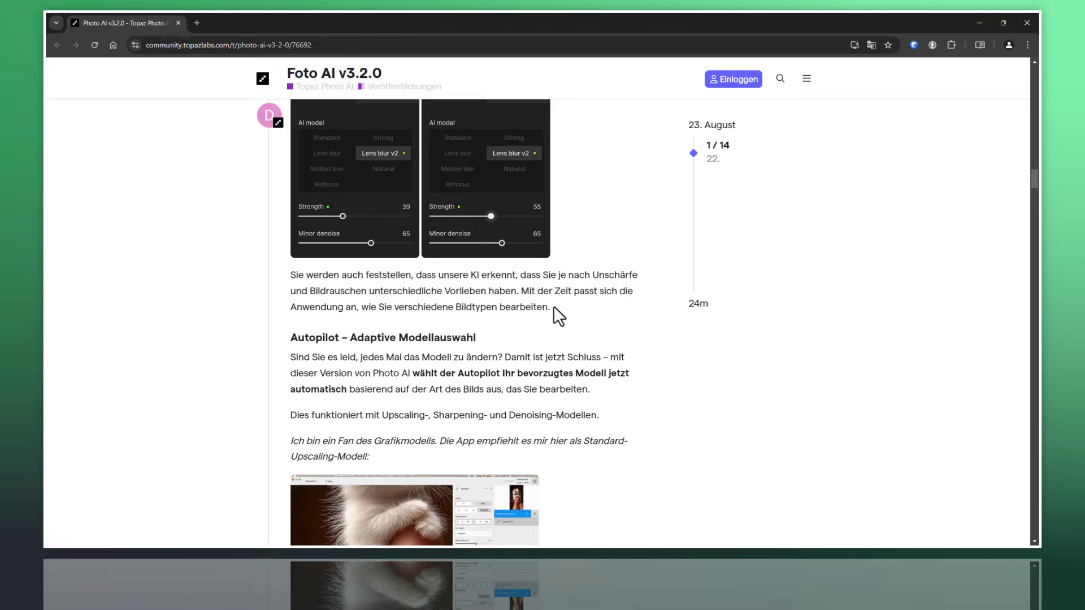
pyautogui.moveTo(553, 308); pyautogui.dragTo(374, 308)
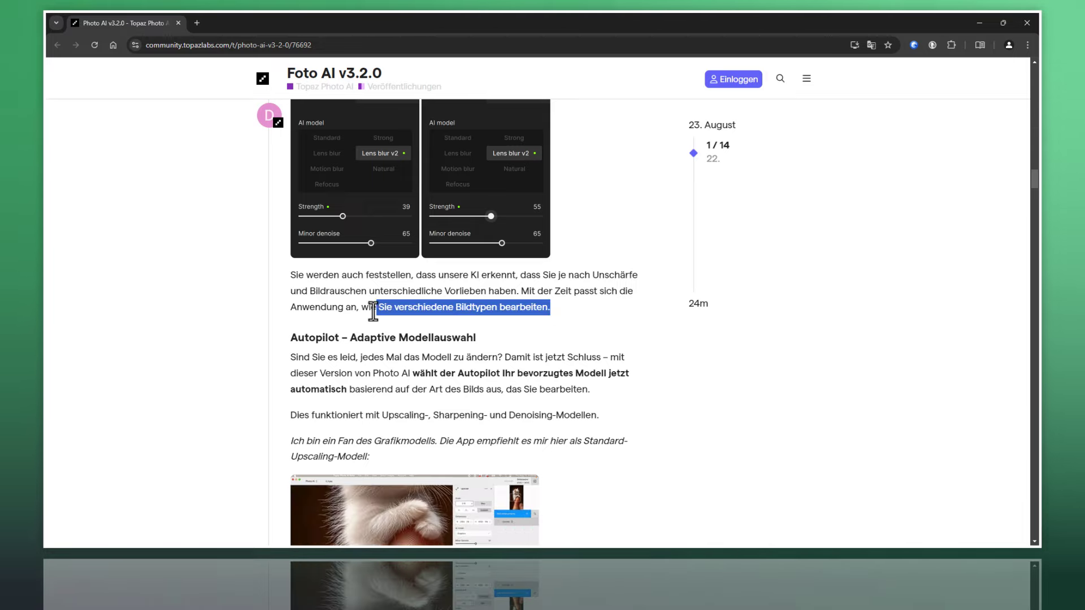
pyautogui.click(483, 309)
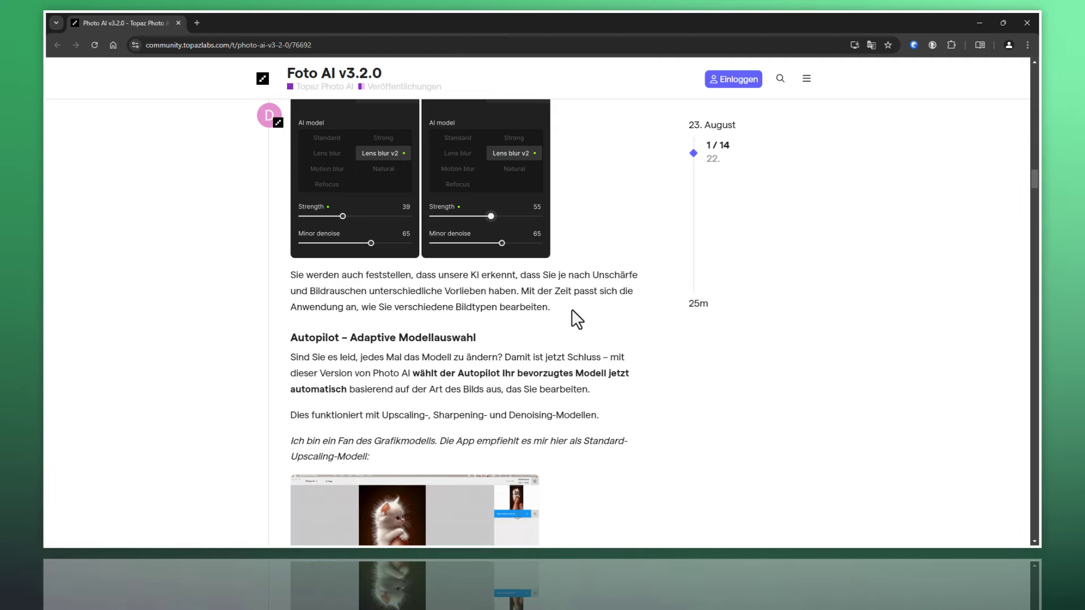
# Step: Scroll past the Autopilot and reset sections down to the Canon RAW heading
pyautogui.scroll(-1, 579, 288)
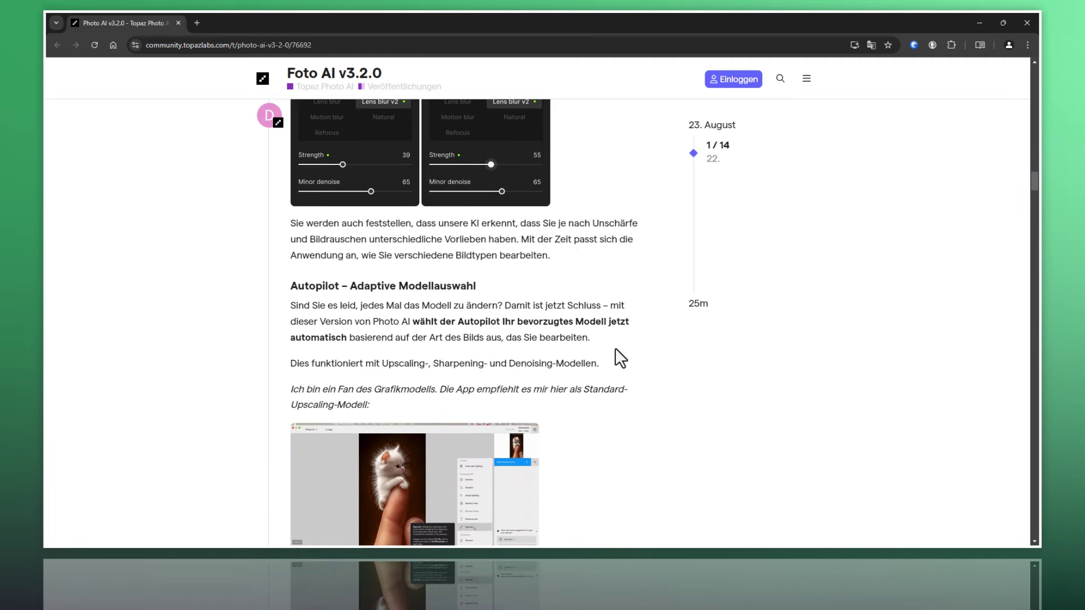
pyautogui.scroll(-1, 623, 345)
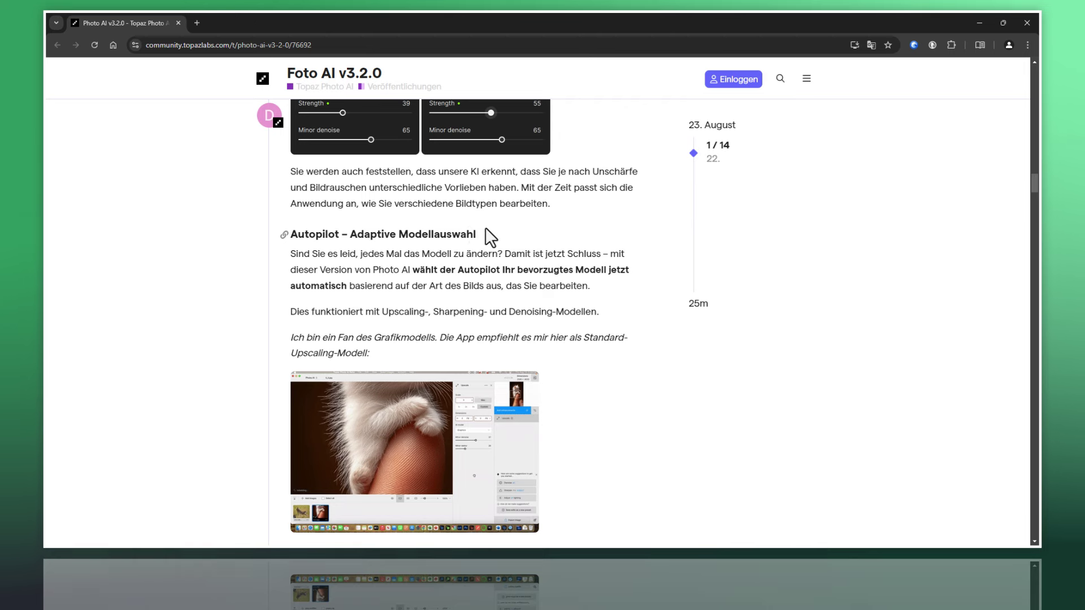
pyautogui.scroll(-2, 532, 243)
pyautogui.scroll(1, 574, 286)
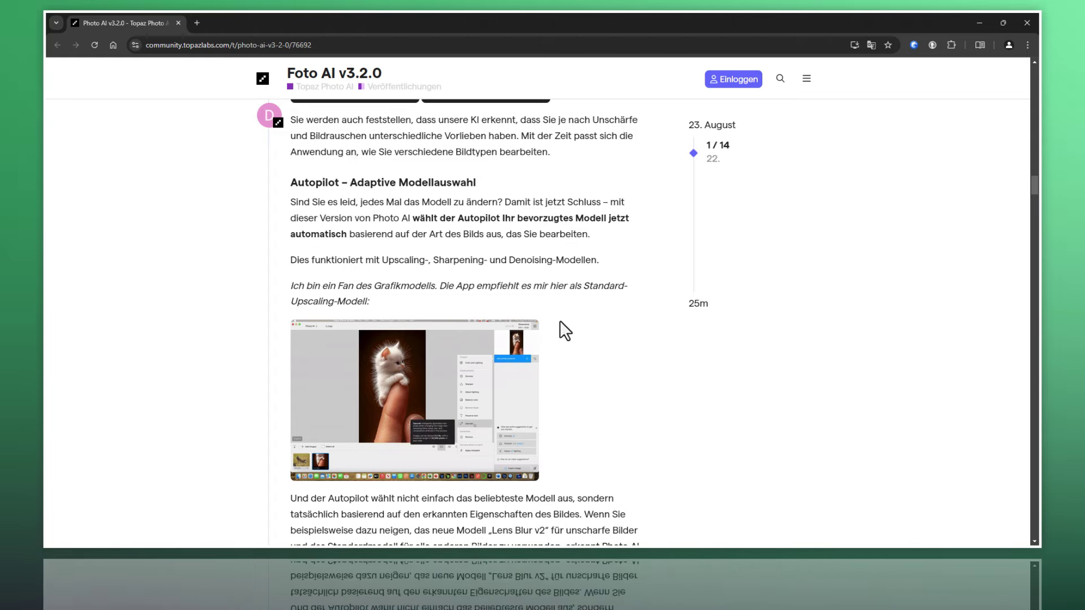
pyautogui.scroll(-2, 560, 320)
pyautogui.scroll(-3, 560, 320)
pyautogui.scroll(-2, 648, 317)
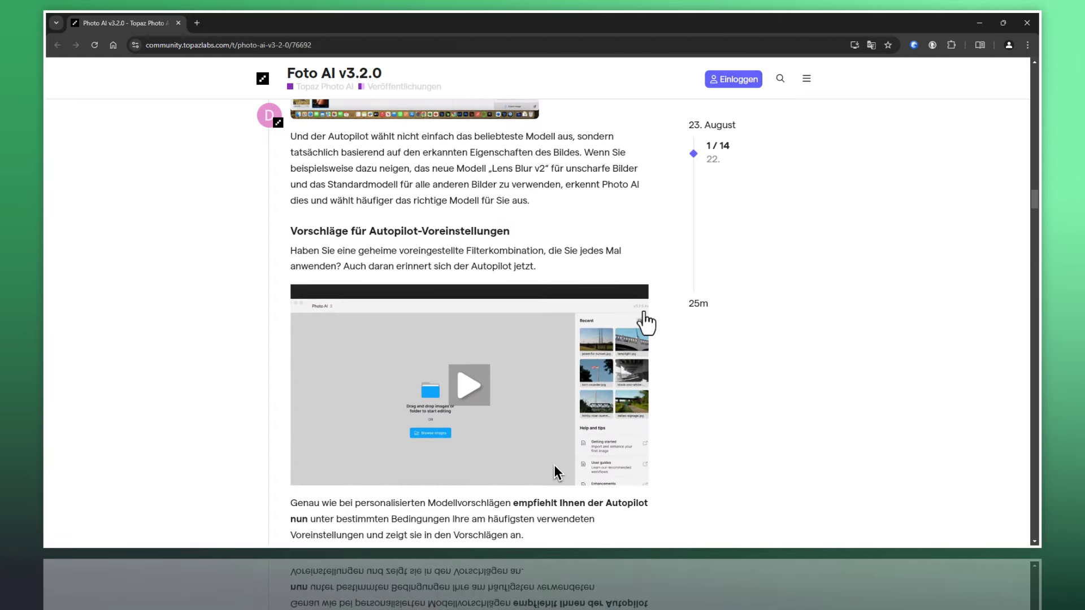
pyautogui.scroll(-4, 658, 294)
pyautogui.scroll(-3, 658, 294)
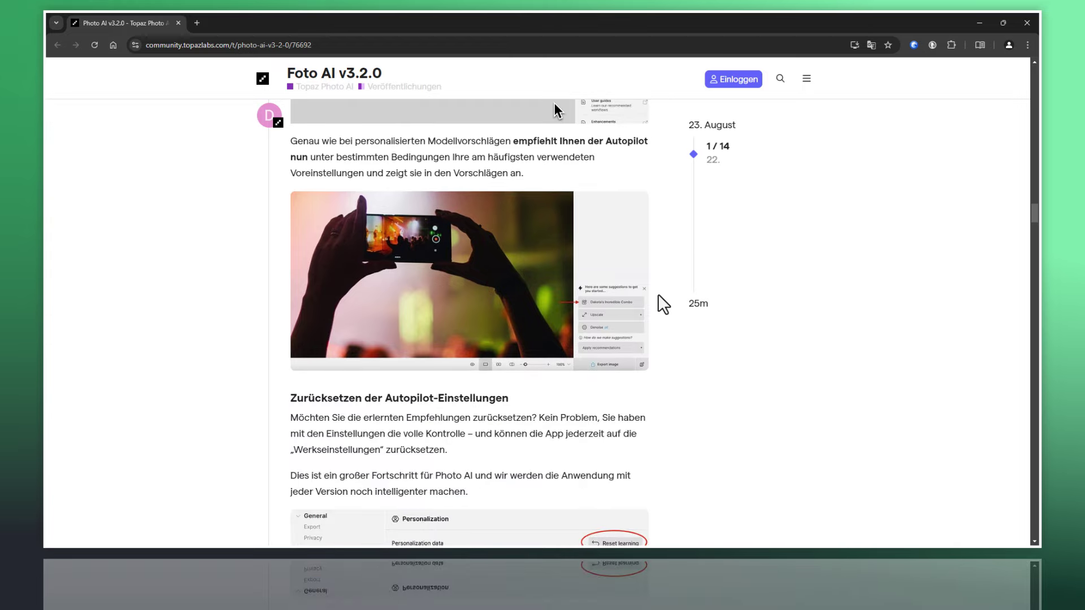
pyautogui.scroll(-3, 658, 293)
pyautogui.scroll(-3, 658, 294)
pyautogui.scroll(-2, 658, 294)
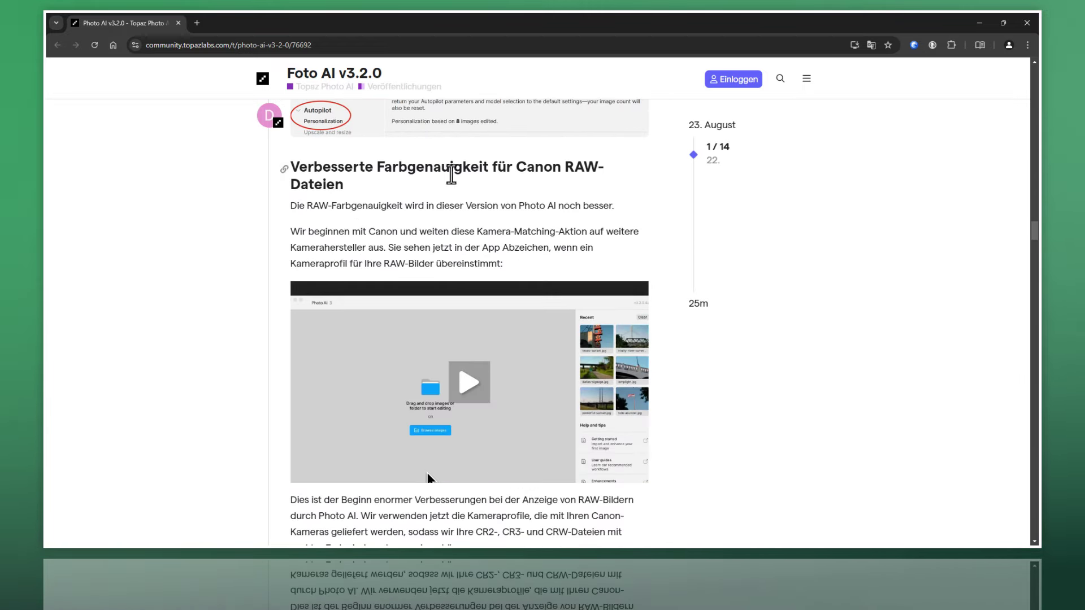
# Step: Highlight Farbgenauigkeit in the Canon RAW heading, then continue scrolling down
pyautogui.moveTo(373, 166); pyautogui.dragTo(504, 167)
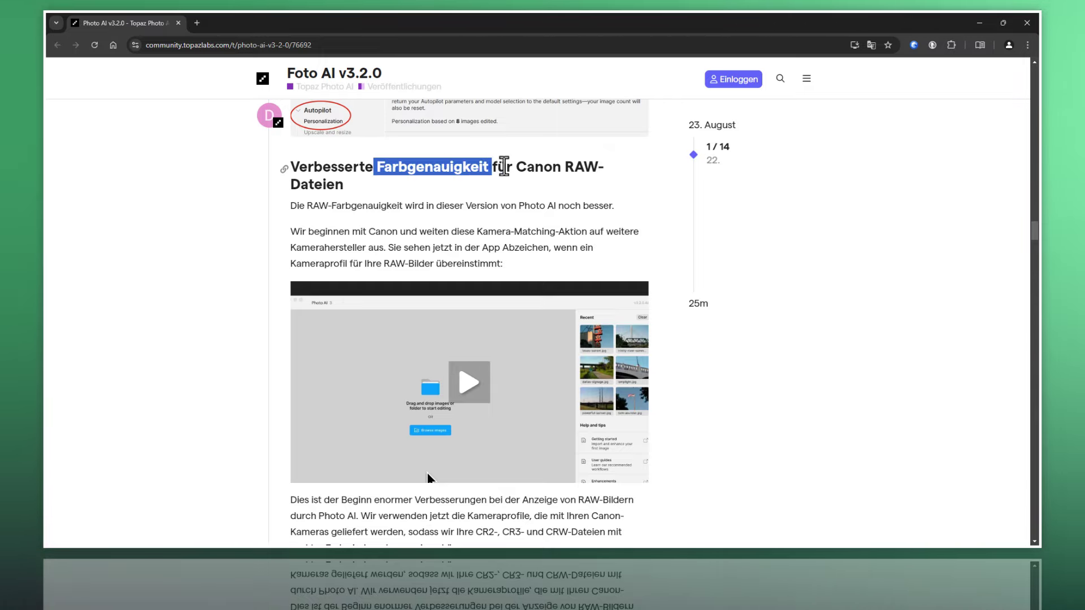
pyautogui.click(599, 175)
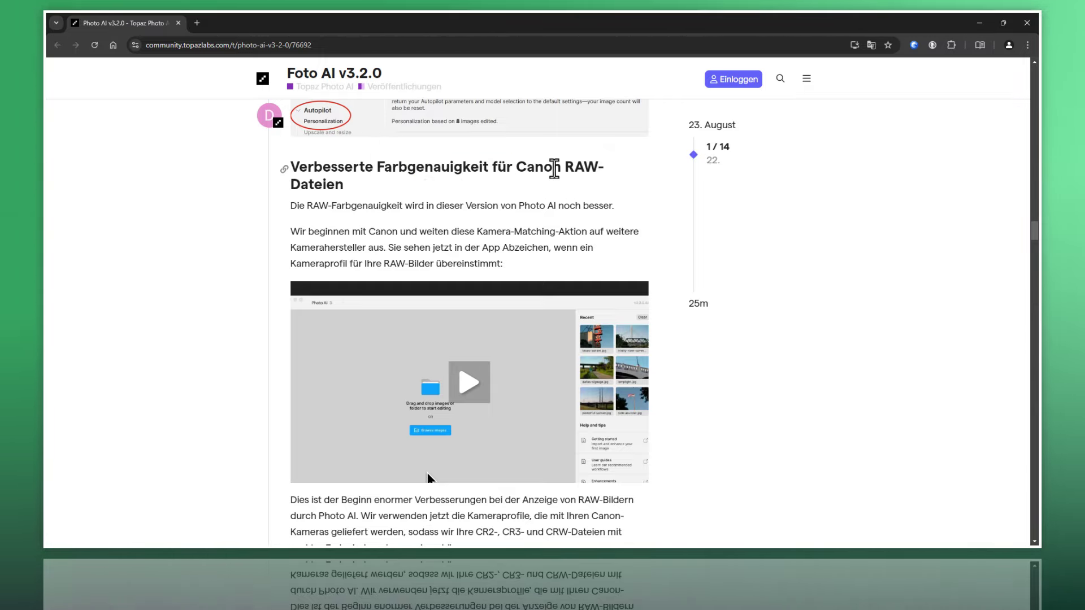
pyautogui.scroll(-3, 654, 180)
pyautogui.scroll(-2, 654, 180)
pyautogui.scroll(-3, 658, 184)
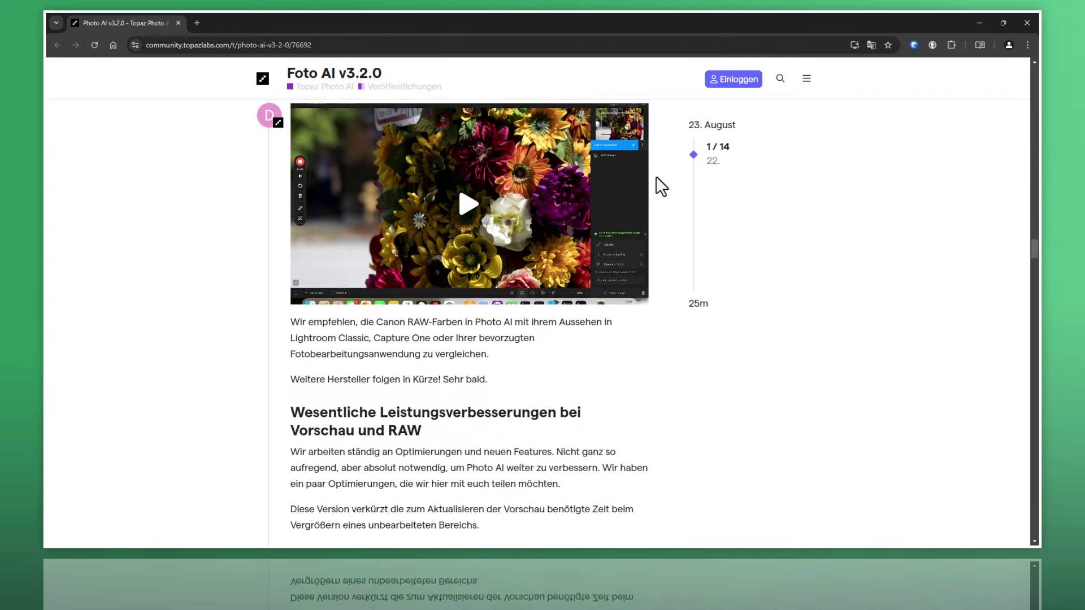
pyautogui.scroll(-2, 661, 187)
pyautogui.scroll(-1, 662, 187)
pyautogui.scroll(-2, 661, 186)
pyautogui.scroll(-1, 662, 187)
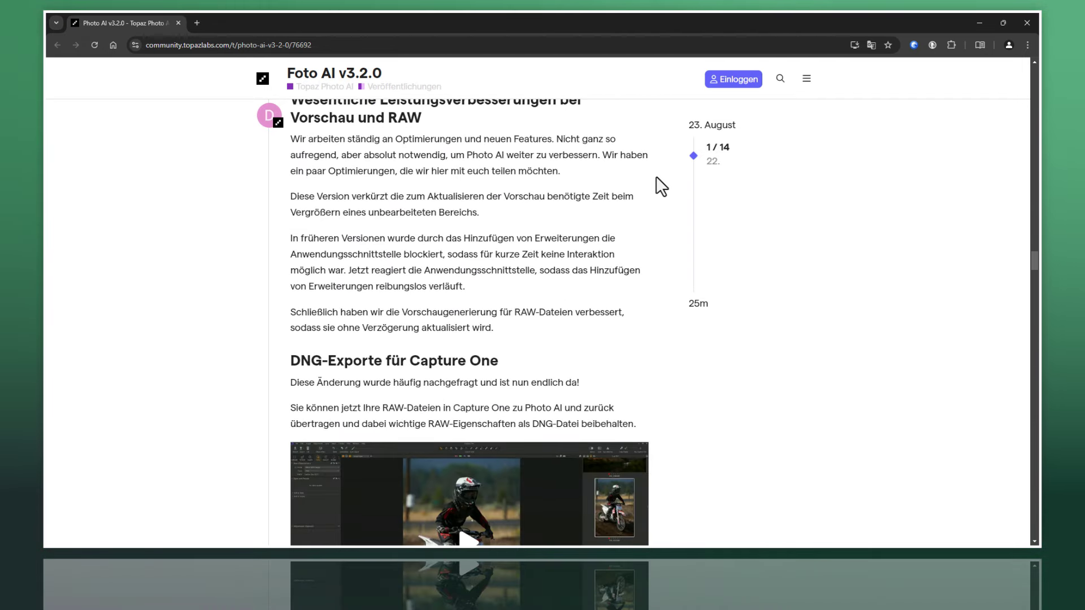
pyautogui.scroll(1, 661, 186)
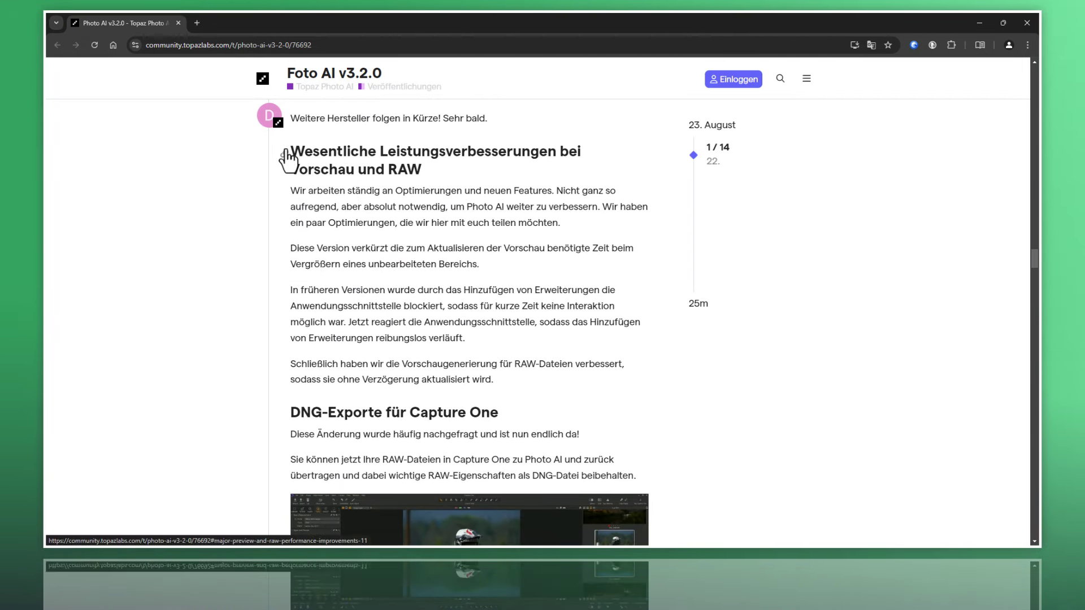
# Step: Highlight RAW in the performance heading and reach the DNG-Exporte für Capture One section
pyautogui.moveTo(289, 158); pyautogui.dragTo(385, 161)
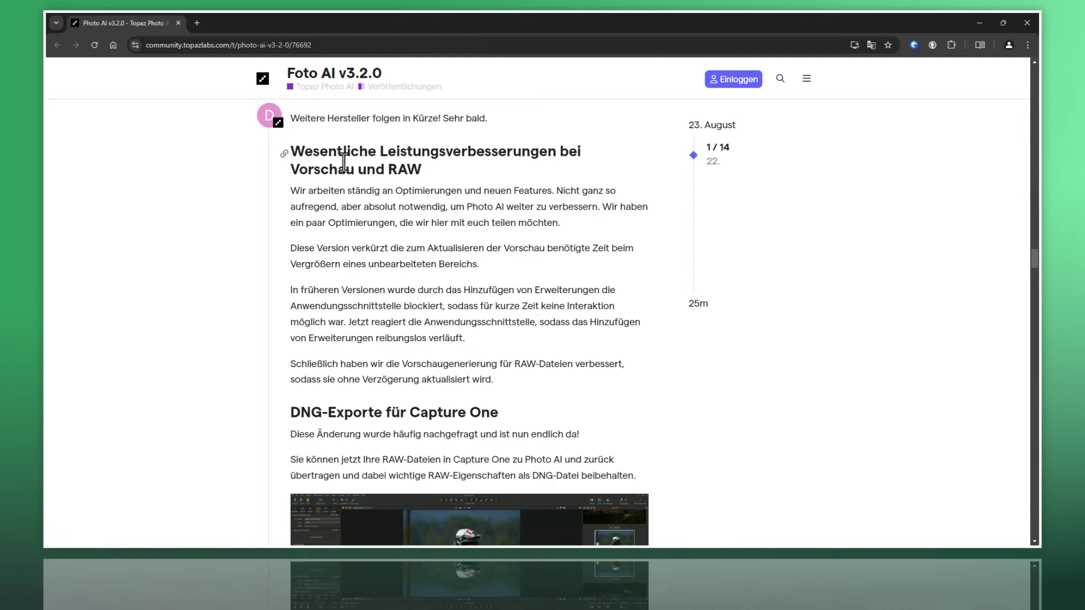
pyautogui.scroll(-1, 451, 163)
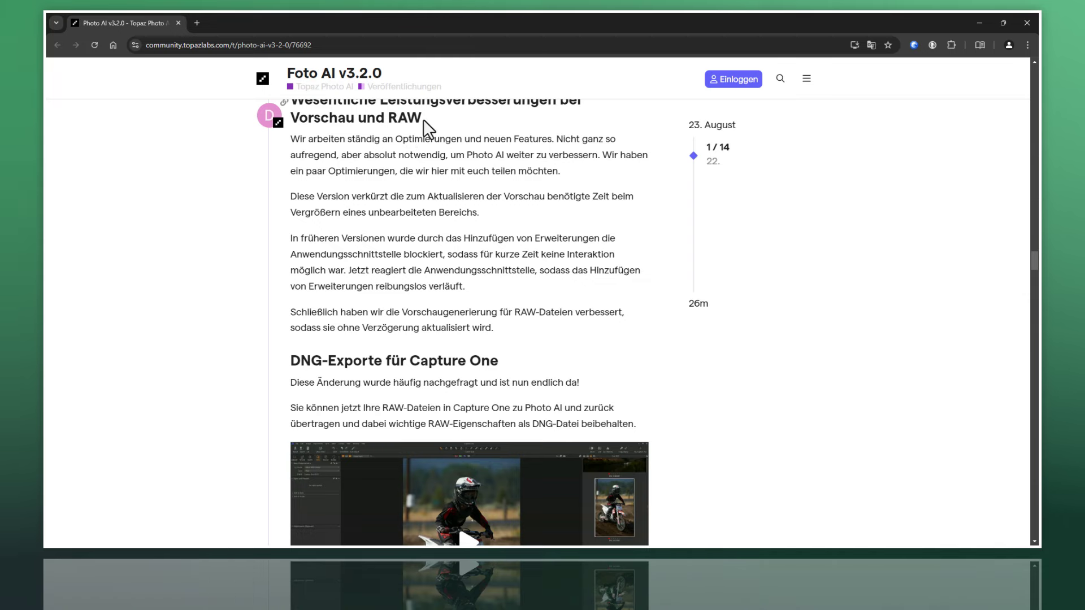
pyautogui.moveTo(423, 120); pyautogui.dragTo(385, 119)
pyautogui.click(399, 119)
pyautogui.scroll(1, 399, 119)
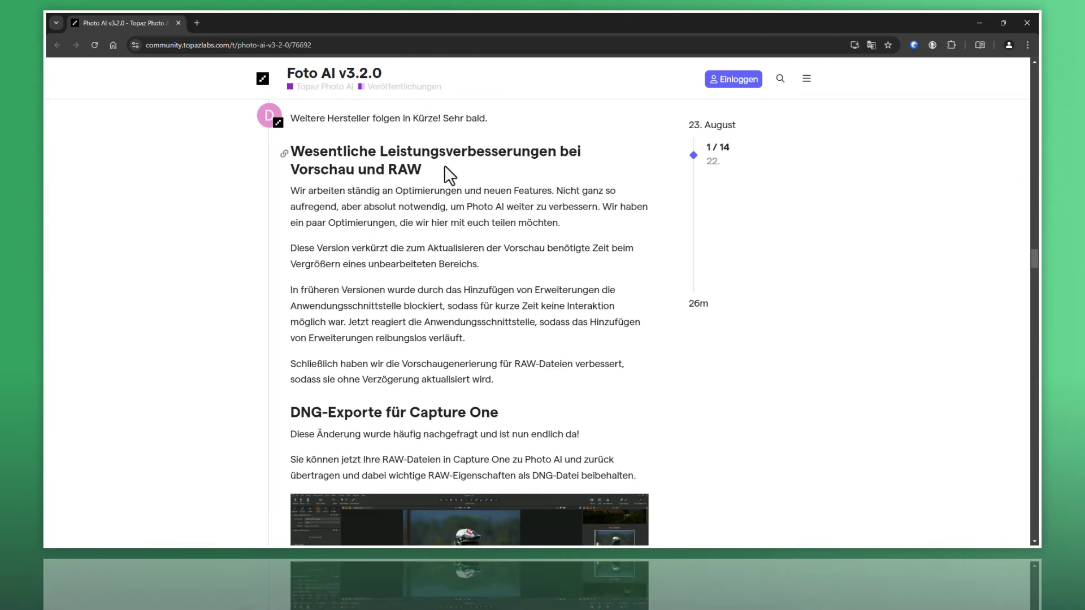
pyautogui.scroll(-2, 452, 175)
pyautogui.scroll(-2, 483, 172)
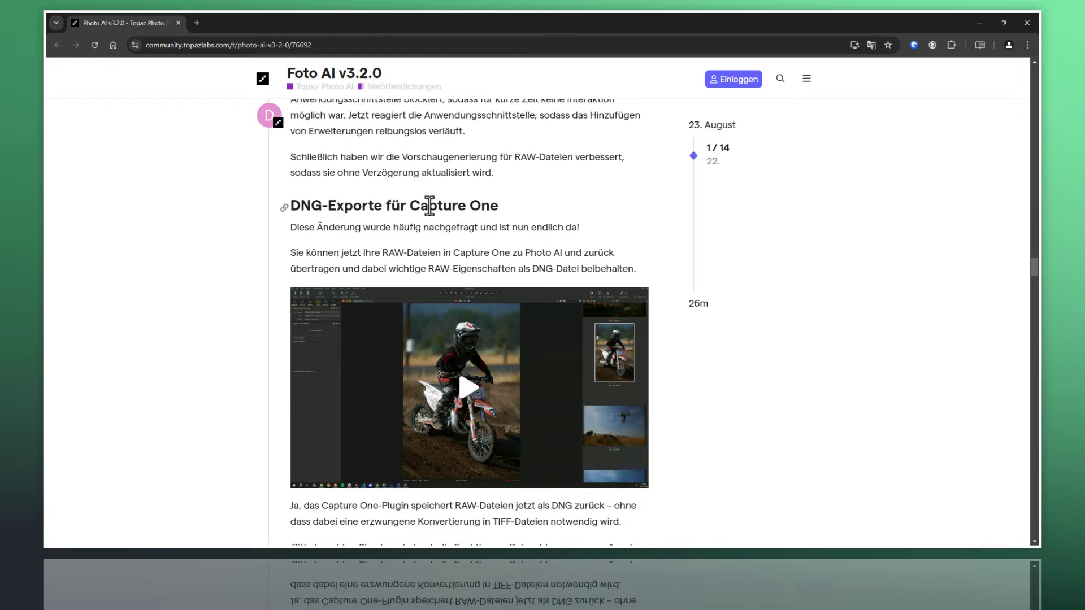
pyautogui.moveTo(499, 206); pyautogui.dragTo(390, 206)
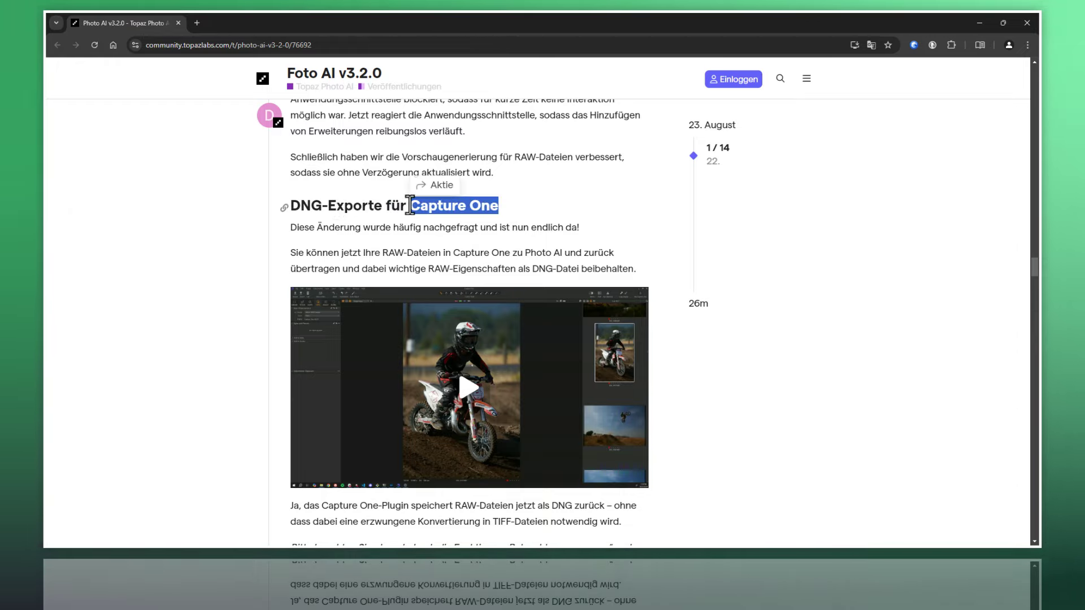
pyautogui.click(503, 205)
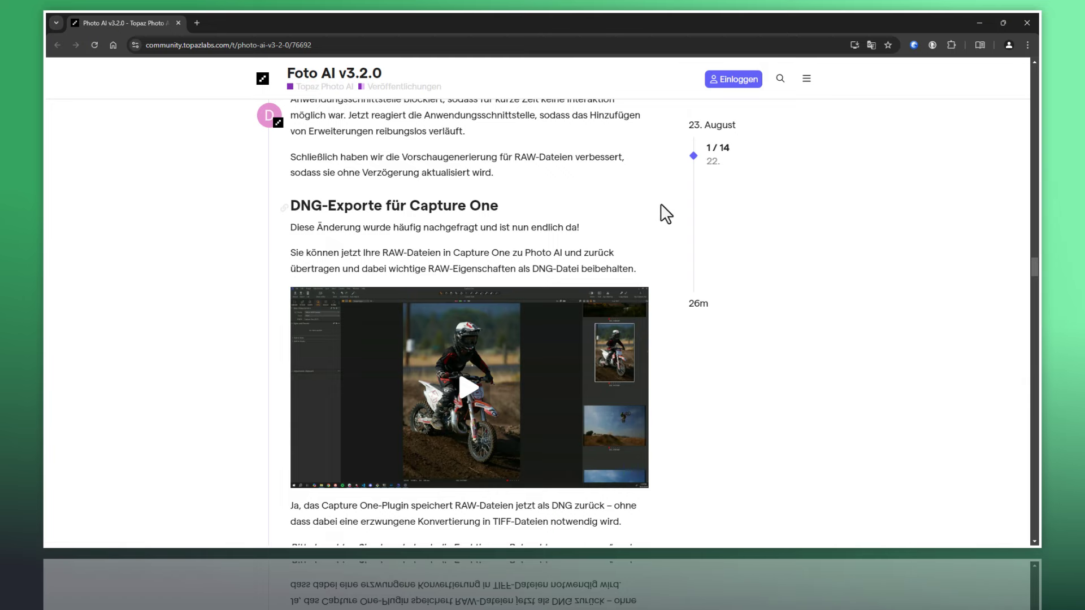
pyautogui.scroll(-1, 674, 215)
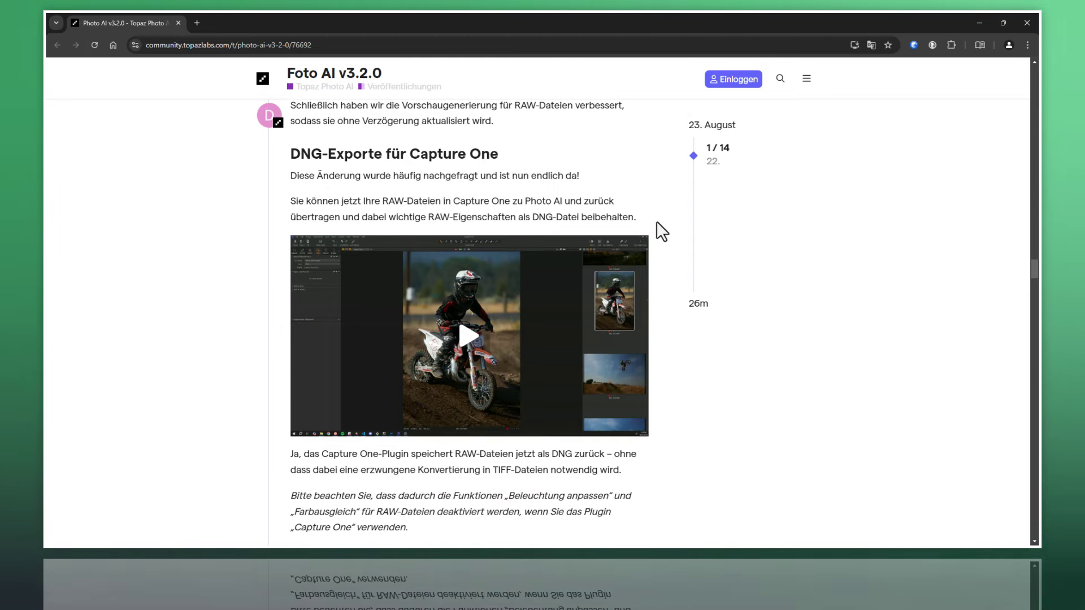
pyautogui.scroll(-2, 662, 230)
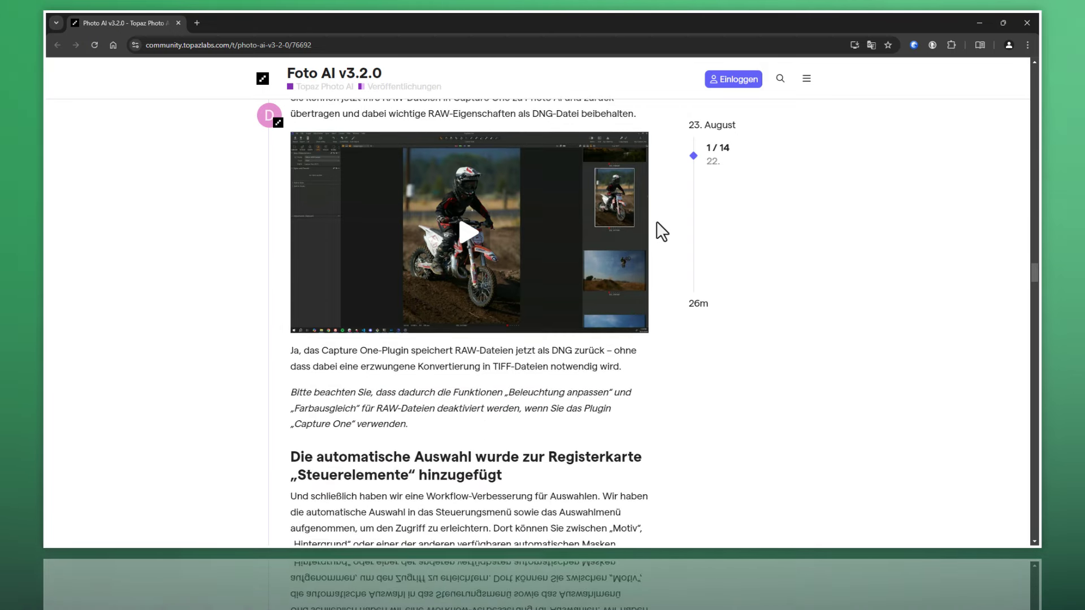
pyautogui.scroll(3, 661, 231)
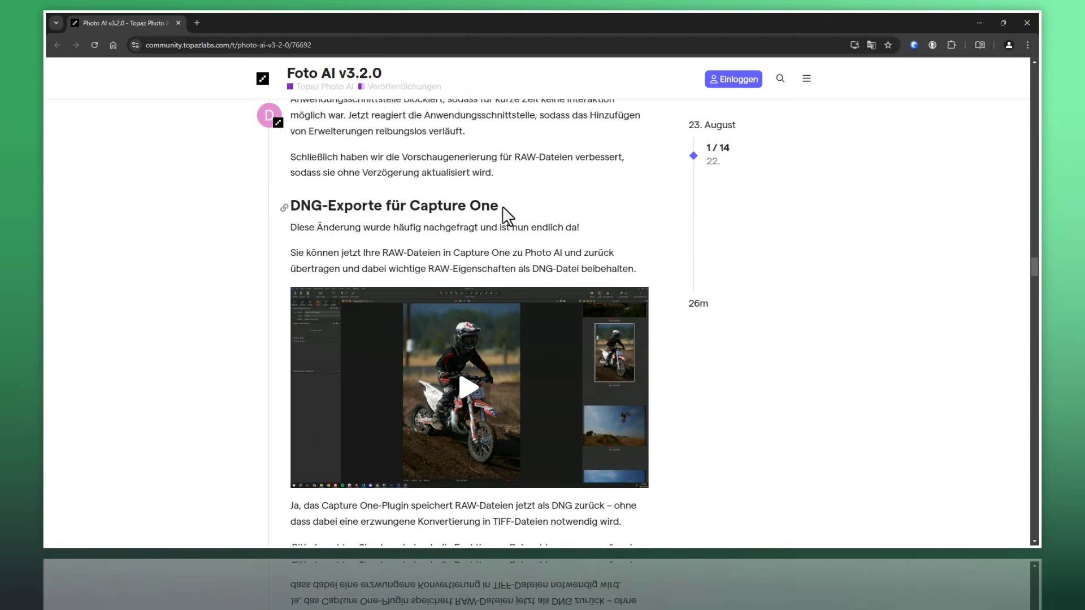
pyautogui.moveTo(503, 207); pyautogui.dragTo(411, 206)
pyautogui.click(578, 207)
pyautogui.scroll(-5, 661, 207)
pyautogui.scroll(-2, 661, 207)
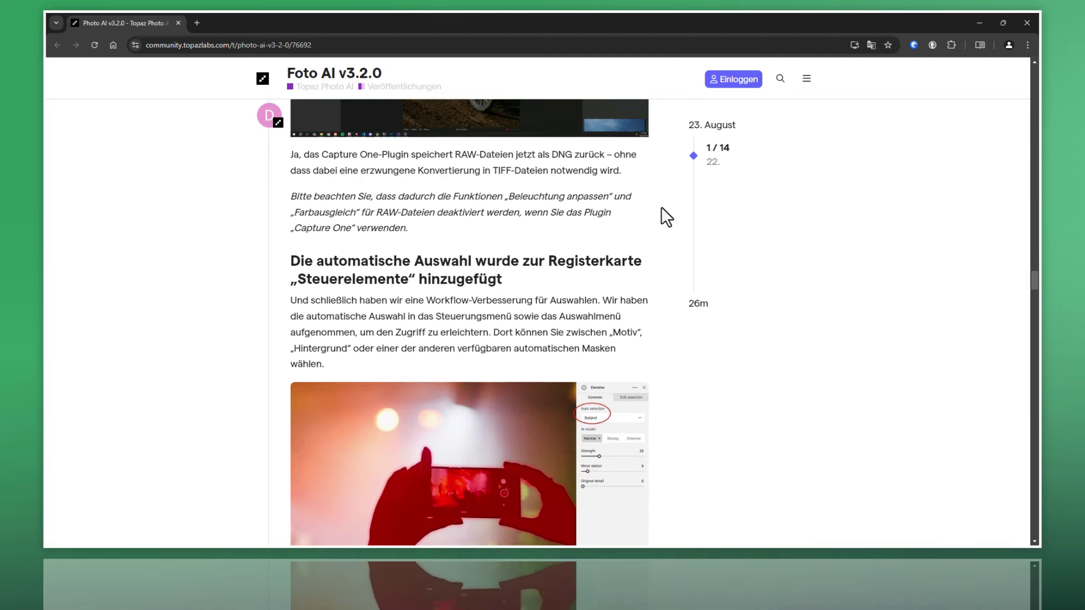
pyautogui.scroll(-1, 661, 208)
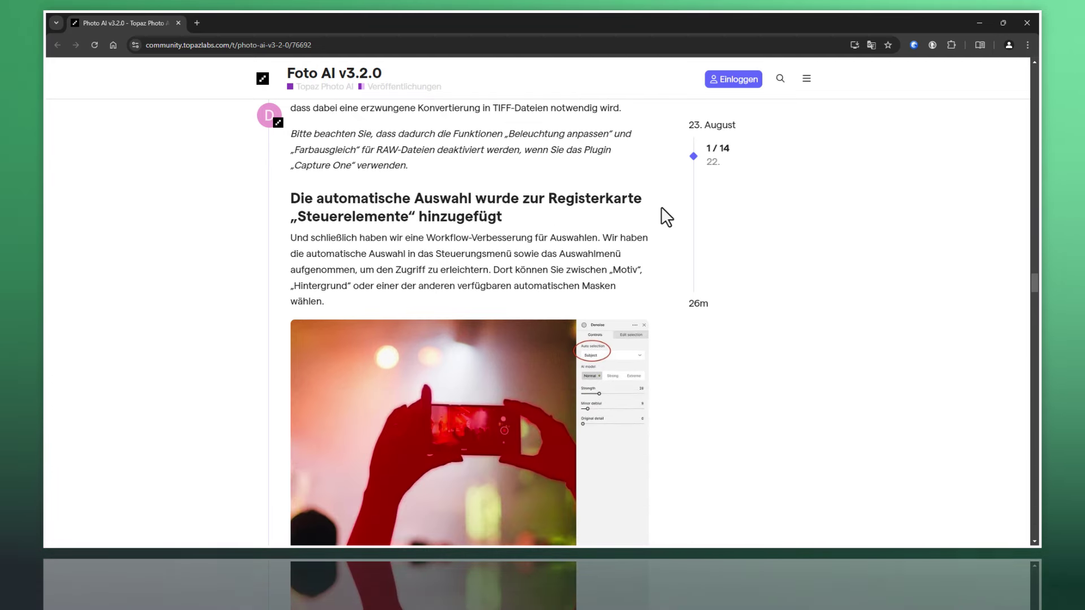
pyautogui.scroll(-1, 652, 208)
pyautogui.scroll(1, 652, 212)
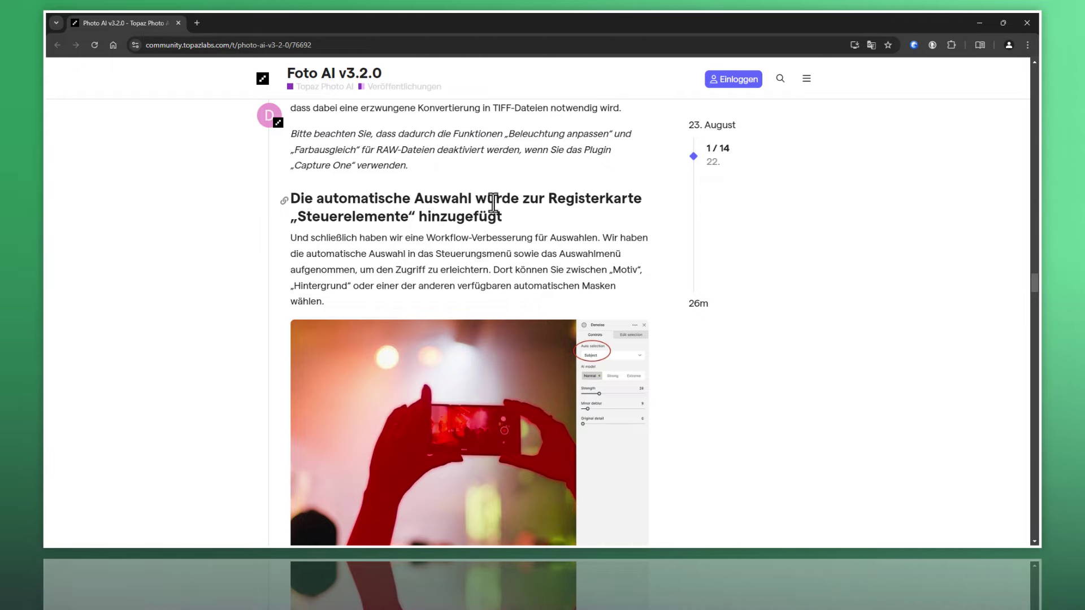
pyautogui.moveTo(615, 199); pyautogui.dragTo(654, 211)
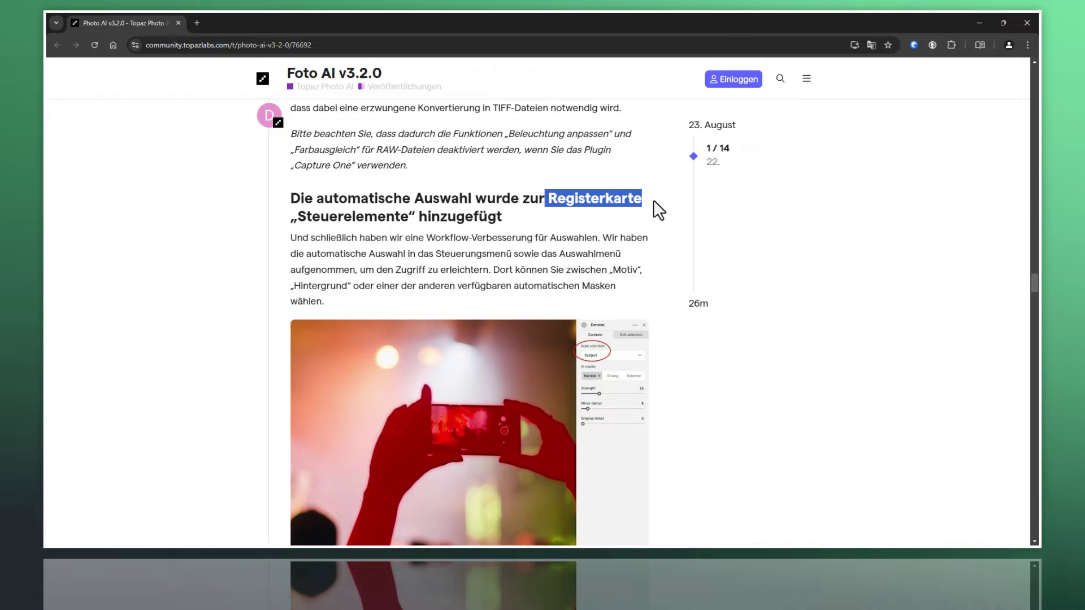
pyautogui.moveTo(296, 217); pyautogui.dragTo(511, 216)
pyautogui.click(511, 216)
pyautogui.scroll(-3, 672, 243)
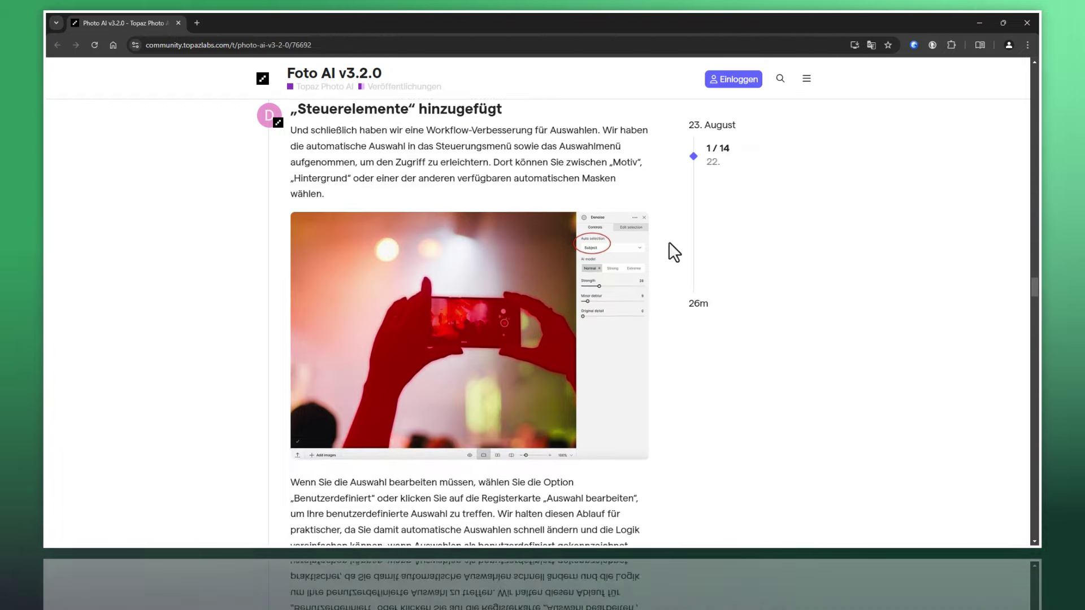
pyautogui.scroll(-5, 669, 241)
pyautogui.scroll(-1, 669, 242)
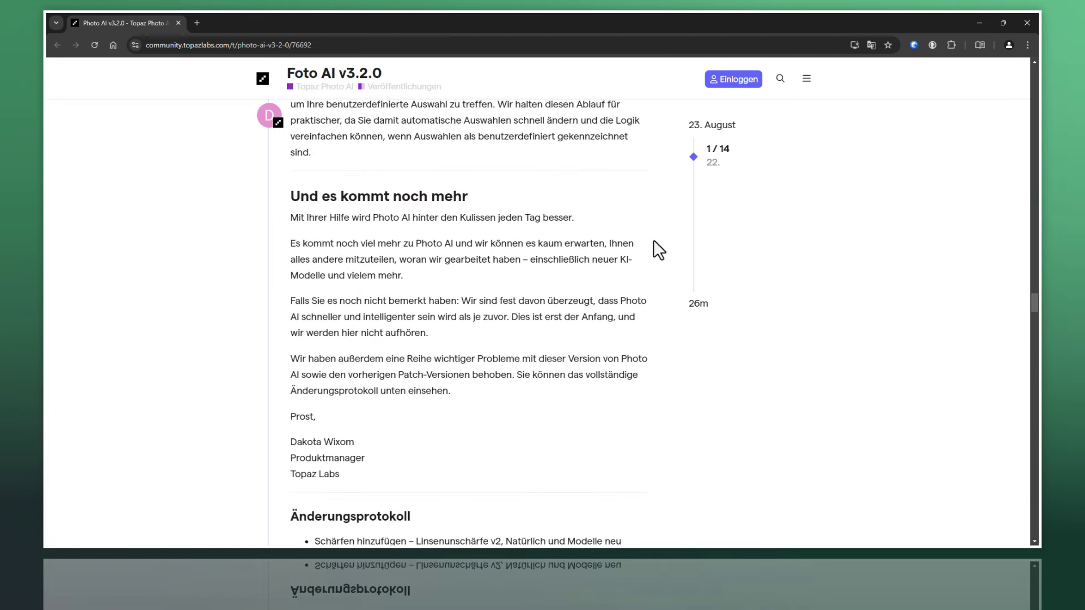
pyautogui.moveTo(486, 197)
pyautogui.mouseDown()
pyautogui.moveTo(283, 213)
pyautogui.moveTo(515, 211)
pyautogui.moveTo(646, 252)
pyautogui.moveTo(670, 391)
pyautogui.mouseUp()
pyautogui.click(483, 404)
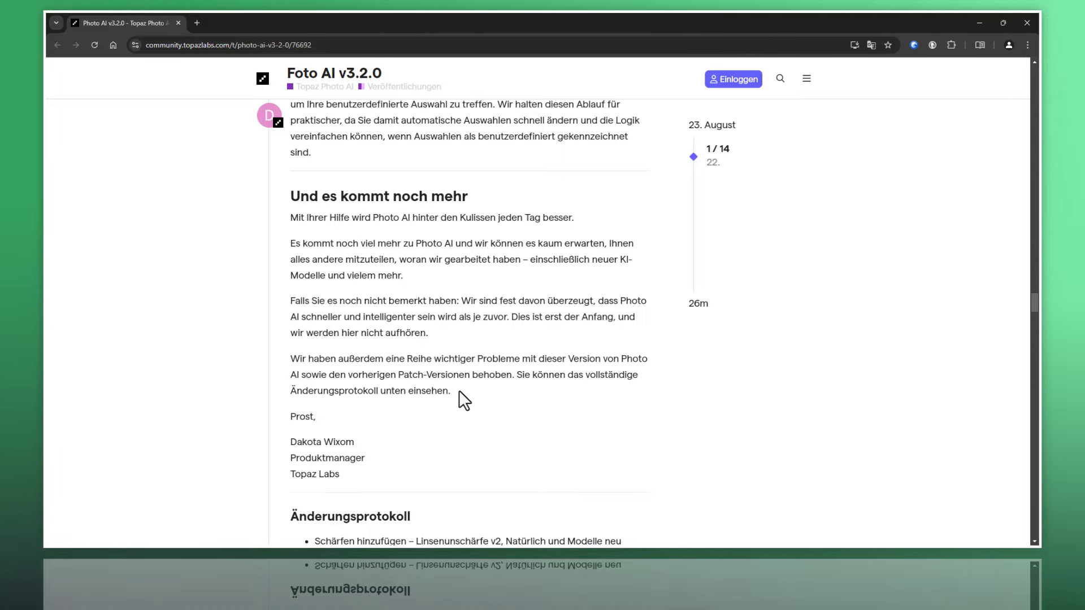
pyautogui.scroll(-1, 622, 260)
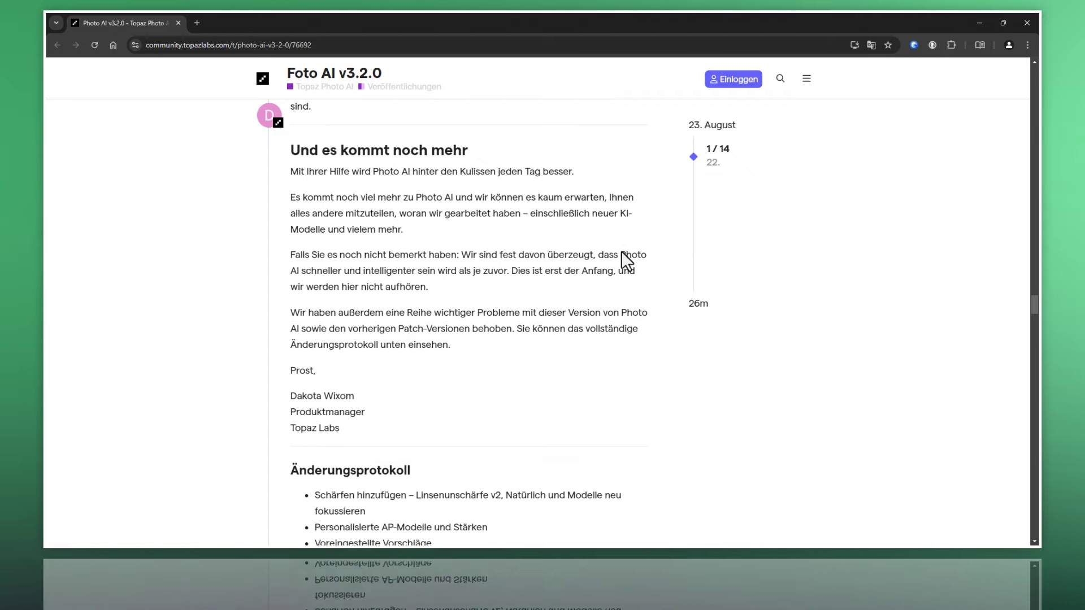
pyautogui.scroll(-3, 598, 264)
pyautogui.scroll(-2, 463, 259)
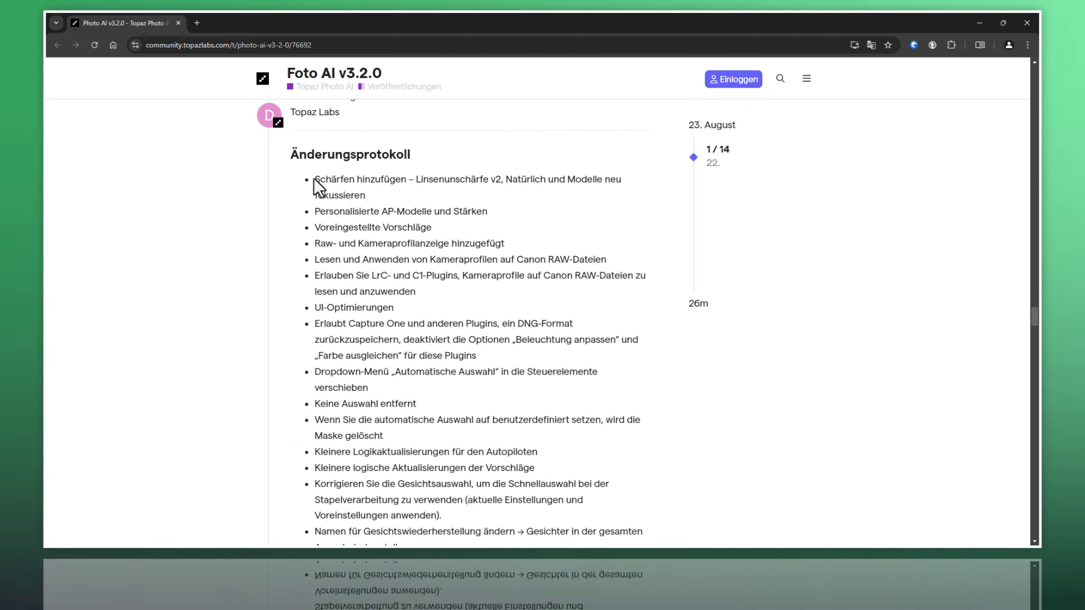
pyautogui.moveTo(315, 179)
pyautogui.mouseDown()
pyautogui.moveTo(622, 228)
pyautogui.moveTo(643, 430)
pyautogui.mouseUp()
pyautogui.scroll(-2, 622, 226)
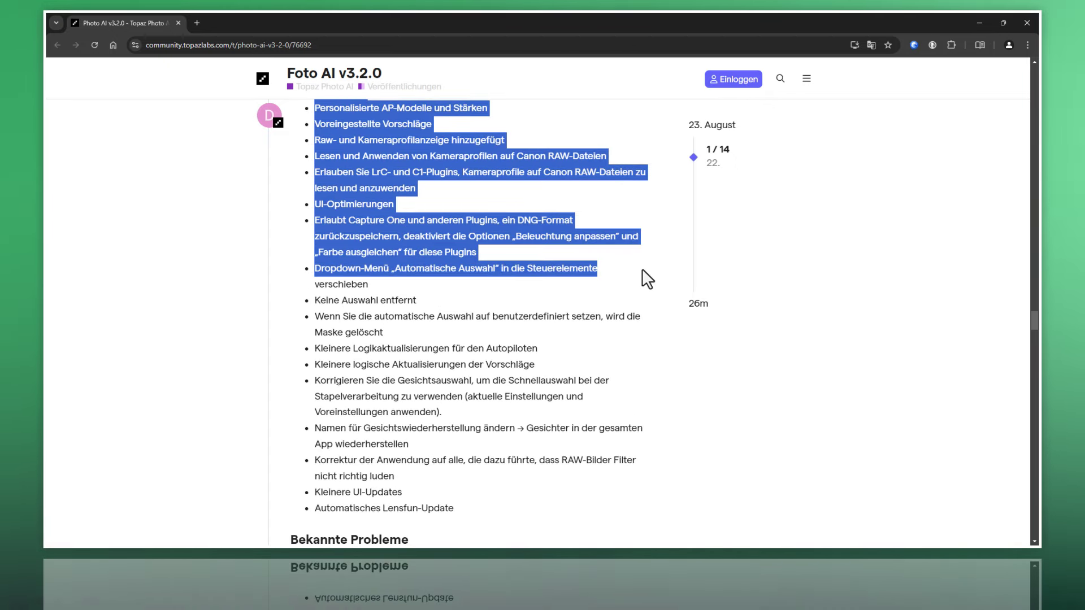
pyautogui.scroll(-1, 643, 429)
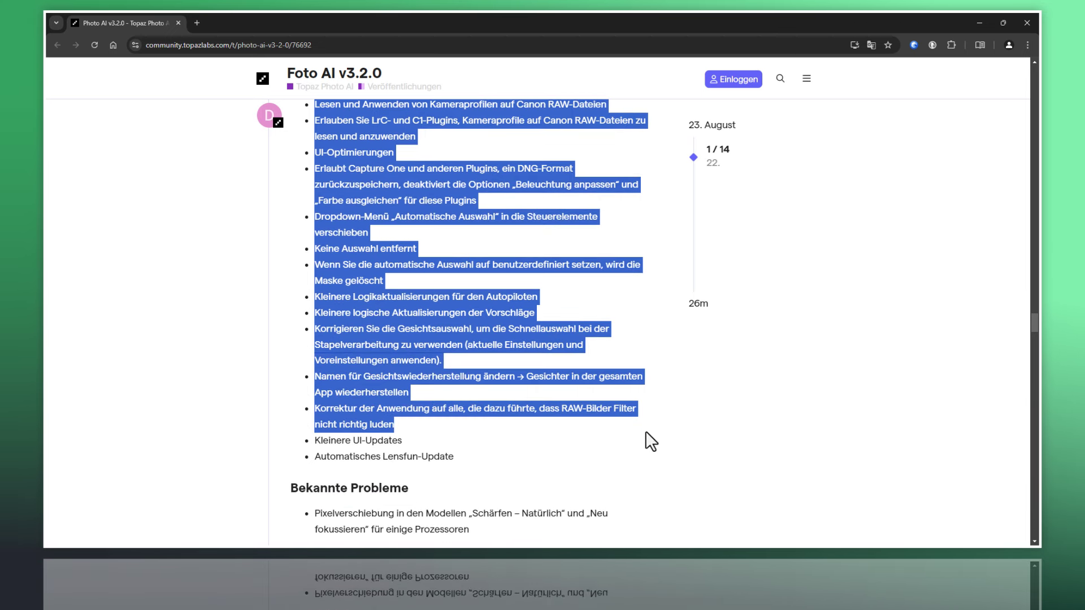
pyautogui.click(541, 446)
pyautogui.scroll(-4, 516, 331)
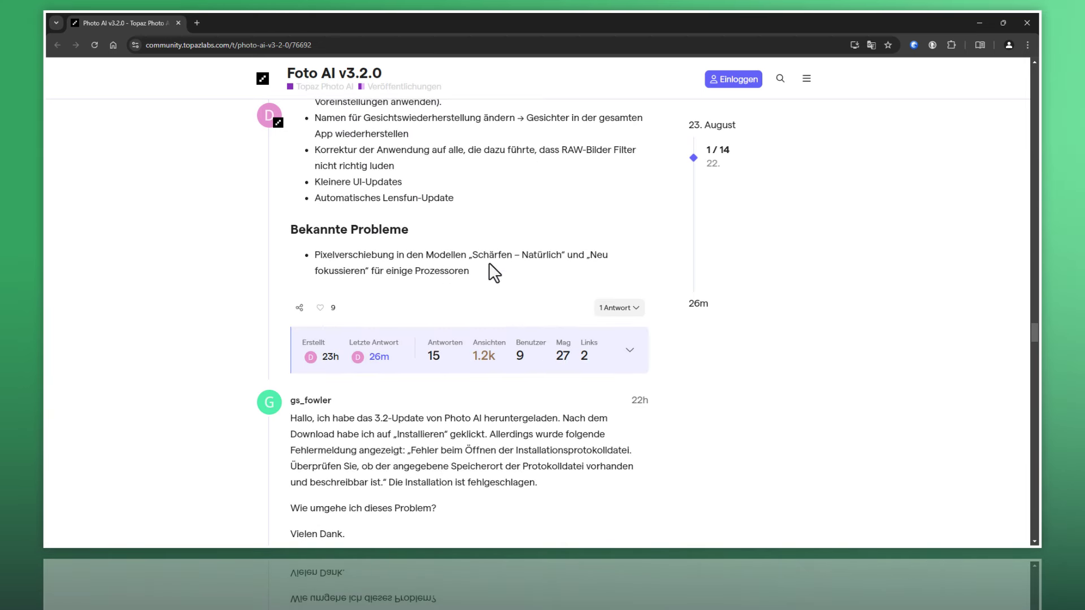
pyautogui.moveTo(490, 259)
pyautogui.mouseDown()
pyautogui.moveTo(315, 256)
pyautogui.moveTo(470, 270)
pyautogui.mouseUp()
pyautogui.click(498, 280)
pyautogui.scroll(5, 497, 279)
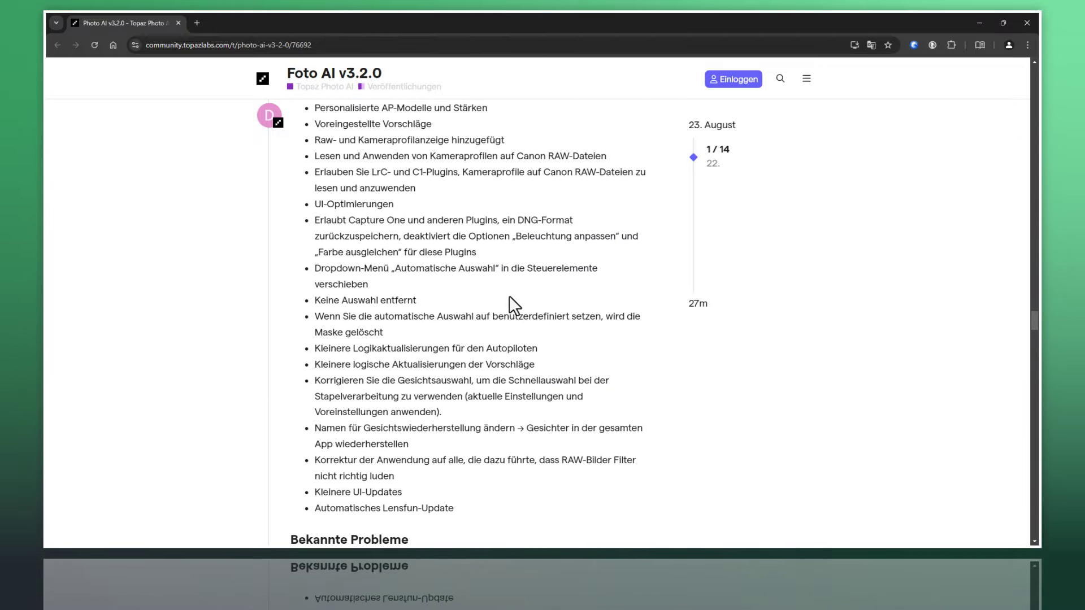
pyautogui.scroll(10, 510, 296)
pyautogui.scroll(10, 524, 303)
pyautogui.scroll(10, 525, 305)
pyautogui.scroll(10, 525, 303)
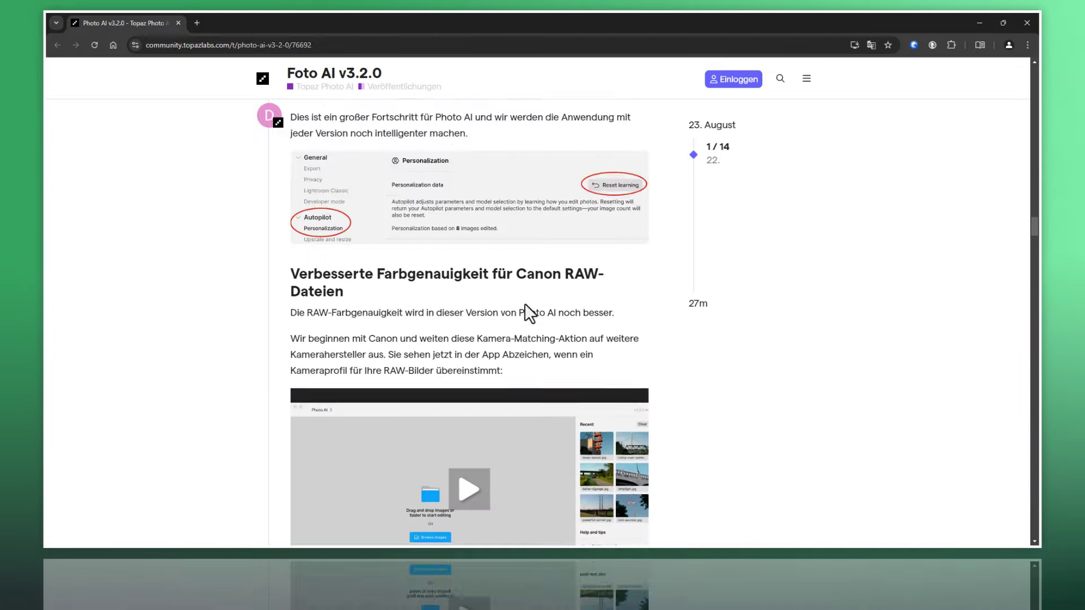
pyautogui.scroll(10, 525, 303)
pyautogui.scroll(10, 525, 302)
pyautogui.scroll(10, 525, 303)
pyautogui.scroll(10, 525, 303)
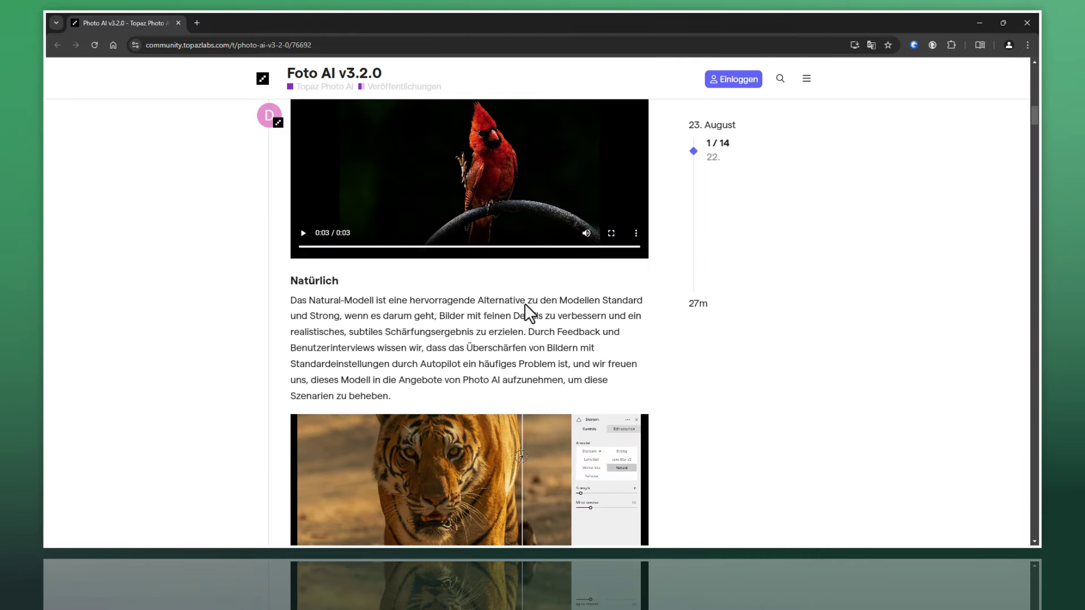
pyautogui.scroll(10, 524, 303)
pyautogui.scroll(10, 525, 303)
pyautogui.scroll(5, 525, 305)
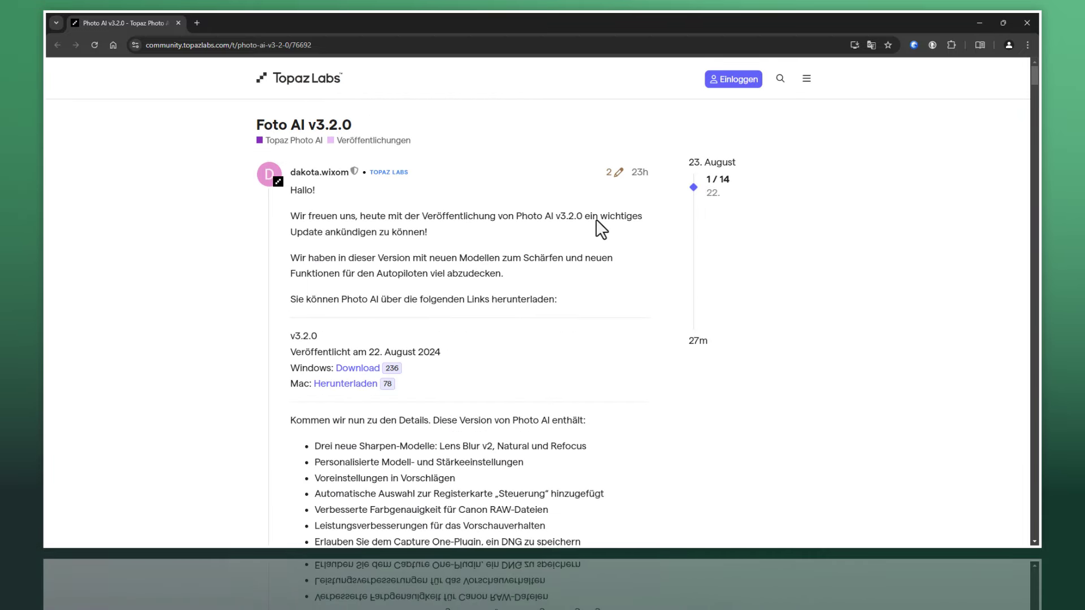
# Step: Minimize Chrome and expand Photo AI's sidebar to show RAW denoise and Sharpen
pyautogui.click(973, 27)
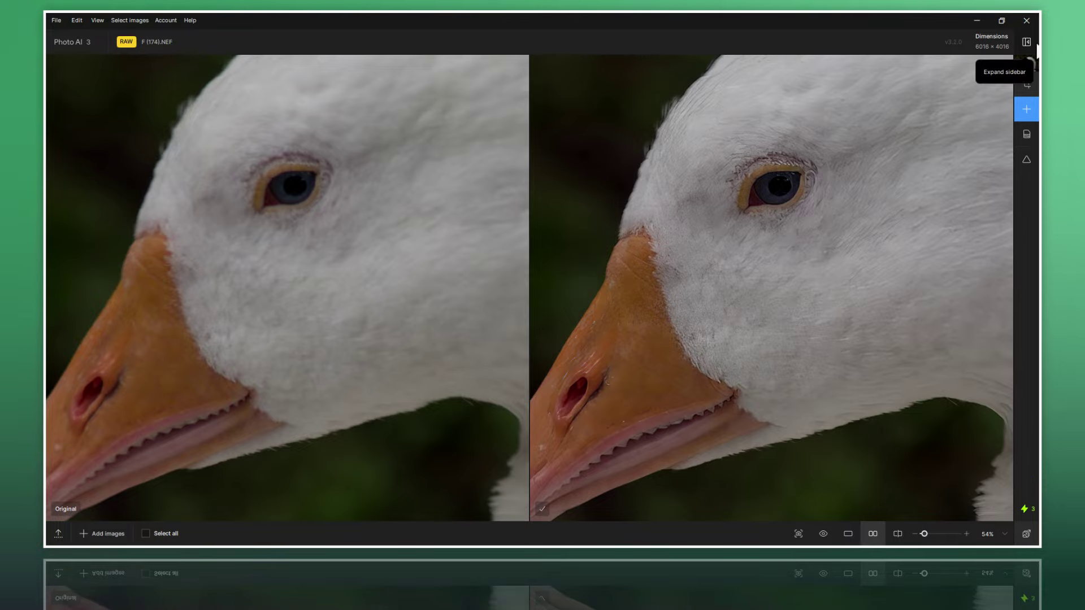
pyautogui.click(1027, 42)
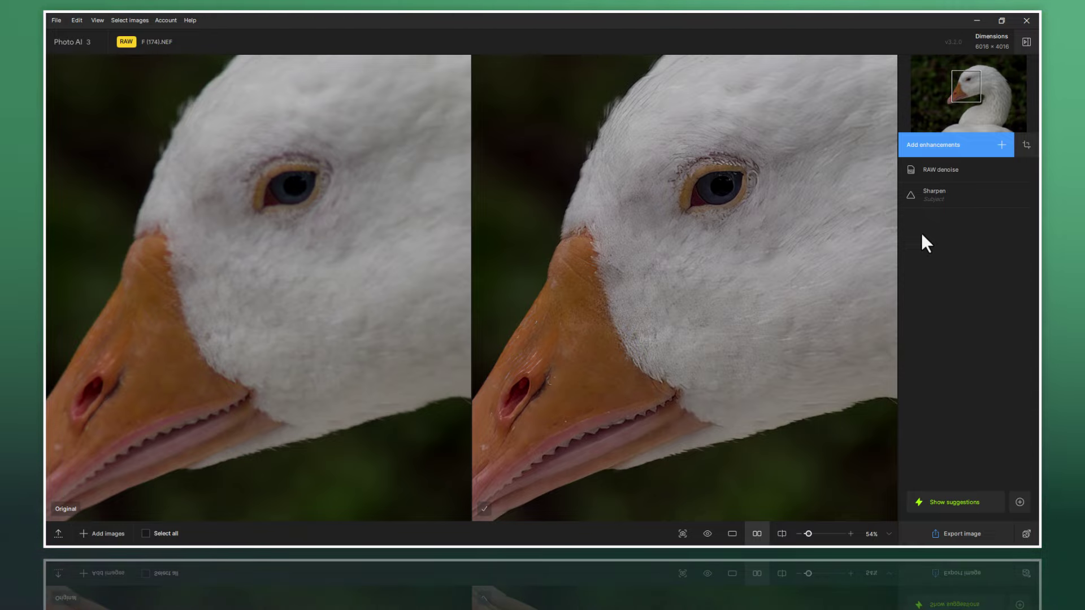
# Step: Inspect Sharpen's Subject mask and auto-selection options, keeping Lens blur v2 at strength 87
pyautogui.click(954, 153)
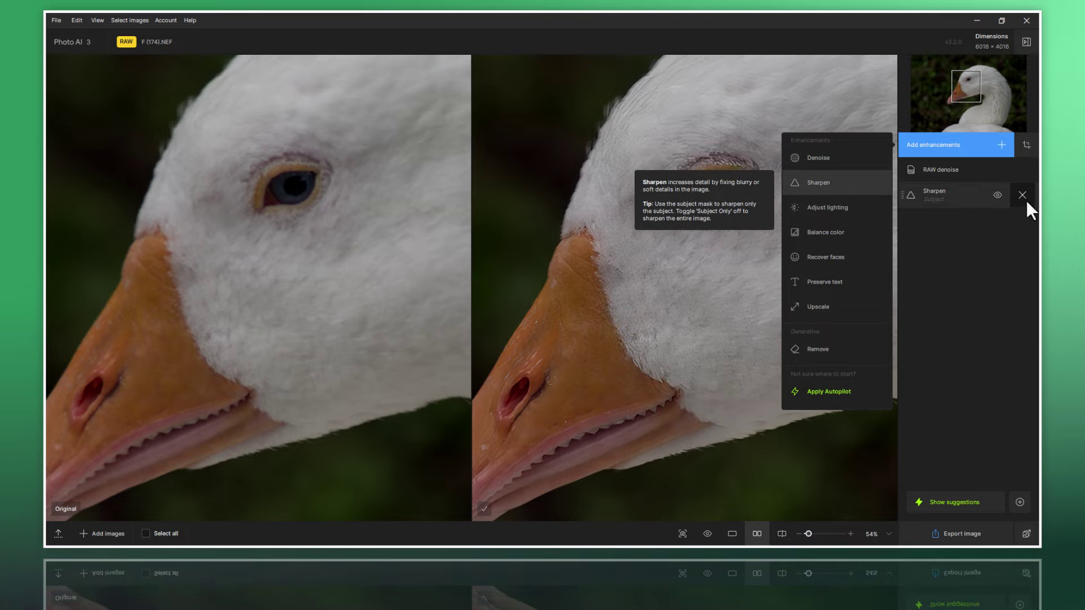
pyautogui.click(970, 197)
pyautogui.moveTo(831, 119)
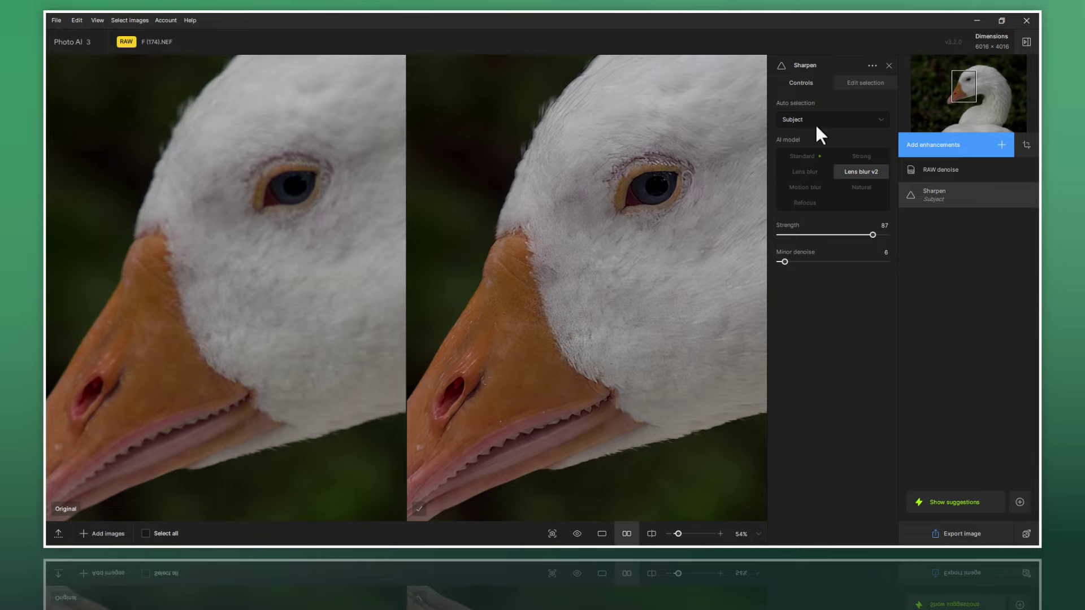
pyautogui.click(851, 96)
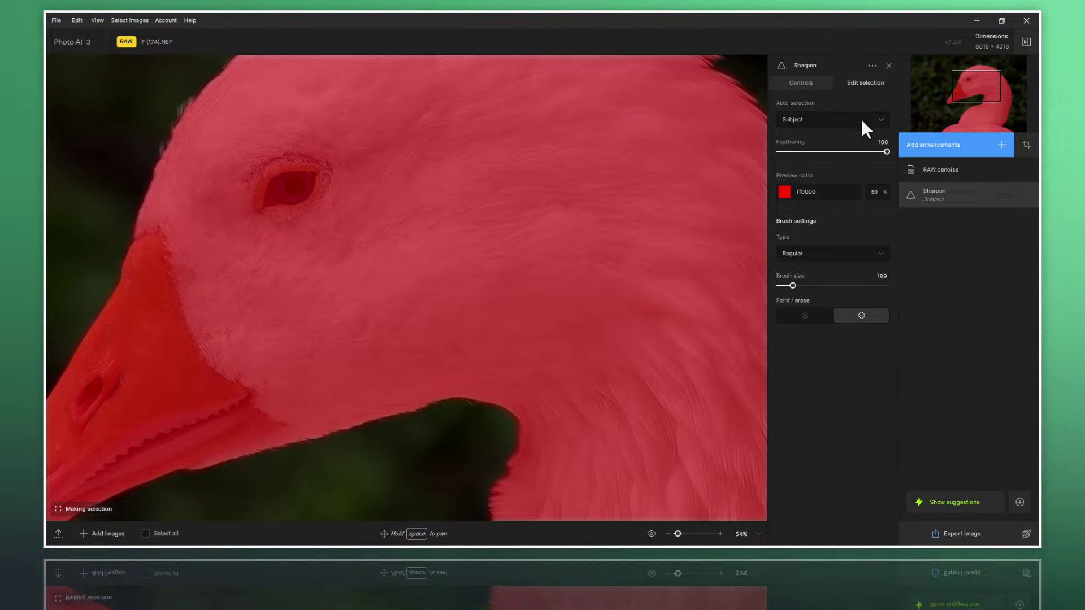
pyautogui.click(870, 119)
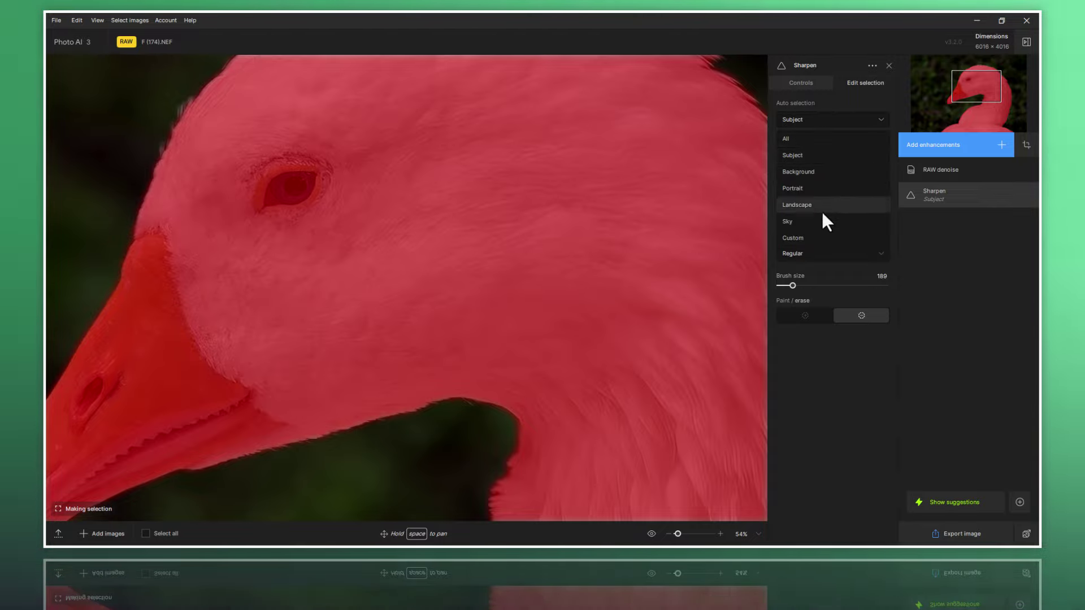
pyautogui.click(848, 102)
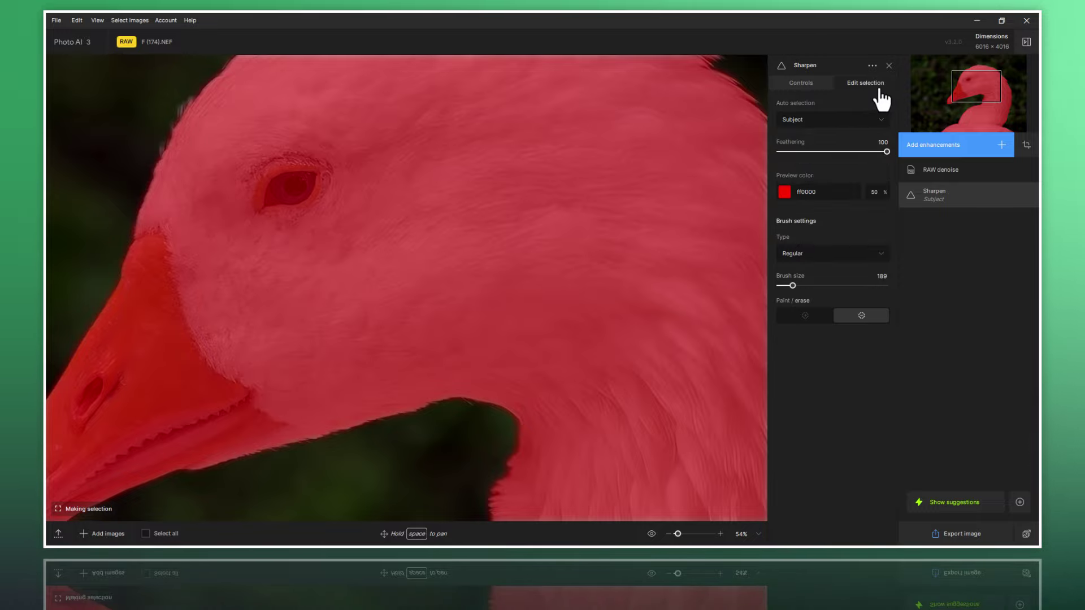
pyautogui.click(801, 82)
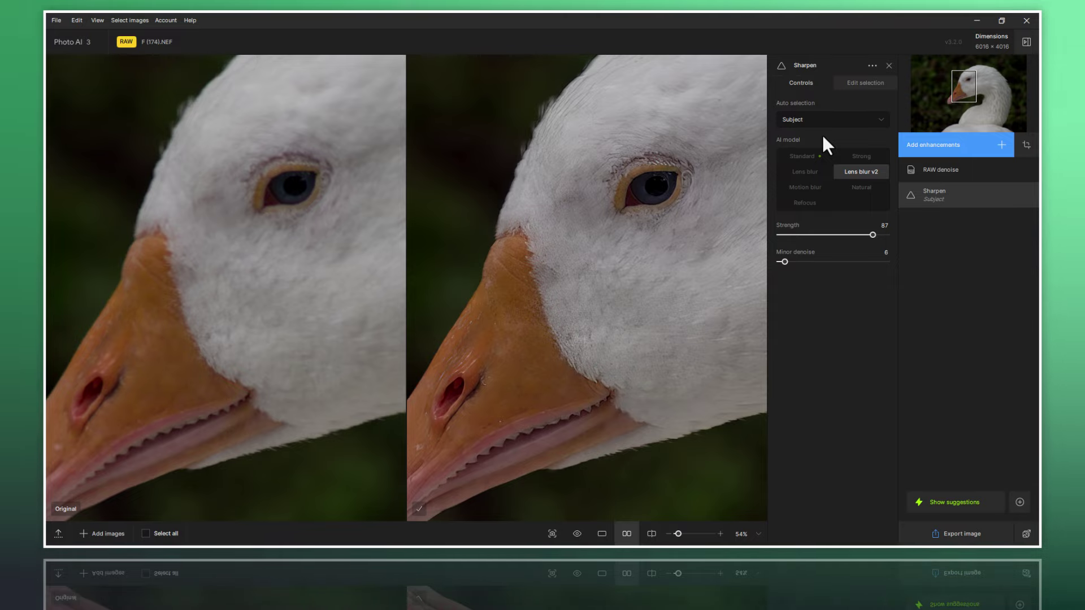
pyautogui.click(851, 100)
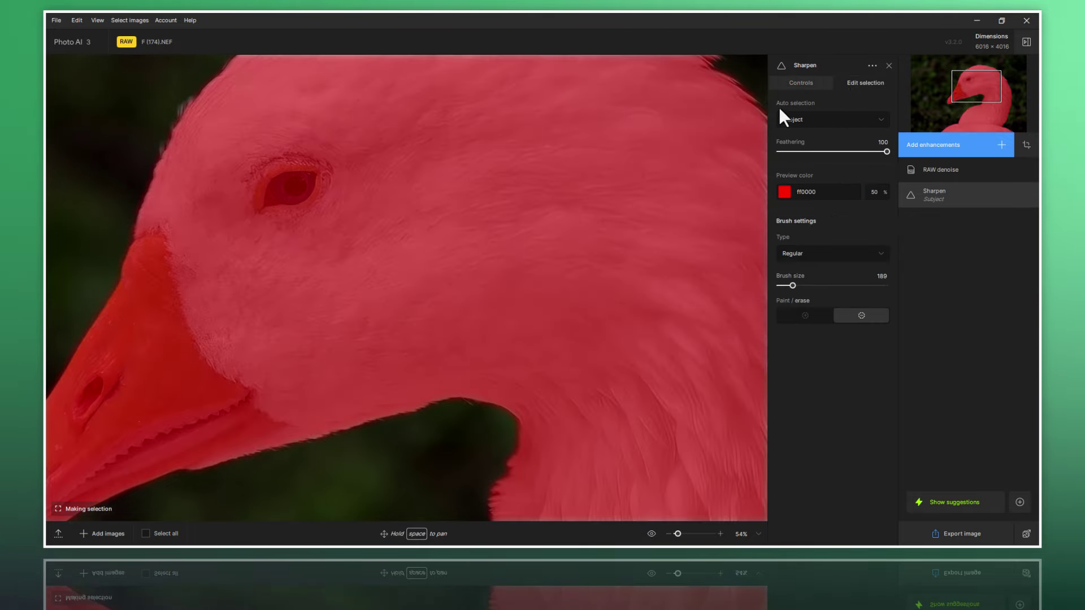
pyautogui.click(815, 85)
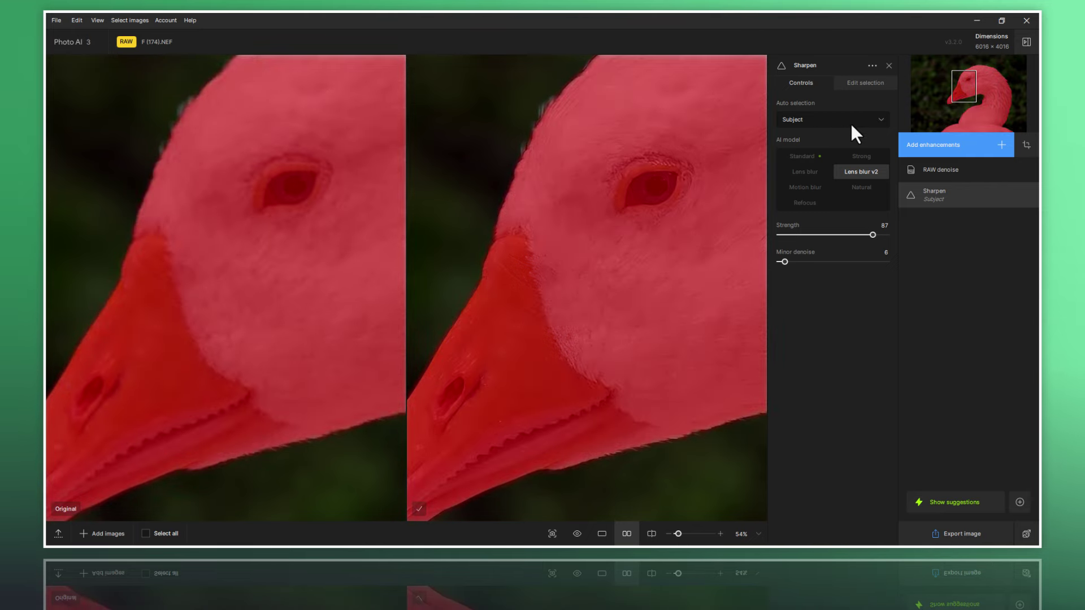
# Step: Try Sharpen on the Background, switch to single full view, then set it to Subject
pyautogui.click(851, 124)
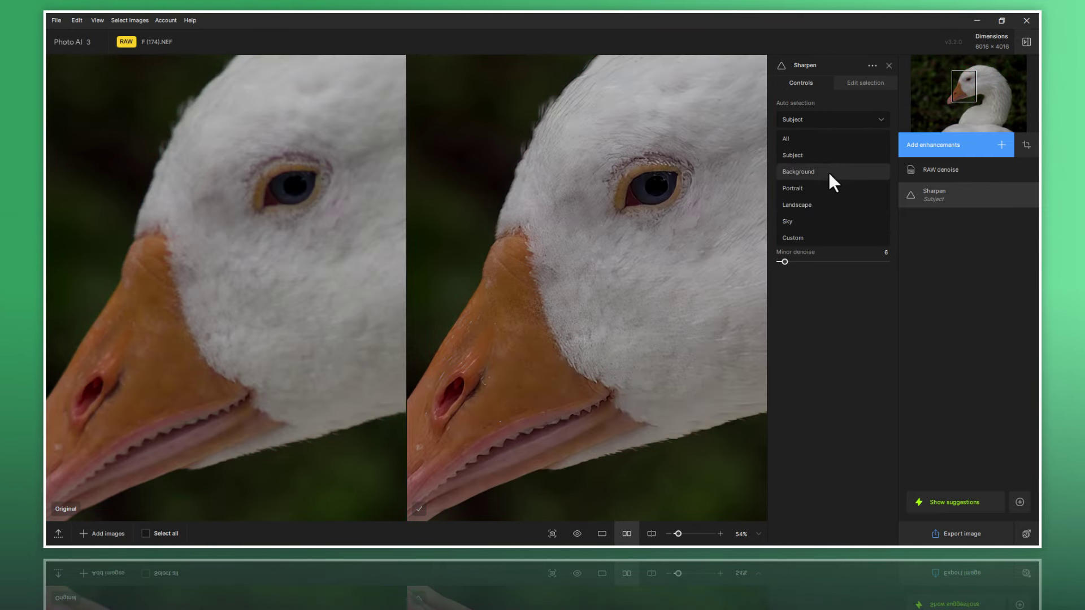
pyautogui.click(824, 171)
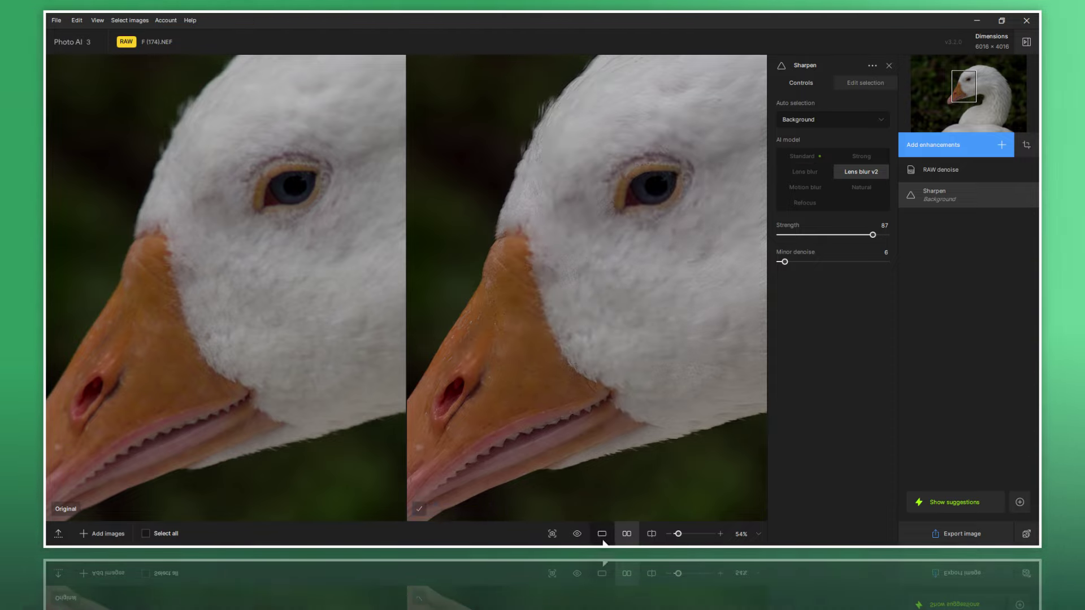
pyautogui.click(601, 534)
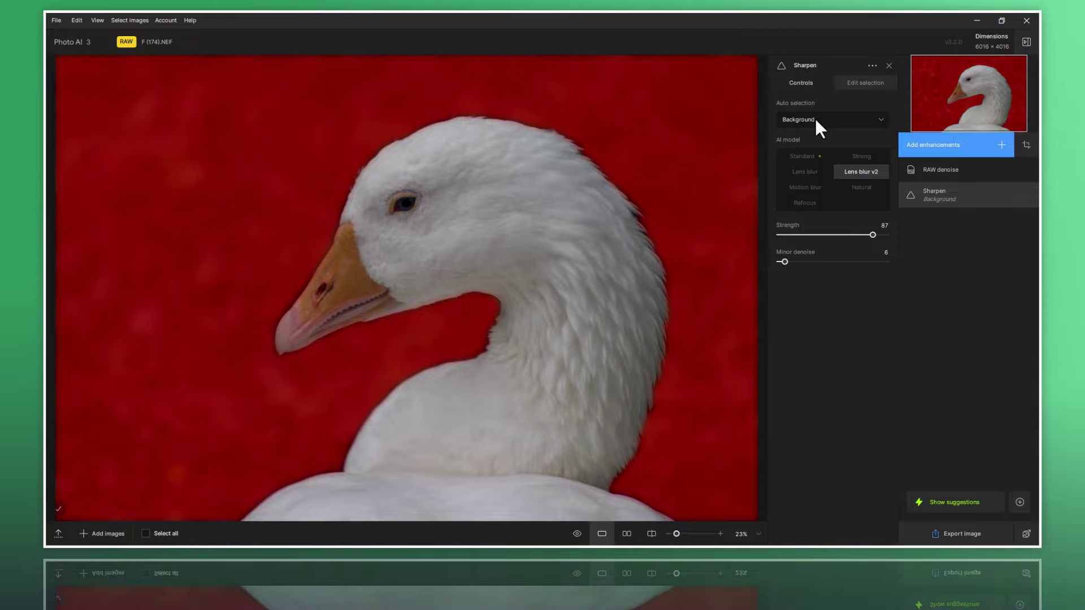
pyautogui.click(816, 120)
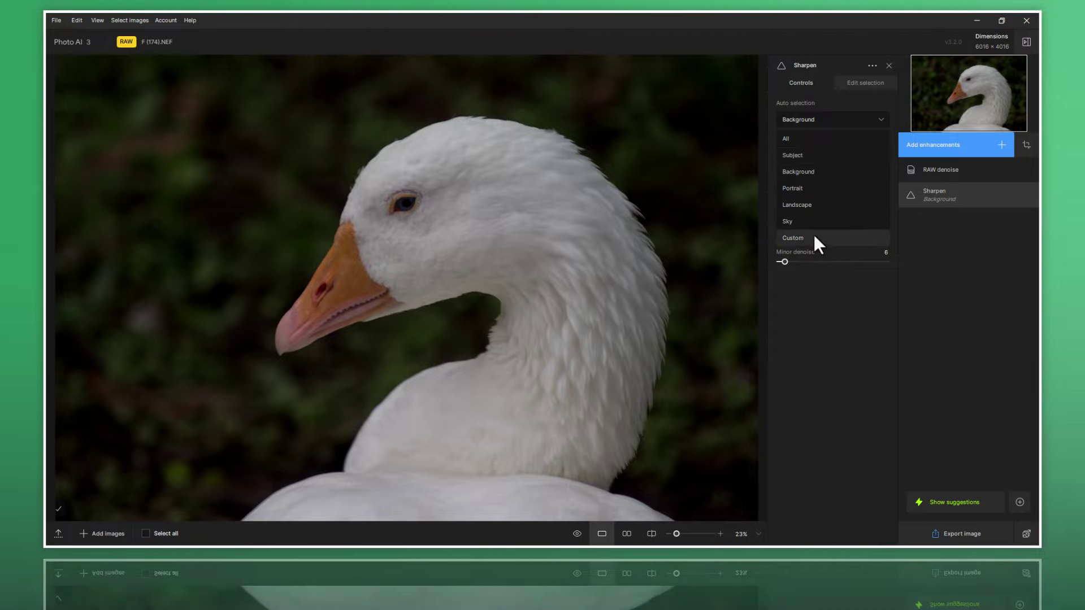
pyautogui.click(814, 155)
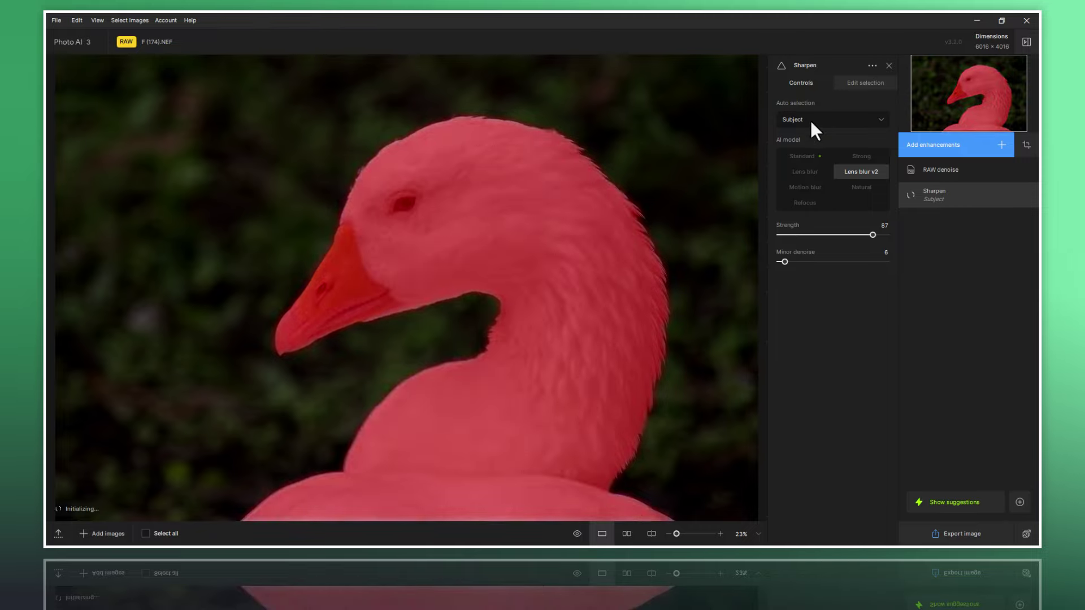
pyautogui.moveTo(831, 120)
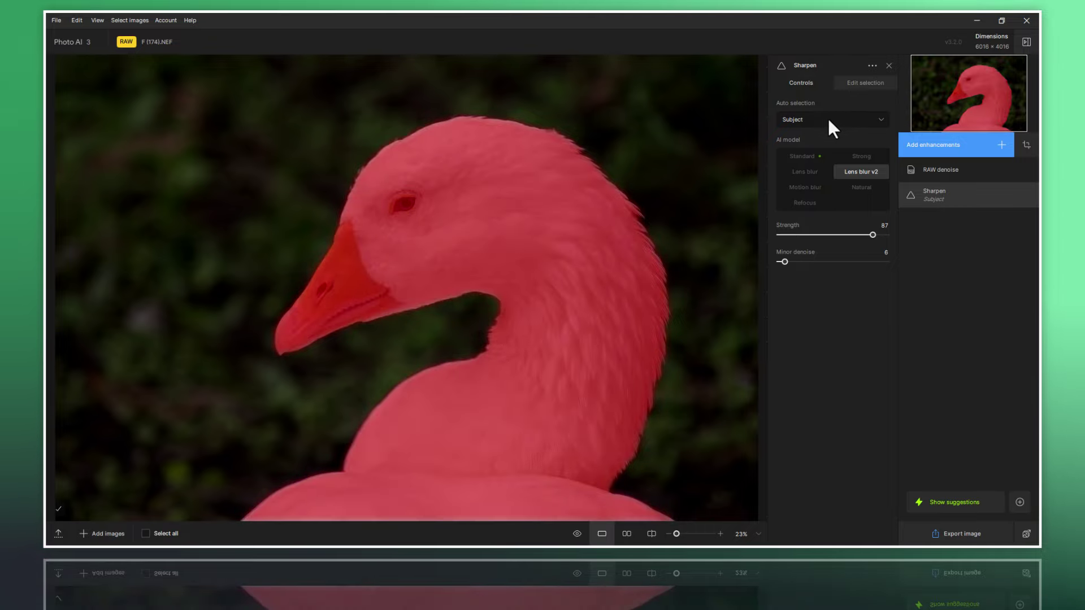
# Step: Toggle Sharpen's auto selection between Background and Subject again, ending on Subject
pyautogui.click(822, 120)
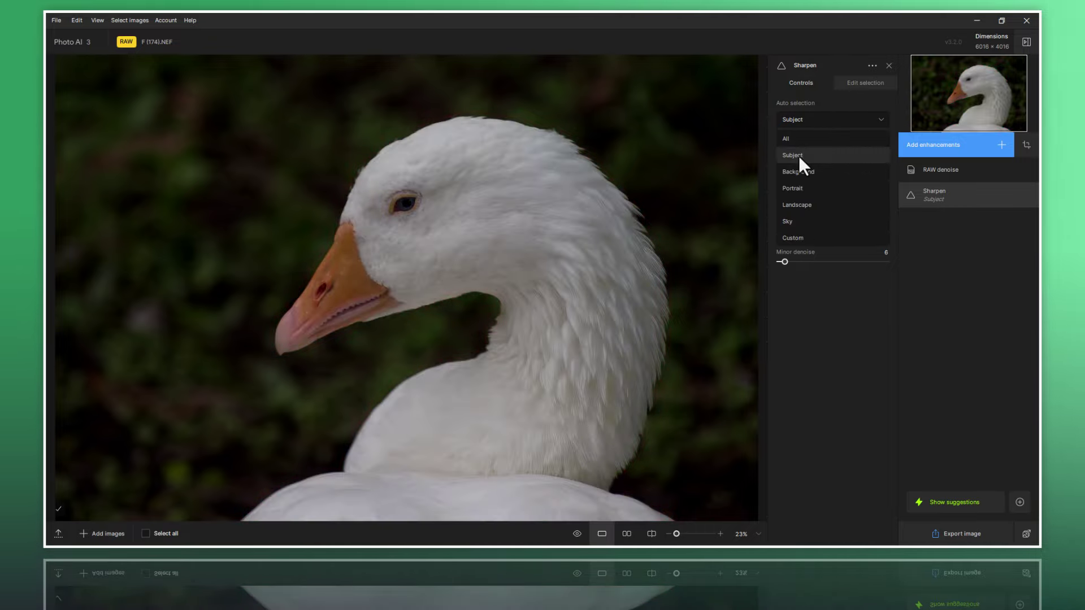
pyautogui.click(797, 171)
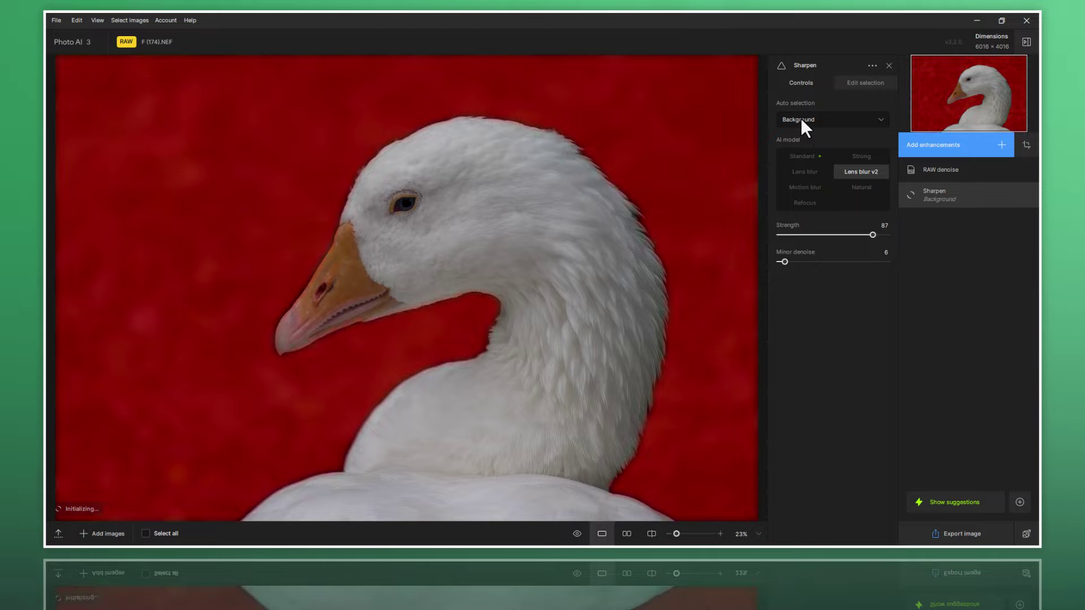
pyautogui.click(815, 119)
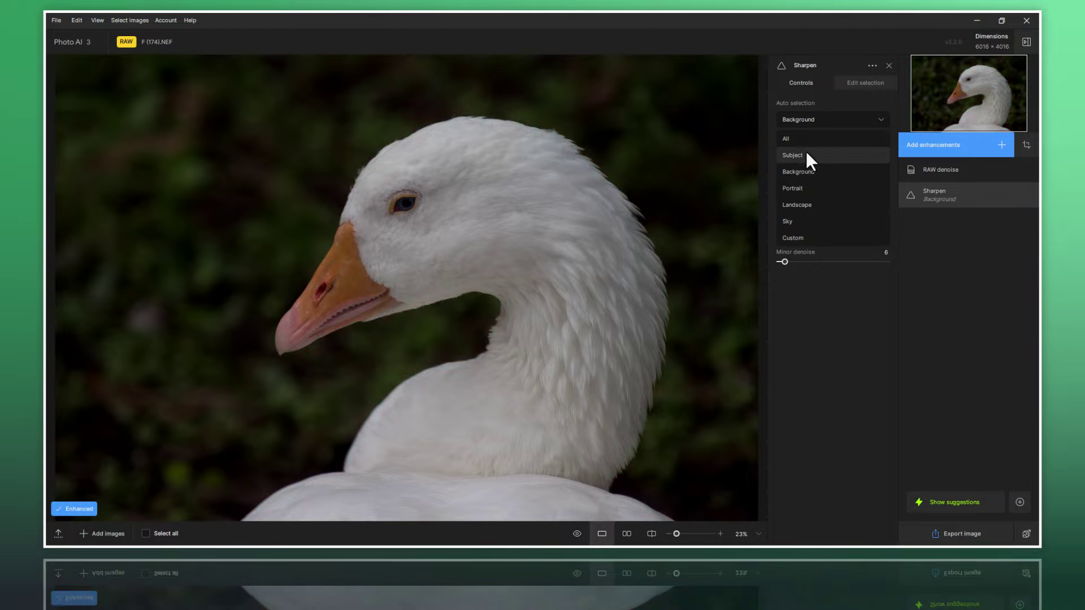
pyautogui.click(806, 153)
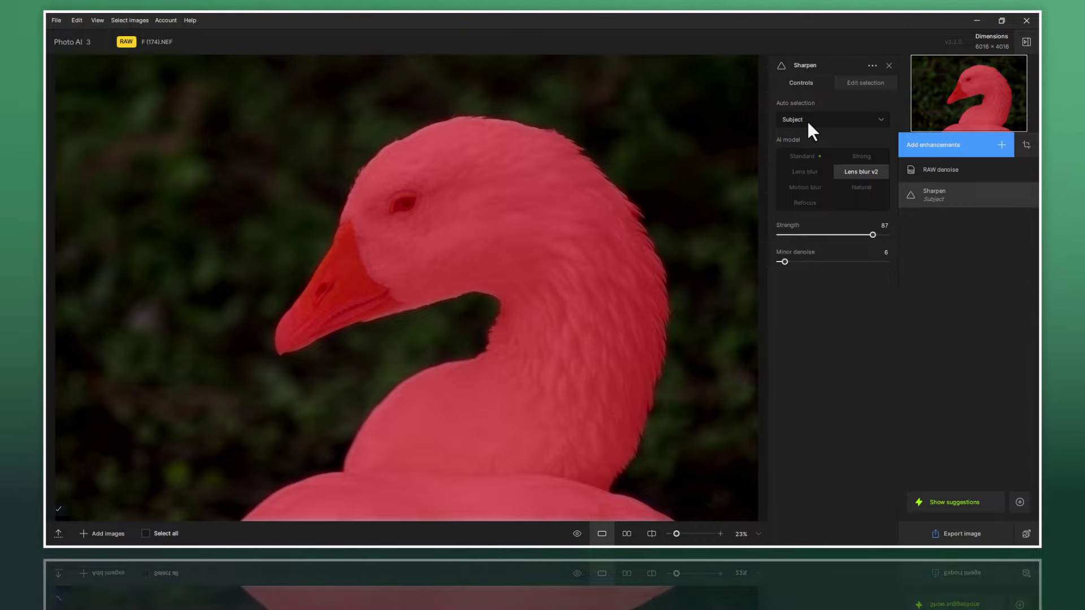
pyautogui.click(808, 121)
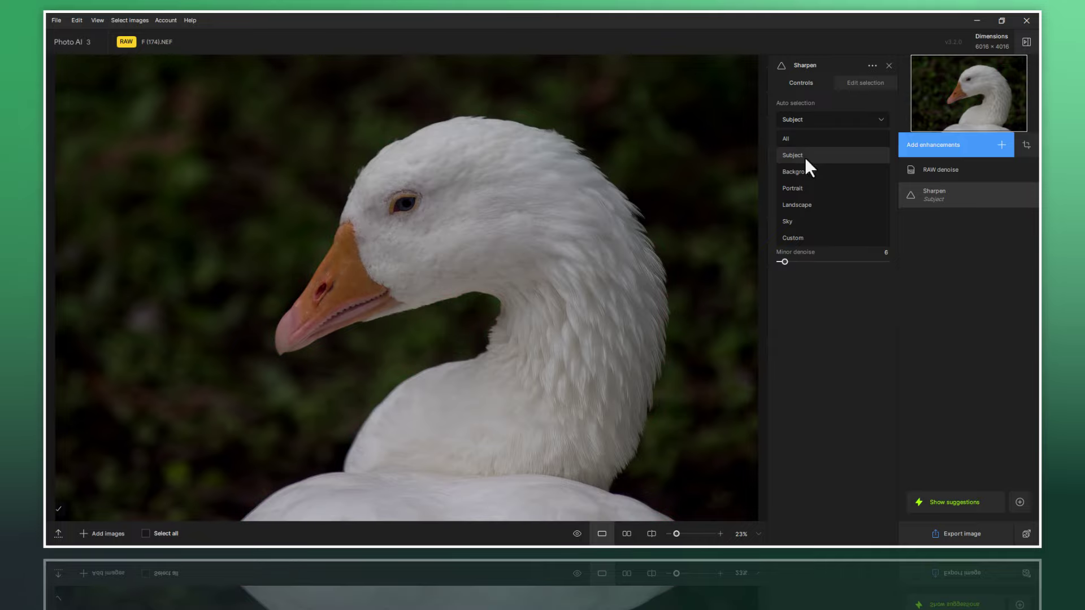
pyautogui.click(805, 172)
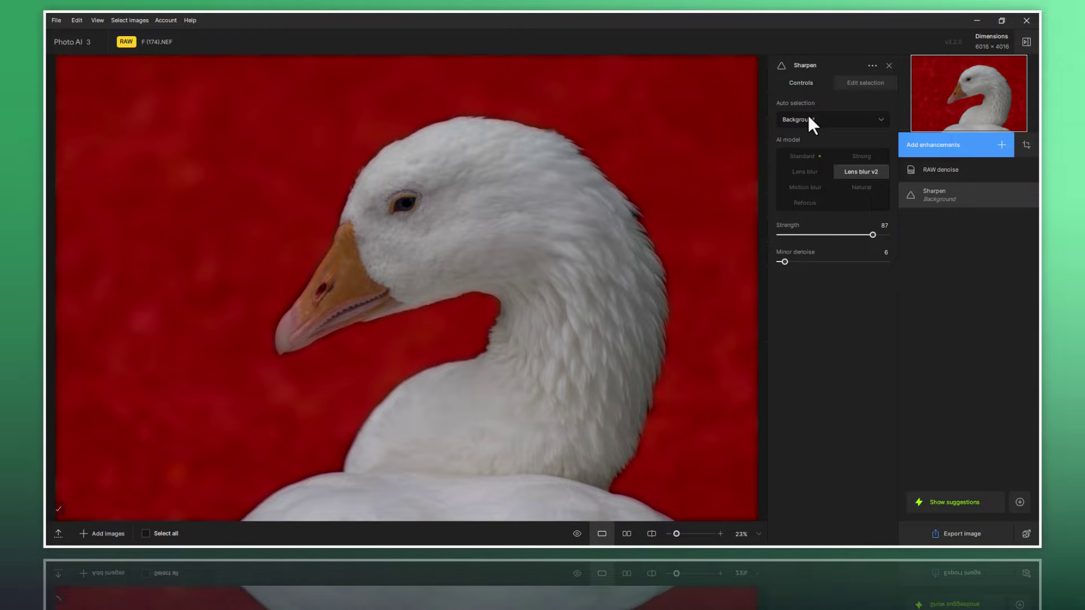
pyautogui.click(808, 116)
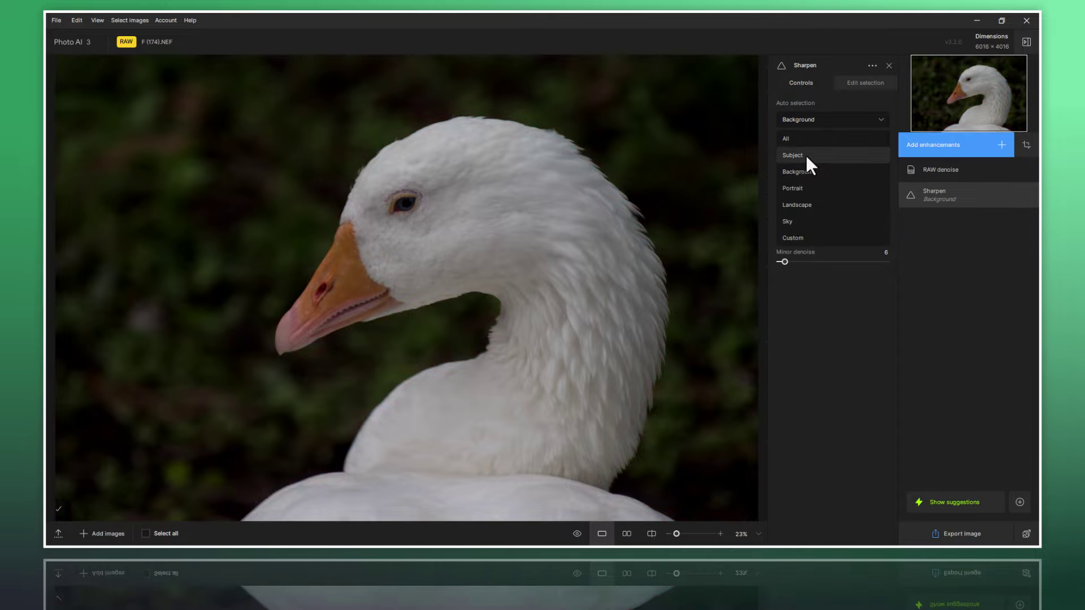
pyautogui.click(806, 155)
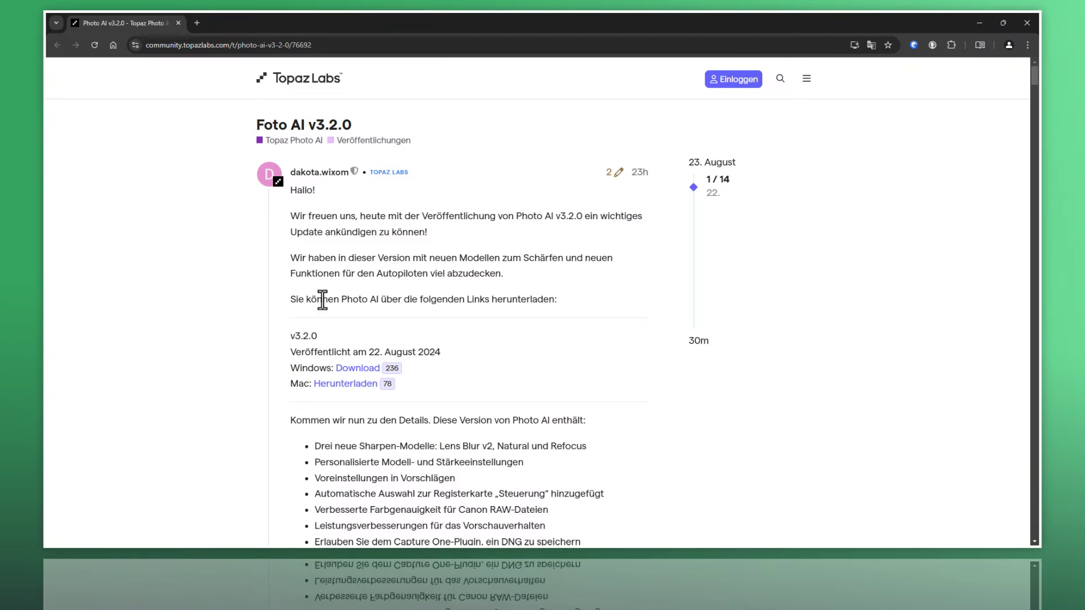
# Step: Scroll the release post and highlight Lens Blur v2 among the new sharpen models
pyautogui.scroll(-3, 316, 297)
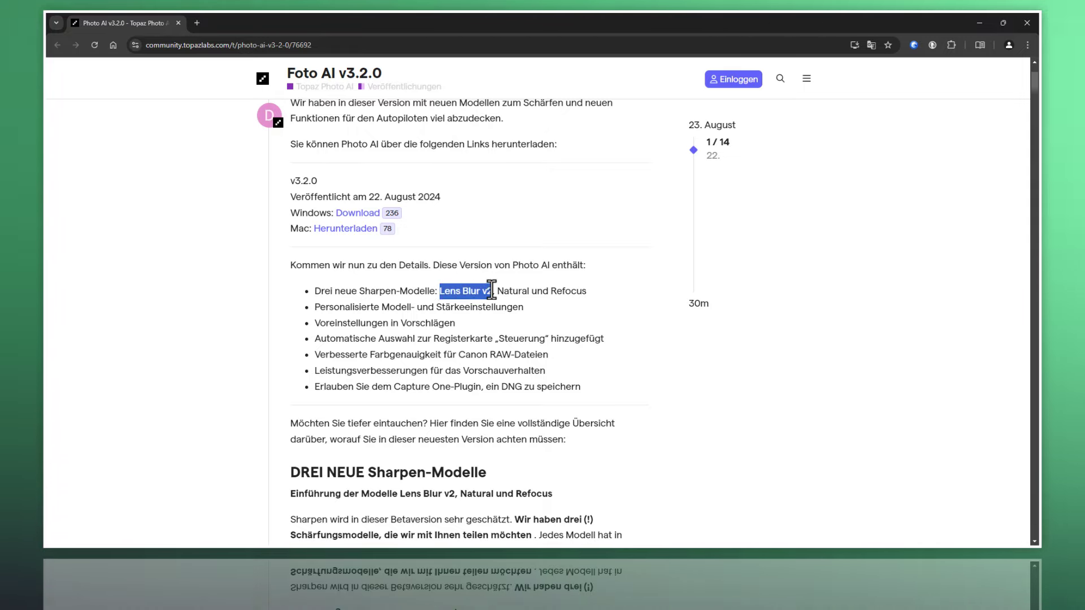
pyautogui.moveTo(491, 290); pyautogui.dragTo(493, 290)
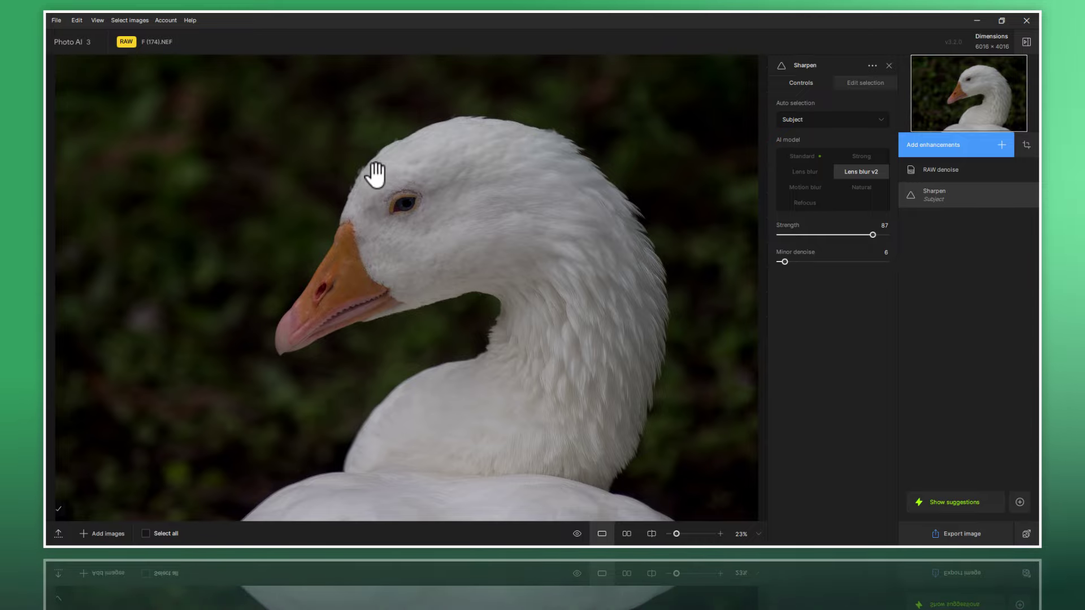
# Step: Zoom onto the goose's head and select the Lens blur v2 sharpening model
pyautogui.scroll(2, 375, 174)
pyautogui.scroll(2, 383, 165)
pyautogui.scroll(2, 383, 155)
pyautogui.moveTo(386, 148)
pyautogui.mouseDown()
pyautogui.moveTo(473, 259)
pyautogui.moveTo(588, 237)
pyautogui.moveTo(567, 242)
pyautogui.mouseUp()
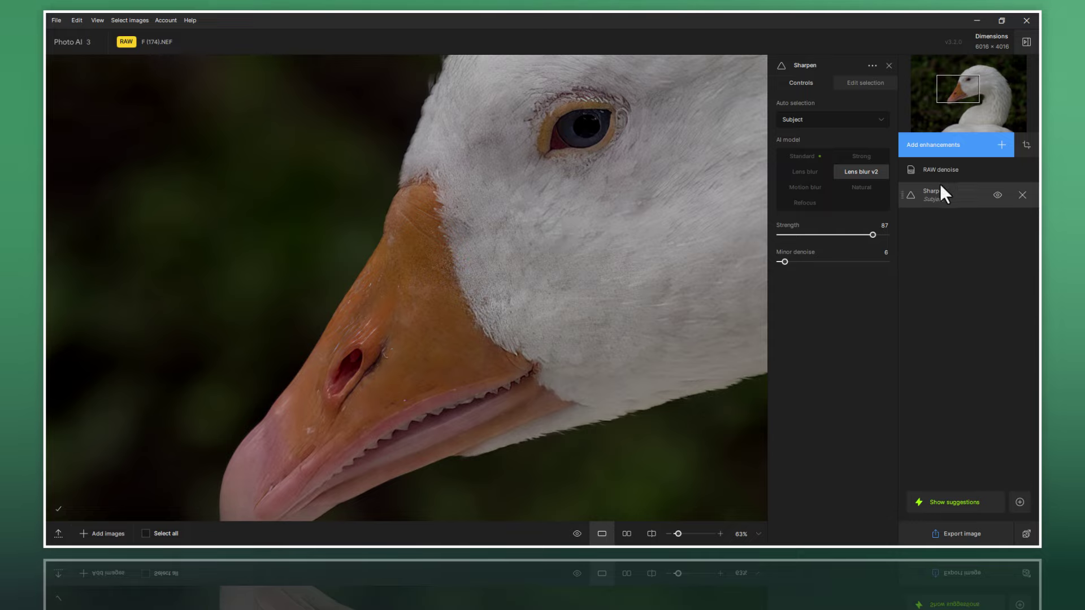
pyautogui.click(863, 171)
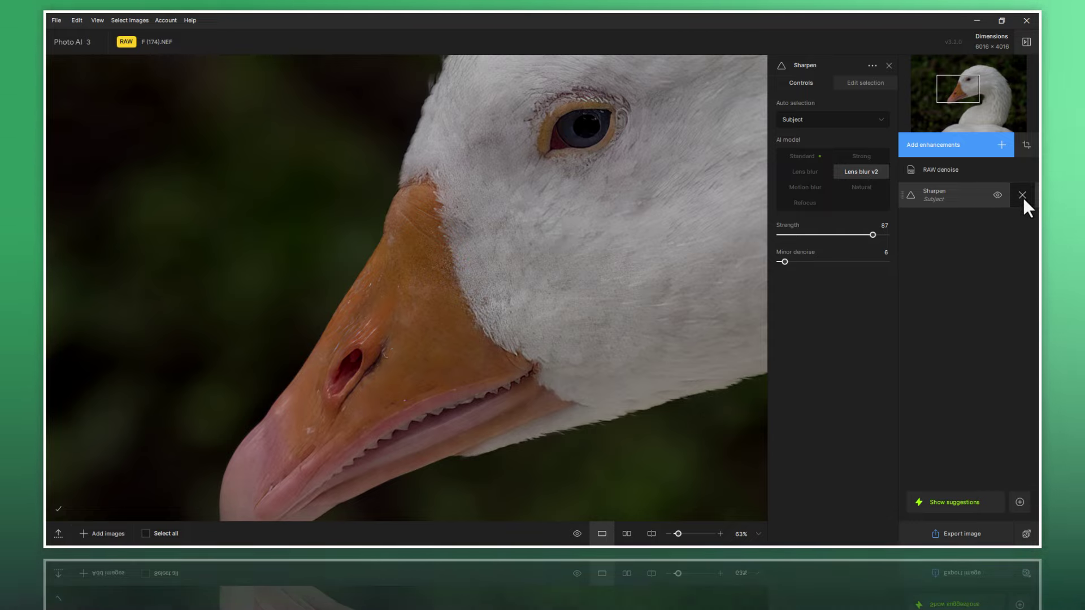
# Step: Delete the Sharpen enhancement, add a new one, and set it to Lens blur v2
pyautogui.click(1022, 196)
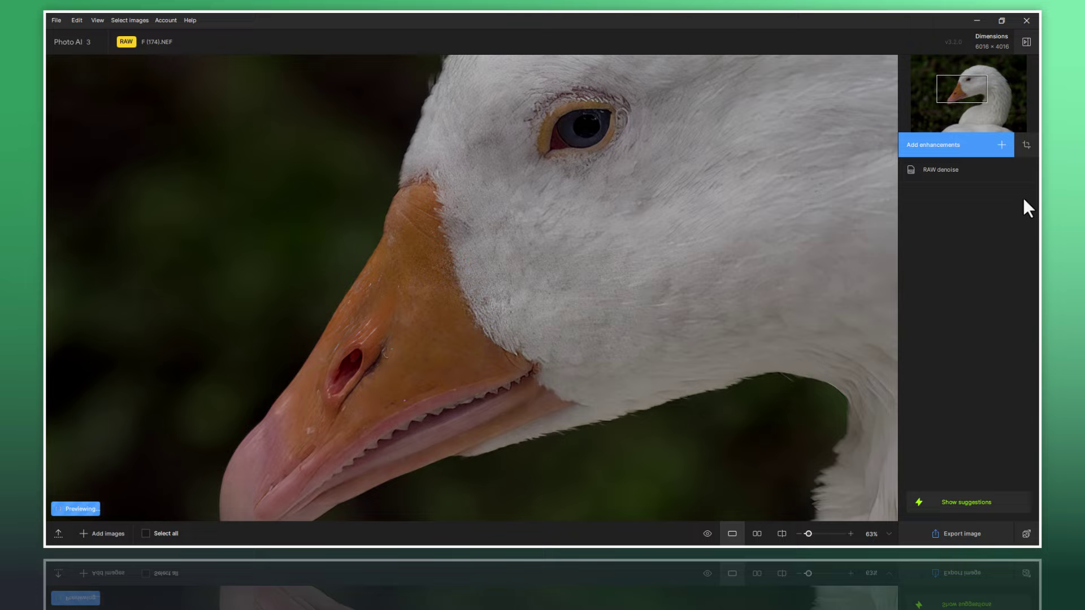
pyautogui.click(929, 146)
pyautogui.moveTo(819, 182)
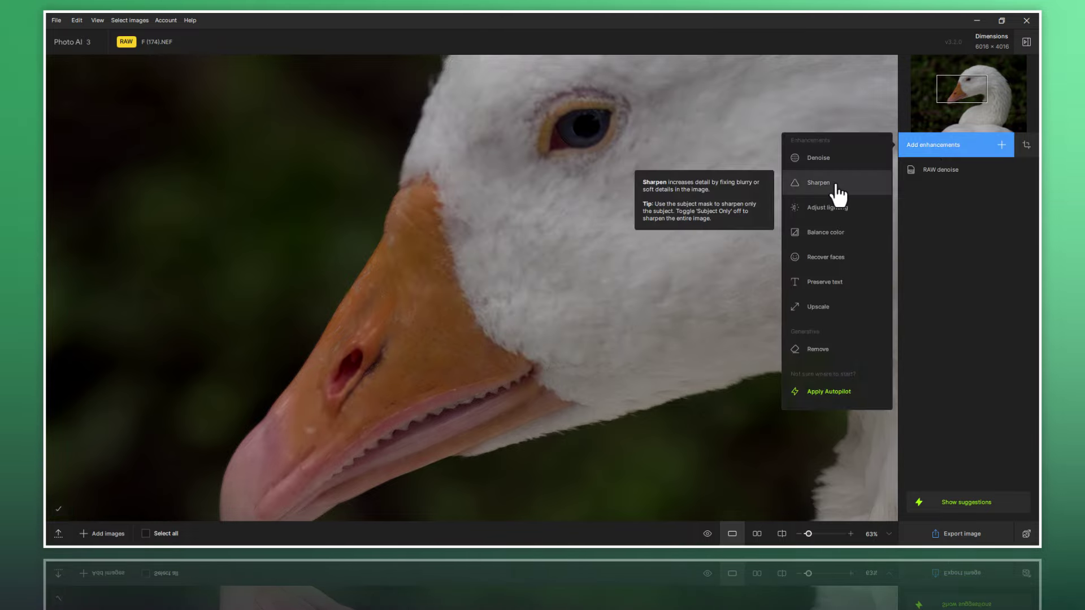
pyautogui.click(838, 194)
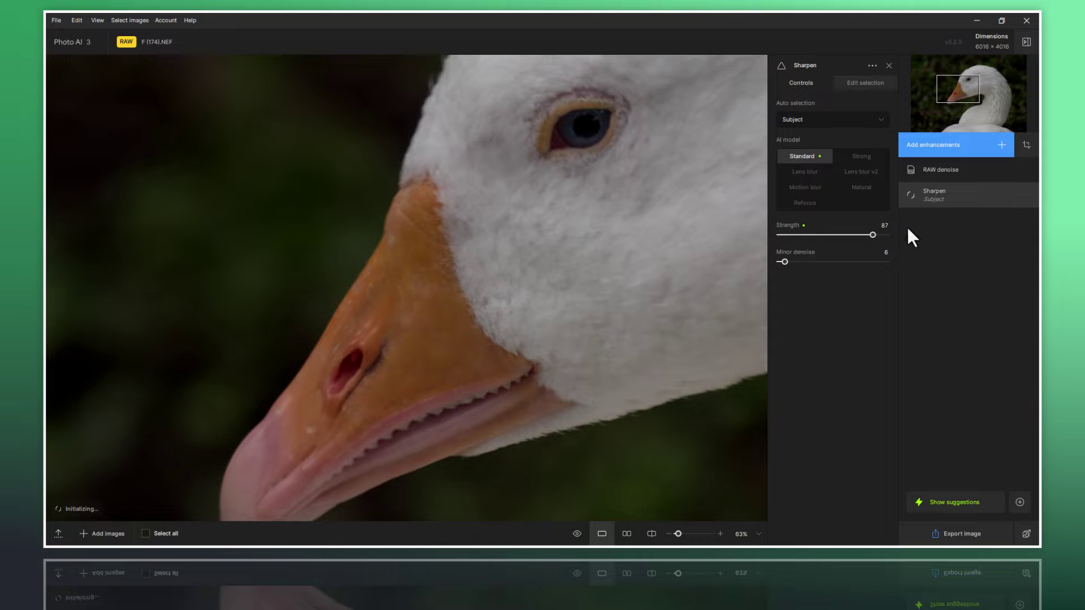
pyautogui.click(848, 172)
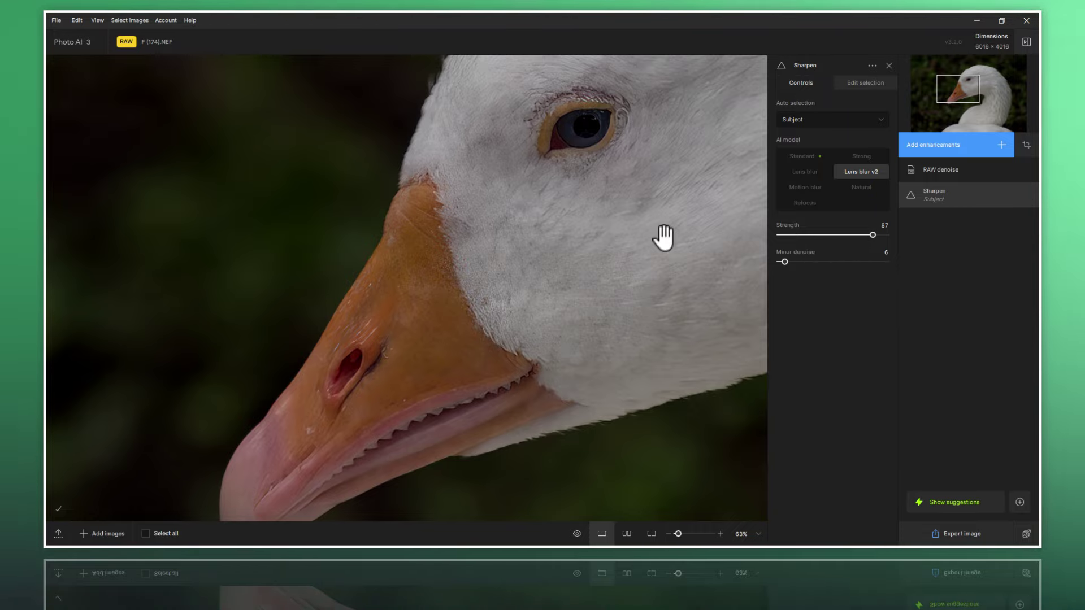
# Step: Lower Lens blur v2 Strength to 27 and show the goose's face in before/after split view
pyautogui.moveTo(664, 237)
pyautogui.mouseDown()
pyautogui.moveTo(582, 310)
pyautogui.moveTo(572, 286)
pyautogui.mouseUp()
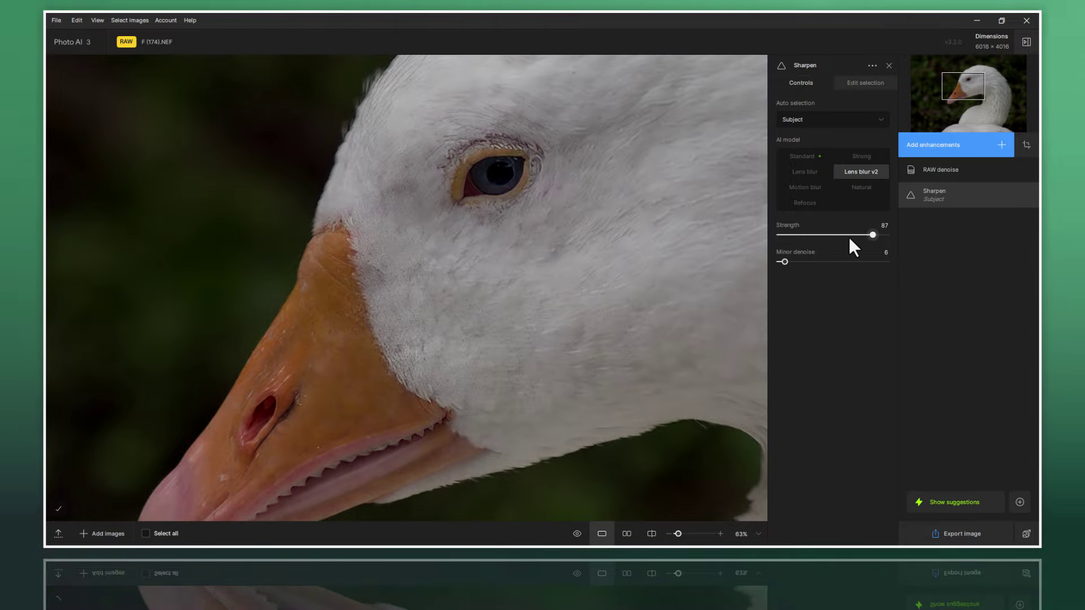
pyautogui.click(809, 235)
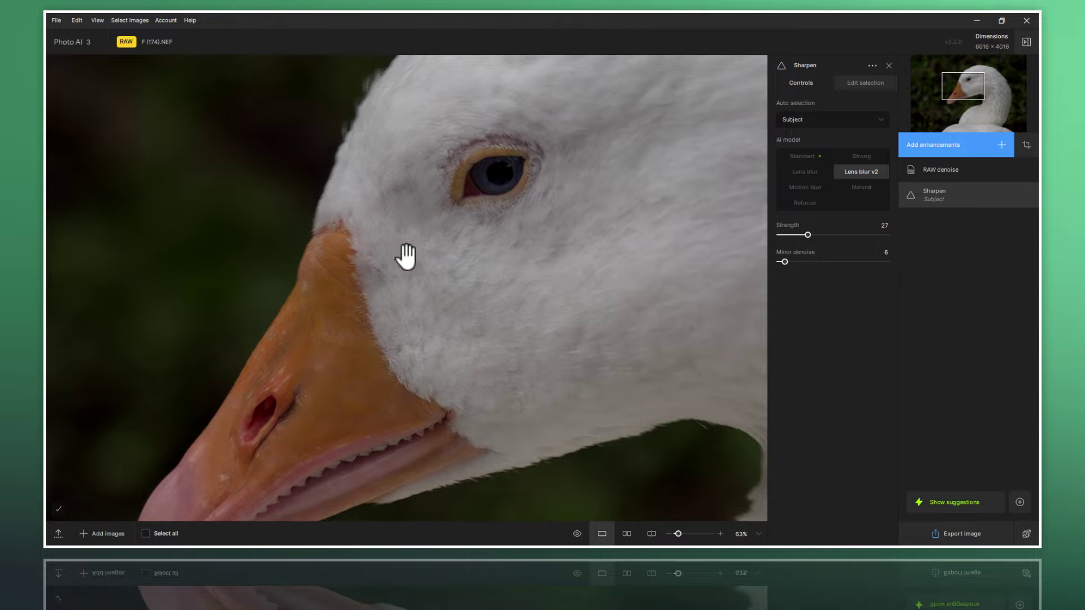
pyautogui.click(652, 534)
# Step: Zoom to 184% on the goose's eye and sweep the divider to compare Strength 27 sharpening
pyautogui.moveTo(260, 380)
pyautogui.mouseDown()
pyautogui.moveTo(328, 400)
pyautogui.moveTo(577, 377)
pyautogui.mouseUp()
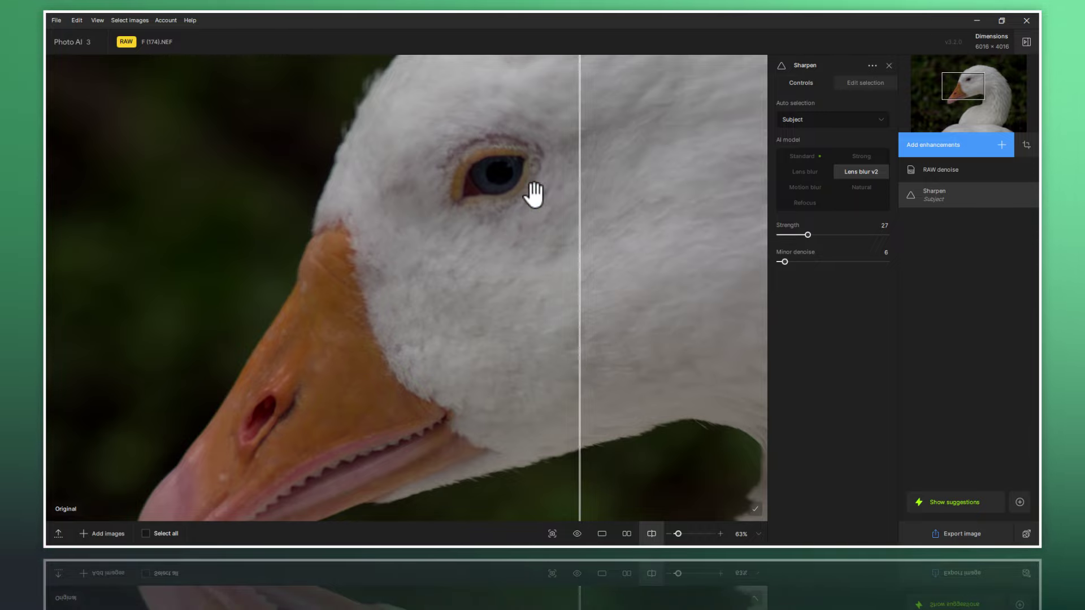
pyautogui.moveTo(576, 217)
pyautogui.mouseDown()
pyautogui.moveTo(235, 232)
pyautogui.moveTo(476, 222)
pyautogui.moveTo(318, 196)
pyautogui.mouseUp()
pyautogui.scroll(2, 436, 113)
pyautogui.scroll(2, 477, 104)
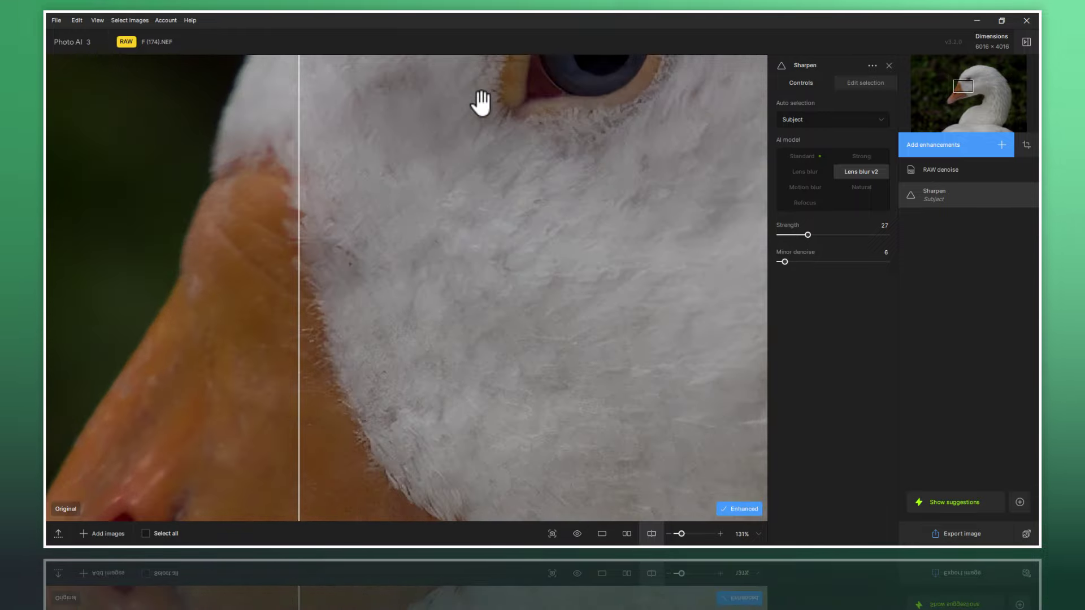
pyautogui.scroll(2, 480, 101)
pyautogui.moveTo(513, 131)
pyautogui.mouseDown()
pyautogui.moveTo(509, 201)
pyautogui.moveTo(378, 455)
pyautogui.moveTo(284, 471)
pyautogui.moveTo(653, 478)
pyautogui.mouseUp()
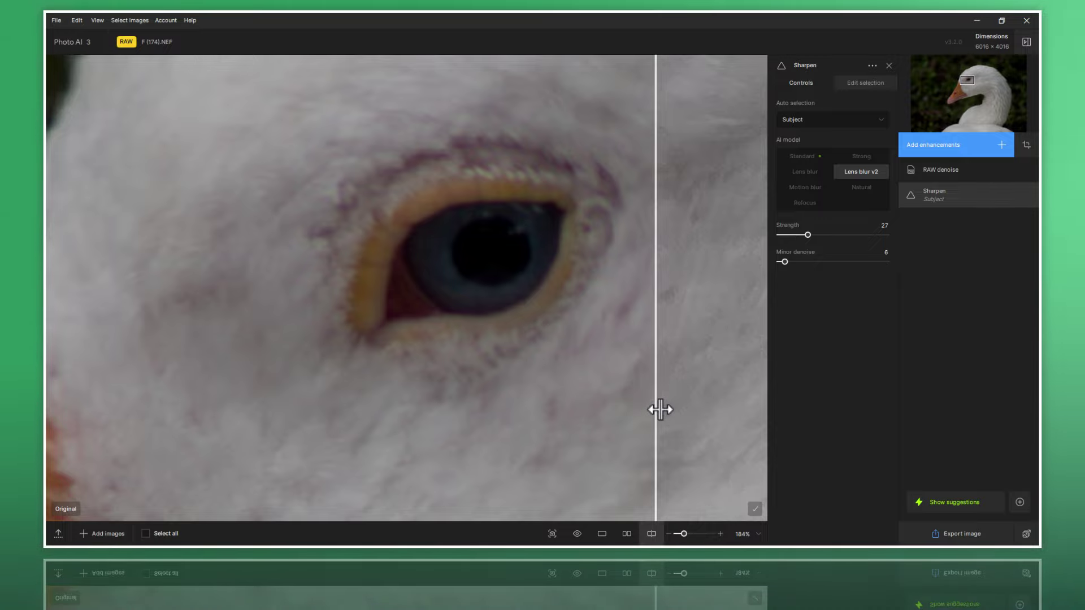
pyautogui.moveTo(653, 410)
pyautogui.mouseDown()
pyautogui.moveTo(80, 398)
pyautogui.moveTo(412, 394)
pyautogui.moveTo(637, 400)
pyautogui.moveTo(294, 397)
pyautogui.moveTo(663, 409)
pyautogui.moveTo(222, 400)
pyautogui.moveTo(647, 414)
pyautogui.moveTo(323, 405)
pyautogui.mouseUp()
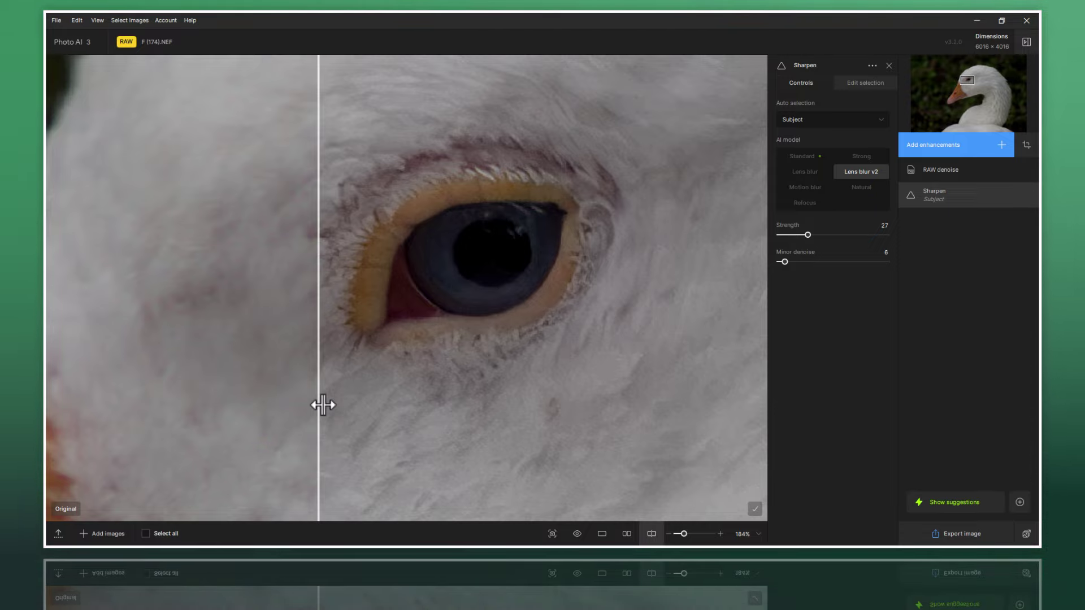
pyautogui.scroll(-2, 375, 326)
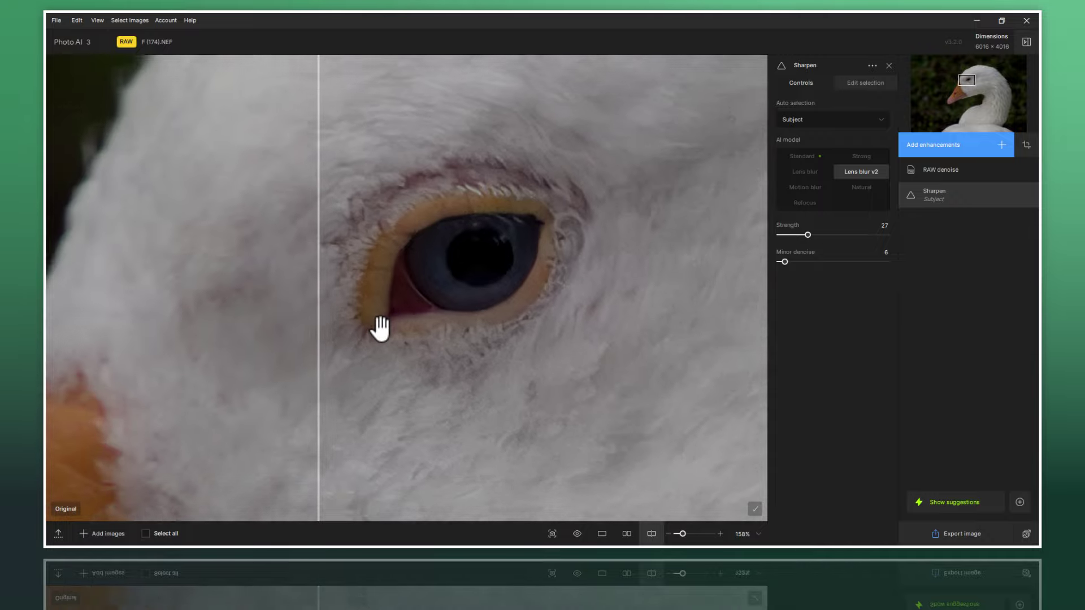
pyautogui.scroll(-3, 375, 327)
pyautogui.moveTo(484, 332); pyautogui.dragTo(171, 343)
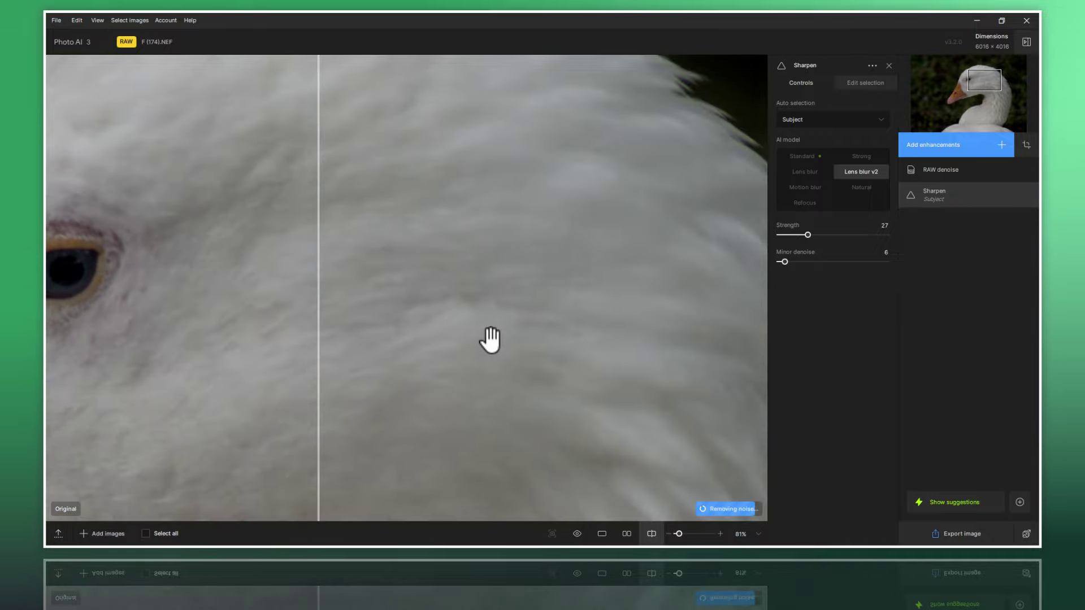
pyautogui.moveTo(490, 339); pyautogui.dragTo(145, 255)
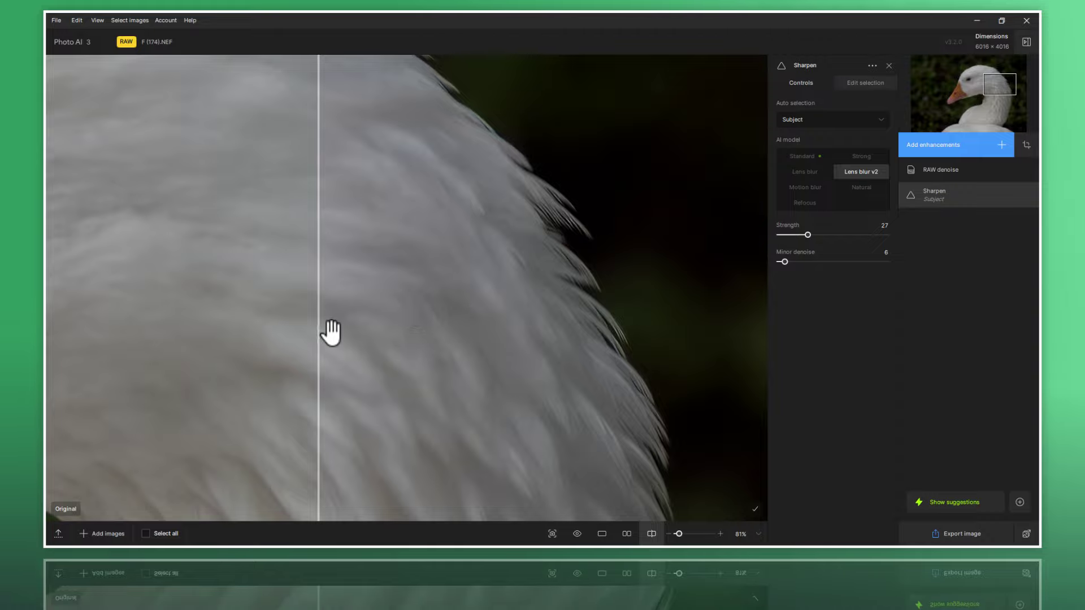
pyautogui.moveTo(318, 338)
pyautogui.mouseDown()
pyautogui.moveTo(358, 351)
pyautogui.moveTo(713, 366)
pyautogui.moveTo(238, 345)
pyautogui.moveTo(633, 370)
pyautogui.moveTo(90, 354)
pyautogui.moveTo(311, 356)
pyautogui.moveTo(695, 385)
pyautogui.moveTo(294, 358)
pyautogui.mouseUp()
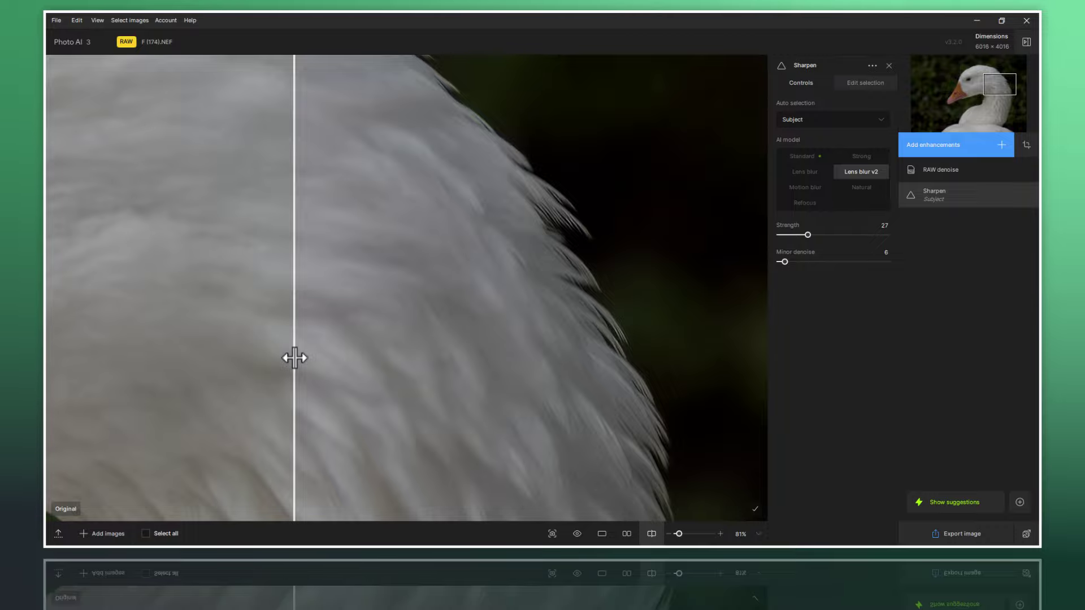
pyautogui.moveTo(532, 364)
pyautogui.mouseDown()
pyautogui.moveTo(626, 371)
pyautogui.moveTo(310, 337)
pyautogui.mouseUp()
pyautogui.moveTo(508, 363); pyautogui.dragTo(611, 344)
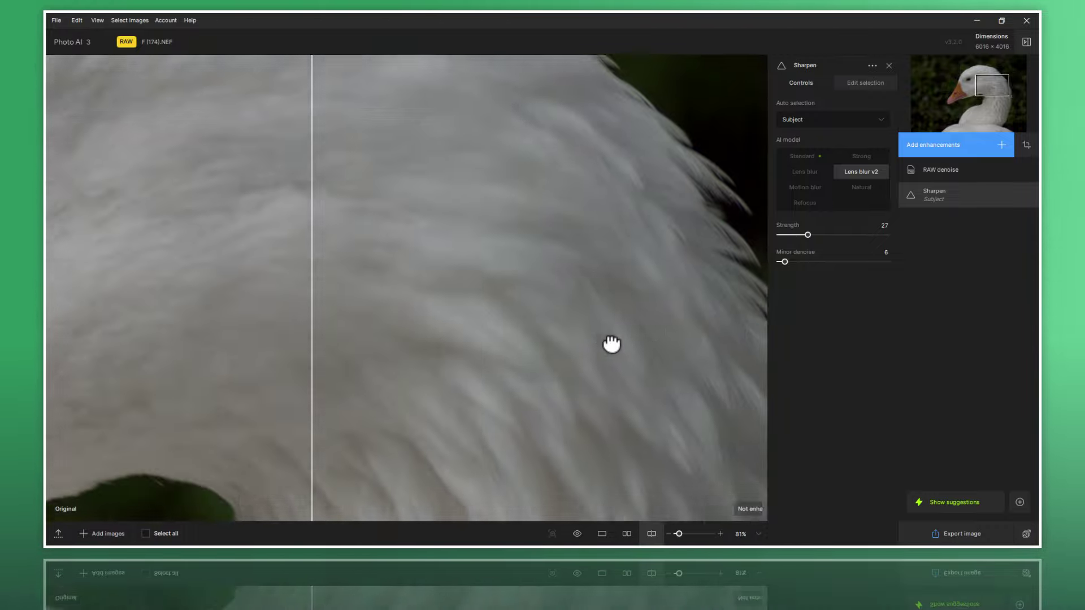
pyautogui.moveTo(404, 358); pyautogui.dragTo(528, 336)
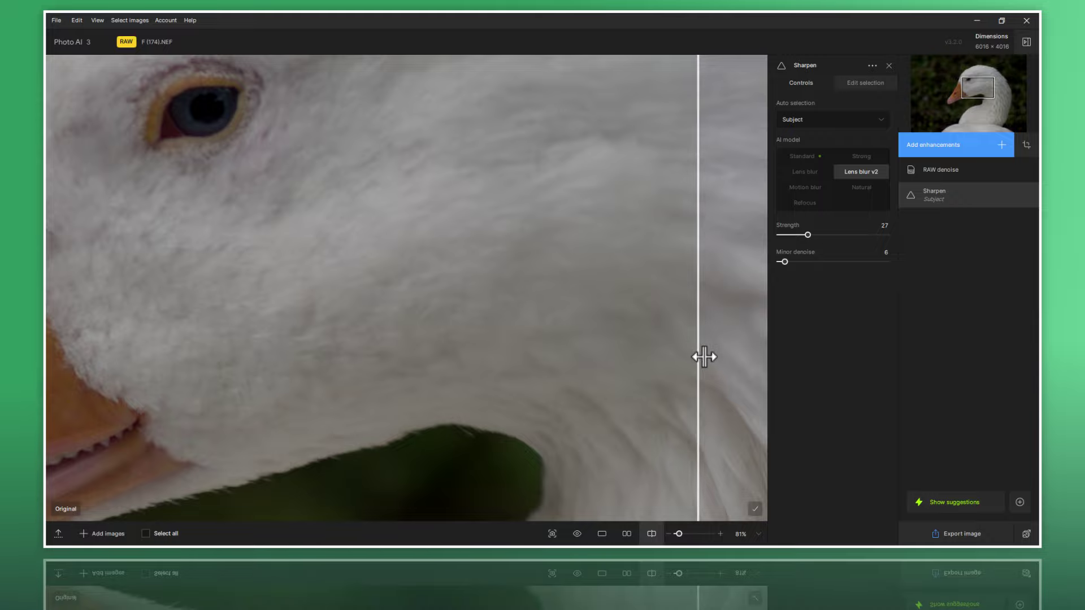
pyautogui.moveTo(704, 357)
pyautogui.mouseDown()
pyautogui.moveTo(254, 309)
pyautogui.moveTo(572, 334)
pyautogui.moveTo(348, 332)
pyautogui.moveTo(698, 349)
pyautogui.moveTo(280, 327)
pyautogui.moveTo(359, 354)
pyautogui.moveTo(710, 373)
pyautogui.moveTo(152, 343)
pyautogui.mouseUp()
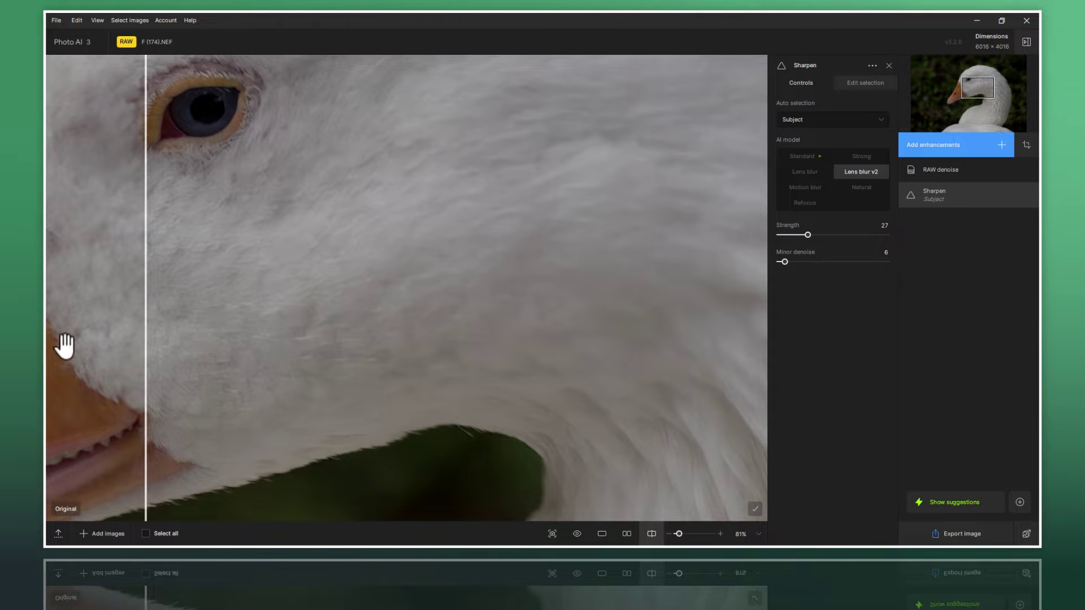
pyautogui.moveTo(147, 370)
pyautogui.mouseDown()
pyautogui.moveTo(663, 375)
pyautogui.moveTo(749, 390)
pyautogui.mouseUp()
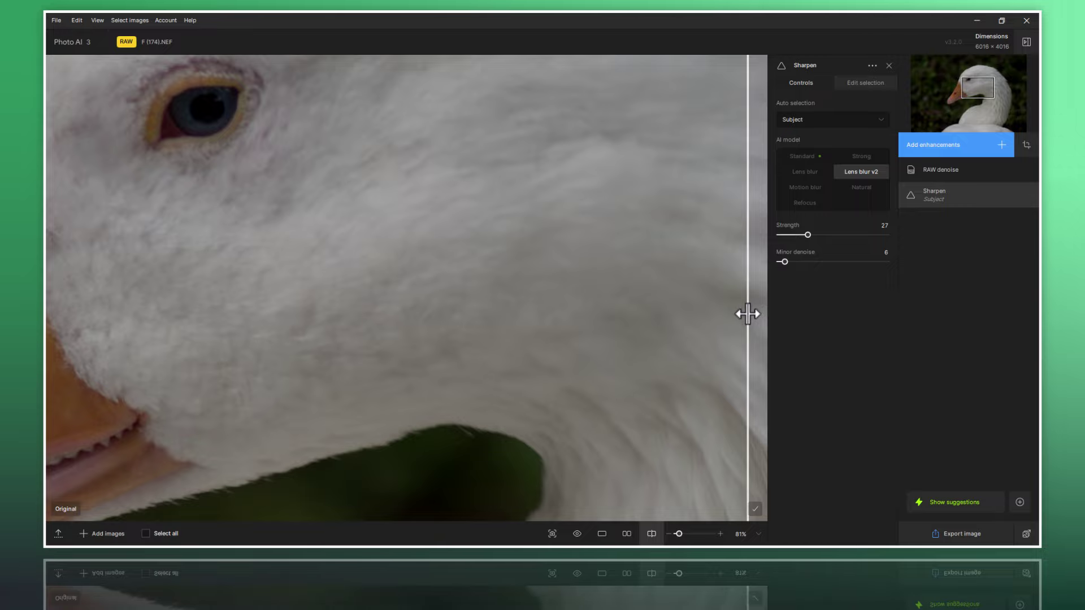
pyautogui.moveTo(747, 315); pyautogui.dragTo(527, 334)
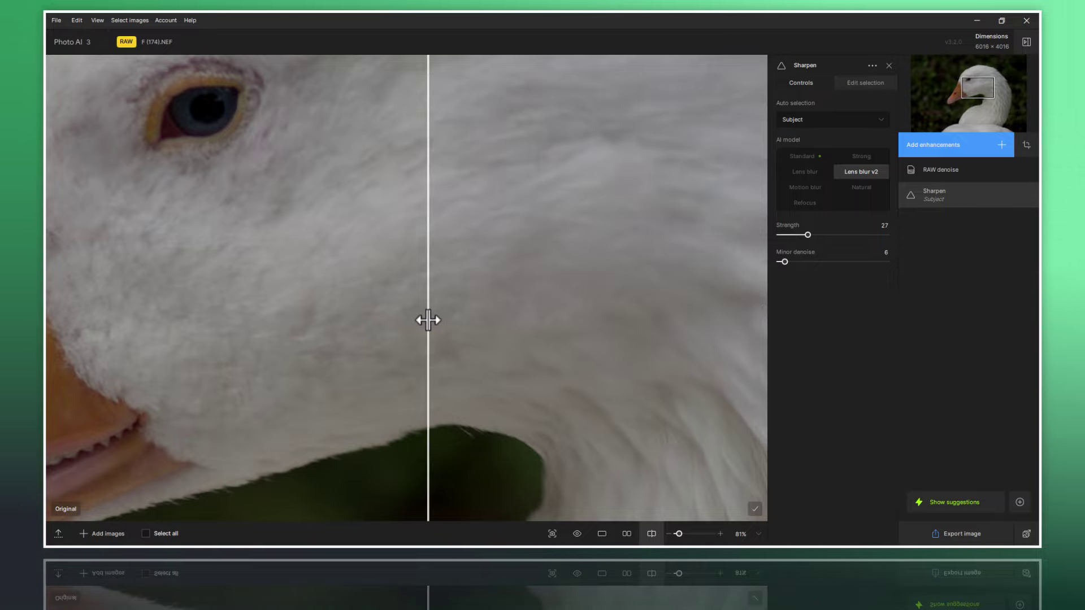
pyautogui.moveTo(428, 321); pyautogui.dragTo(312, 329)
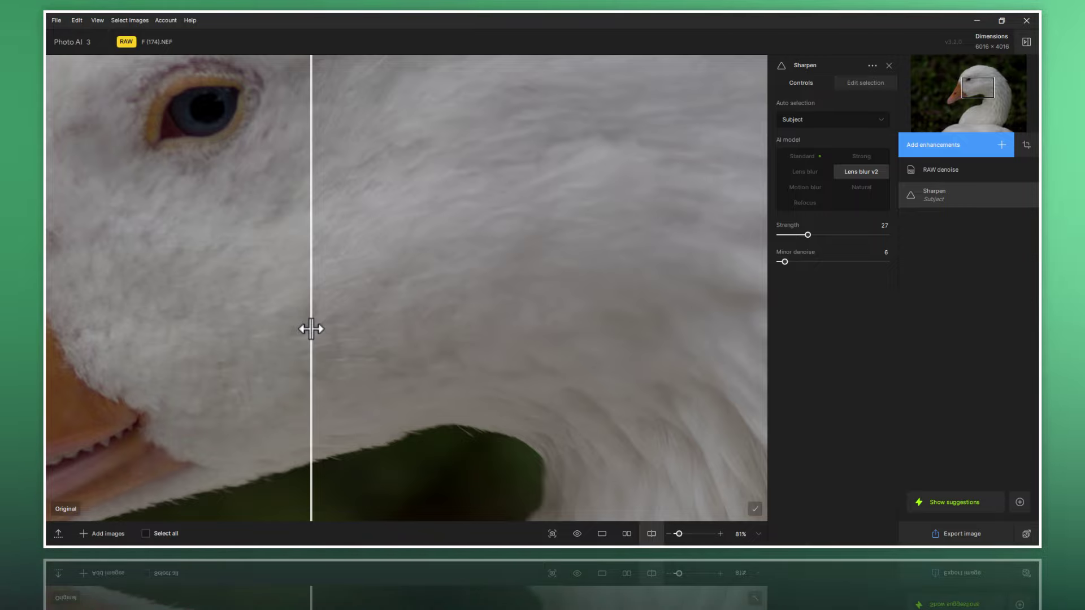
pyautogui.moveTo(312, 329)
pyautogui.mouseDown()
pyautogui.moveTo(502, 364)
pyautogui.moveTo(727, 360)
pyautogui.moveTo(377, 351)
pyautogui.mouseUp()
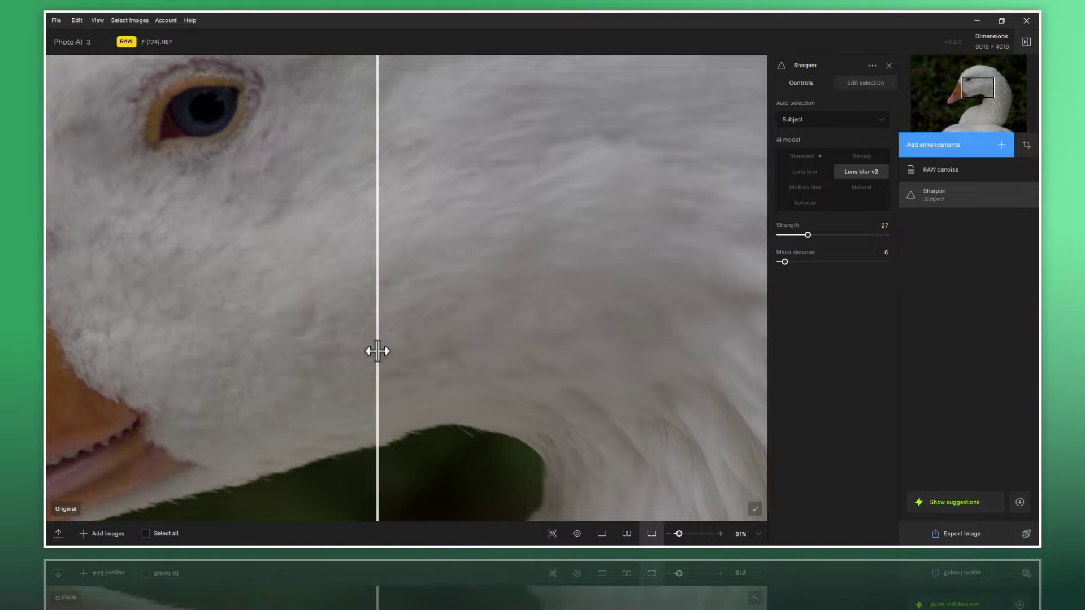
pyautogui.moveTo(308, 330)
pyautogui.mouseDown()
pyautogui.moveTo(647, 342)
pyautogui.moveTo(688, 307)
pyautogui.moveTo(687, 270)
pyautogui.mouseUp()
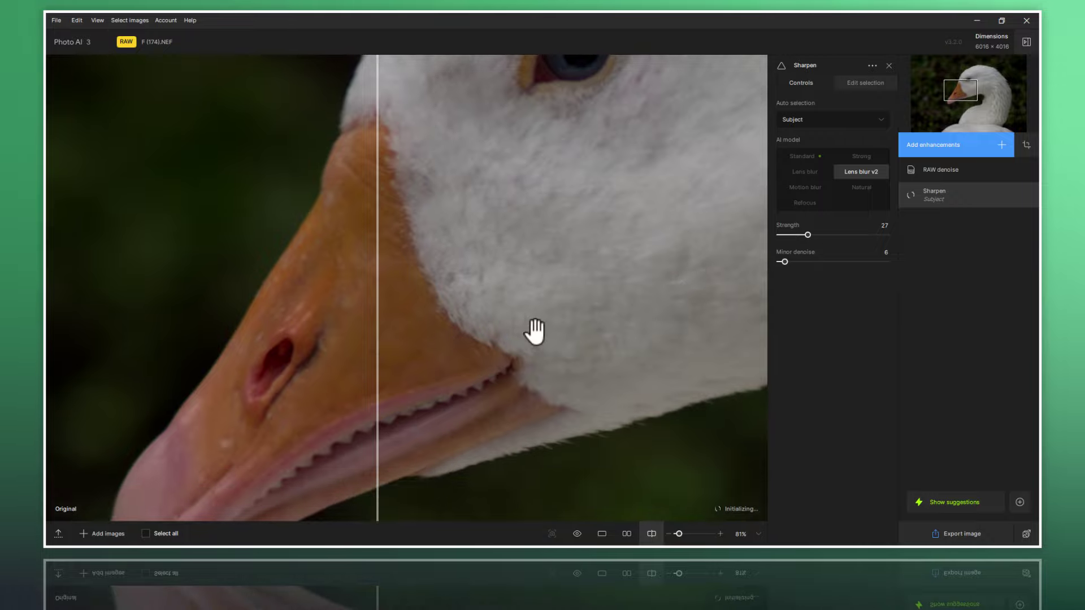
pyautogui.moveTo(530, 327)
pyautogui.mouseDown()
pyautogui.moveTo(673, 236)
pyautogui.moveTo(630, 230)
pyautogui.moveTo(674, 218)
pyautogui.mouseUp()
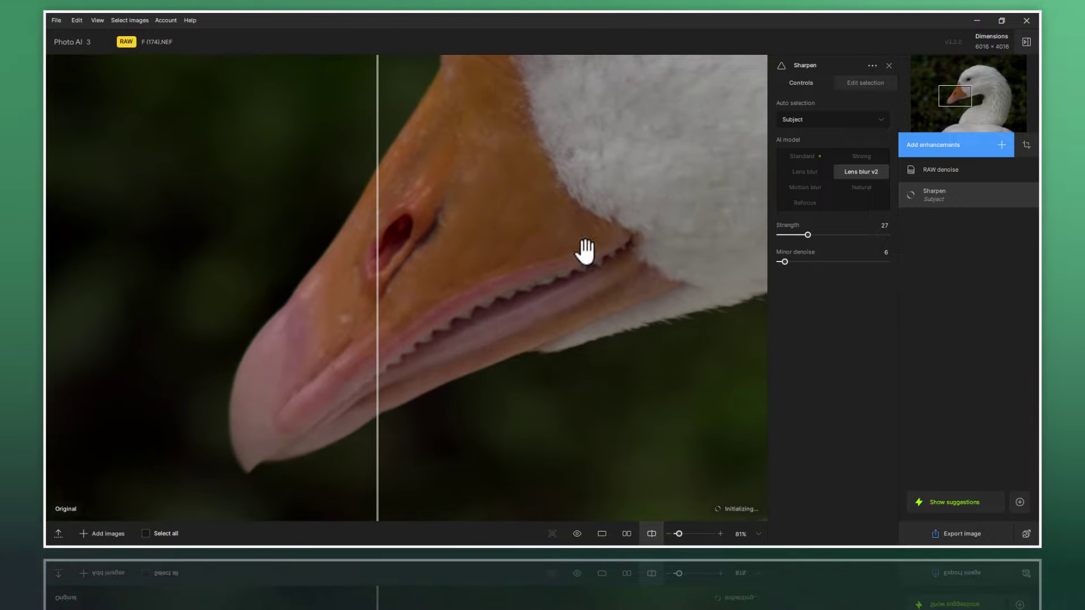
pyautogui.moveTo(504, 315); pyautogui.dragTo(547, 308)
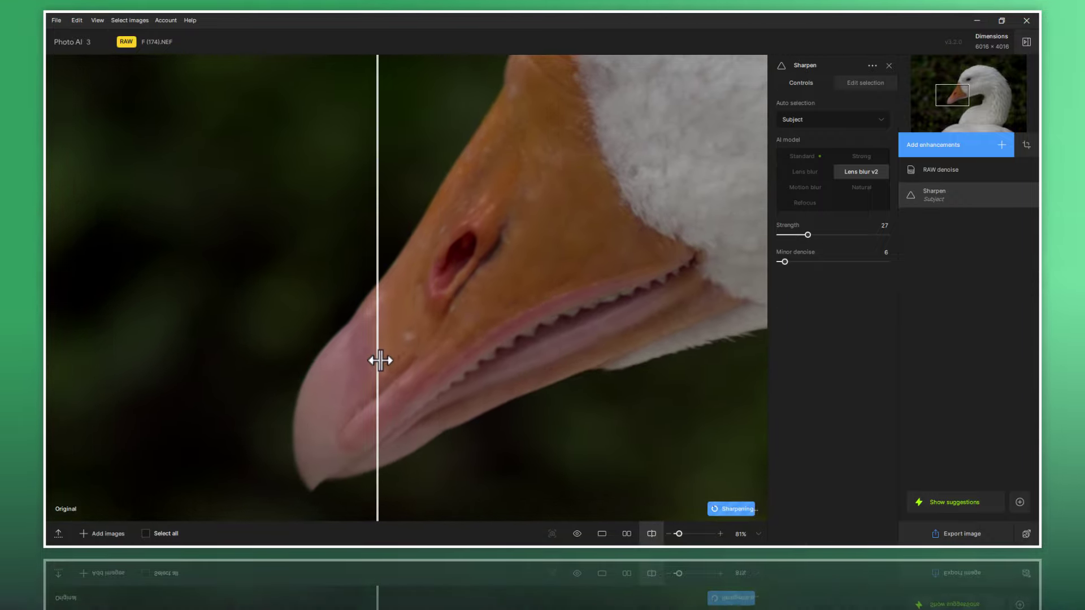
pyautogui.moveTo(380, 360)
pyautogui.mouseDown()
pyautogui.moveTo(722, 369)
pyautogui.moveTo(258, 393)
pyautogui.moveTo(608, 399)
pyautogui.moveTo(229, 400)
pyautogui.mouseUp()
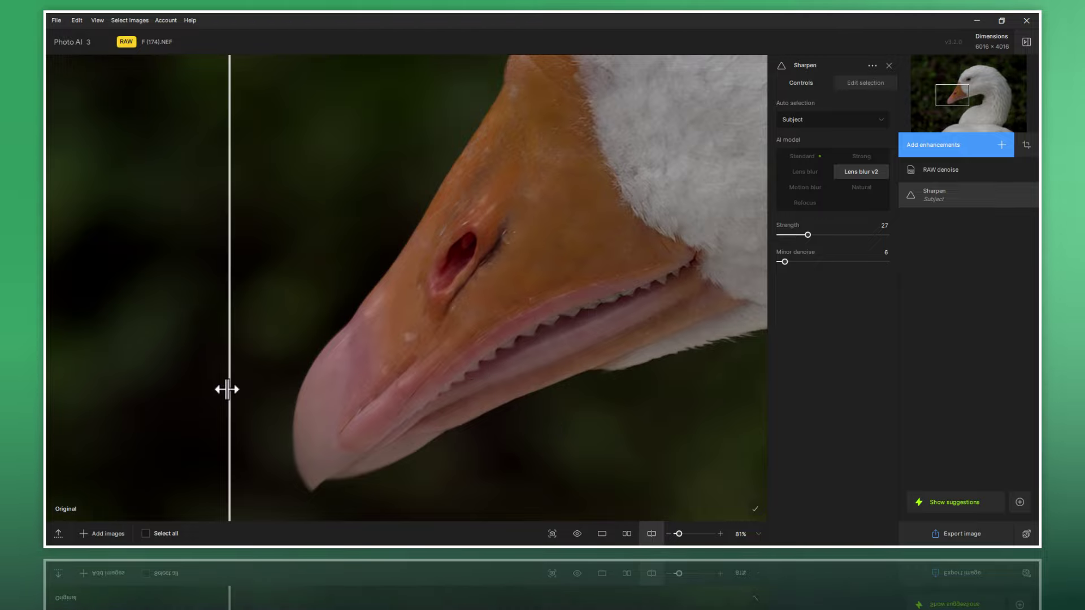
pyautogui.moveTo(227, 389)
pyautogui.mouseDown()
pyautogui.moveTo(583, 405)
pyautogui.moveTo(225, 402)
pyautogui.mouseUp()
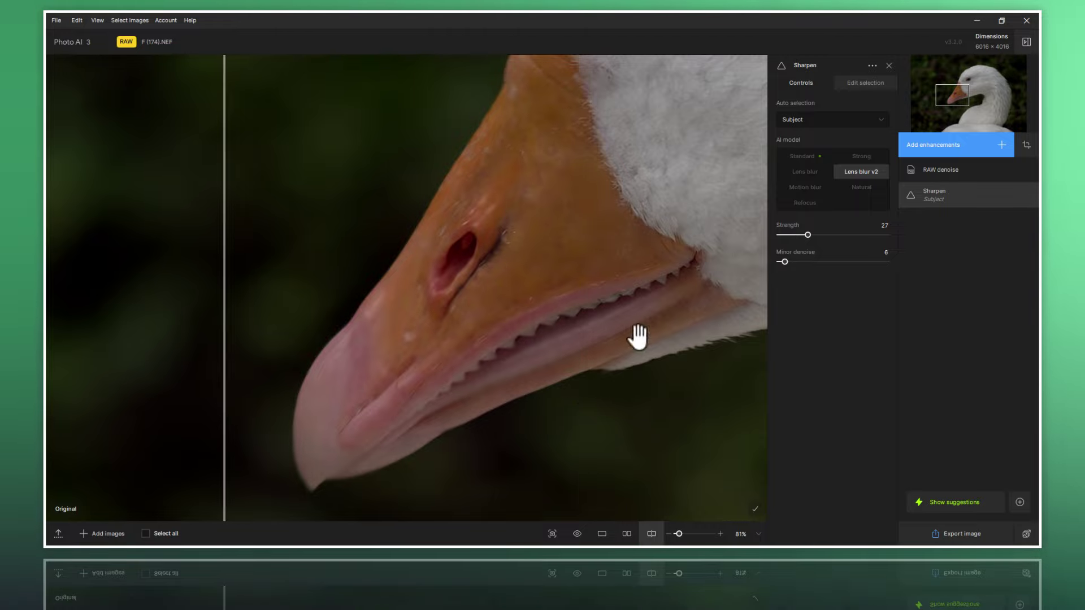
# Step: Set Sharpen Strength to 100 and compare the beak and eye across the split
pyautogui.click(809, 239)
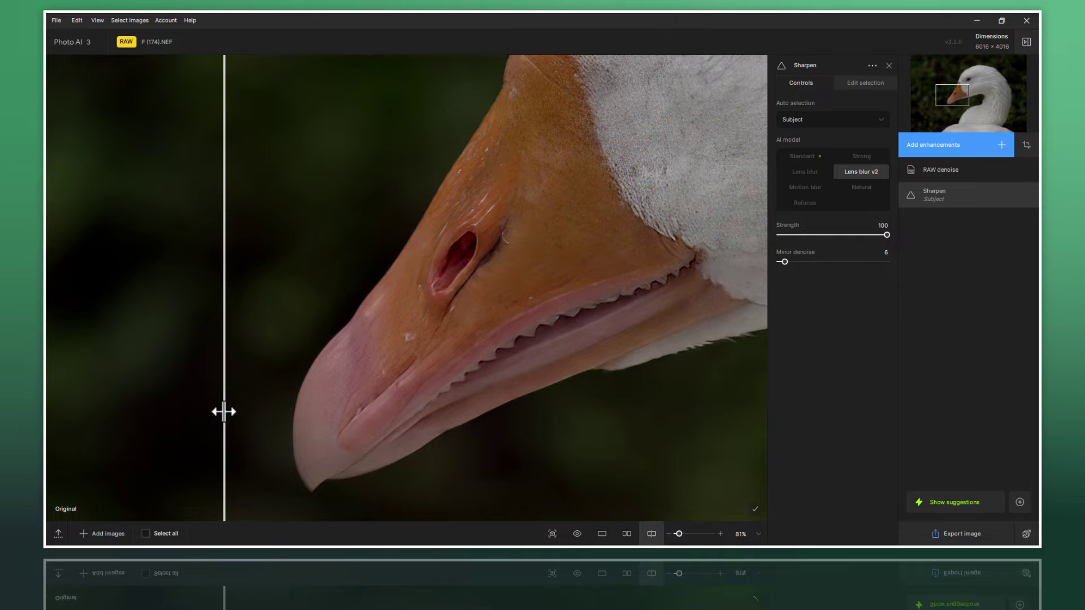
pyautogui.moveTo(225, 412)
pyautogui.mouseDown()
pyautogui.moveTo(588, 427)
pyautogui.moveTo(357, 443)
pyautogui.moveTo(226, 424)
pyautogui.moveTo(516, 448)
pyautogui.moveTo(586, 438)
pyautogui.moveTo(218, 424)
pyautogui.moveTo(549, 434)
pyautogui.moveTo(394, 453)
pyautogui.moveTo(228, 429)
pyautogui.mouseUp()
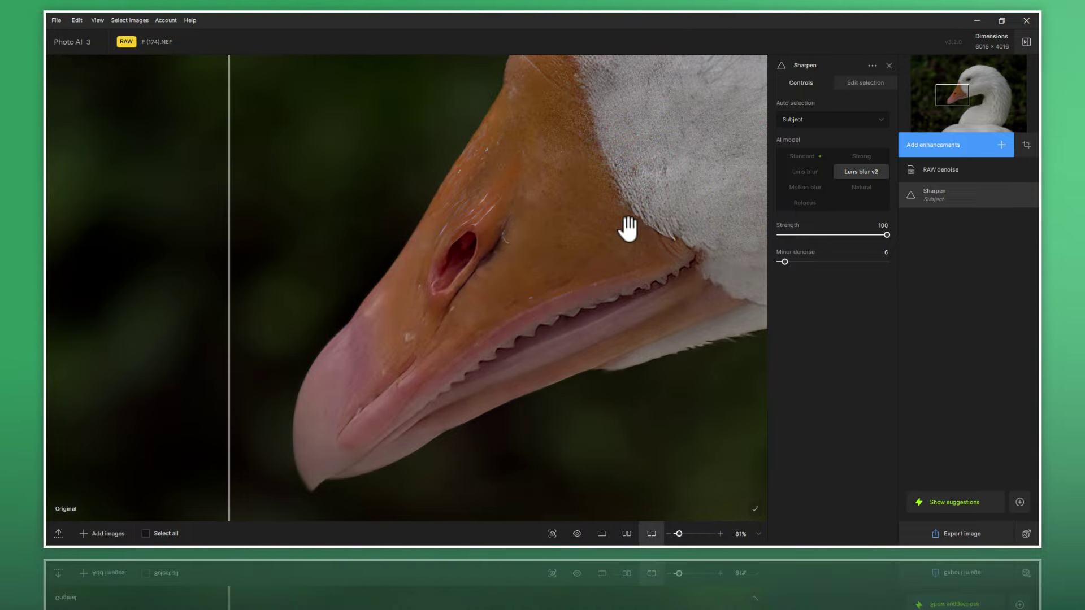
pyautogui.moveTo(627, 229); pyautogui.dragTo(507, 460)
pyautogui.moveTo(631, 350)
pyautogui.mouseDown()
pyautogui.moveTo(554, 373)
pyautogui.moveTo(515, 355)
pyautogui.mouseUp()
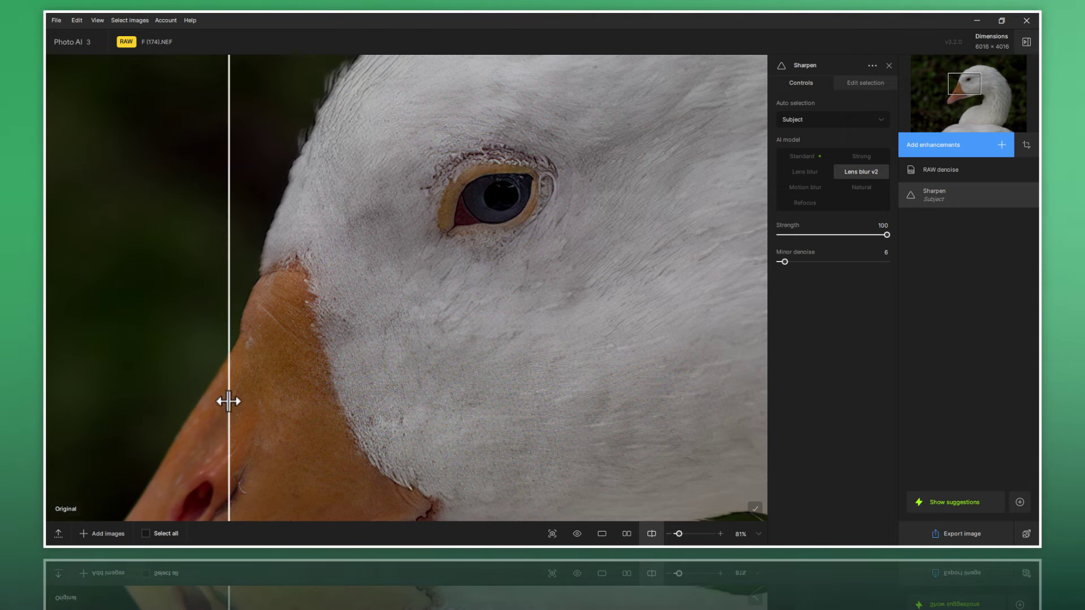
pyautogui.moveTo(229, 401)
pyautogui.mouseDown()
pyautogui.moveTo(306, 404)
pyautogui.moveTo(238, 385)
pyautogui.mouseUp()
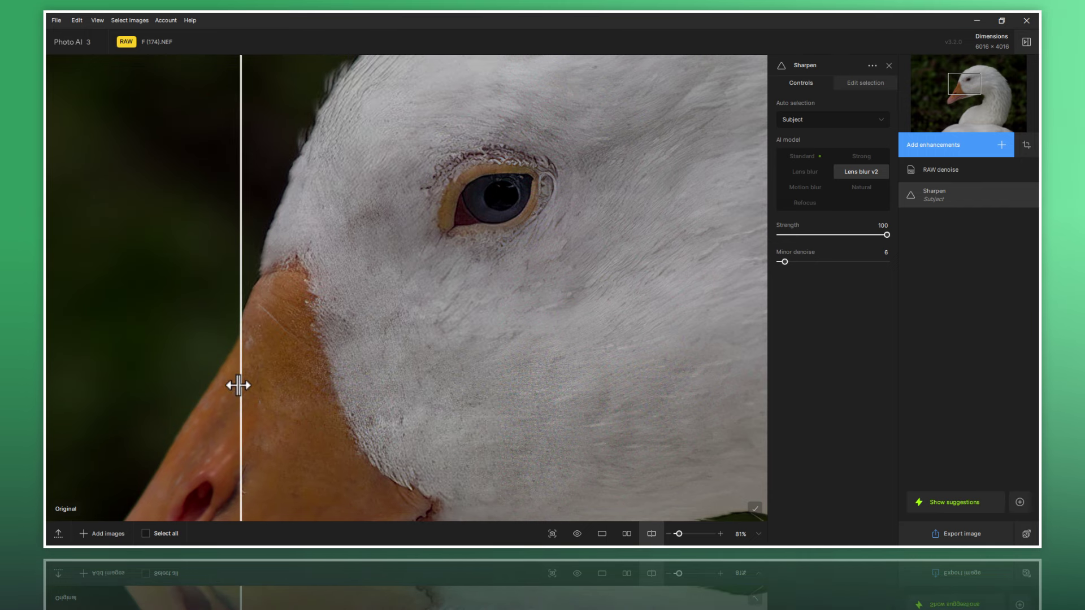
# Step: Lower Sharpen Strength to 55, fit the goose to the view, and turn off the split
pyautogui.click(837, 235)
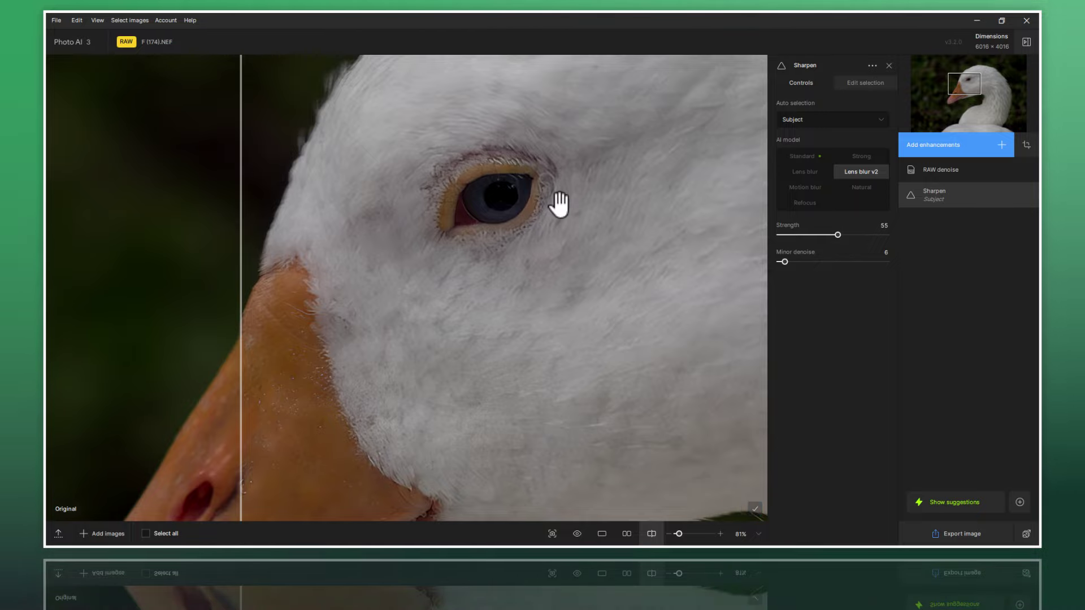
pyautogui.scroll(-3, 536, 233)
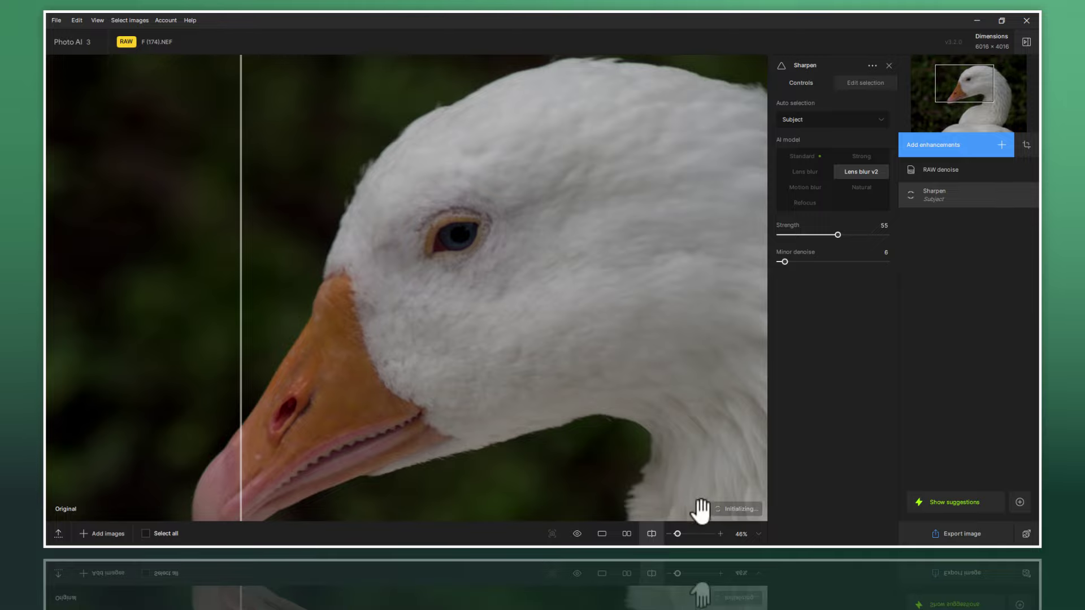
pyautogui.click(755, 532)
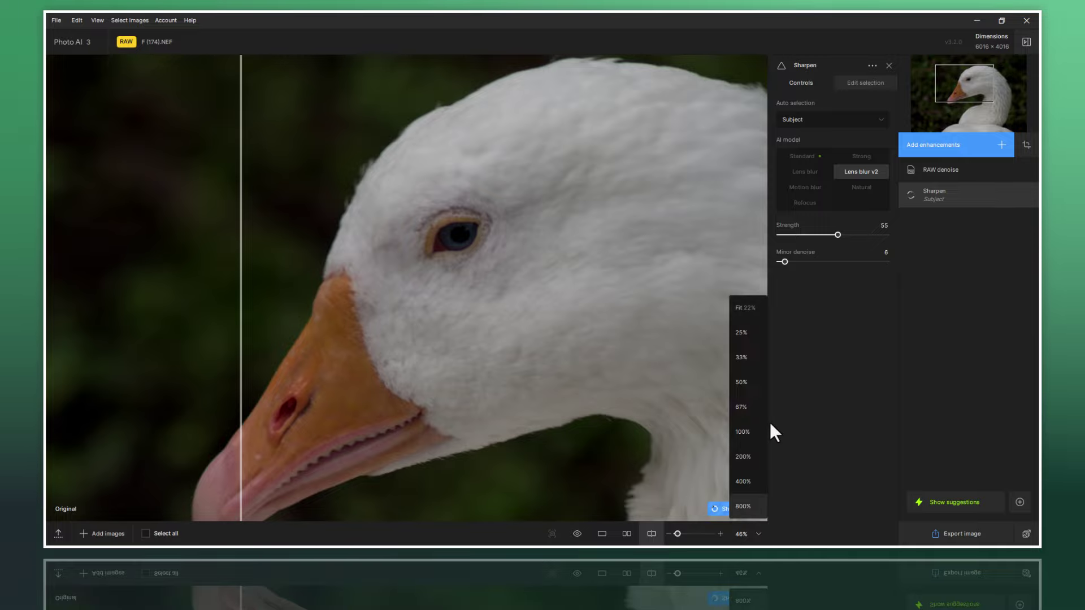
pyautogui.click(749, 317)
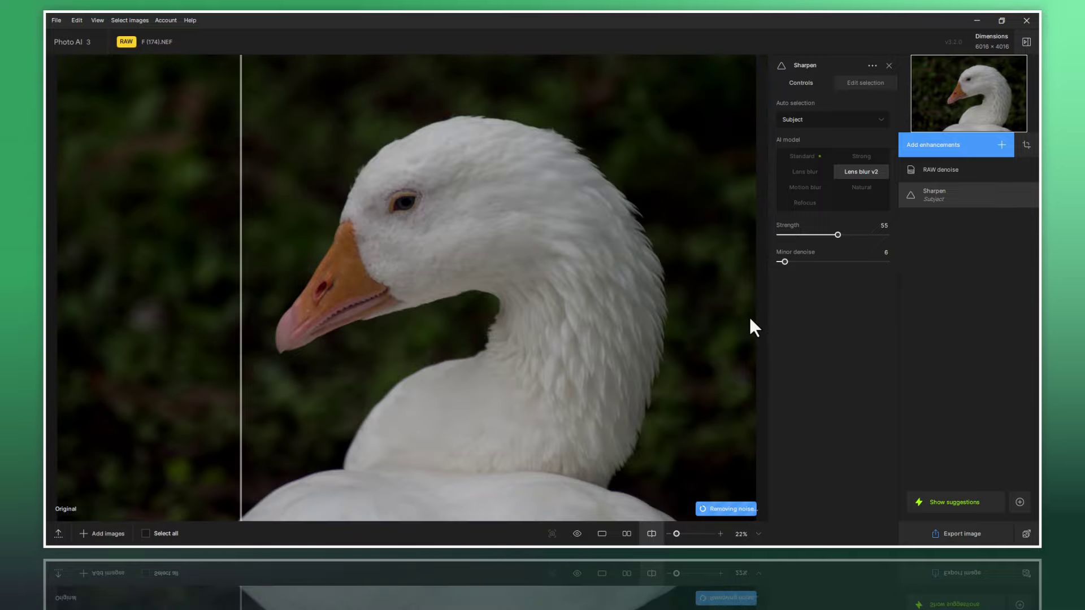
pyautogui.click(601, 537)
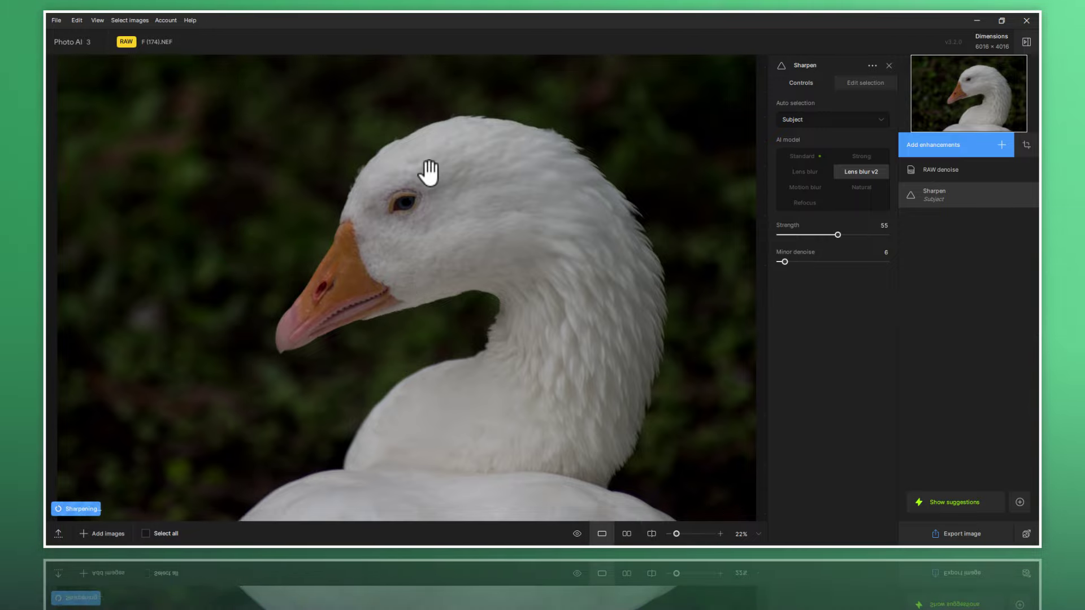
# Step: Zoom onto the goose's head, highlight Natural in the forum release notes, then return to Photo AI
pyautogui.scroll(2, 374, 165)
pyautogui.moveTo(362, 155); pyautogui.dragTo(449, 230)
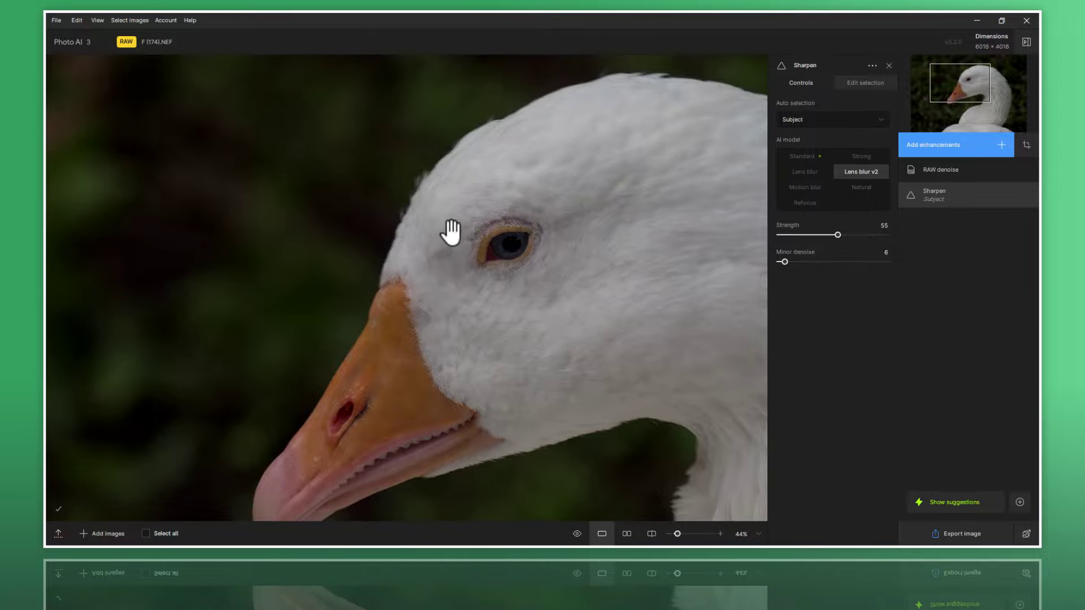
pyautogui.scroll(3, 465, 235)
pyautogui.moveTo(518, 238); pyautogui.dragTo(511, 226)
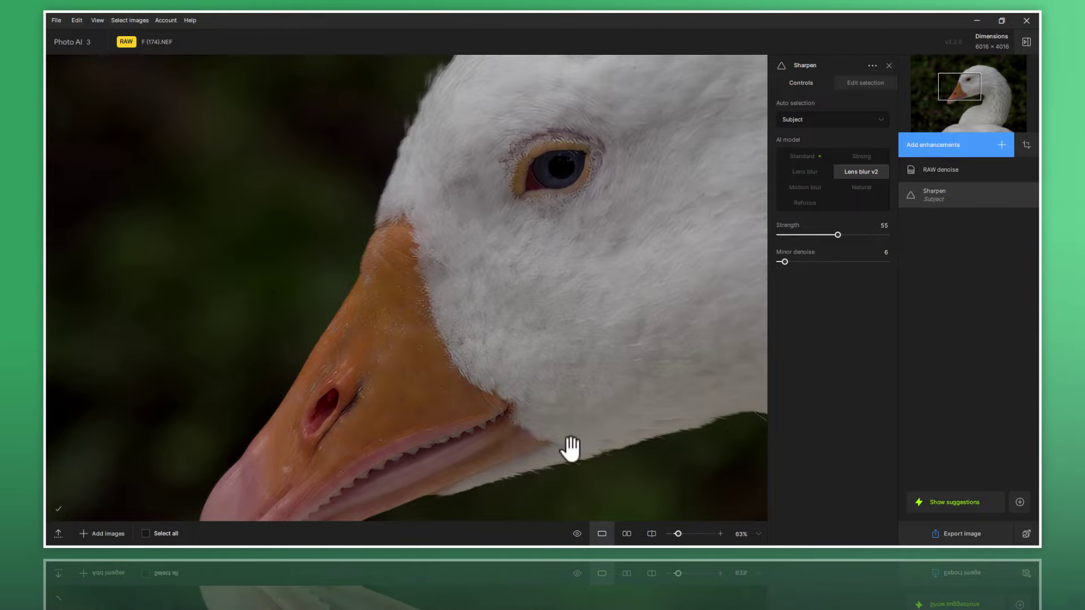
pyautogui.click(576, 503)
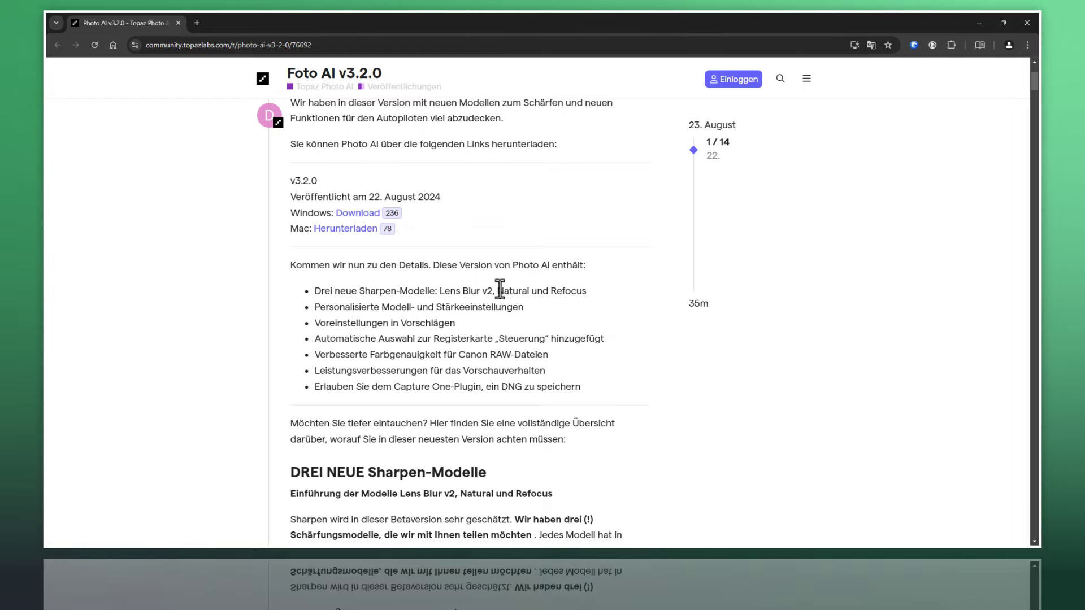
pyautogui.moveTo(498, 291); pyautogui.dragTo(516, 291)
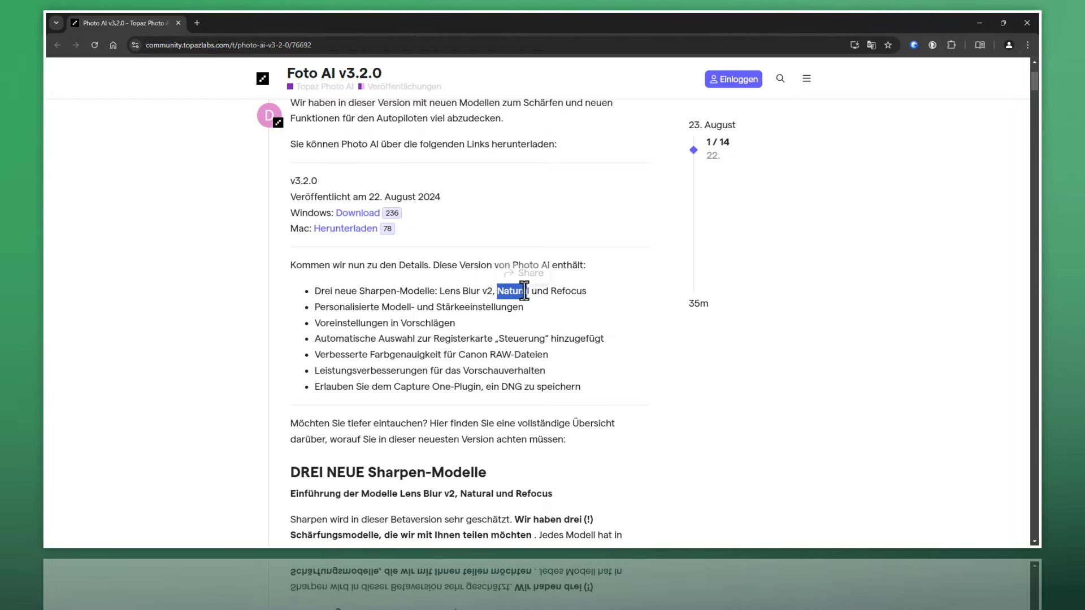
pyautogui.click(579, 512)
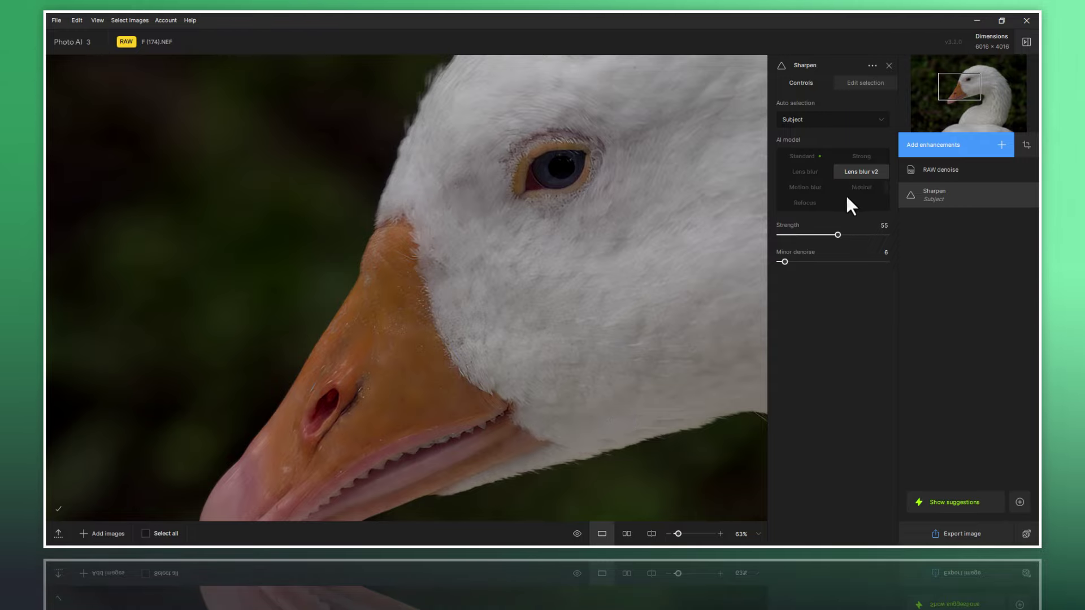
# Step: Switch Sharpen to Natural at Strength 20 and compare against the original in split view at 118%
pyautogui.click(862, 191)
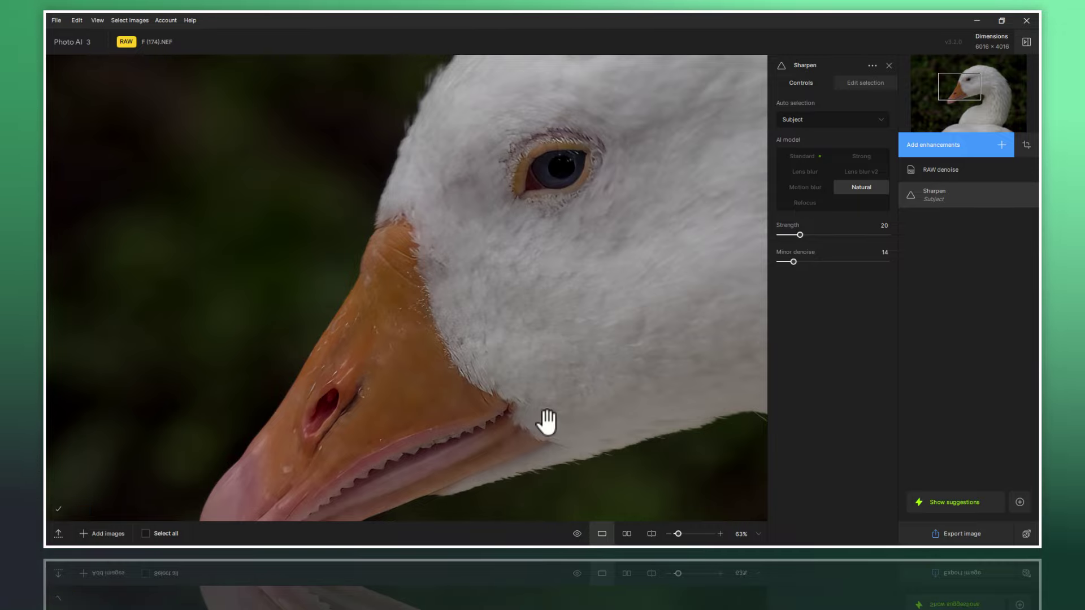
pyautogui.click(650, 533)
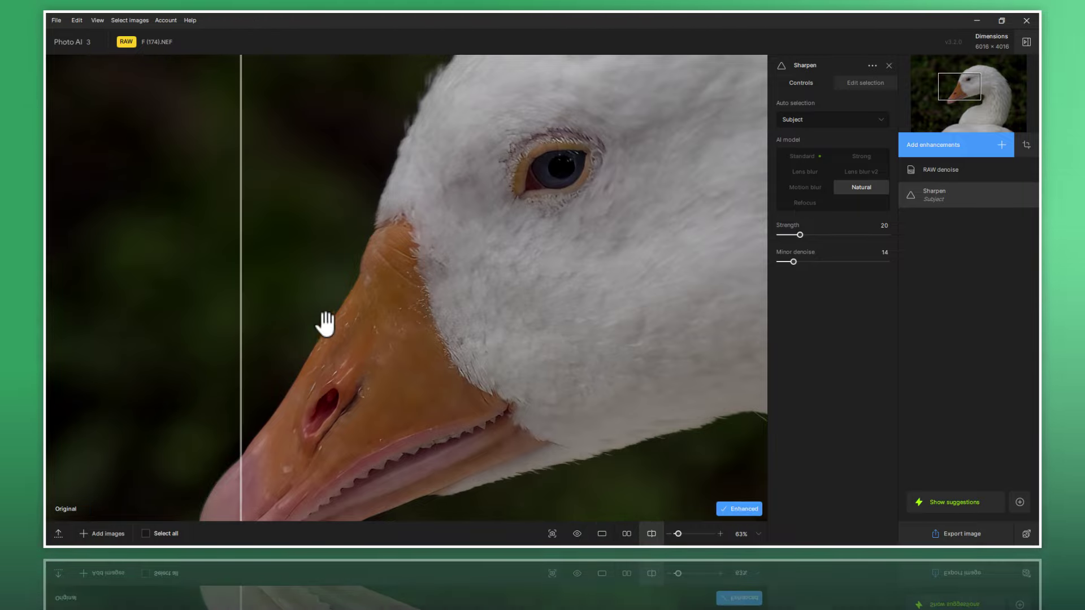
pyautogui.moveTo(242, 395); pyautogui.dragTo(664, 438)
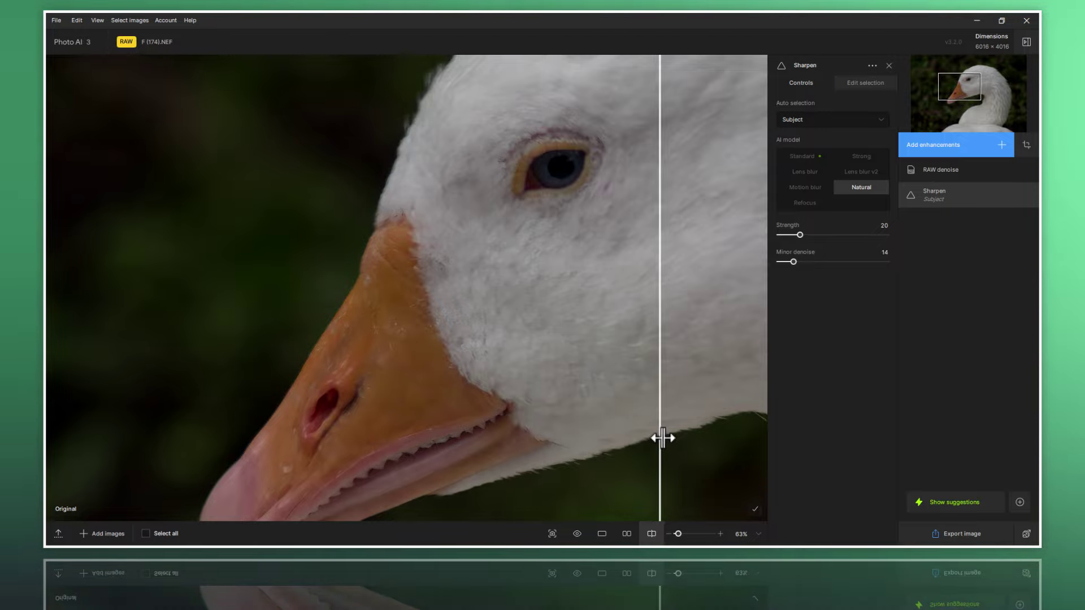
pyautogui.moveTo(664, 438)
pyautogui.mouseDown()
pyautogui.moveTo(463, 434)
pyautogui.moveTo(621, 453)
pyautogui.moveTo(293, 436)
pyautogui.mouseUp()
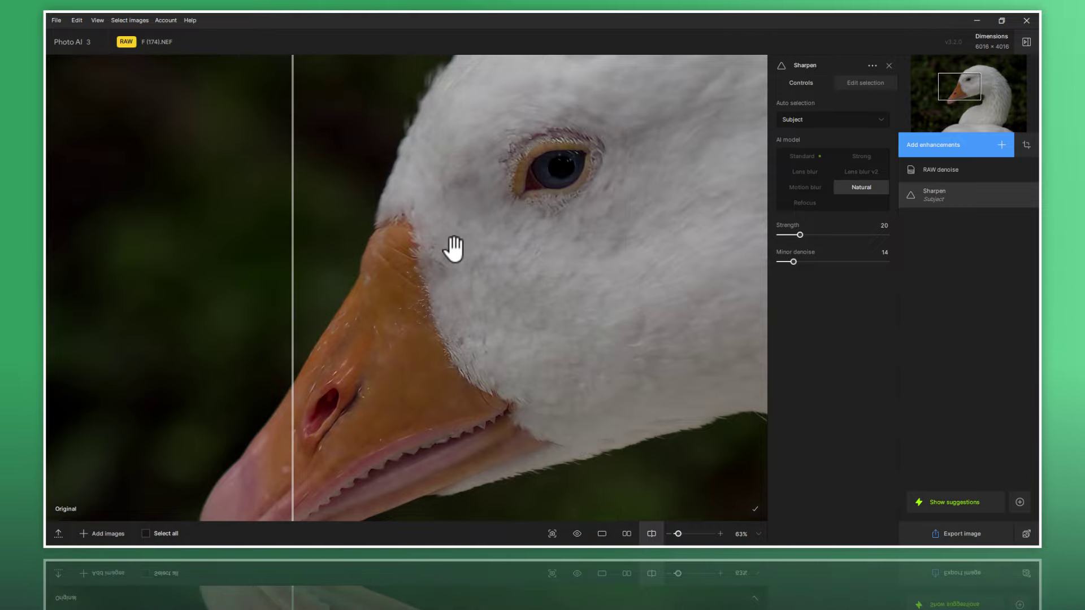
pyautogui.scroll(1, 546, 105)
pyautogui.scroll(2, 545, 106)
pyautogui.scroll(2, 543, 103)
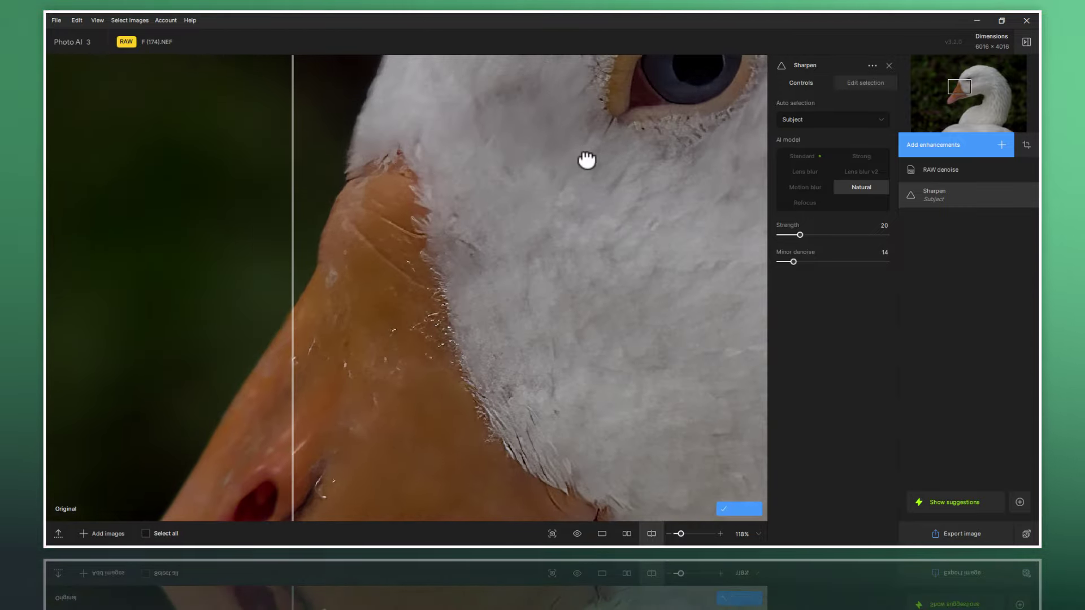
pyautogui.moveTo(585, 171)
pyautogui.mouseDown()
pyautogui.moveTo(514, 327)
pyautogui.moveTo(387, 363)
pyautogui.moveTo(352, 338)
pyautogui.mouseUp()
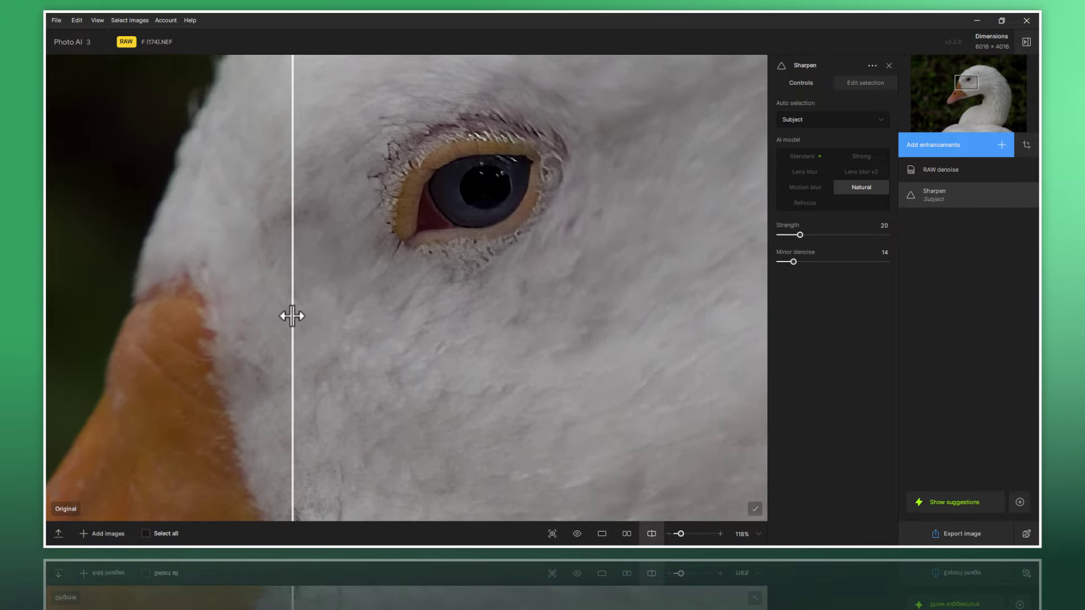
pyautogui.moveTo(292, 316); pyautogui.dragTo(696, 355)
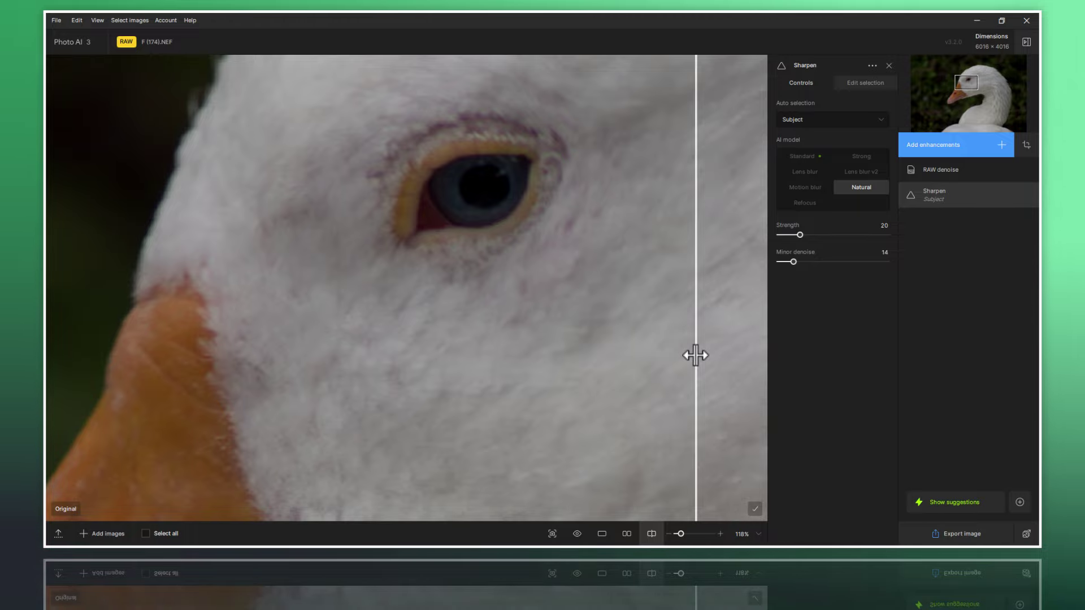
pyautogui.moveTo(696, 355); pyautogui.dragTo(335, 357)
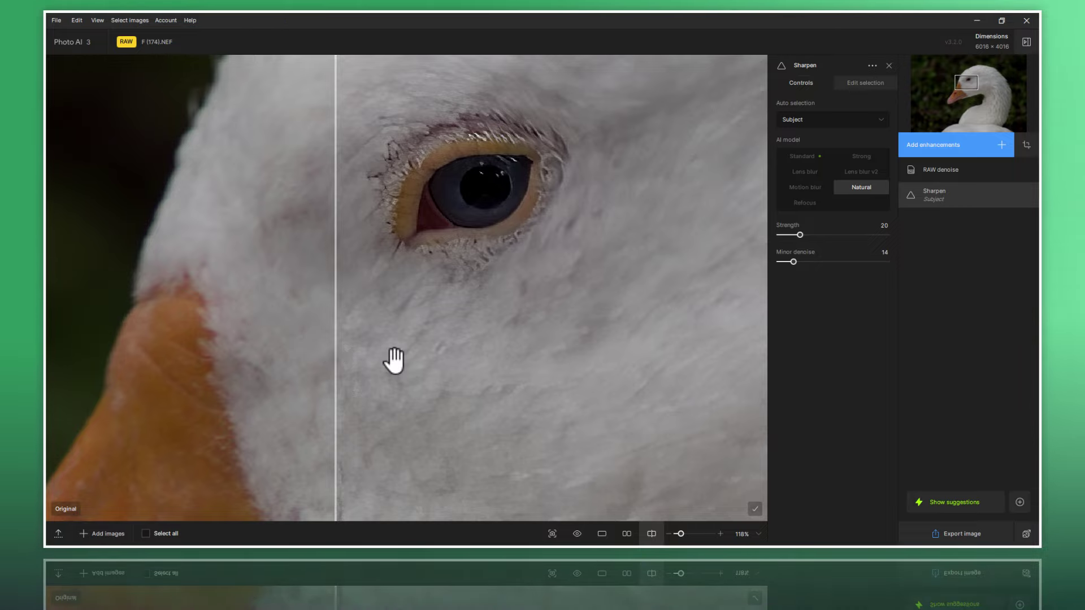
pyautogui.moveTo(340, 380)
pyautogui.mouseDown()
pyautogui.moveTo(601, 382)
pyautogui.moveTo(409, 371)
pyautogui.moveTo(379, 371)
pyautogui.moveTo(609, 381)
pyautogui.moveTo(329, 384)
pyautogui.moveTo(553, 226)
pyautogui.mouseUp()
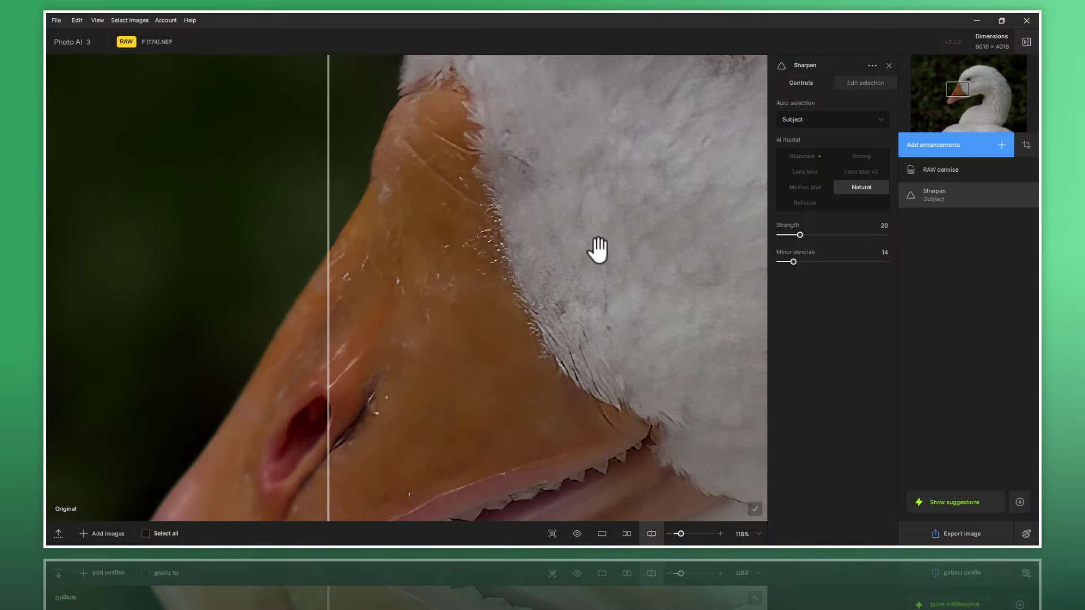
pyautogui.moveTo(512, 344); pyautogui.dragTo(574, 245)
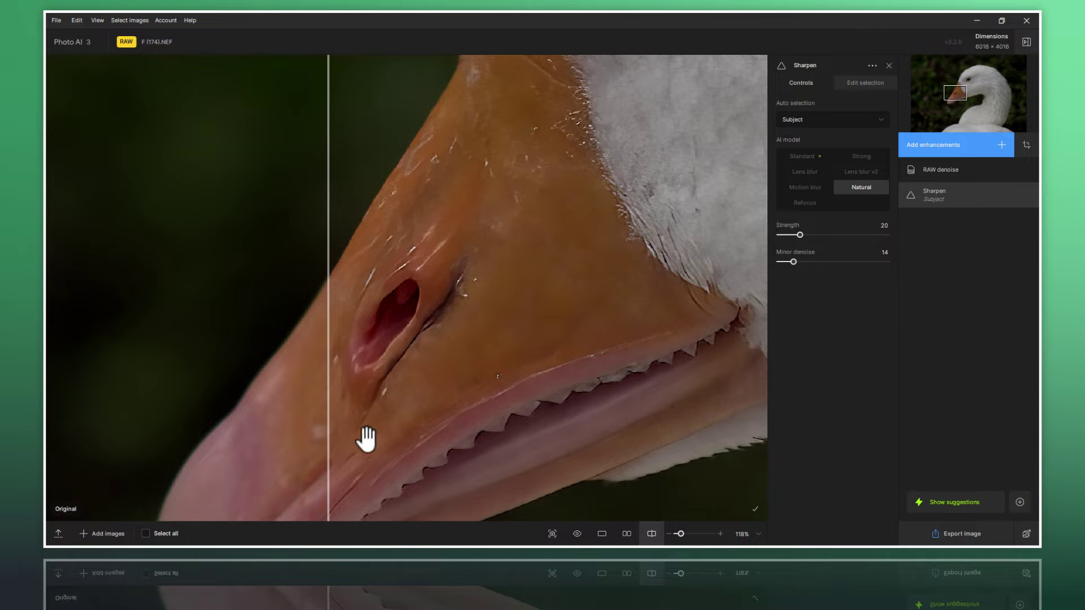
pyautogui.moveTo(366, 440); pyautogui.dragTo(475, 332)
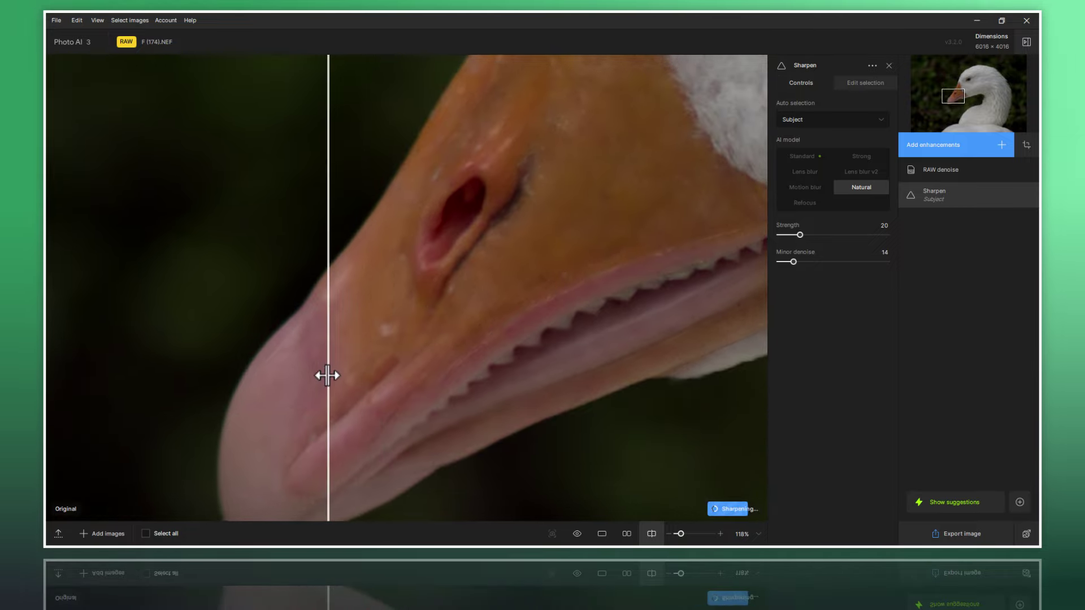
pyautogui.moveTo(328, 376)
pyautogui.mouseDown()
pyautogui.moveTo(585, 375)
pyautogui.moveTo(243, 395)
pyautogui.mouseUp()
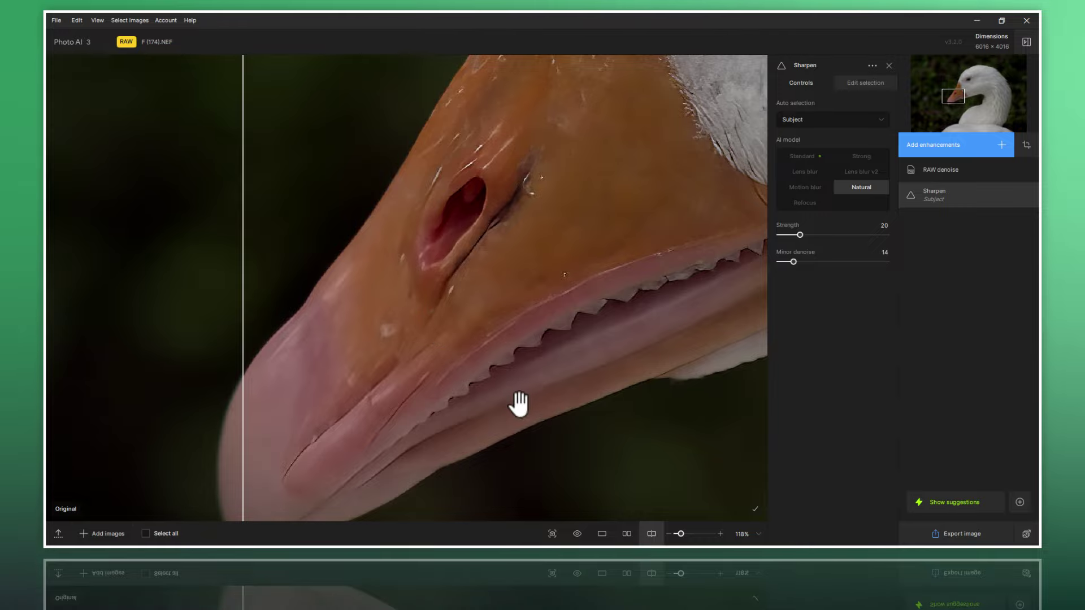
pyautogui.moveTo(597, 283); pyautogui.dragTo(450, 435)
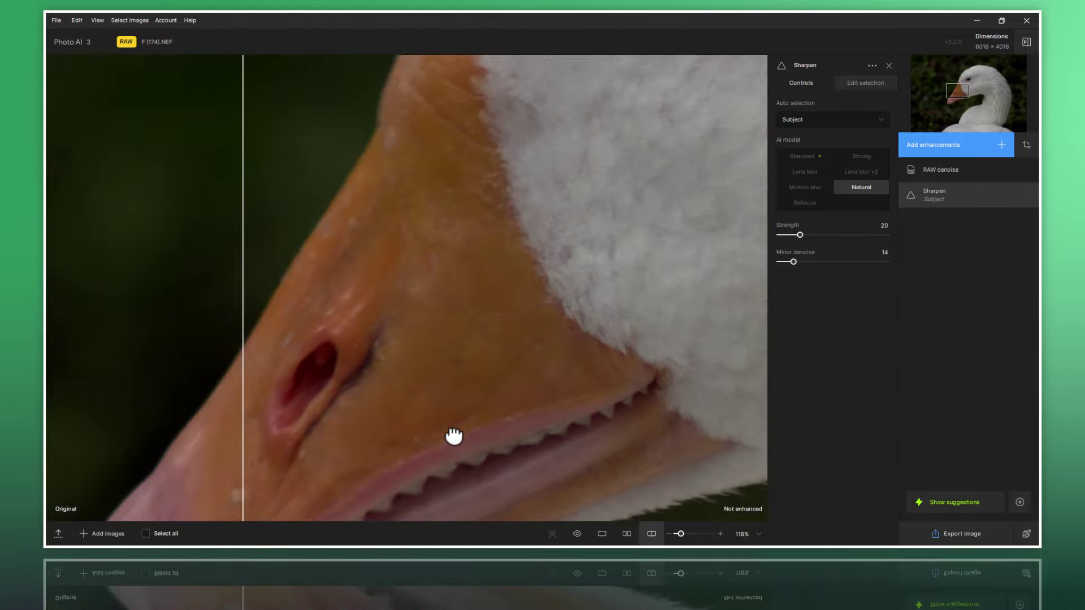
pyautogui.moveTo(562, 380); pyautogui.dragTo(492, 405)
pyautogui.moveTo(556, 82)
pyautogui.mouseDown()
pyautogui.moveTo(460, 252)
pyautogui.moveTo(382, 439)
pyautogui.moveTo(362, 424)
pyautogui.mouseUp()
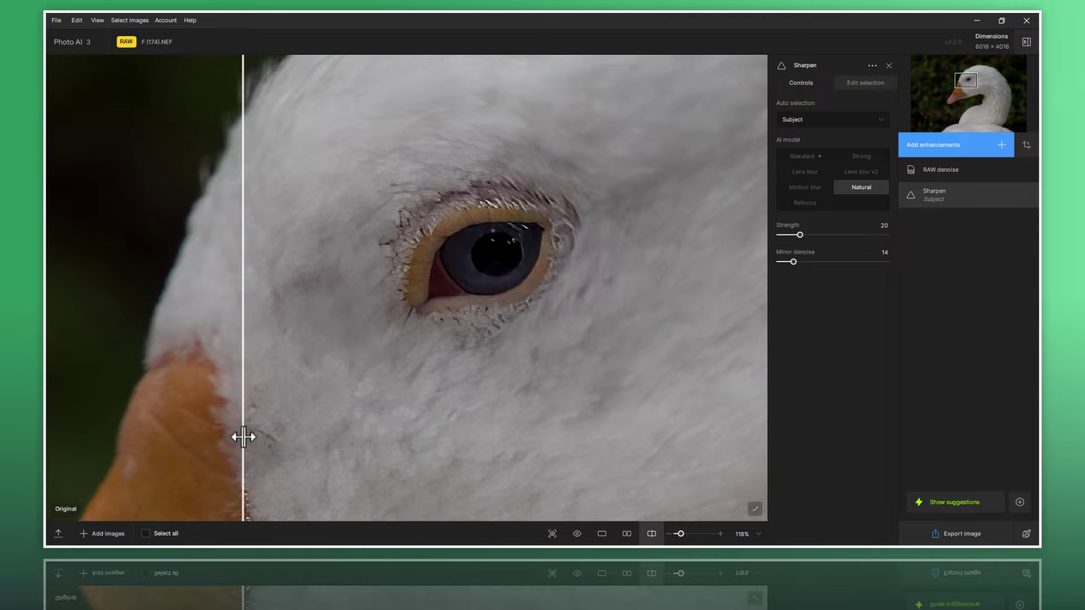
pyautogui.moveTo(243, 437)
pyautogui.mouseDown()
pyautogui.moveTo(605, 404)
pyautogui.moveTo(373, 412)
pyautogui.moveTo(584, 407)
pyautogui.moveTo(398, 408)
pyautogui.mouseUp()
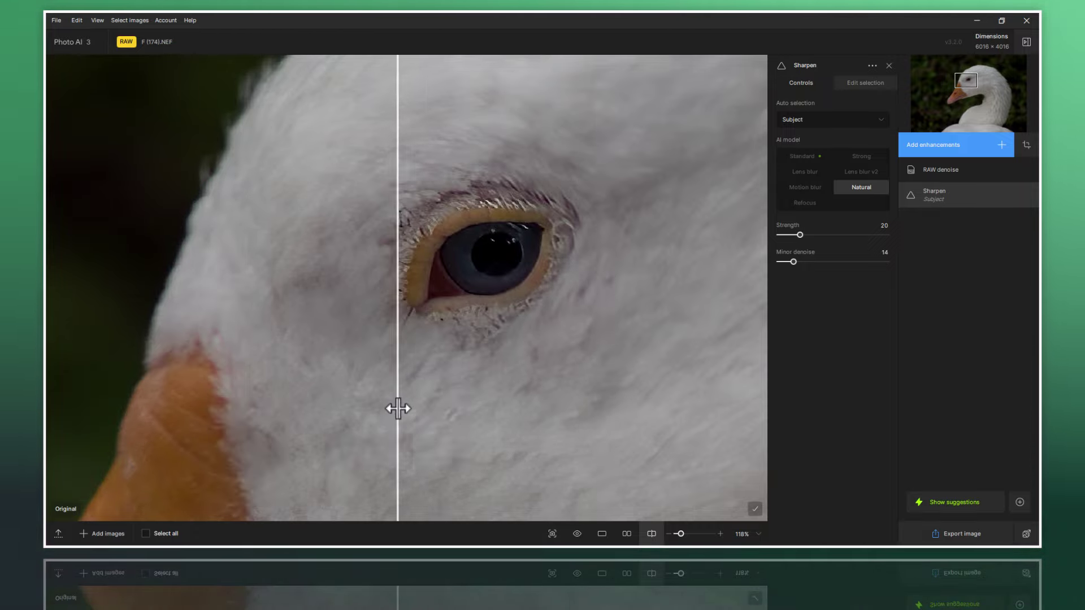
pyautogui.click(860, 174)
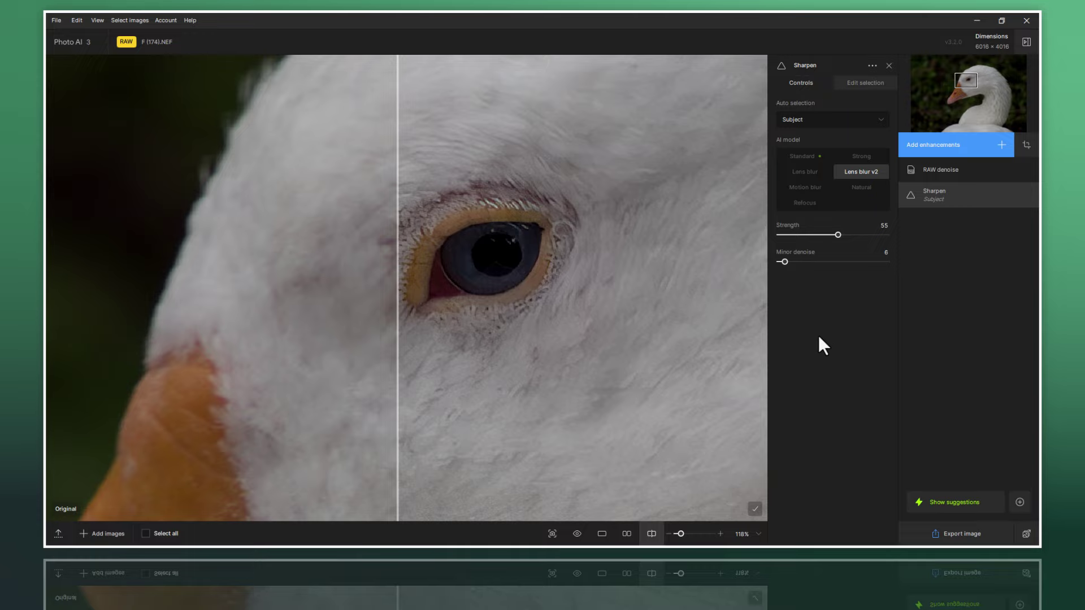
pyautogui.moveTo(397, 406)
pyautogui.mouseDown()
pyautogui.moveTo(499, 426)
pyautogui.moveTo(610, 415)
pyautogui.moveTo(356, 418)
pyautogui.mouseUp()
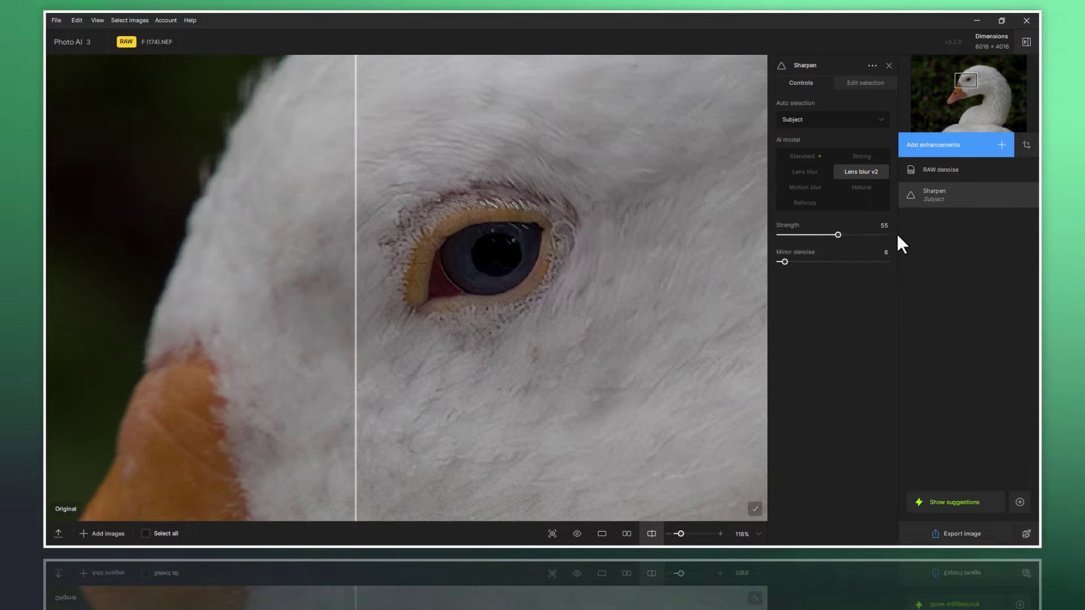
pyautogui.click(863, 188)
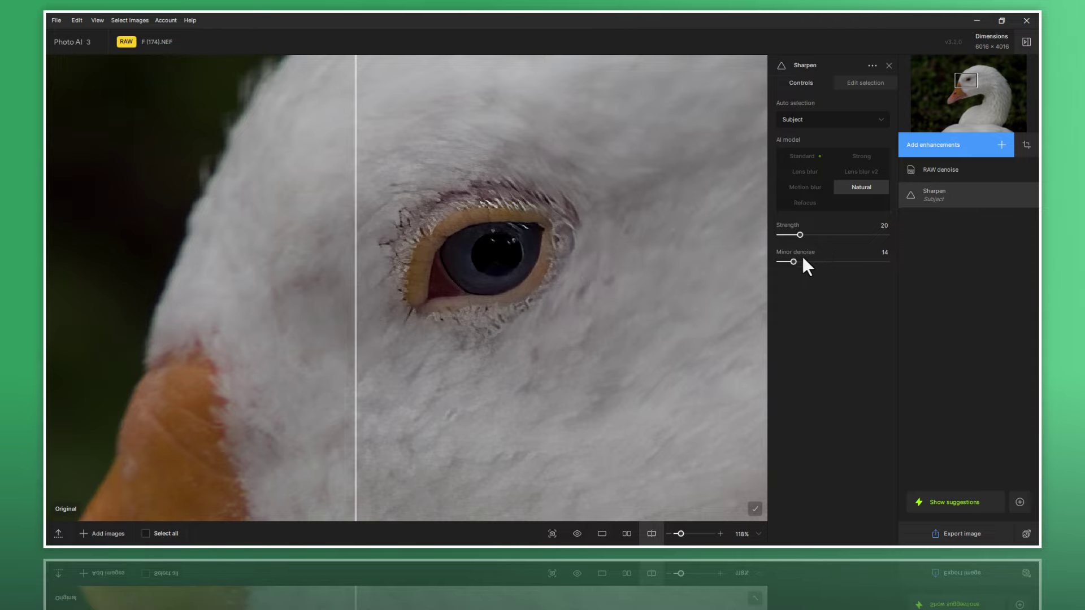
# Step: Toggle between Lens blur v2 and Natural around the eye, ending on Lens blur v2 at Strength 55
pyautogui.click(861, 171)
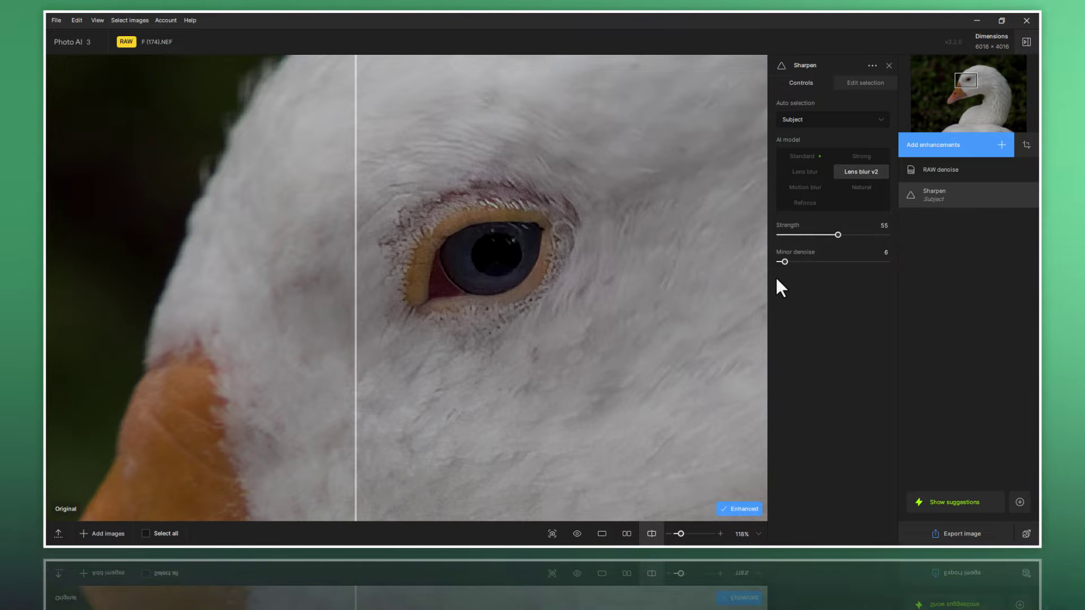
pyautogui.click(856, 193)
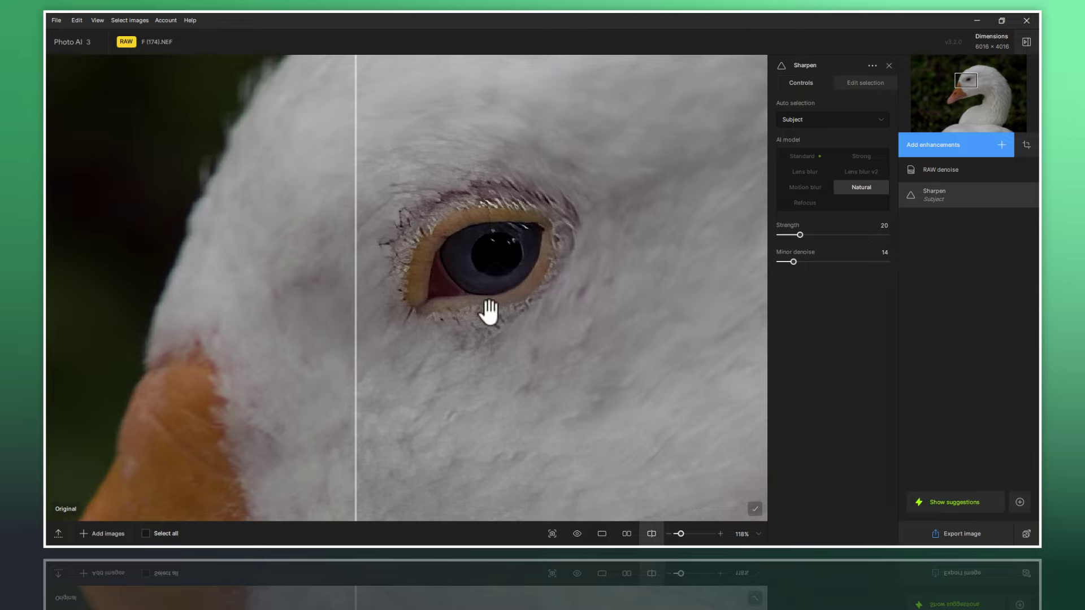
pyautogui.moveTo(355, 382)
pyautogui.mouseDown()
pyautogui.moveTo(436, 395)
pyautogui.moveTo(613, 380)
pyautogui.moveTo(351, 373)
pyautogui.moveTo(620, 395)
pyautogui.moveTo(376, 391)
pyautogui.mouseUp()
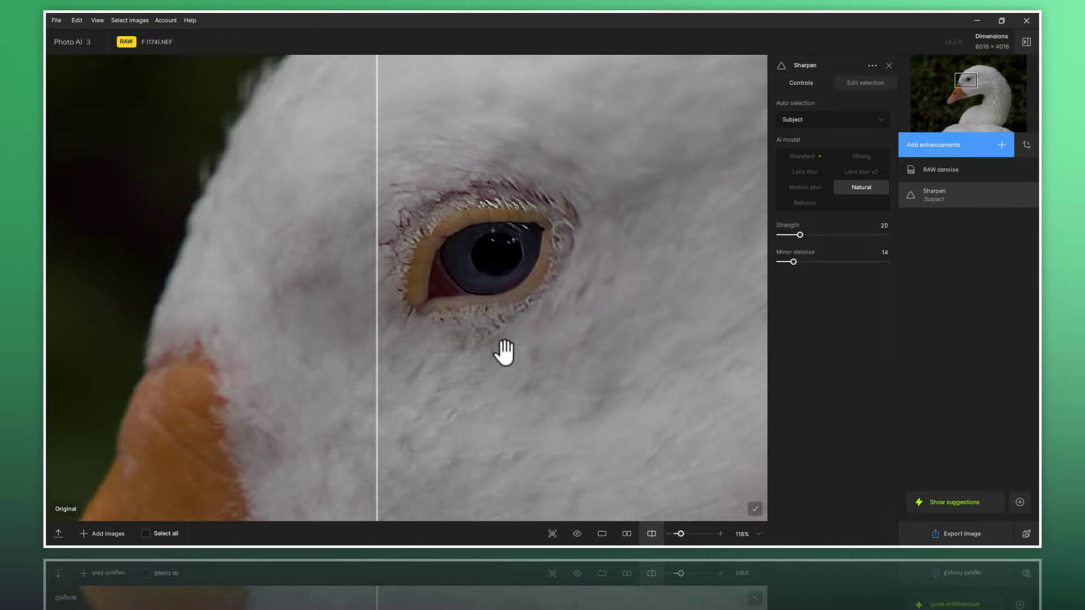
pyautogui.moveTo(381, 386)
pyautogui.mouseDown()
pyautogui.moveTo(581, 368)
pyautogui.moveTo(375, 375)
pyautogui.moveTo(356, 366)
pyautogui.mouseUp()
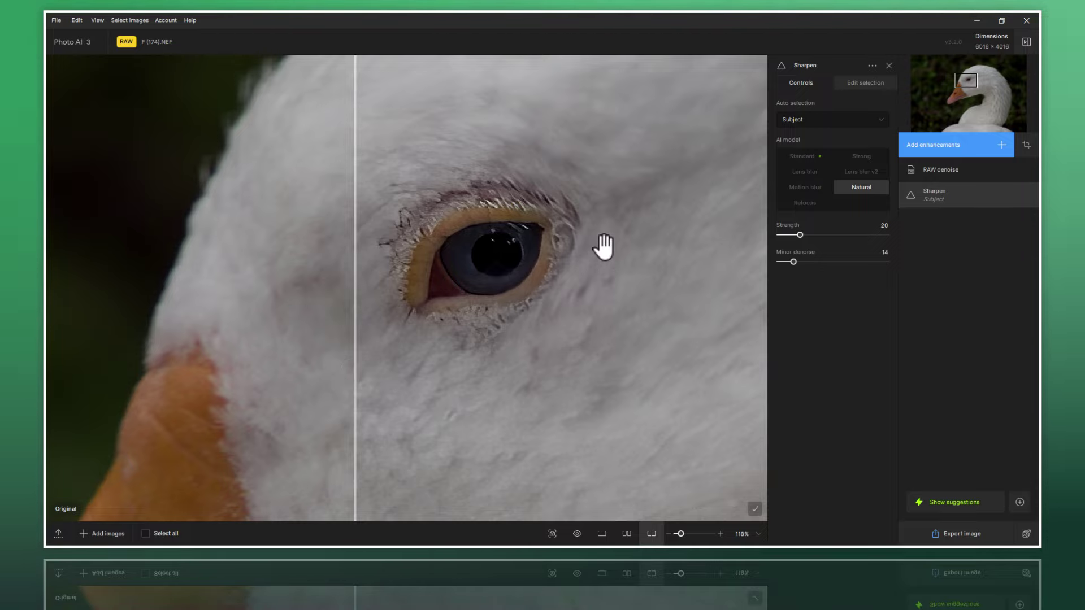
pyautogui.click(851, 173)
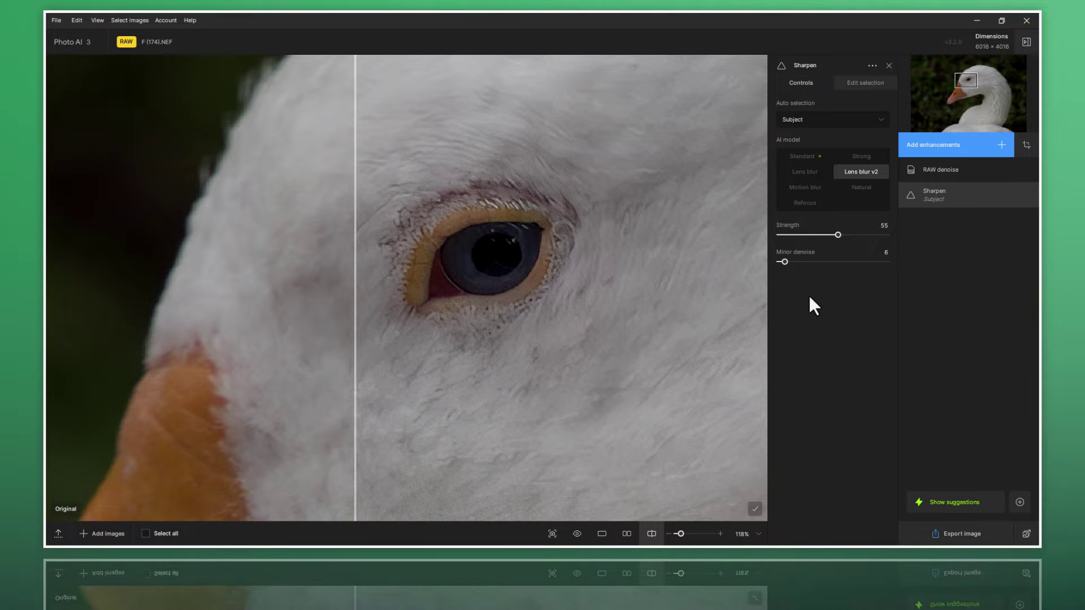
pyautogui.moveTo(354, 360)
pyautogui.mouseDown()
pyautogui.moveTo(648, 368)
pyautogui.moveTo(317, 368)
pyautogui.moveTo(341, 362)
pyautogui.mouseUp()
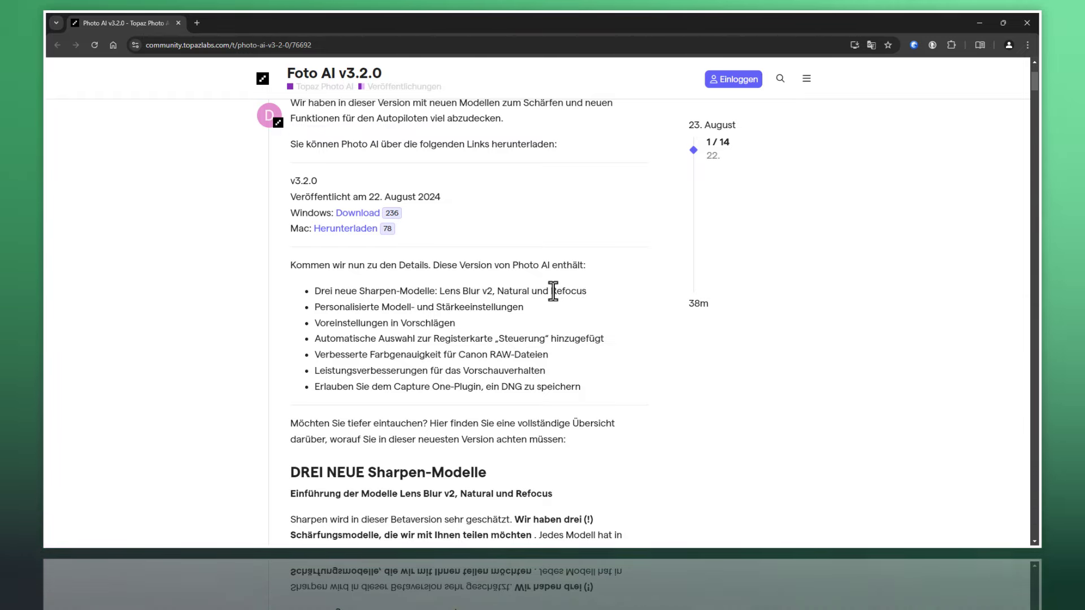
# Step: Highlight Refocus in the v3.2.0 release notes, then clear the highlight
pyautogui.moveTo(552, 291); pyautogui.dragTo(580, 291)
pyautogui.click(582, 290)
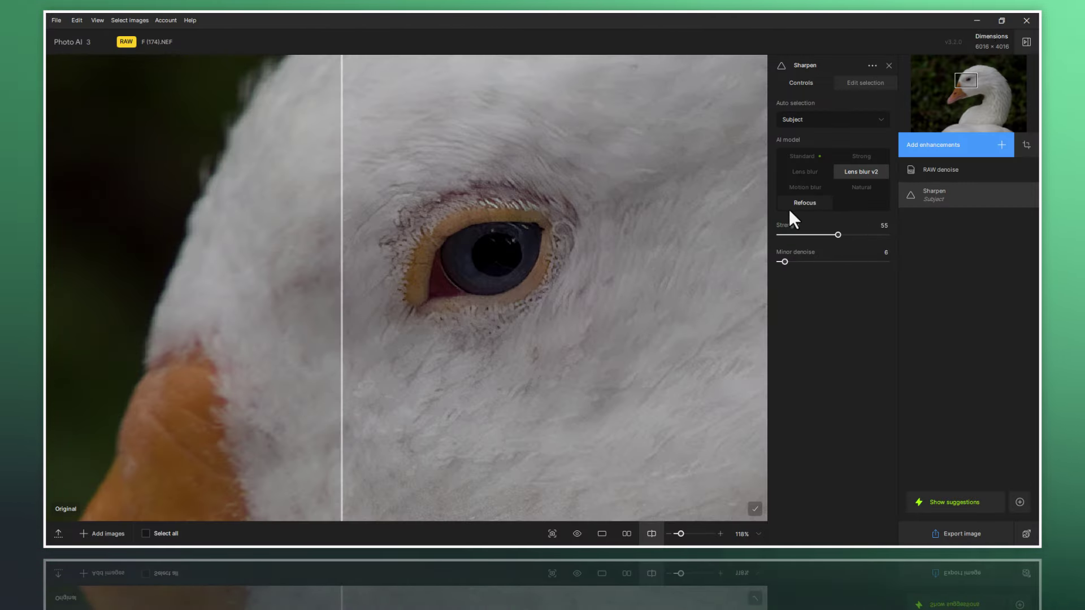
# Step: Set the Refocus model at Strength 20 and shift the split across the goose's eye
pyautogui.click(808, 207)
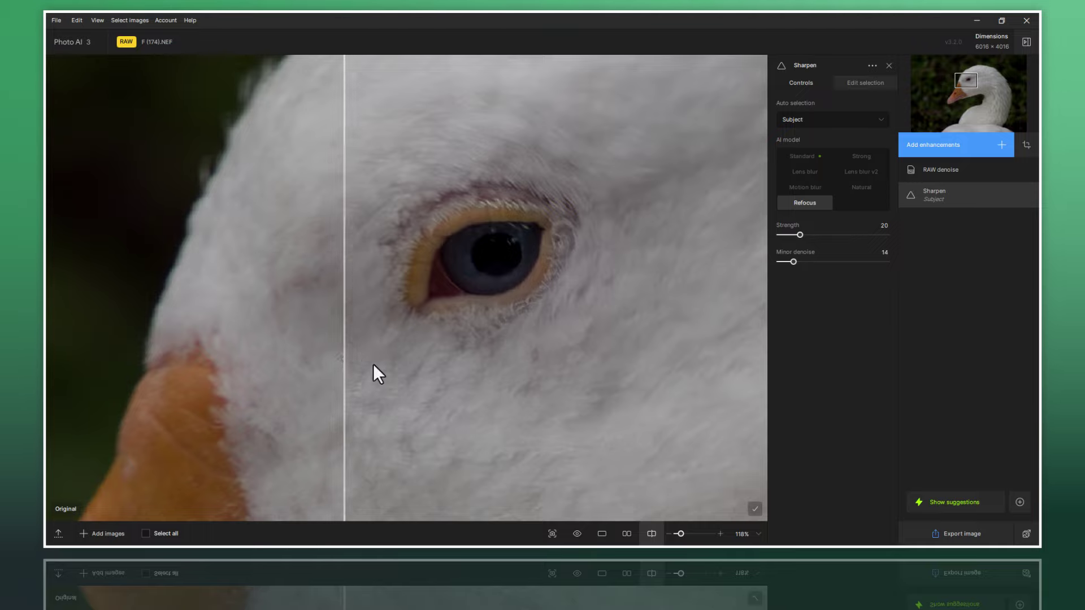
pyautogui.moveTo(373, 365)
pyautogui.mouseDown()
pyautogui.moveTo(637, 366)
pyautogui.moveTo(402, 368)
pyautogui.moveTo(603, 371)
pyautogui.moveTo(379, 382)
pyautogui.mouseUp()
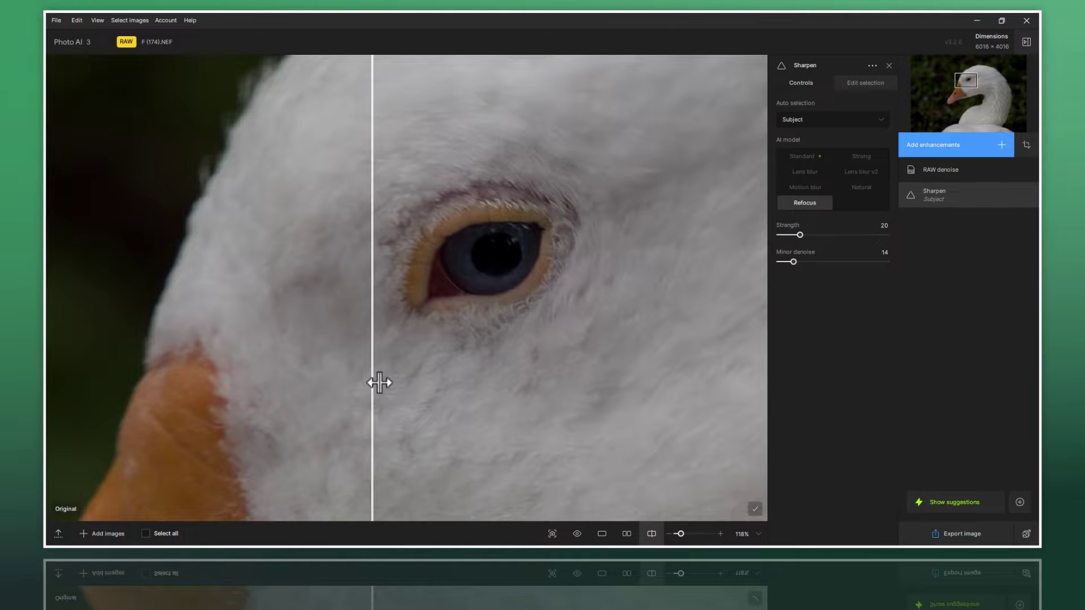
# Step: Compare Refocus sharpening on the goose's beak and beak tip by sweeping the split divider
pyautogui.scroll(-3, 408, 254)
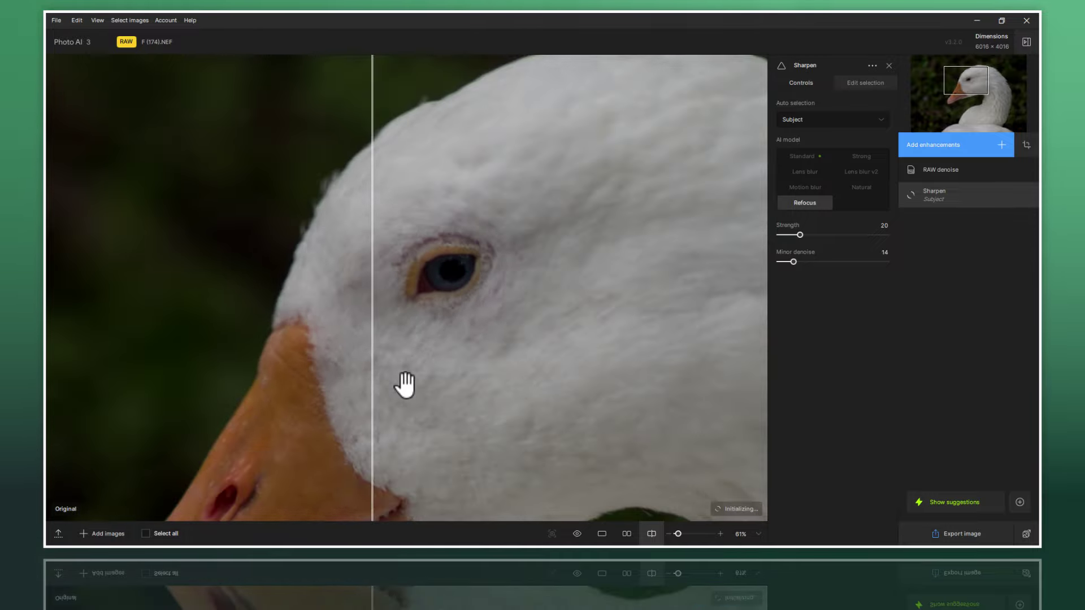
pyautogui.moveTo(409, 416); pyautogui.dragTo(538, 241)
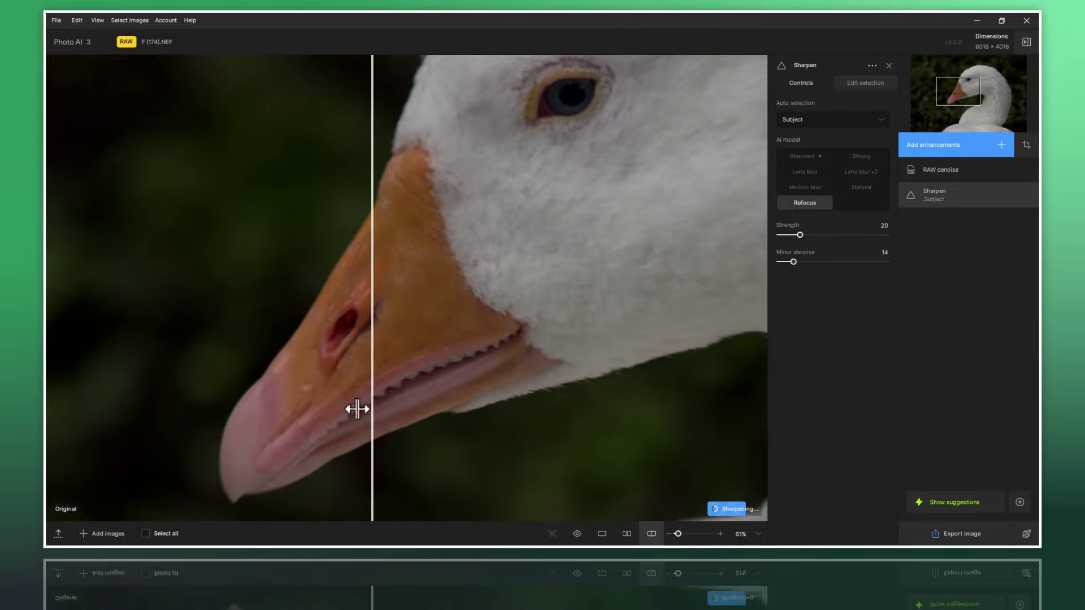
pyautogui.moveTo(375, 378)
pyautogui.mouseDown()
pyautogui.moveTo(513, 317)
pyautogui.moveTo(451, 317)
pyautogui.moveTo(484, 316)
pyautogui.mouseUp()
pyautogui.scroll(2, 509, 303)
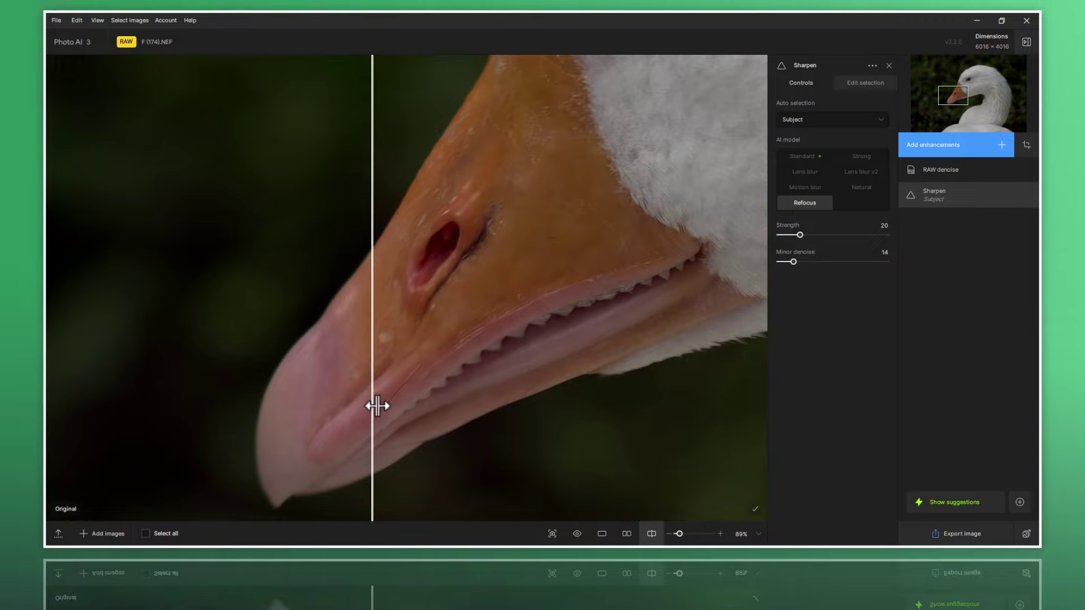
pyautogui.moveTo(373, 406); pyautogui.dragTo(595, 405)
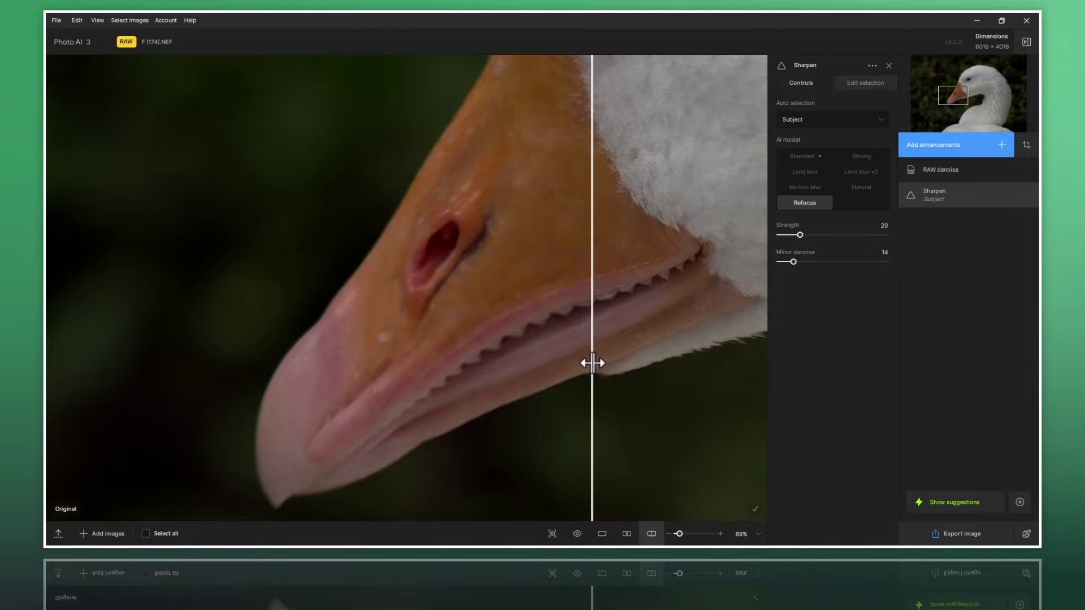
pyautogui.moveTo(593, 362)
pyautogui.mouseDown()
pyautogui.moveTo(439, 363)
pyautogui.moveTo(233, 339)
pyautogui.moveTo(553, 371)
pyautogui.moveTo(255, 372)
pyautogui.mouseUp()
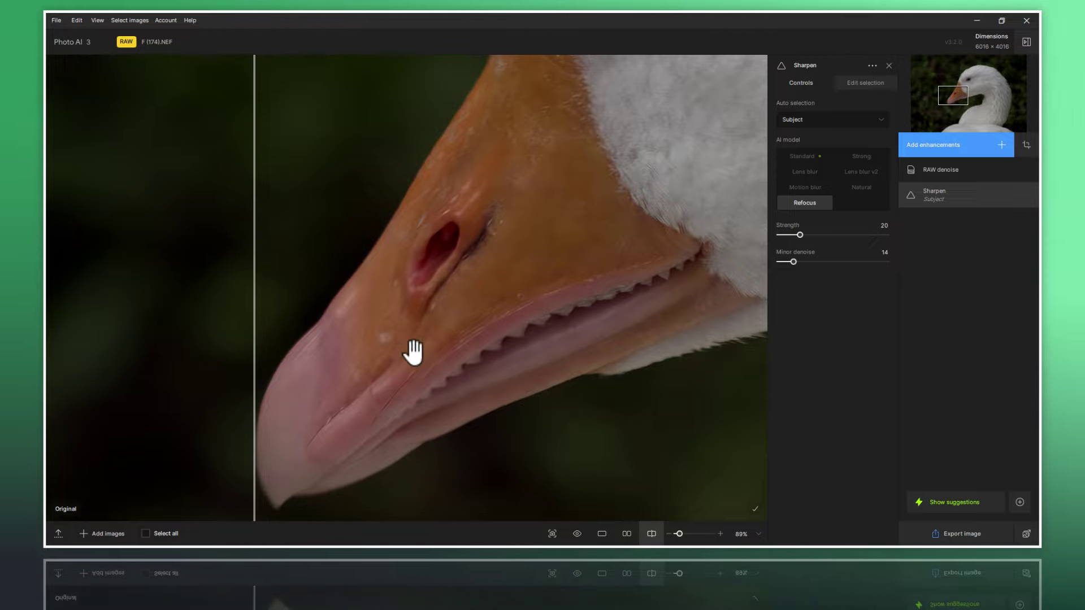
pyautogui.moveTo(405, 371); pyautogui.dragTo(424, 245)
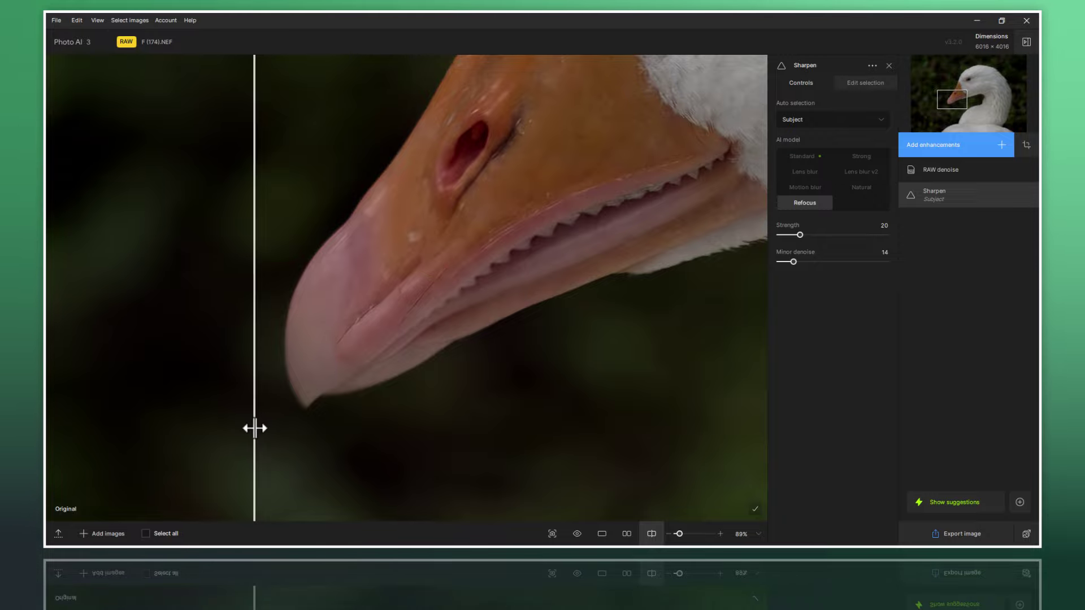
pyautogui.moveTo(255, 432)
pyautogui.mouseDown()
pyautogui.moveTo(552, 428)
pyautogui.moveTo(232, 438)
pyautogui.moveTo(490, 436)
pyautogui.moveTo(247, 449)
pyautogui.moveTo(422, 455)
pyautogui.moveTo(257, 460)
pyautogui.moveTo(441, 458)
pyautogui.moveTo(249, 456)
pyautogui.moveTo(426, 460)
pyautogui.moveTo(246, 462)
pyautogui.mouseUp()
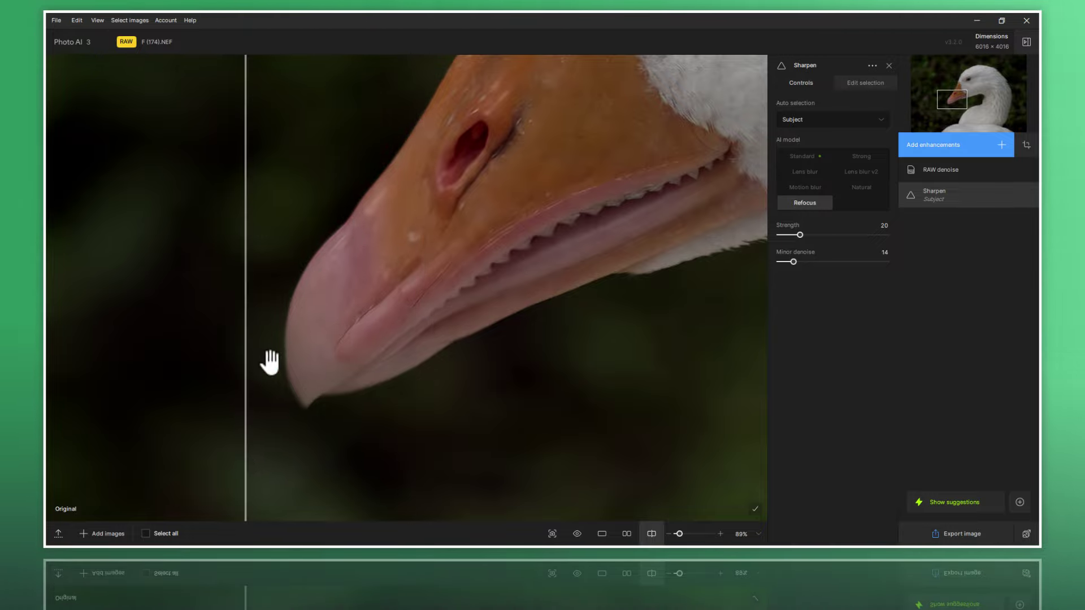
pyautogui.moveTo(247, 429)
pyautogui.mouseDown()
pyautogui.moveTo(441, 423)
pyautogui.moveTo(230, 418)
pyautogui.moveTo(445, 419)
pyautogui.moveTo(237, 405)
pyautogui.mouseUp()
# Step: Move past the eye and zoom out to the neck feathers against the dark background
pyautogui.moveTo(399, 164); pyautogui.dragTo(351, 341)
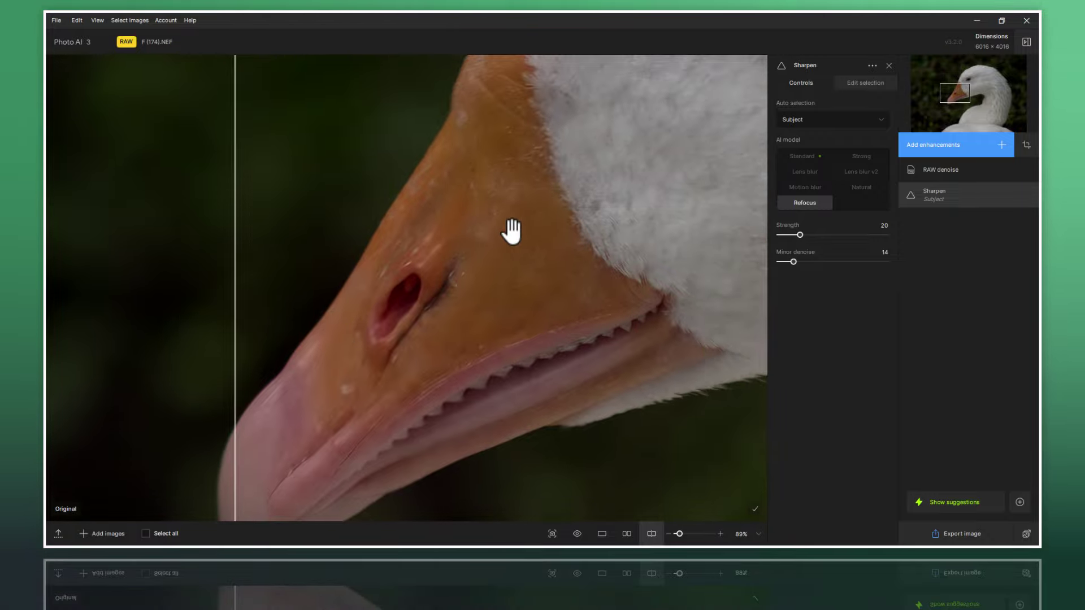
pyautogui.moveTo(515, 228); pyautogui.dragTo(482, 351)
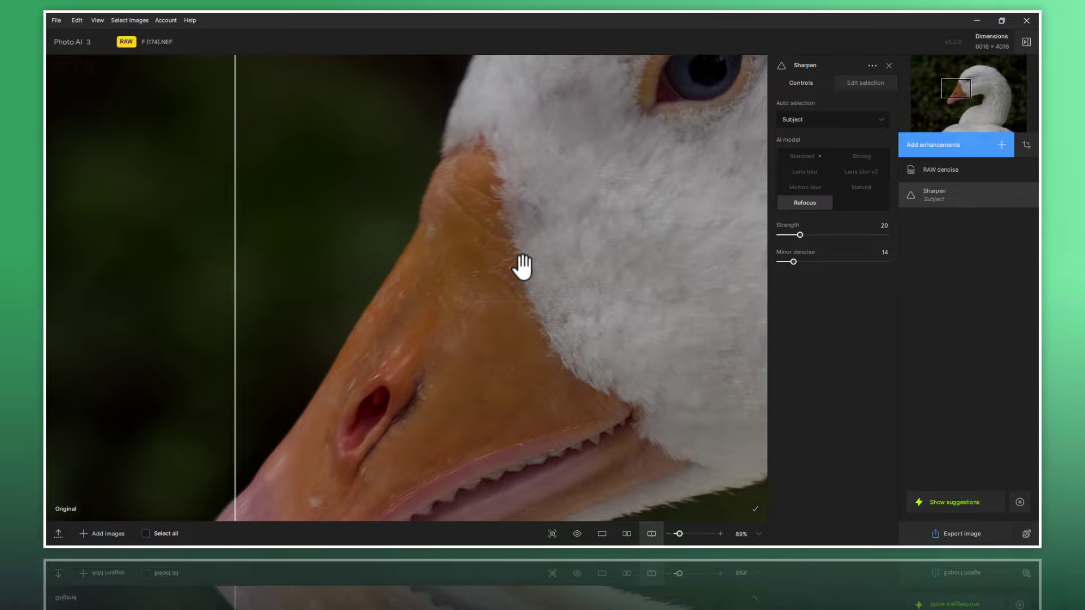
pyautogui.moveTo(518, 331)
pyautogui.mouseDown()
pyautogui.moveTo(516, 357)
pyautogui.moveTo(346, 347)
pyautogui.mouseUp()
pyautogui.scroll(-2, 516, 358)
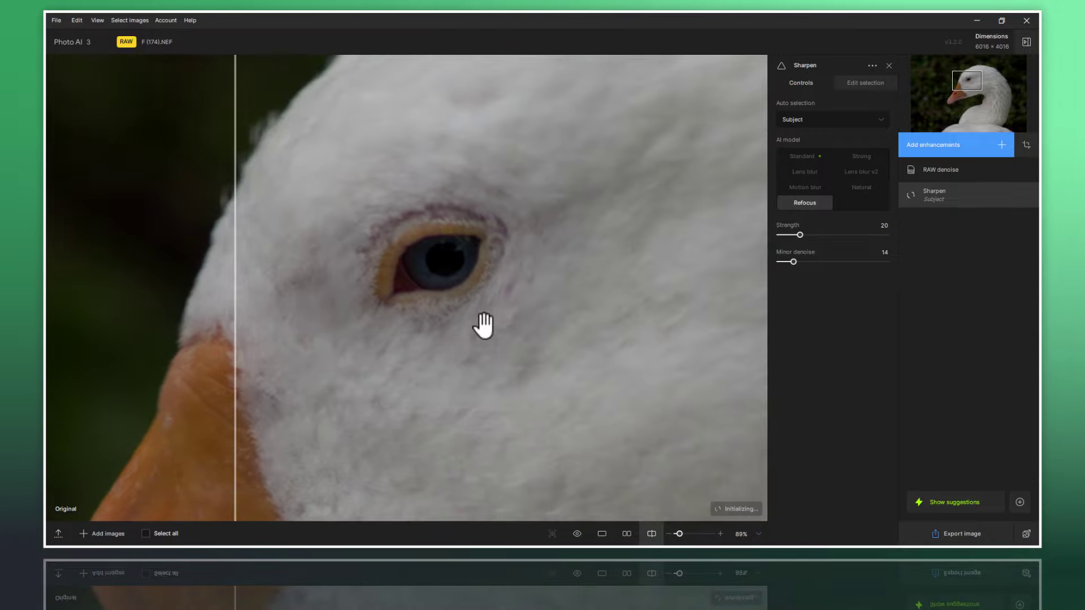
pyautogui.scroll(-1, 513, 323)
pyautogui.moveTo(509, 322)
pyautogui.mouseDown()
pyautogui.moveTo(260, 198)
pyautogui.moveTo(276, 160)
pyautogui.mouseUp()
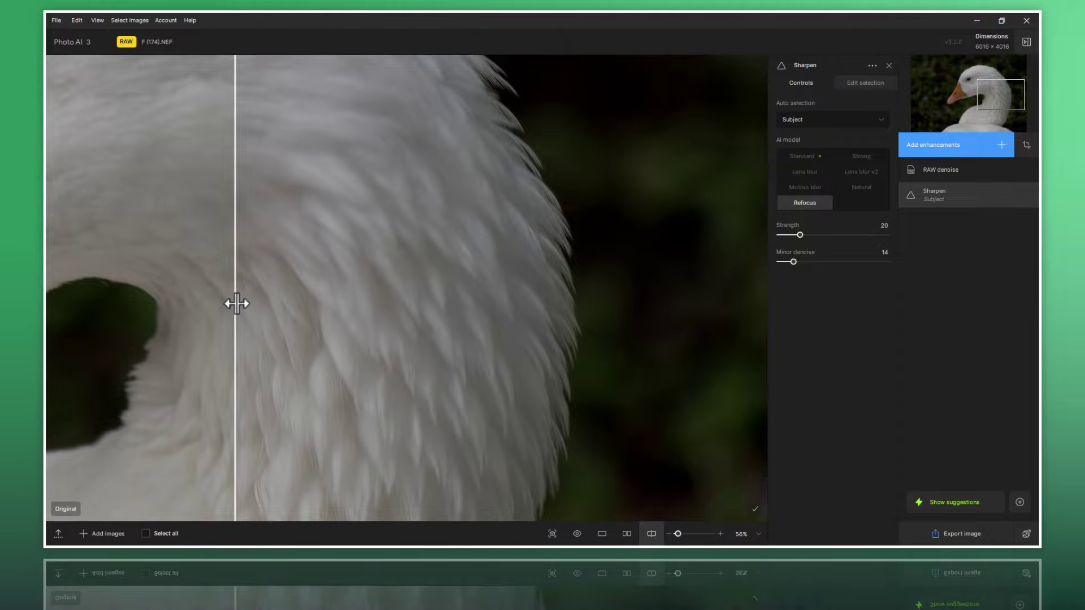
# Step: Zoom to 101% on the goose's neck and sweep the before/after divider across the Refocus-sharpened feathers
pyautogui.moveTo(236, 304)
pyautogui.mouseDown()
pyautogui.moveTo(605, 359)
pyautogui.moveTo(408, 343)
pyautogui.mouseUp()
pyautogui.scroll(2, 480, 134)
pyautogui.scroll(2, 528, 164)
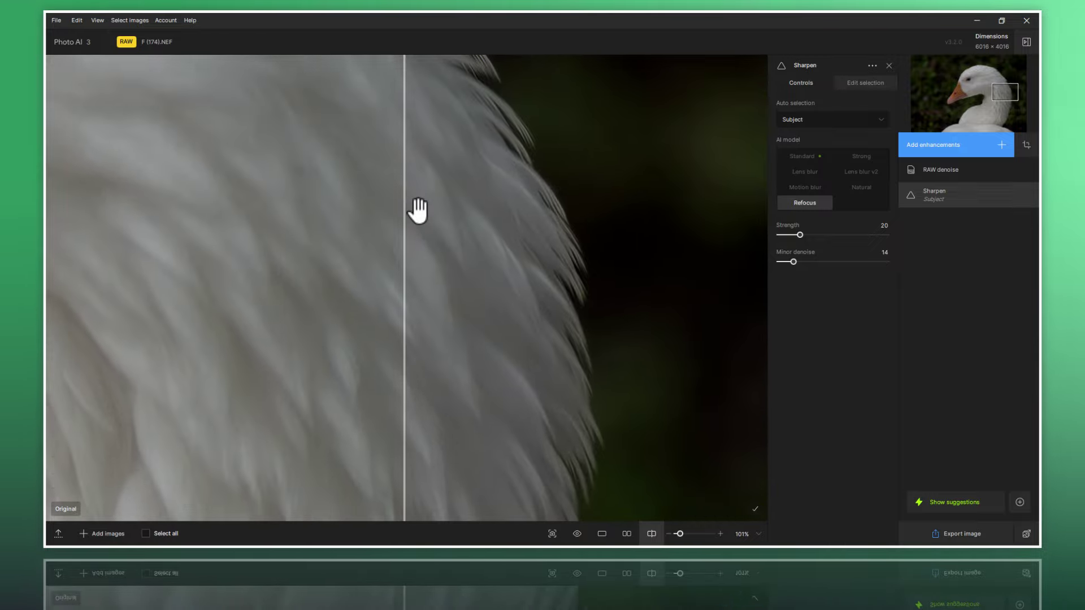
pyautogui.moveTo(404, 215)
pyautogui.mouseDown()
pyautogui.moveTo(440, 243)
pyautogui.moveTo(628, 259)
pyautogui.moveTo(333, 260)
pyautogui.moveTo(547, 271)
pyautogui.moveTo(288, 247)
pyautogui.mouseUp()
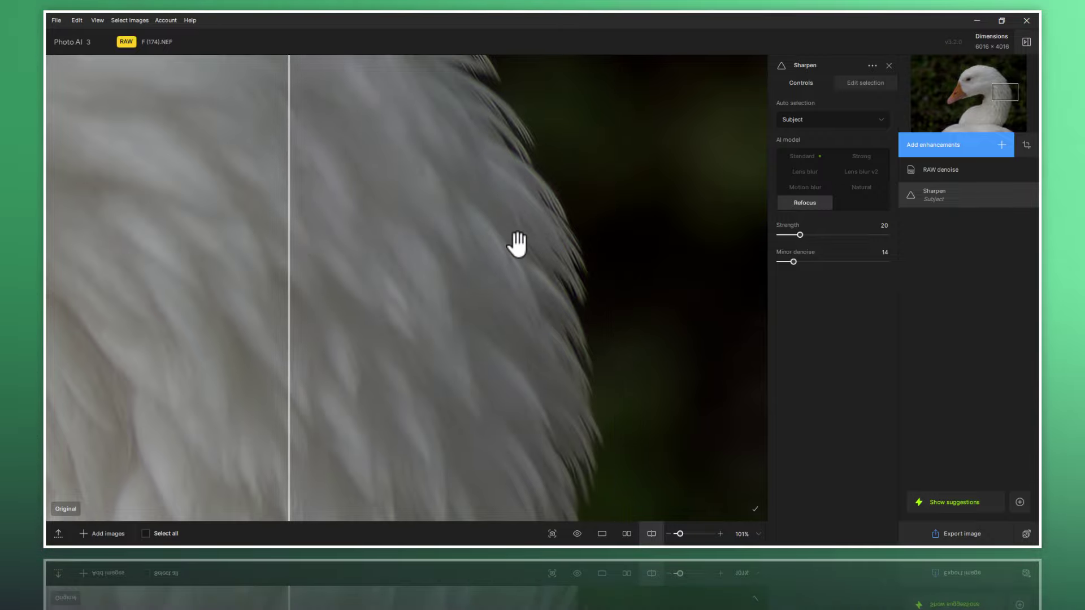
pyautogui.moveTo(284, 318)
pyautogui.mouseDown()
pyautogui.moveTo(657, 365)
pyautogui.moveTo(392, 341)
pyautogui.moveTo(325, 324)
pyautogui.moveTo(615, 351)
pyautogui.moveTo(337, 346)
pyautogui.moveTo(300, 335)
pyautogui.mouseUp()
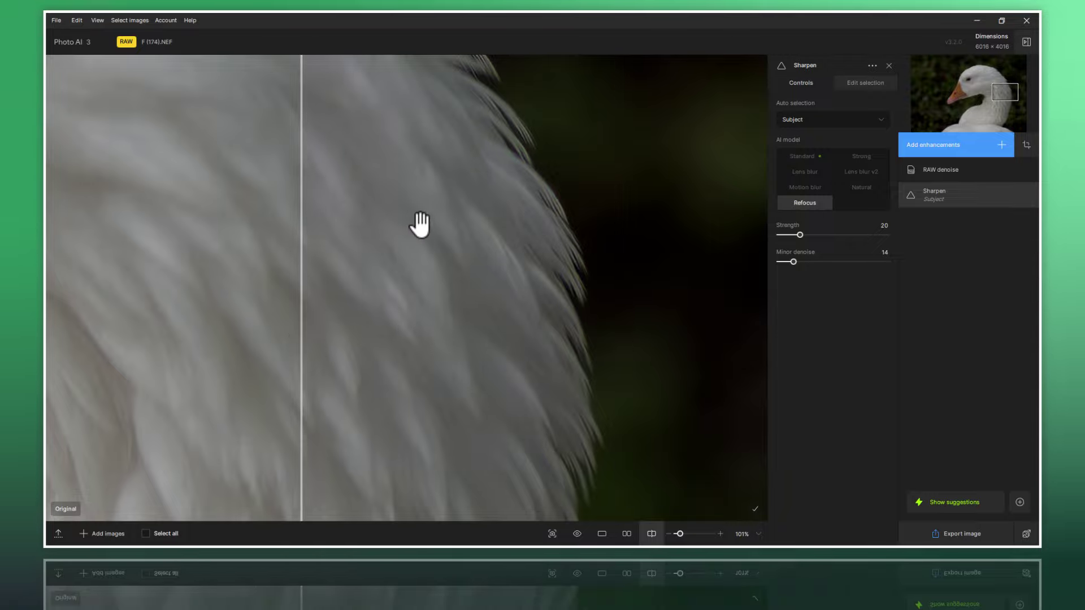
pyautogui.click(744, 534)
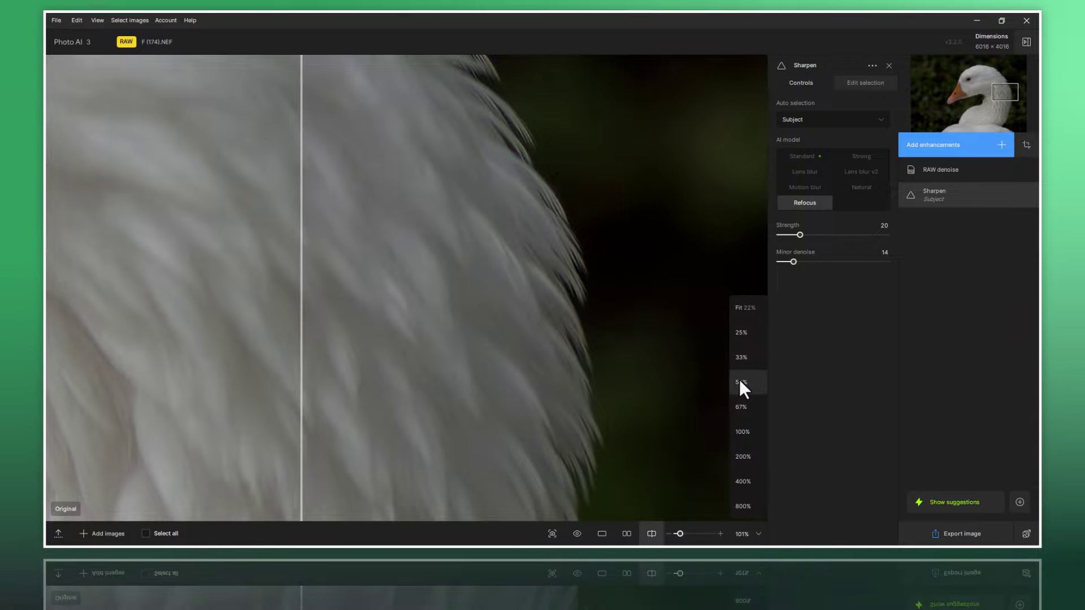
# Step: Fit the goose to view in single view, then open raccoon F (78).NEF fitted to the window
pyautogui.click(744, 308)
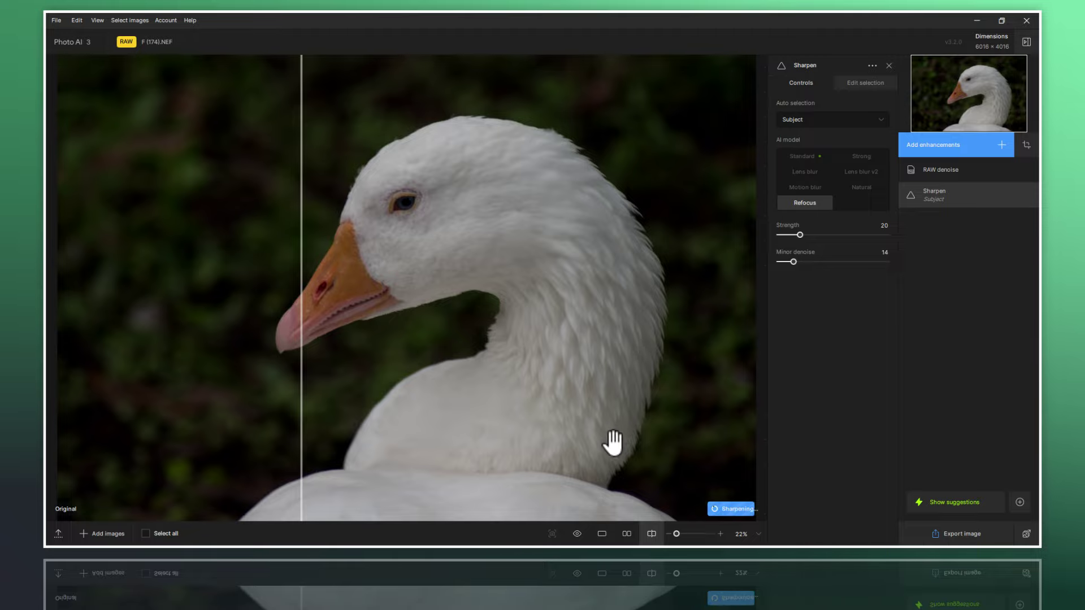
pyautogui.click(602, 534)
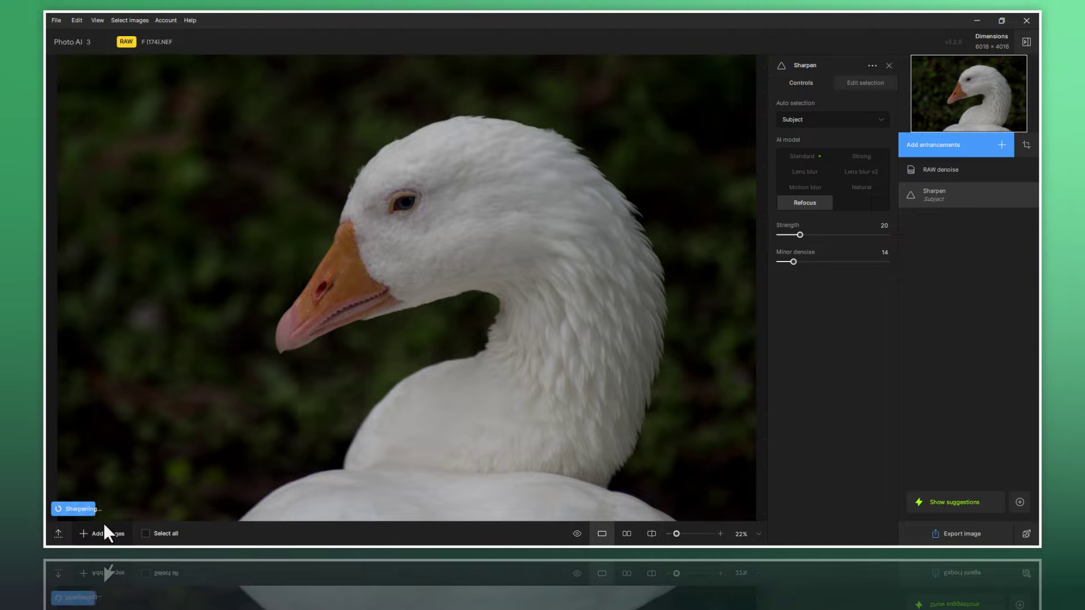
pyautogui.click(58, 534)
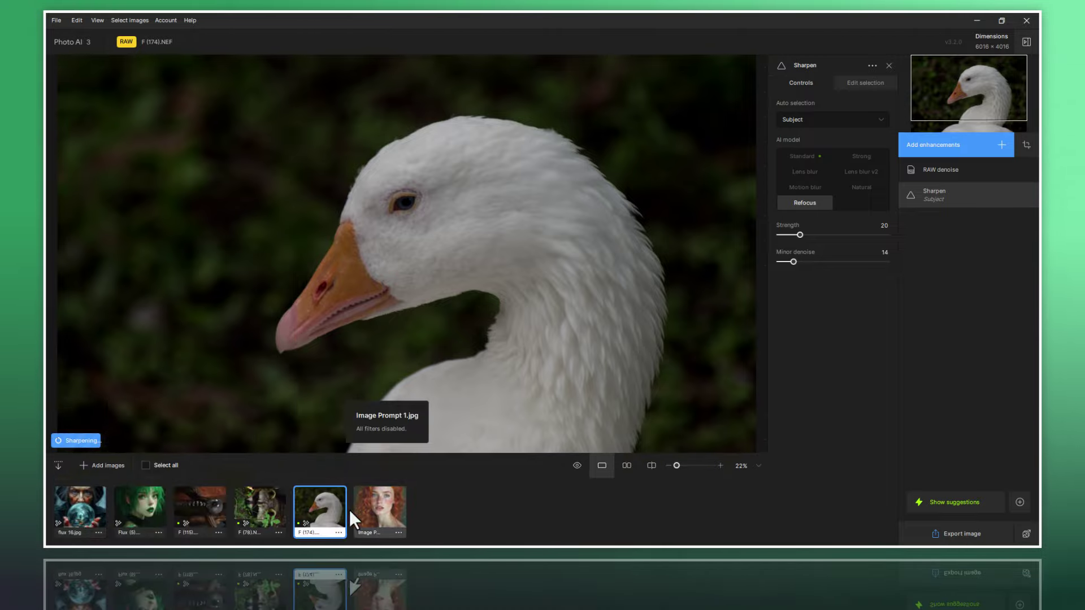
pyautogui.click(258, 513)
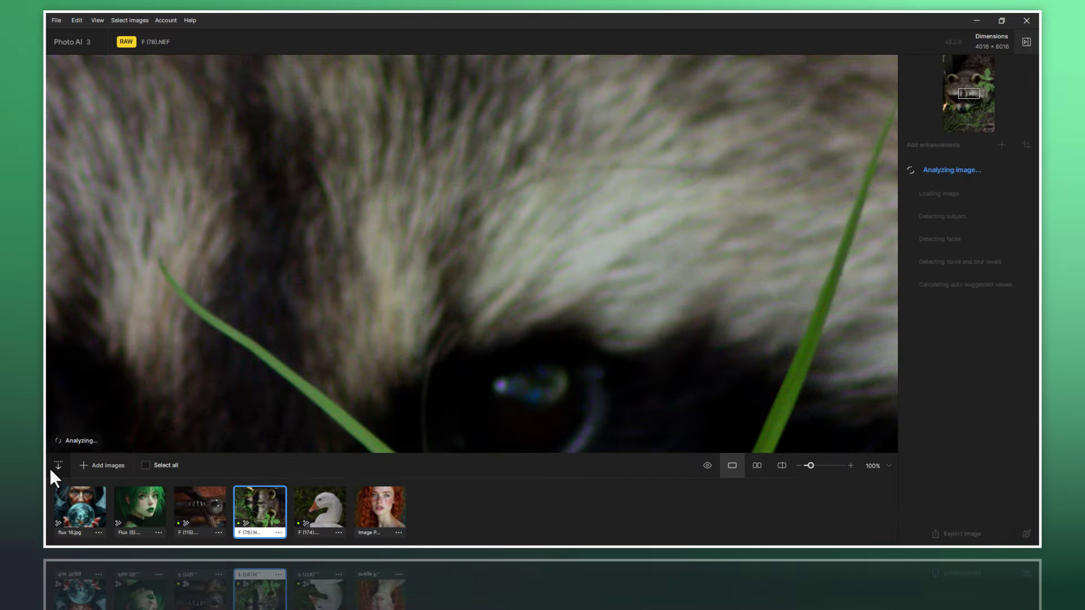
pyautogui.click(58, 465)
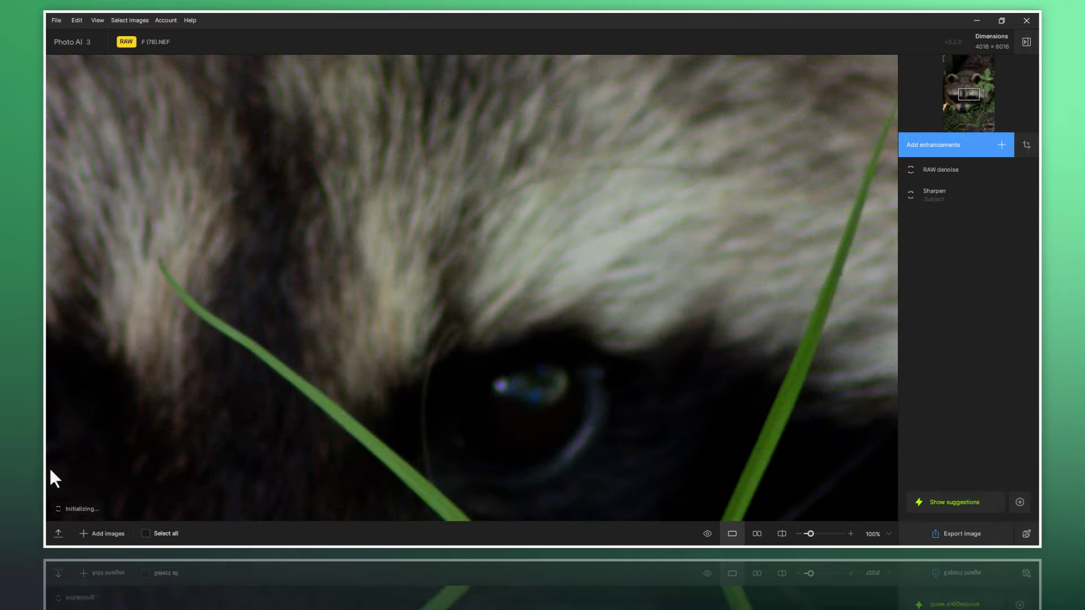
pyautogui.hotkey('ctrl', '0')
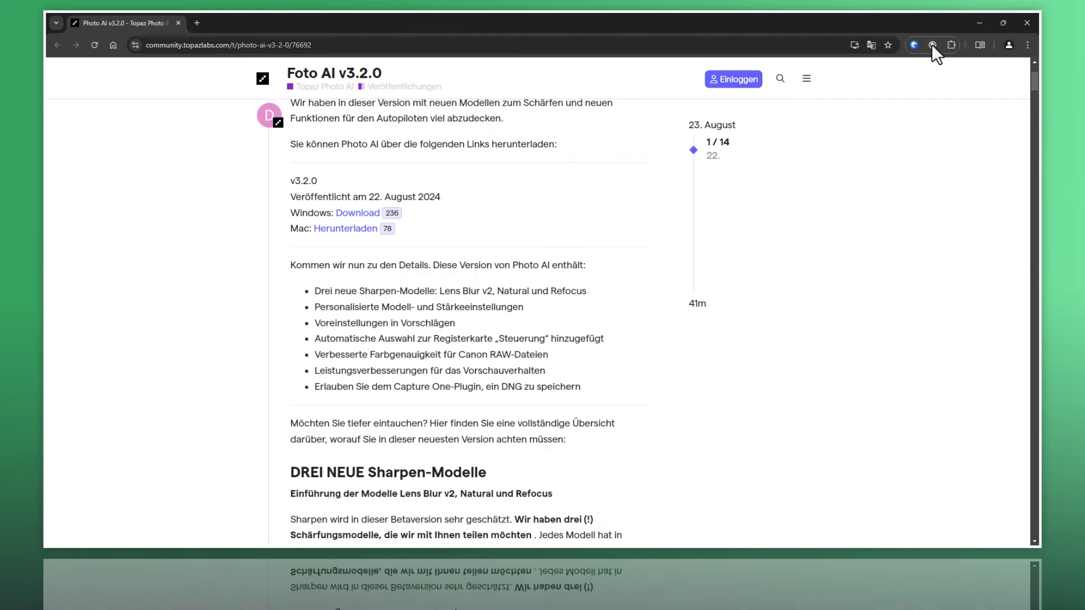
pyautogui.click(979, 23)
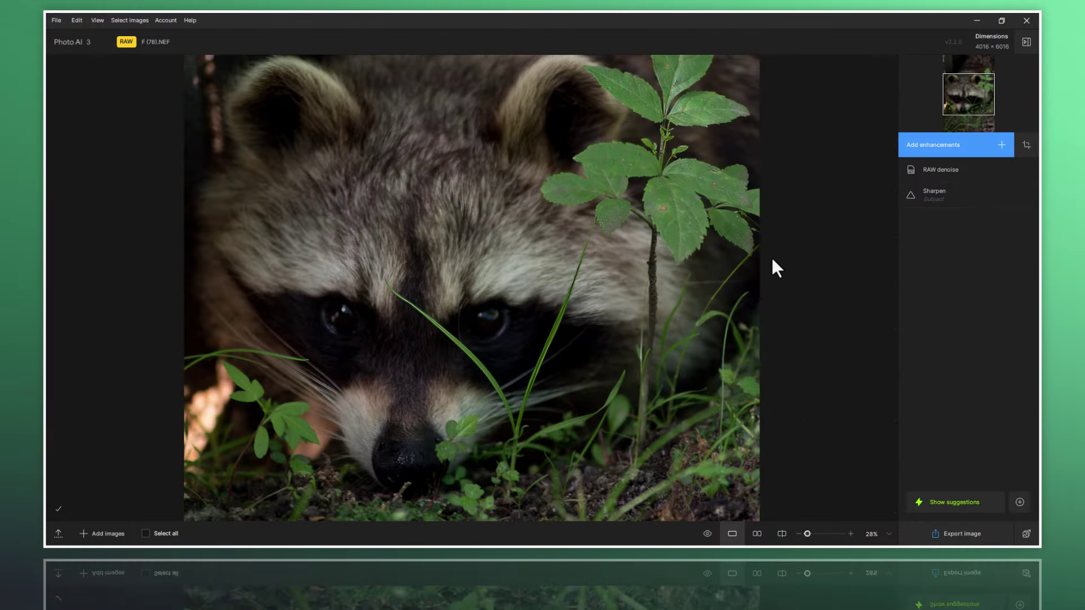
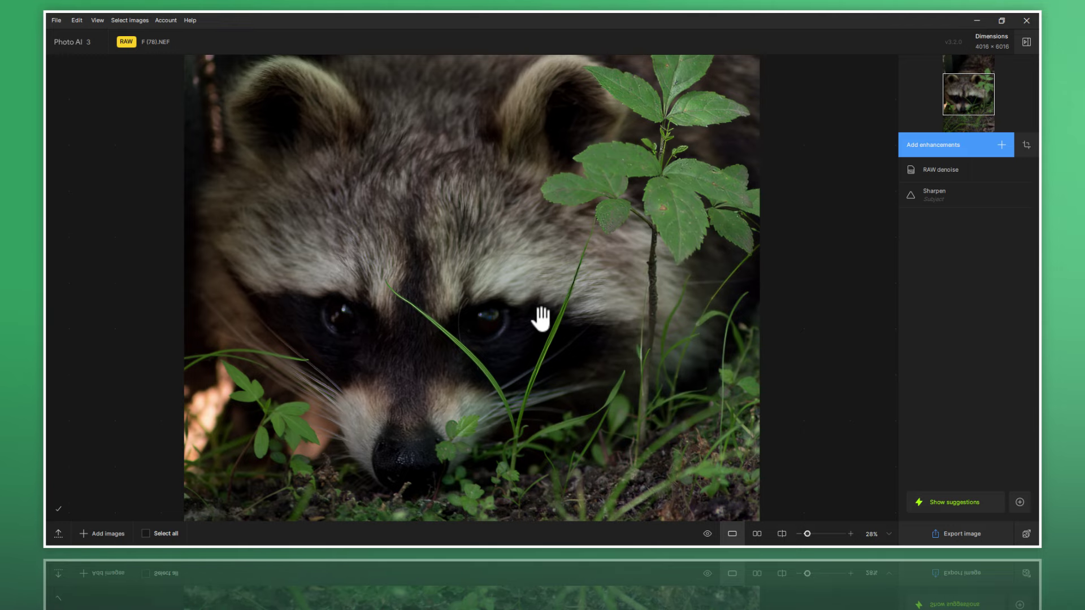
# Step: Open the raccoon photo's Sharpen settings, showing the Refocus model at strength 100
pyautogui.scroll(1, 410, 320)
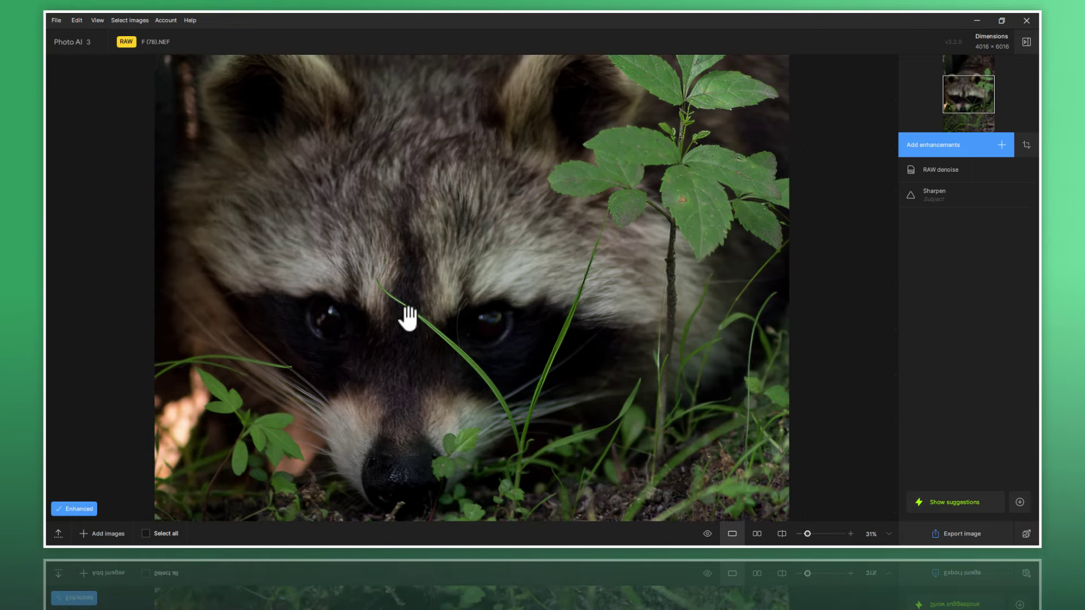
pyautogui.moveTo(460, 332); pyautogui.dragTo(501, 271)
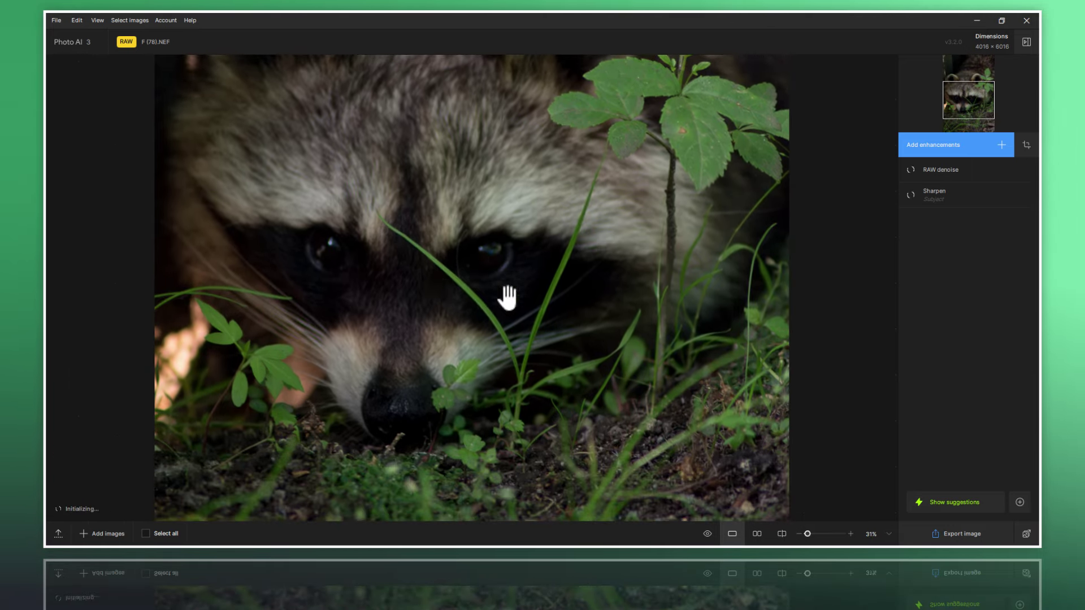
pyautogui.click(961, 202)
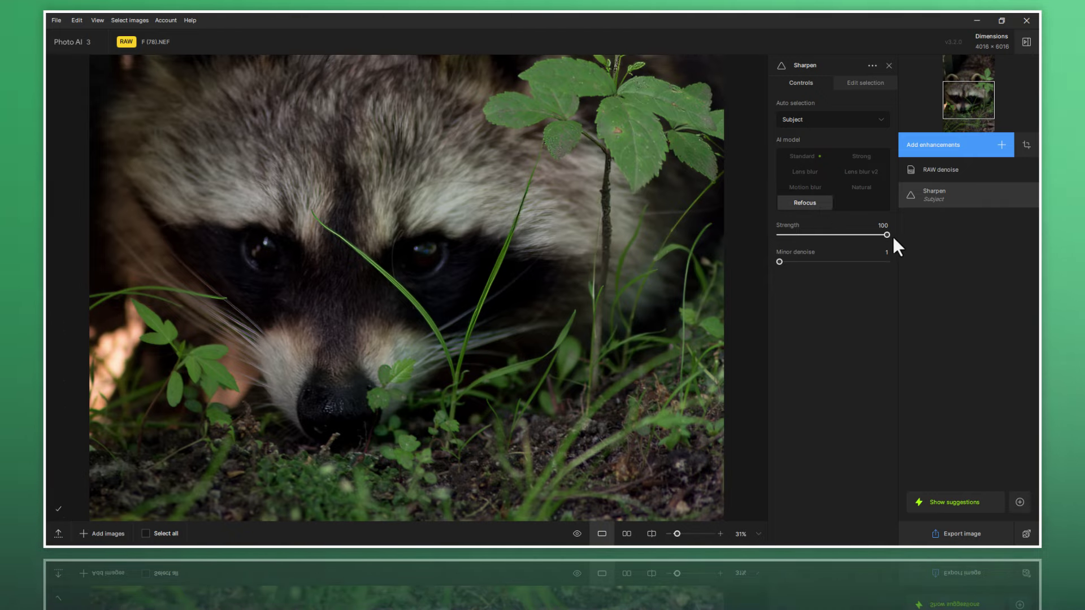
# Step: Refresh the Refocus preview and turn on the split before/after view, zoomed to about 50%
pyautogui.click(770, 264)
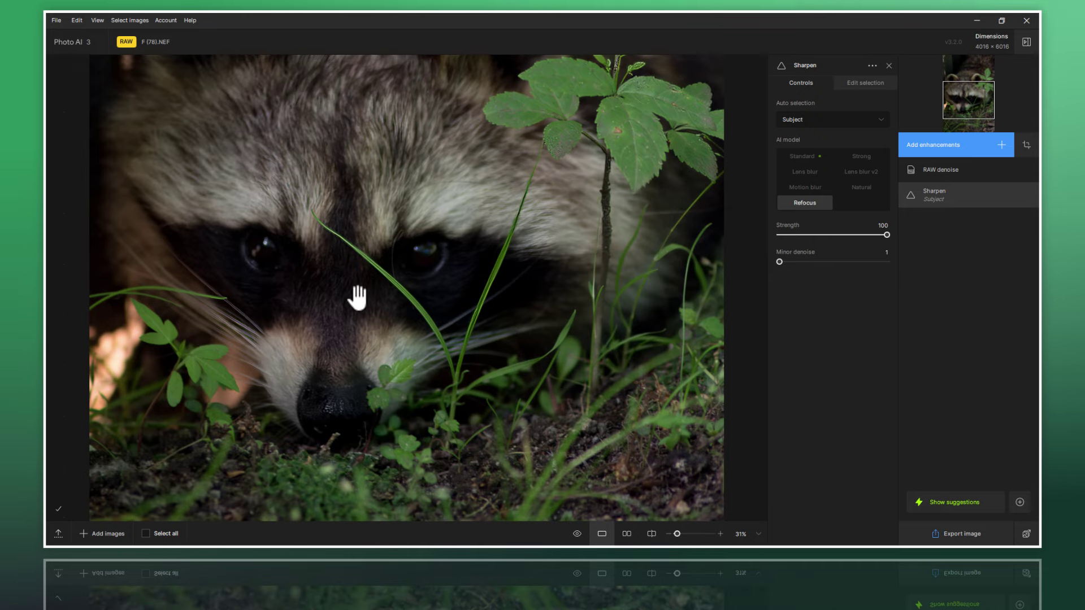
pyautogui.click(651, 536)
pyautogui.scroll(2, 395, 238)
pyautogui.scroll(1, 395, 226)
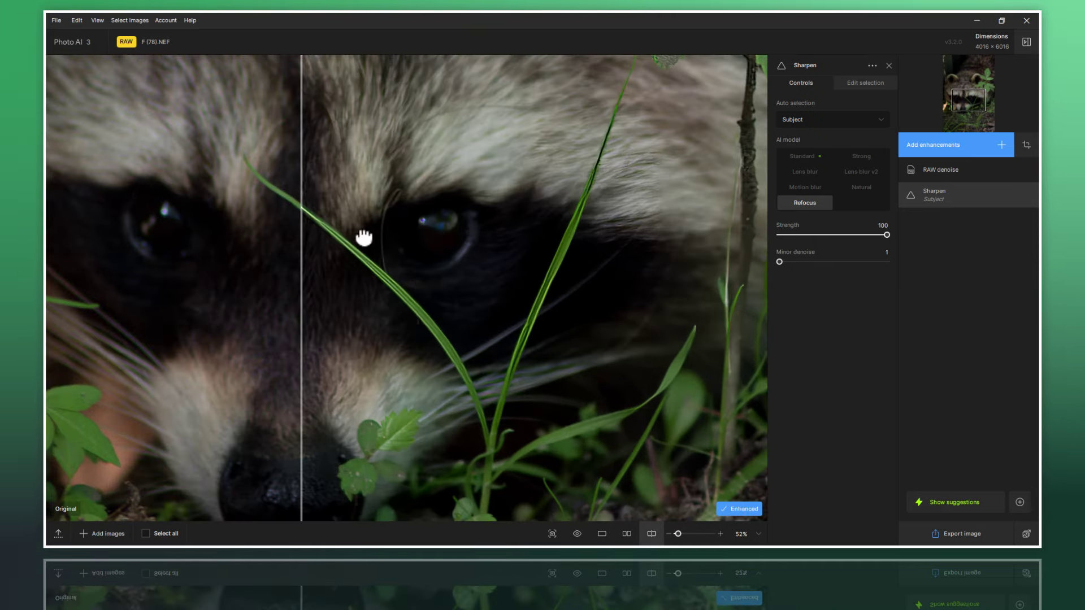
pyautogui.scroll(2, 363, 235)
pyautogui.scroll(2, 526, 266)
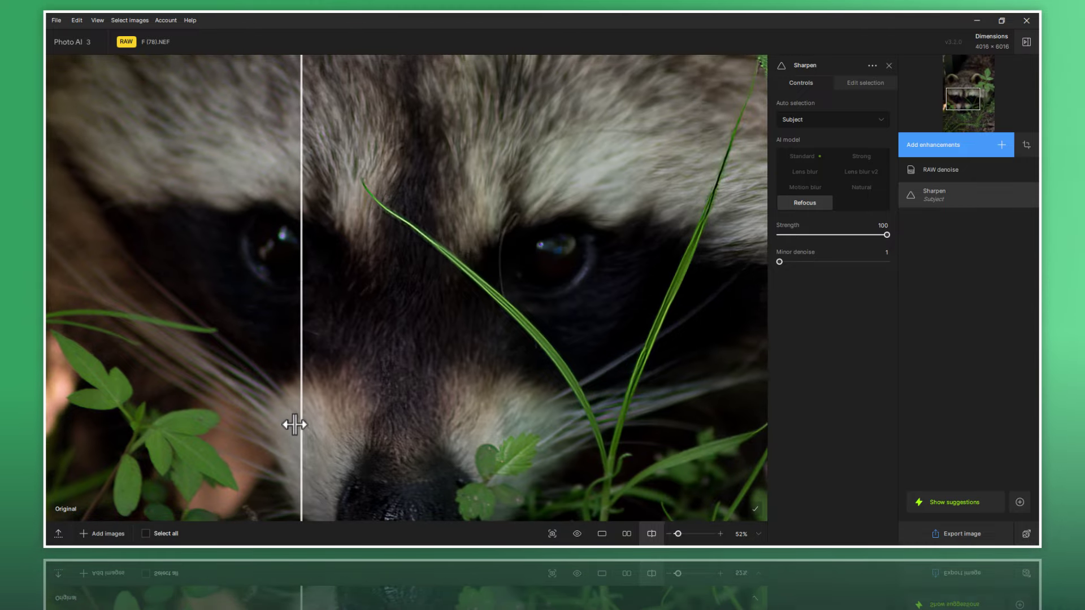
# Step: Sweep the comparison divider across the raccoon's face, whiskers and left eye
pyautogui.moveTo(297, 429)
pyautogui.mouseDown()
pyautogui.moveTo(643, 429)
pyautogui.moveTo(261, 429)
pyautogui.moveTo(611, 444)
pyautogui.moveTo(167, 426)
pyautogui.moveTo(560, 435)
pyautogui.moveTo(177, 402)
pyautogui.moveTo(657, 441)
pyautogui.moveTo(428, 412)
pyautogui.mouseUp()
pyautogui.scroll(-1, 221, 431)
pyautogui.moveTo(346, 416); pyautogui.dragTo(200, 397)
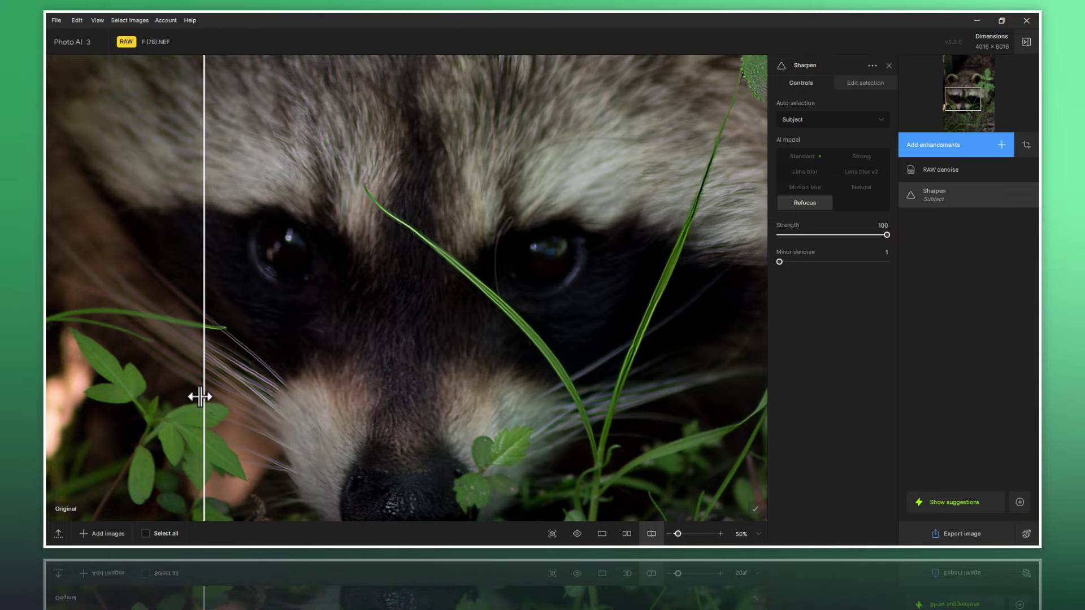
pyautogui.moveTo(200, 397)
pyautogui.mouseDown()
pyautogui.moveTo(616, 419)
pyautogui.moveTo(164, 363)
pyautogui.moveTo(615, 409)
pyautogui.moveTo(443, 395)
pyautogui.moveTo(644, 414)
pyautogui.moveTo(287, 386)
pyautogui.moveTo(676, 426)
pyautogui.moveTo(235, 381)
pyautogui.mouseUp()
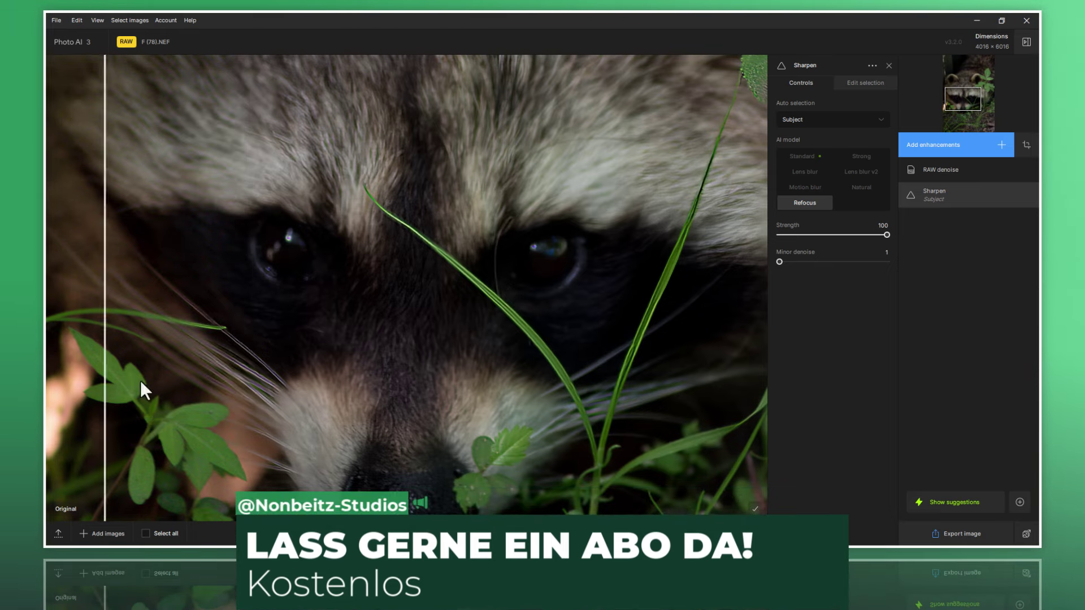
pyautogui.moveTo(141, 382)
pyautogui.mouseDown()
pyautogui.moveTo(455, 401)
pyautogui.moveTo(159, 421)
pyautogui.mouseUp()
pyautogui.moveTo(312, 424)
pyautogui.mouseDown()
pyautogui.moveTo(660, 439)
pyautogui.moveTo(153, 390)
pyautogui.mouseUp()
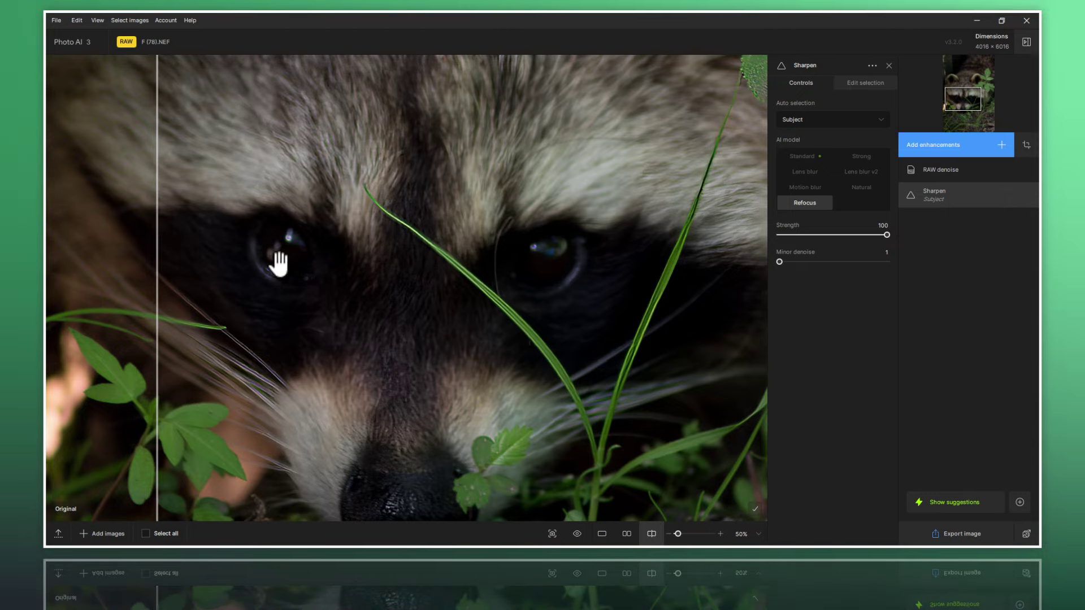
pyautogui.moveTo(152, 350)
pyautogui.mouseDown()
pyautogui.moveTo(553, 401)
pyautogui.moveTo(629, 424)
pyautogui.moveTo(291, 412)
pyautogui.moveTo(206, 386)
pyautogui.mouseUp()
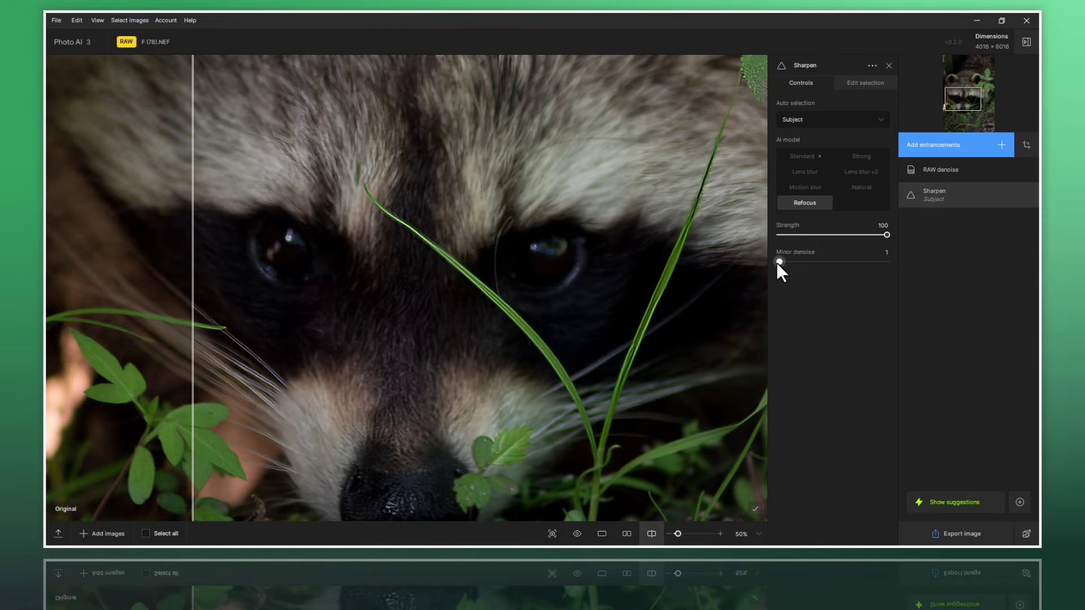
pyautogui.moveTo(778, 263); pyautogui.dragTo(903, 286)
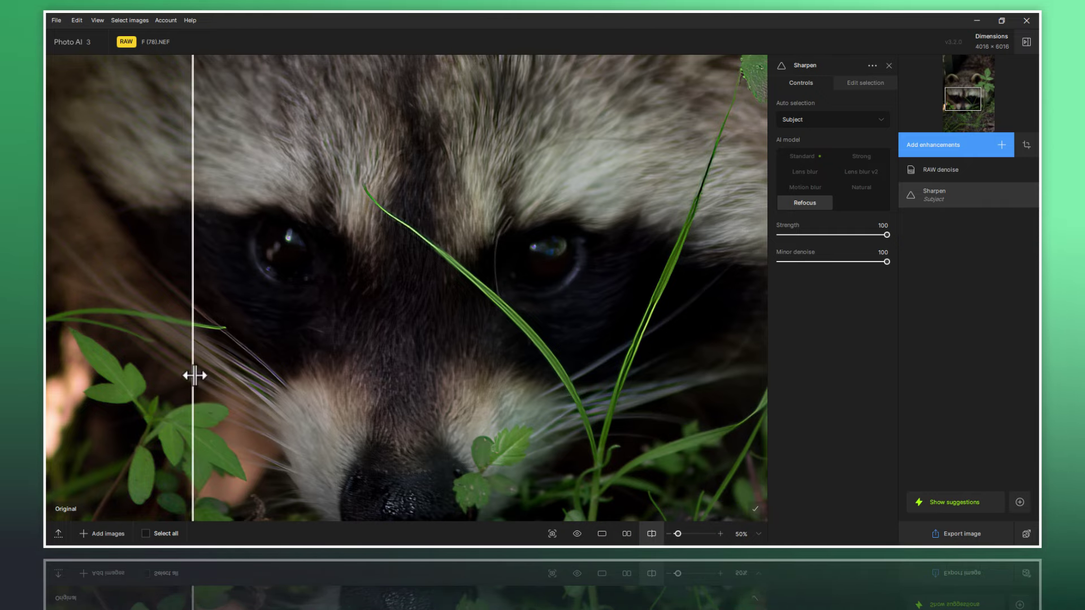
pyautogui.moveTo(230, 388)
pyautogui.mouseDown()
pyautogui.moveTo(610, 415)
pyautogui.moveTo(150, 382)
pyautogui.moveTo(669, 429)
pyautogui.moveTo(204, 384)
pyautogui.mouseUp()
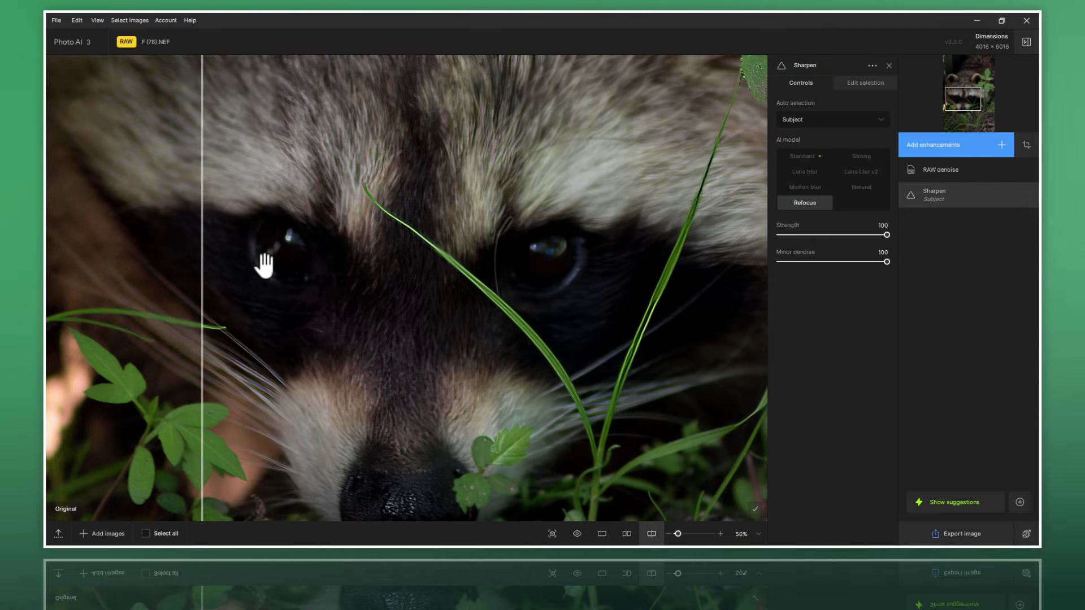
pyautogui.moveTo(886, 262); pyautogui.dragTo(711, 275)
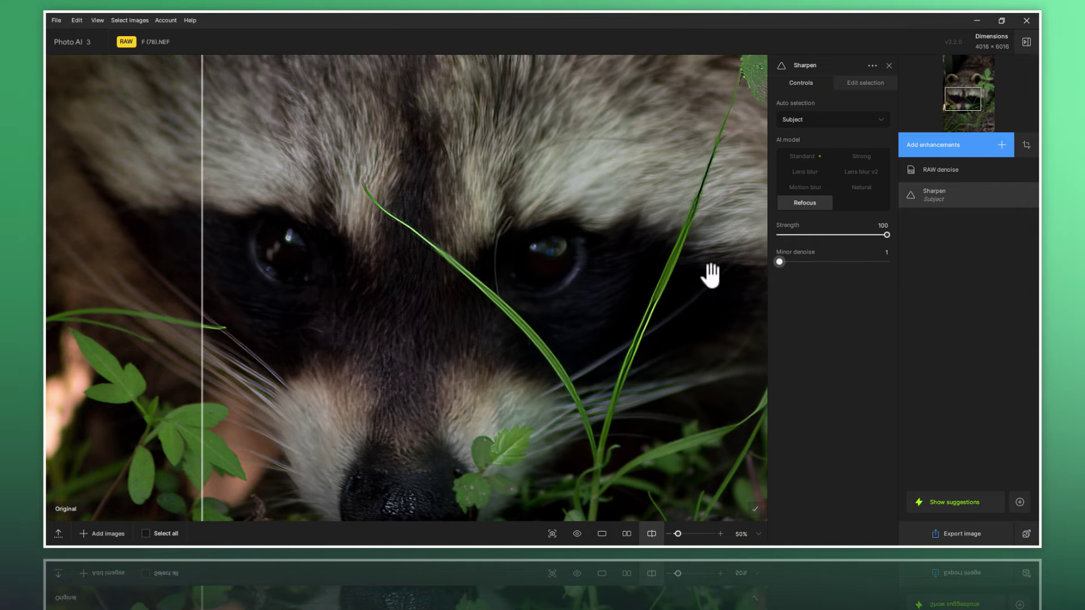
pyautogui.click(854, 179)
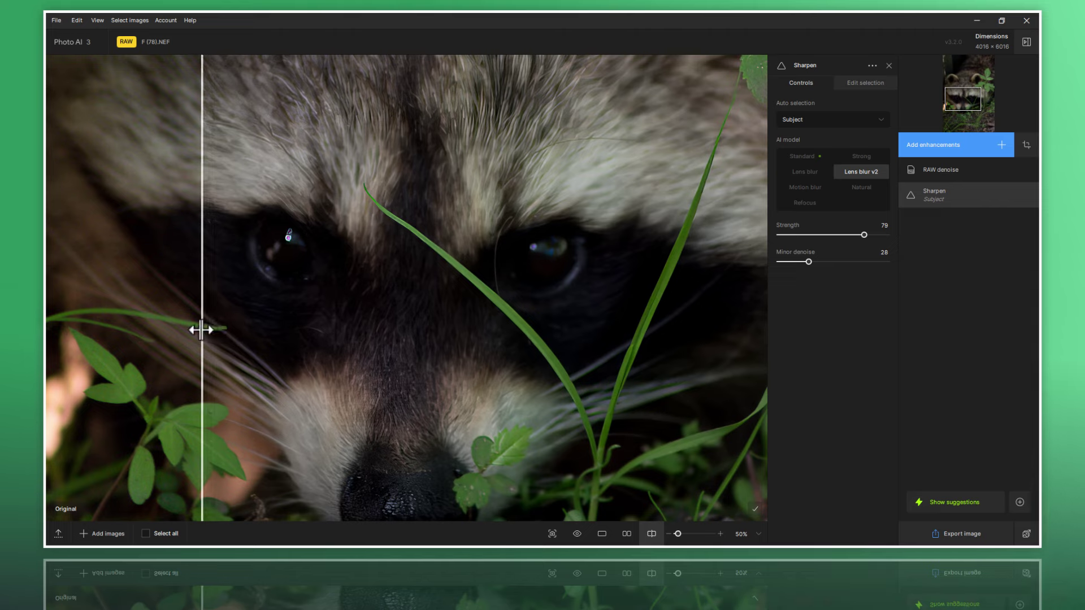
pyautogui.moveTo(206, 335)
pyautogui.mouseDown()
pyautogui.moveTo(625, 376)
pyautogui.moveTo(141, 339)
pyautogui.moveTo(606, 400)
pyautogui.moveTo(174, 354)
pyautogui.moveTo(572, 402)
pyautogui.moveTo(259, 368)
pyautogui.mouseUp()
pyautogui.scroll(-5, 399, 268)
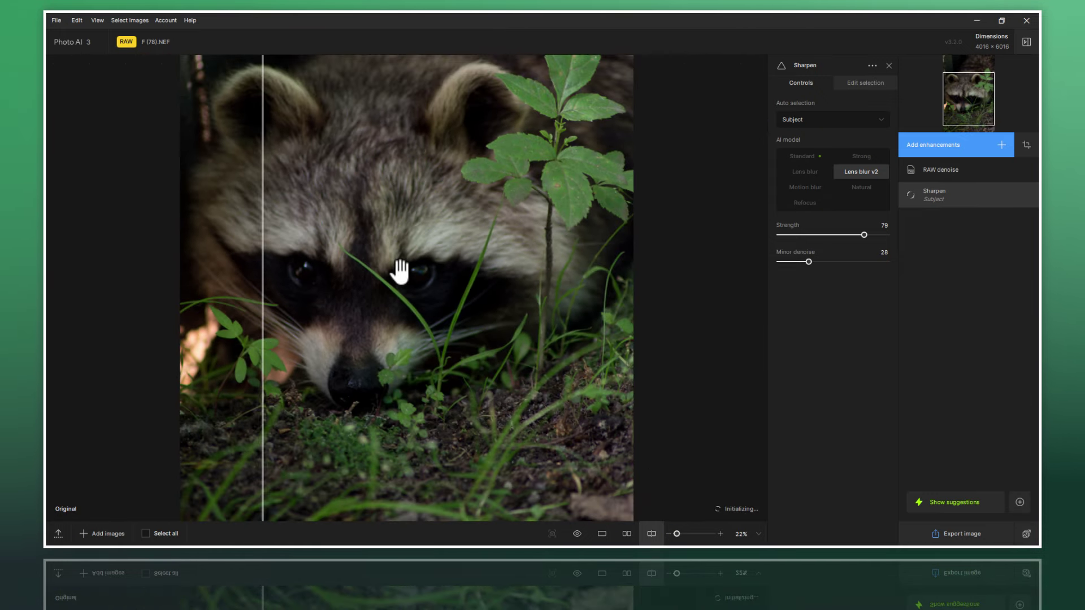
pyautogui.moveTo(395, 254); pyautogui.dragTo(460, 303)
pyautogui.scroll(-1, 450, 317)
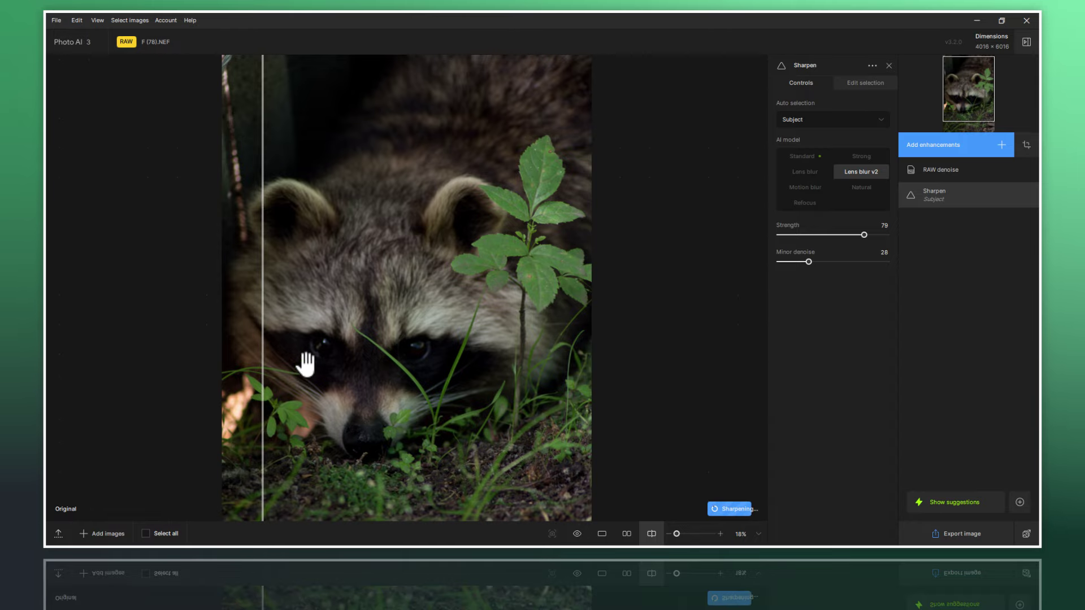
pyautogui.scroll(3, 305, 365)
pyautogui.moveTo(431, 351)
pyautogui.mouseDown()
pyautogui.moveTo(404, 281)
pyautogui.moveTo(381, 376)
pyautogui.mouseUp()
pyautogui.scroll(-1, 354, 279)
pyautogui.moveTo(364, 288); pyautogui.dragTo(381, 213)
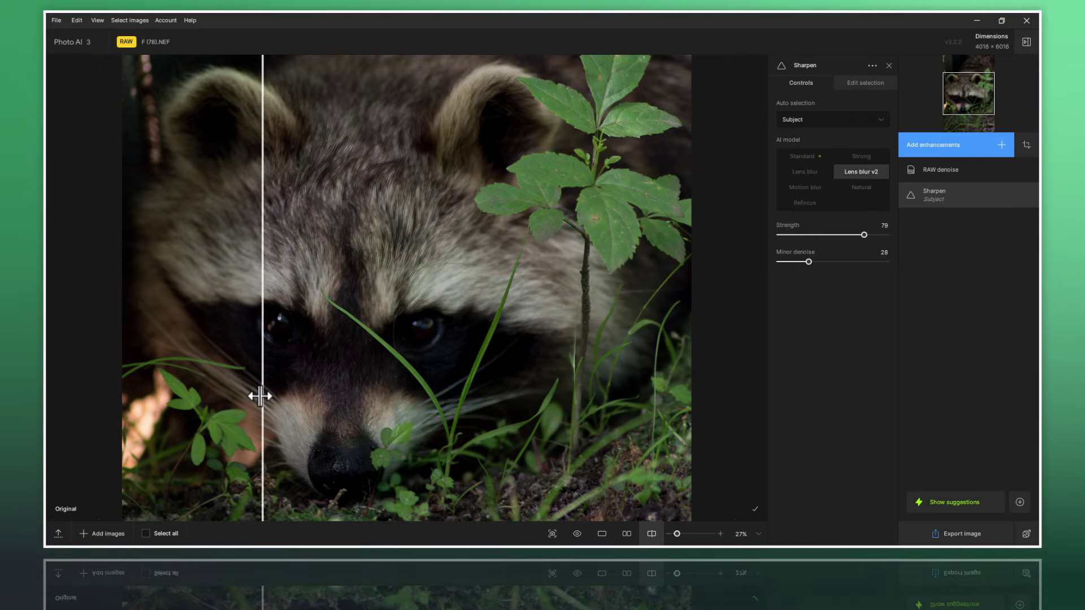
pyautogui.moveTo(260, 396)
pyautogui.mouseDown()
pyautogui.moveTo(598, 431)
pyautogui.moveTo(403, 430)
pyautogui.moveTo(604, 433)
pyautogui.moveTo(398, 431)
pyautogui.moveTo(109, 405)
pyautogui.mouseUp()
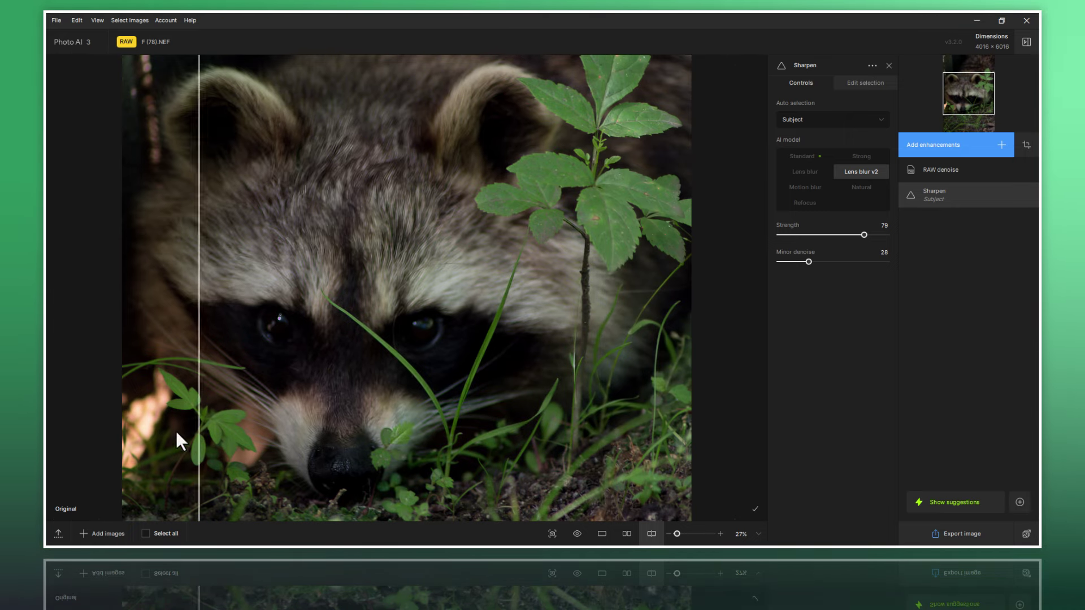
pyautogui.moveTo(177, 434)
pyautogui.mouseDown()
pyautogui.moveTo(145, 430)
pyautogui.moveTo(496, 459)
pyautogui.moveTo(441, 461)
pyautogui.mouseUp()
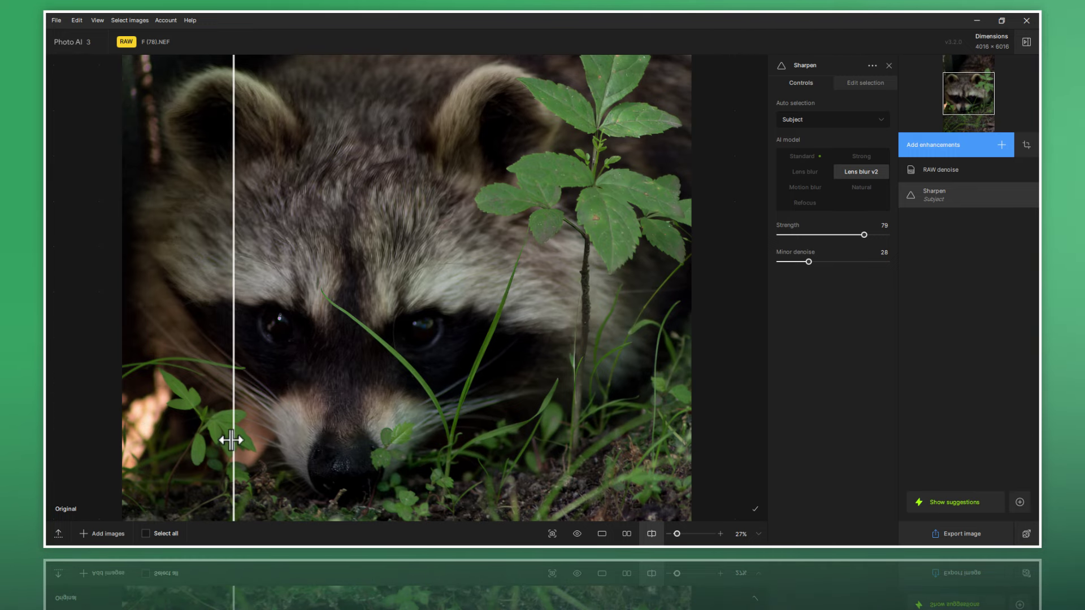
pyautogui.moveTo(231, 441)
pyautogui.mouseDown()
pyautogui.moveTo(557, 460)
pyautogui.moveTo(501, 467)
pyautogui.moveTo(203, 446)
pyautogui.mouseUp()
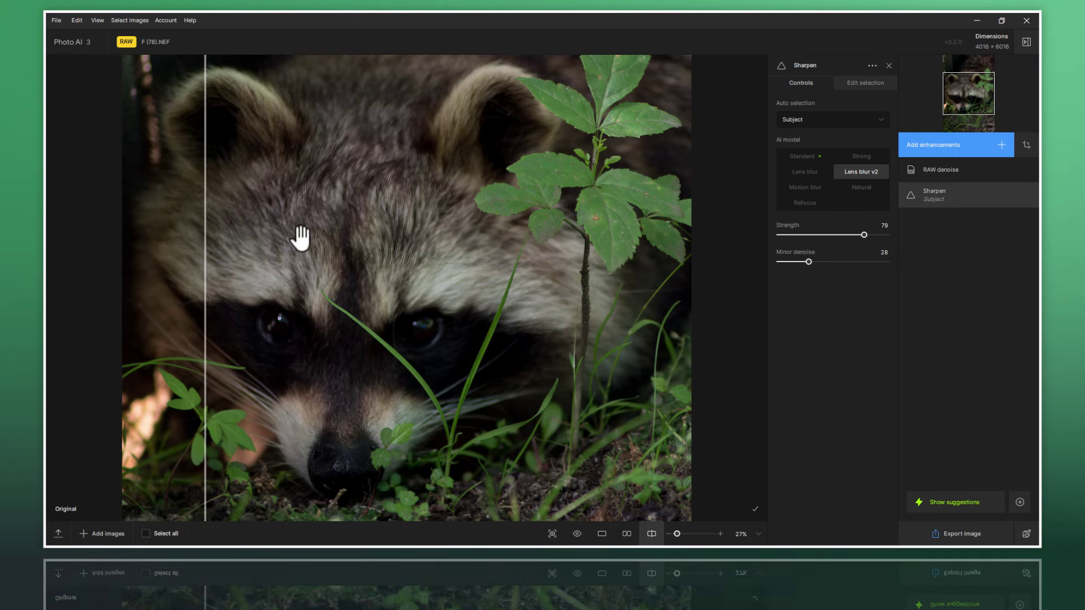
pyautogui.scroll(1, 424, 252)
pyautogui.scroll(1, 260, 223)
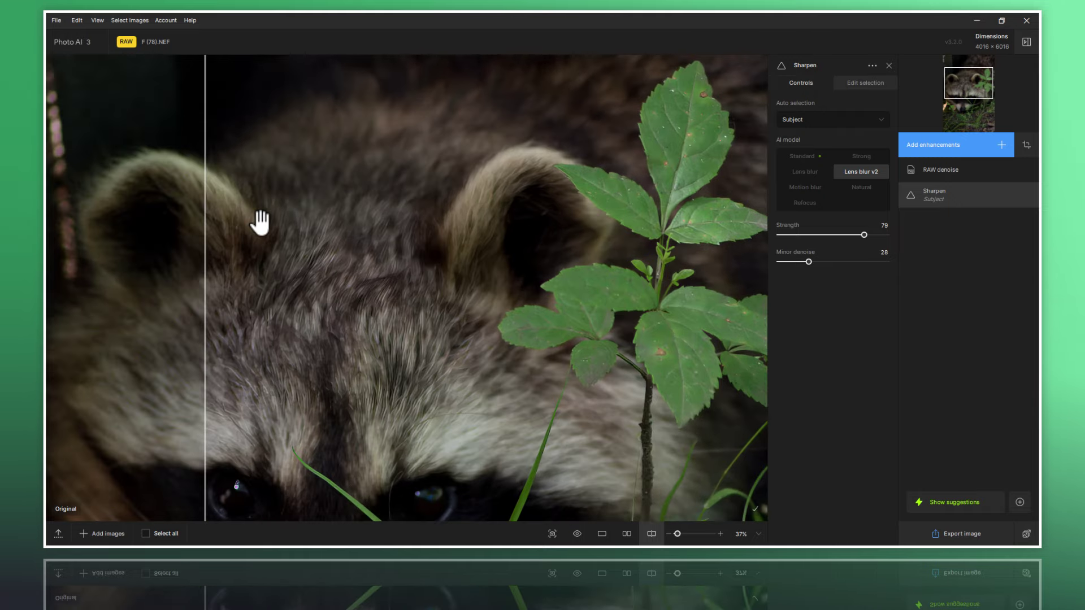
pyautogui.scroll(1, 260, 222)
pyautogui.scroll(1, 593, 303)
pyautogui.scroll(1, 396, 294)
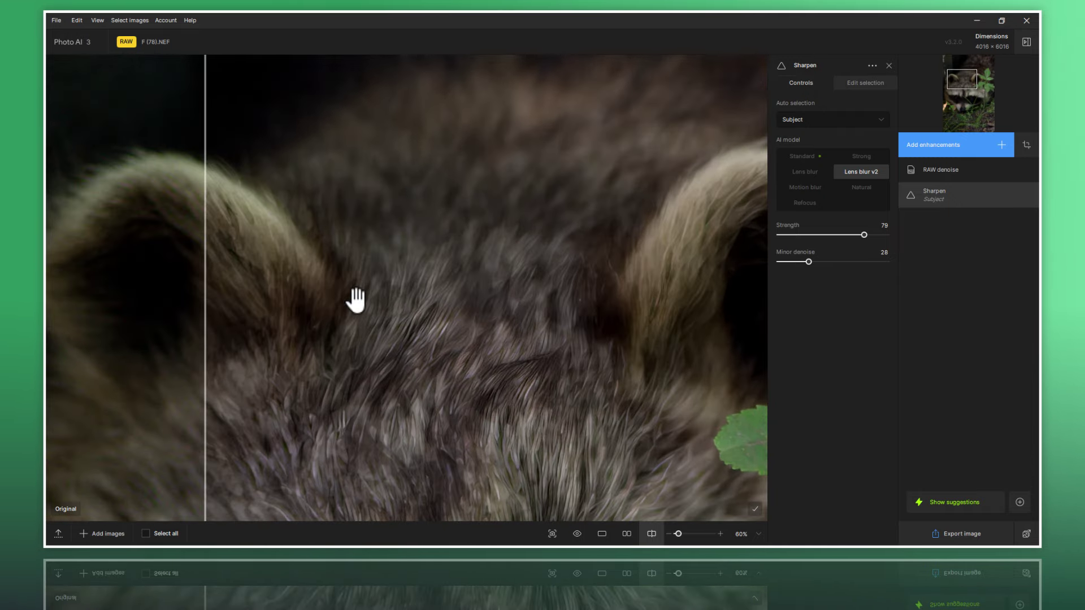
pyautogui.scroll(1, 356, 300)
pyautogui.scroll(1, 540, 327)
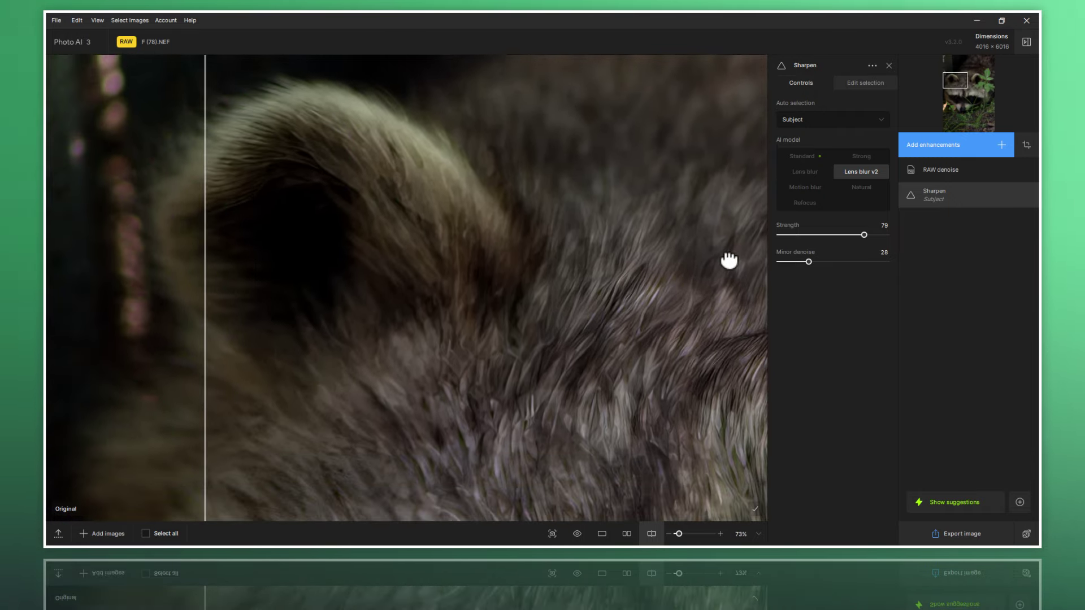
pyautogui.scroll(1, 448, 228)
pyautogui.scroll(1, 545, 283)
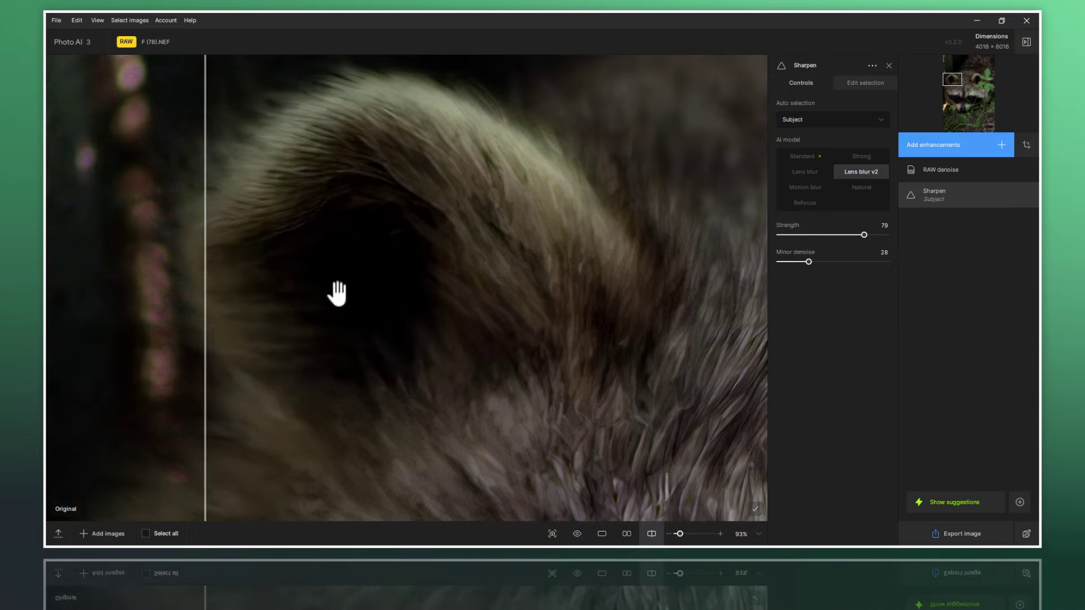
pyautogui.moveTo(337, 293); pyautogui.dragTo(311, 362)
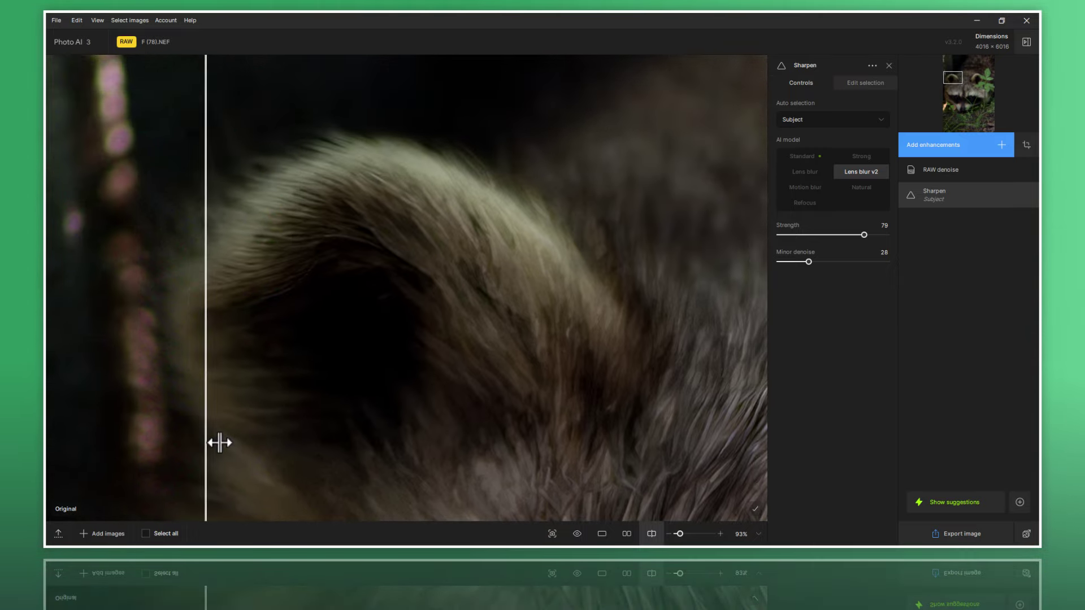
pyautogui.moveTo(219, 442)
pyautogui.mouseDown()
pyautogui.moveTo(605, 464)
pyautogui.moveTo(472, 473)
pyautogui.moveTo(93, 434)
pyautogui.moveTo(557, 460)
pyautogui.moveTo(153, 439)
pyautogui.mouseUp()
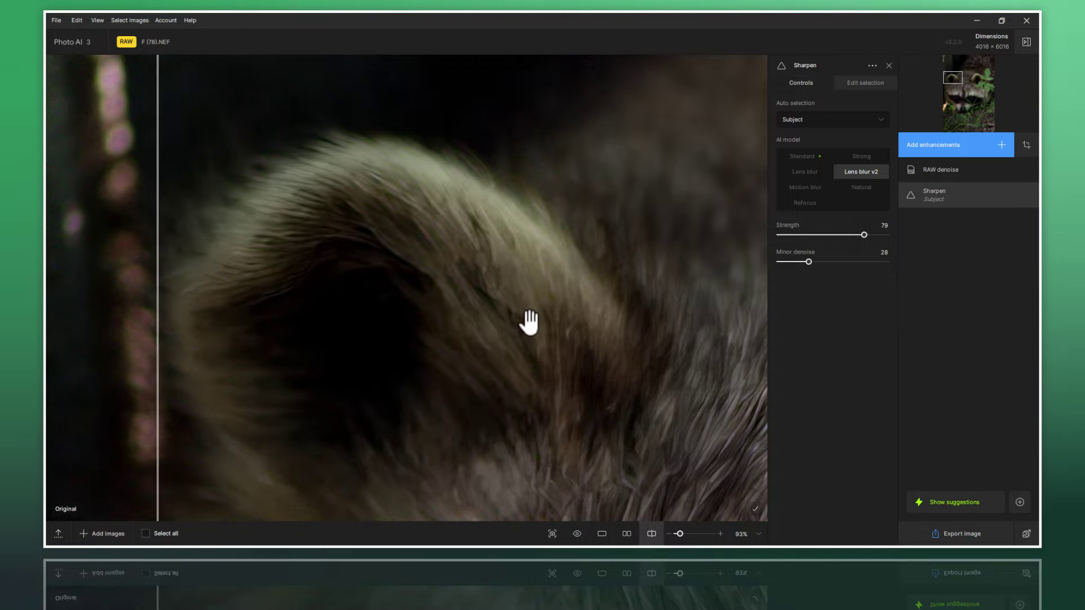
pyautogui.click(800, 205)
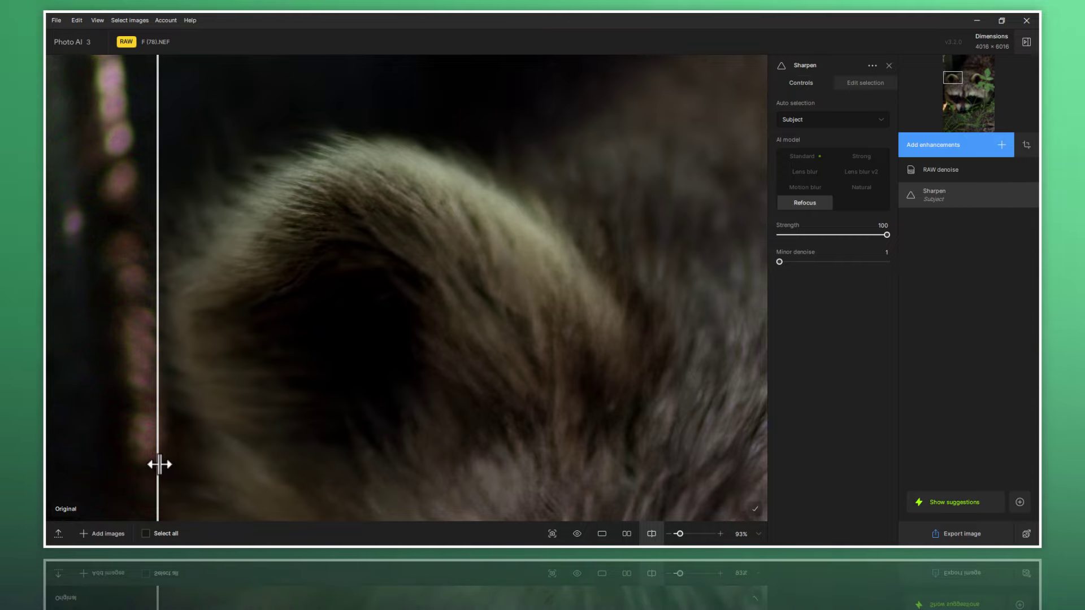
# Step: Compare the ear fur in split view and lower Refocus strength from 100 to 50
pyautogui.moveTo(158, 465); pyautogui.dragTo(663, 493)
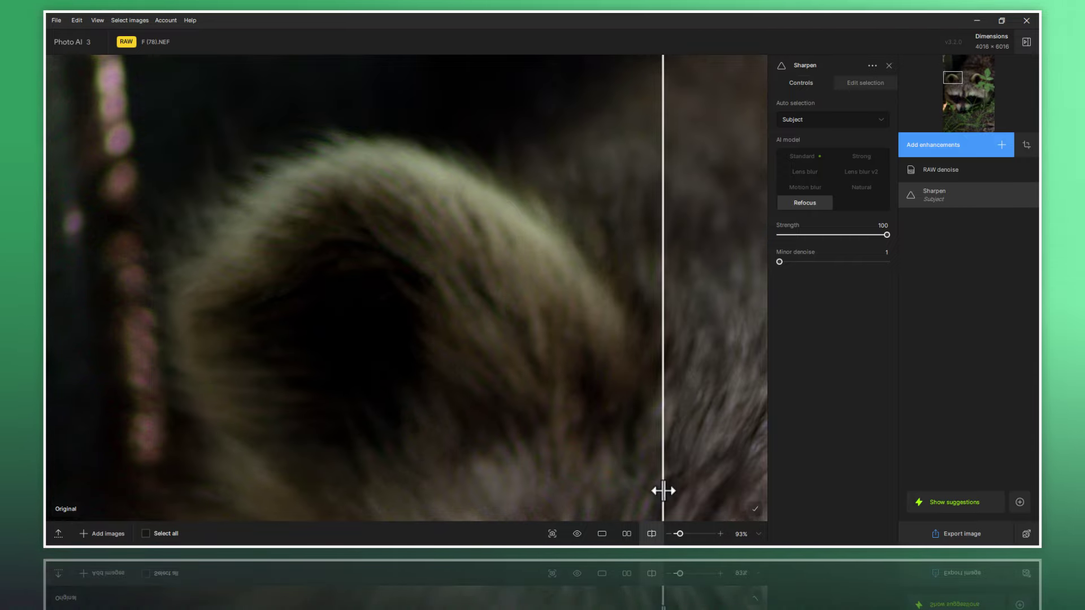
pyautogui.moveTo(664, 491); pyautogui.dragTo(118, 482)
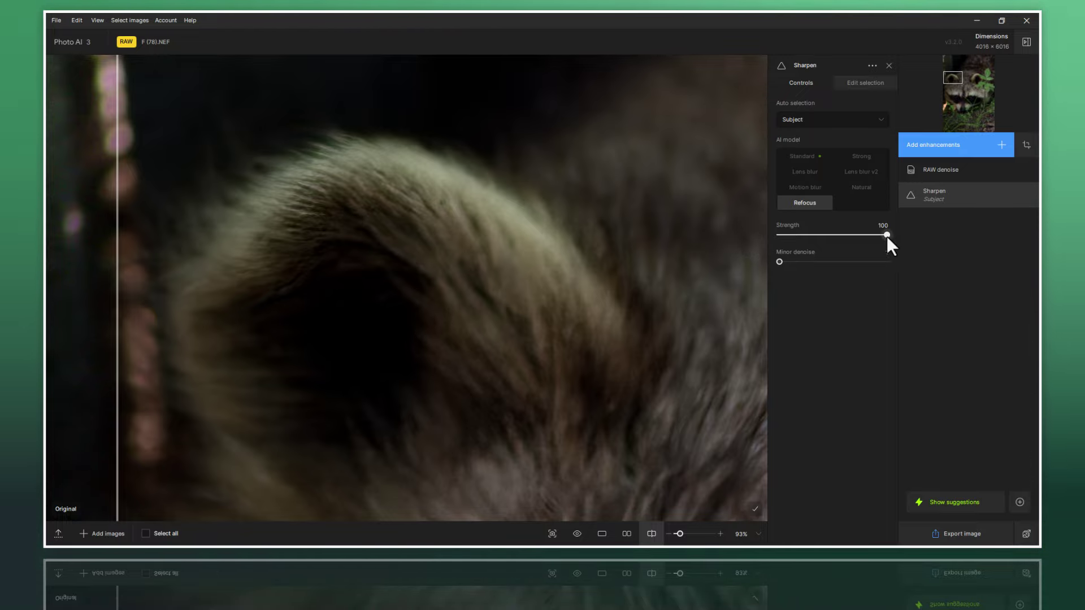
pyautogui.moveTo(887, 235); pyautogui.dragTo(832, 237)
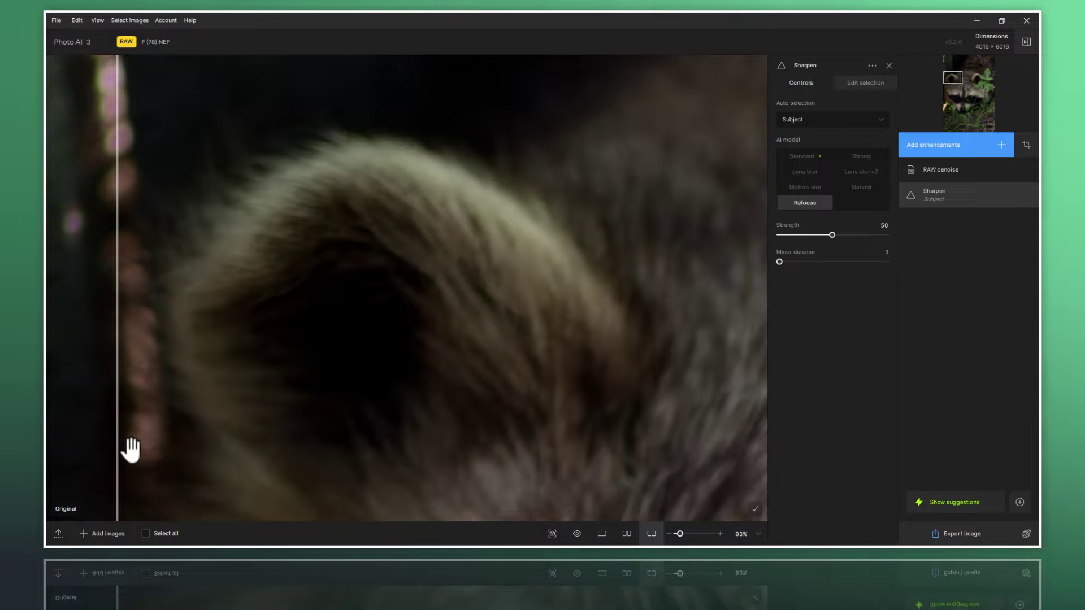
pyautogui.moveTo(119, 450); pyautogui.dragTo(554, 472)
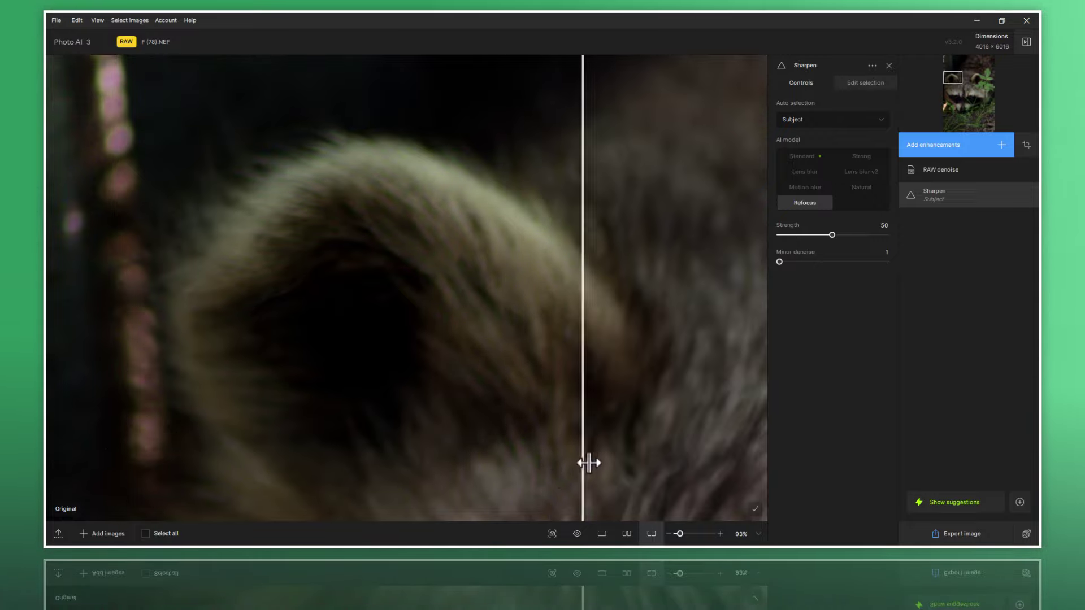
pyautogui.moveTo(589, 463); pyautogui.dragTo(480, 474)
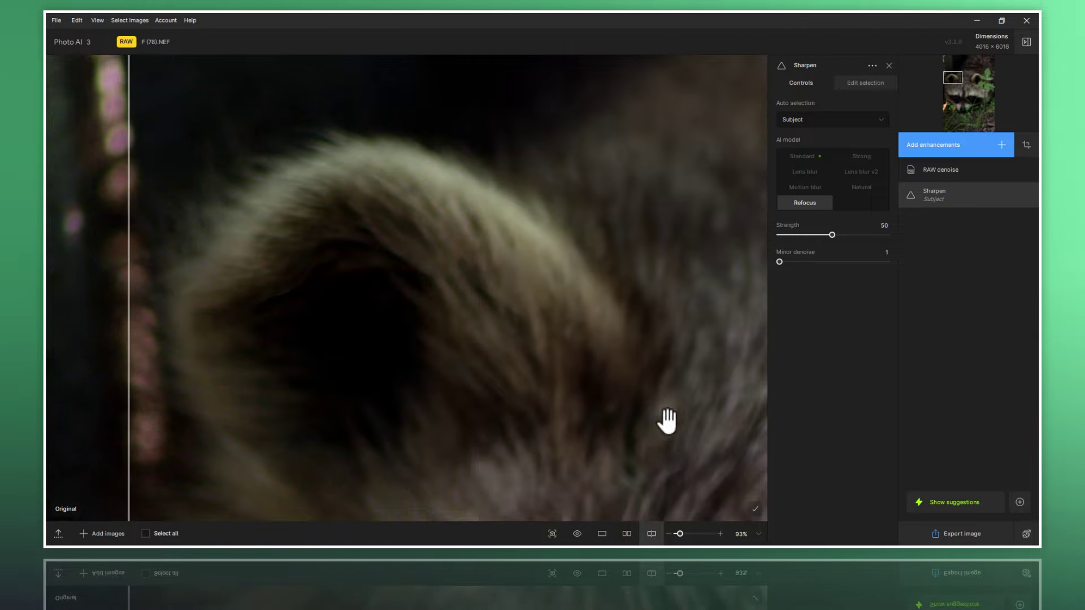
pyautogui.moveTo(667, 421)
pyautogui.mouseDown()
pyautogui.moveTo(443, 370)
pyautogui.moveTo(419, 182)
pyautogui.mouseUp()
pyautogui.moveTo(480, 441); pyautogui.dragTo(460, 335)
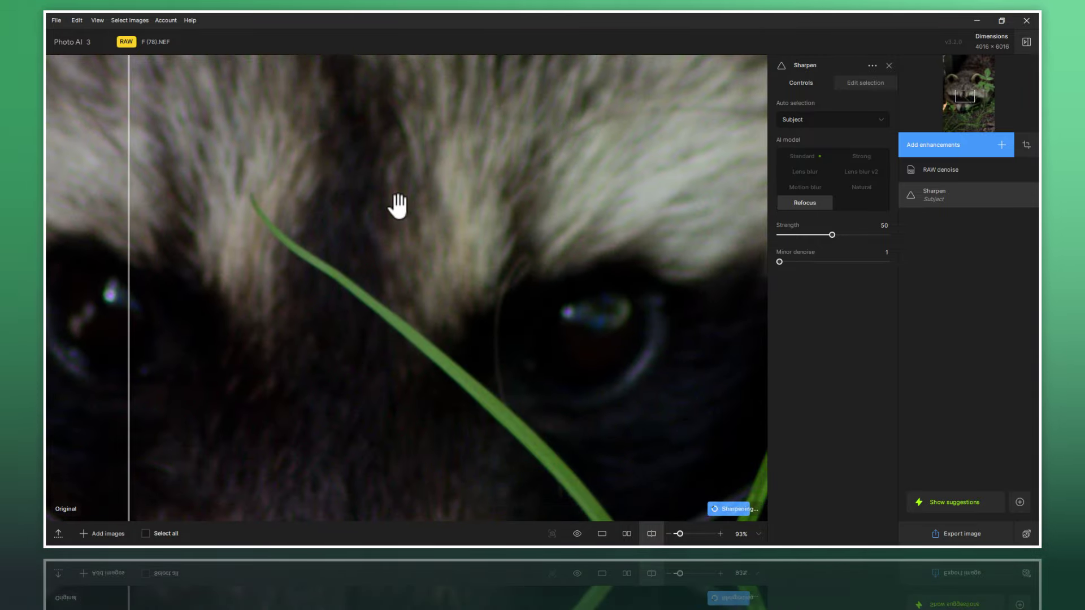
pyautogui.scroll(-3, 398, 206)
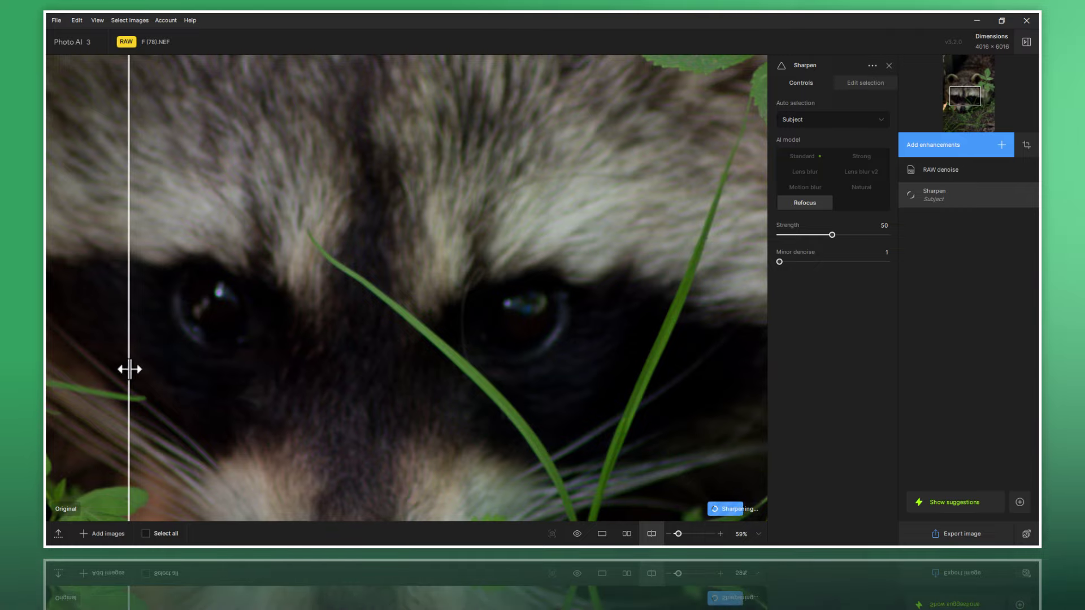
pyautogui.moveTo(126, 368)
pyautogui.mouseDown()
pyautogui.moveTo(574, 412)
pyautogui.moveTo(194, 400)
pyautogui.moveTo(425, 419)
pyautogui.mouseUp()
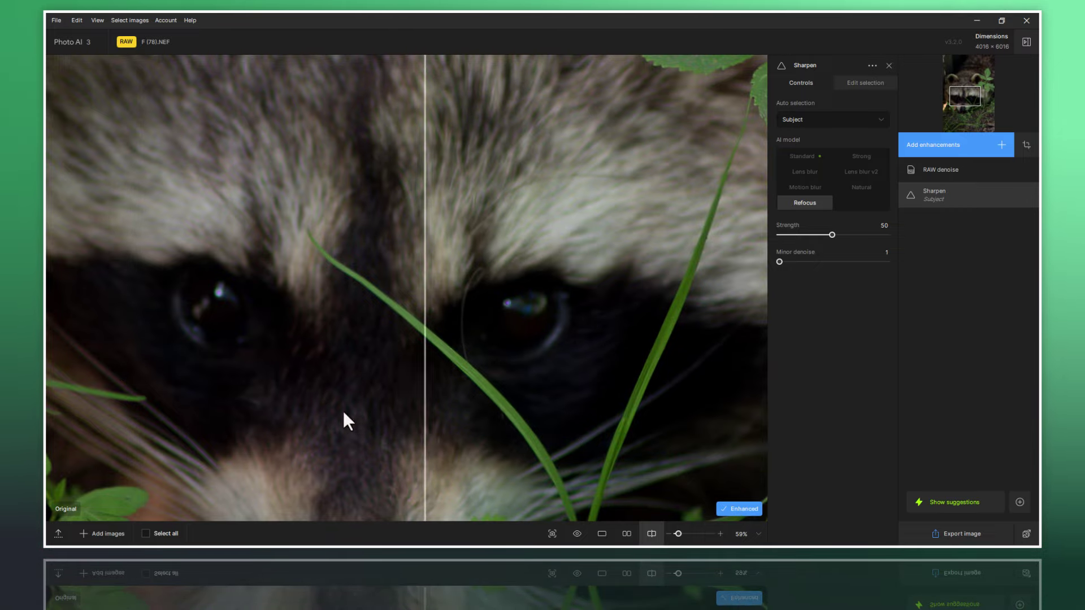
pyautogui.scroll(-4, 362, 311)
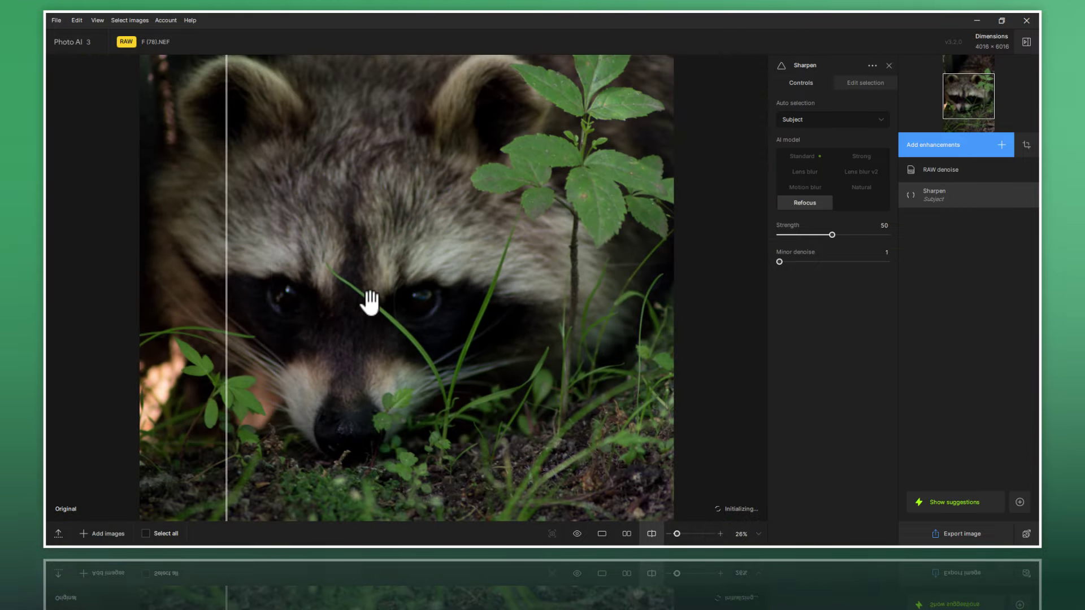
pyautogui.scroll(1, 293, 327)
pyautogui.scroll(1, 644, 153)
pyautogui.scroll(1, 521, 237)
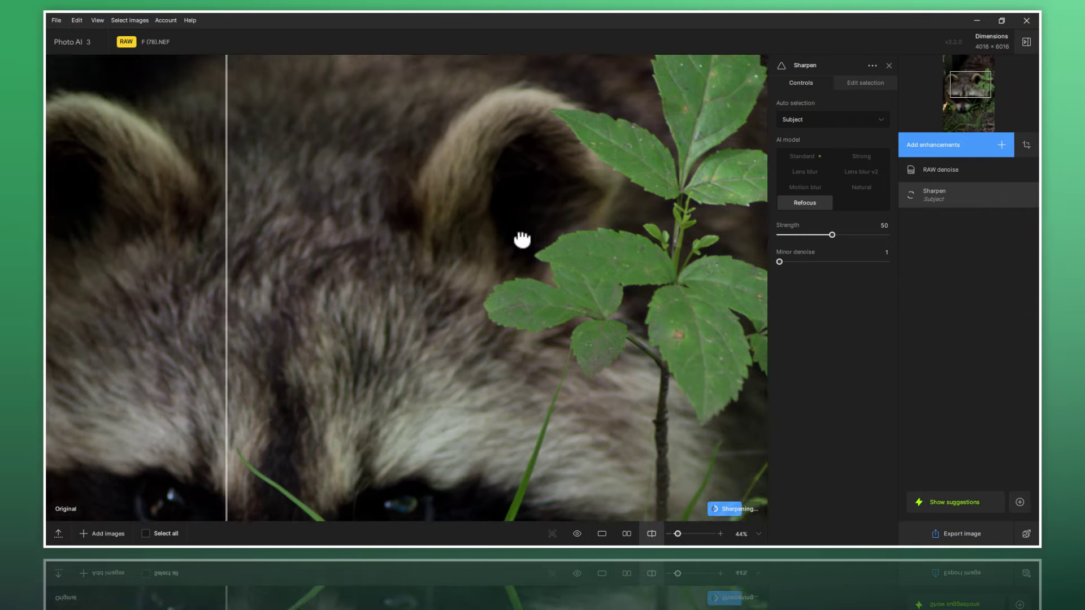
pyautogui.scroll(2, 576, 320)
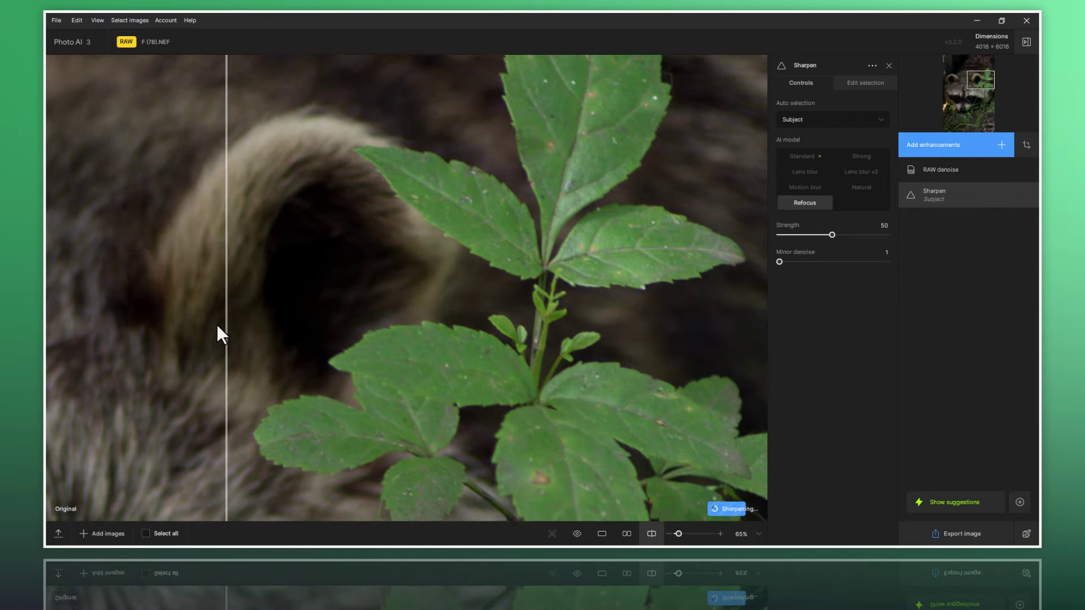
pyautogui.moveTo(222, 335); pyautogui.dragTo(211, 367)
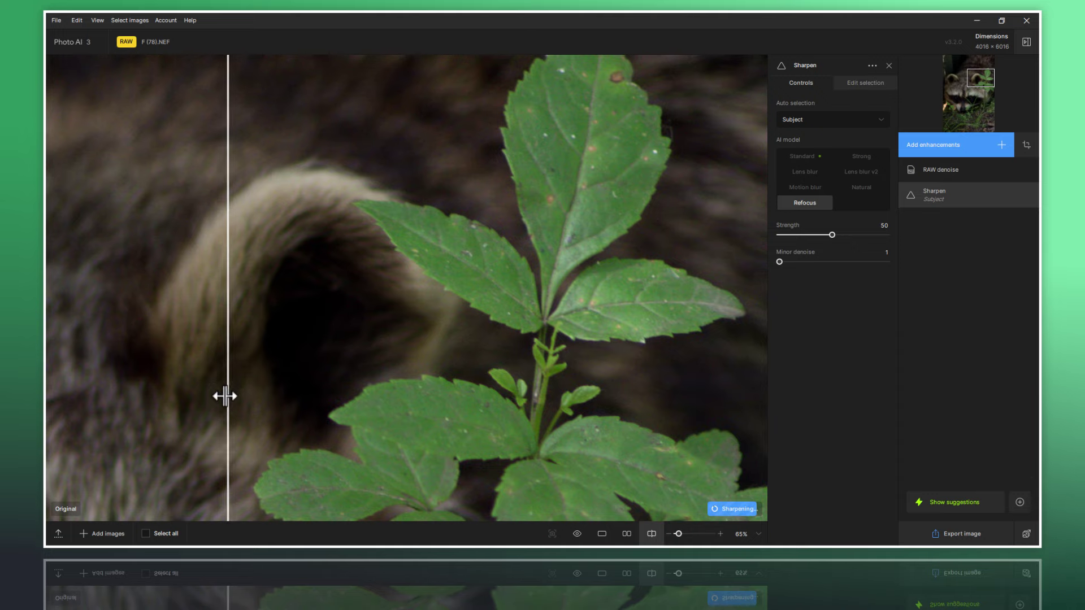
pyautogui.moveTo(226, 388); pyautogui.dragTo(731, 429)
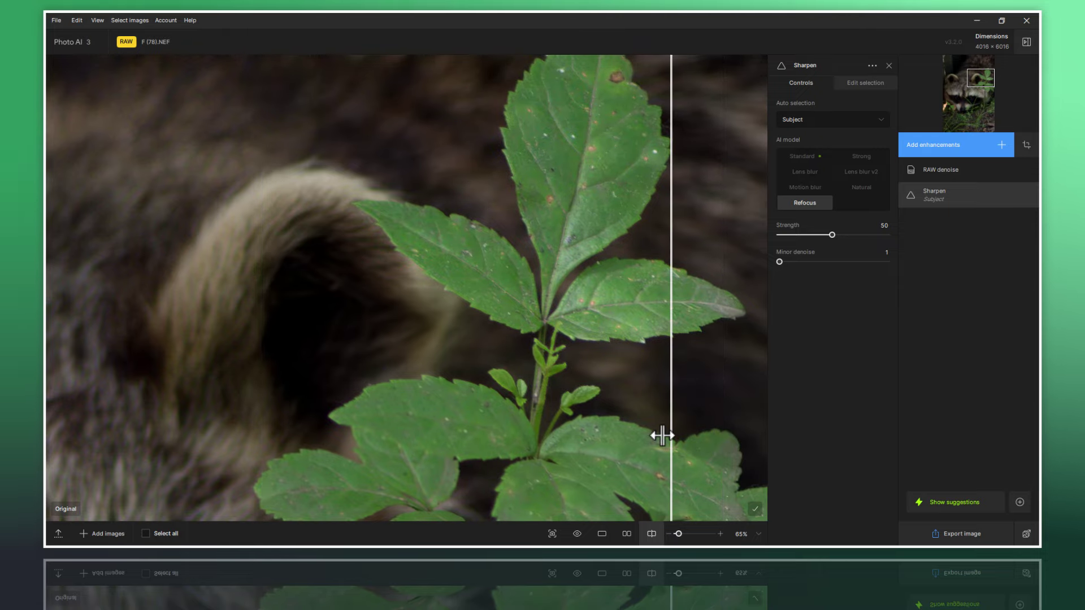
pyautogui.moveTo(663, 435)
pyautogui.mouseDown()
pyautogui.moveTo(315, 412)
pyautogui.moveTo(435, 436)
pyautogui.moveTo(603, 426)
pyautogui.moveTo(144, 408)
pyautogui.moveTo(574, 434)
pyautogui.moveTo(233, 399)
pyautogui.moveTo(703, 407)
pyautogui.moveTo(367, 382)
pyautogui.mouseUp()
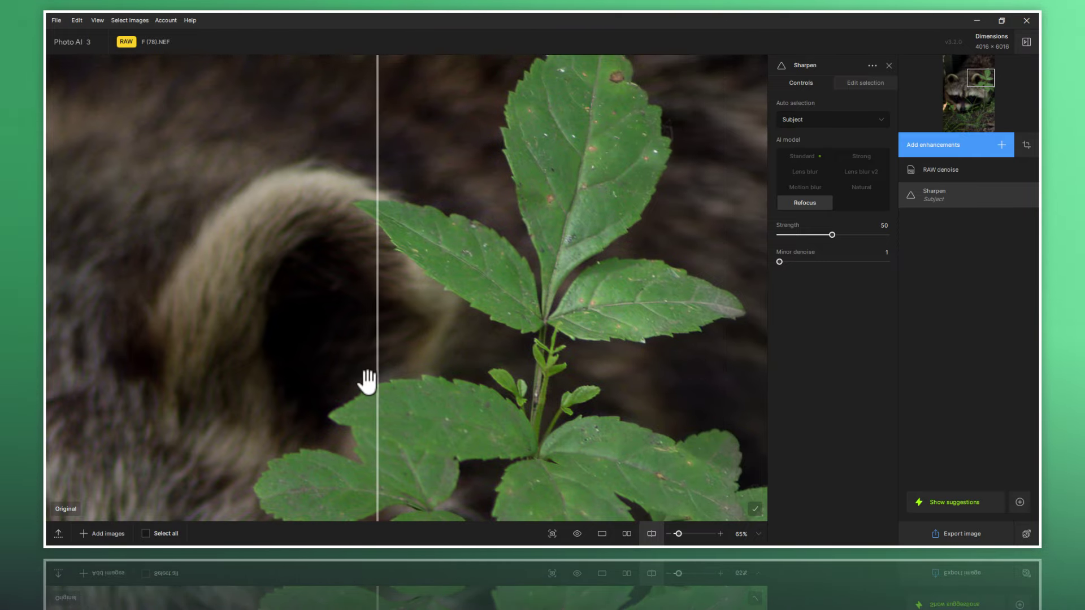
pyautogui.moveTo(588, 401); pyautogui.dragTo(728, 403)
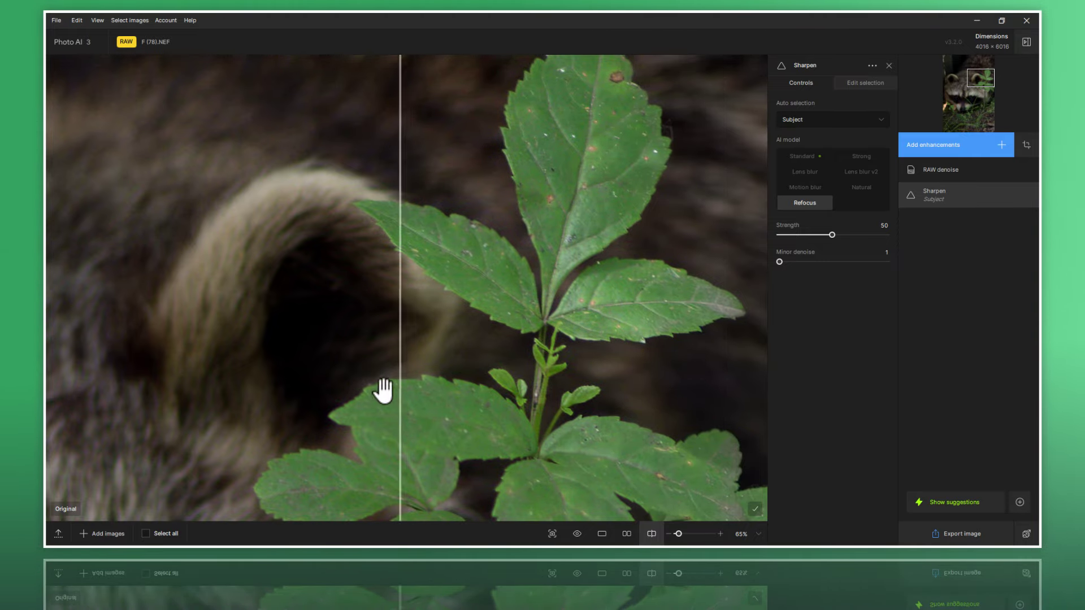
pyautogui.moveTo(383, 391)
pyautogui.mouseDown()
pyautogui.moveTo(693, 415)
pyautogui.moveTo(277, 396)
pyautogui.mouseUp()
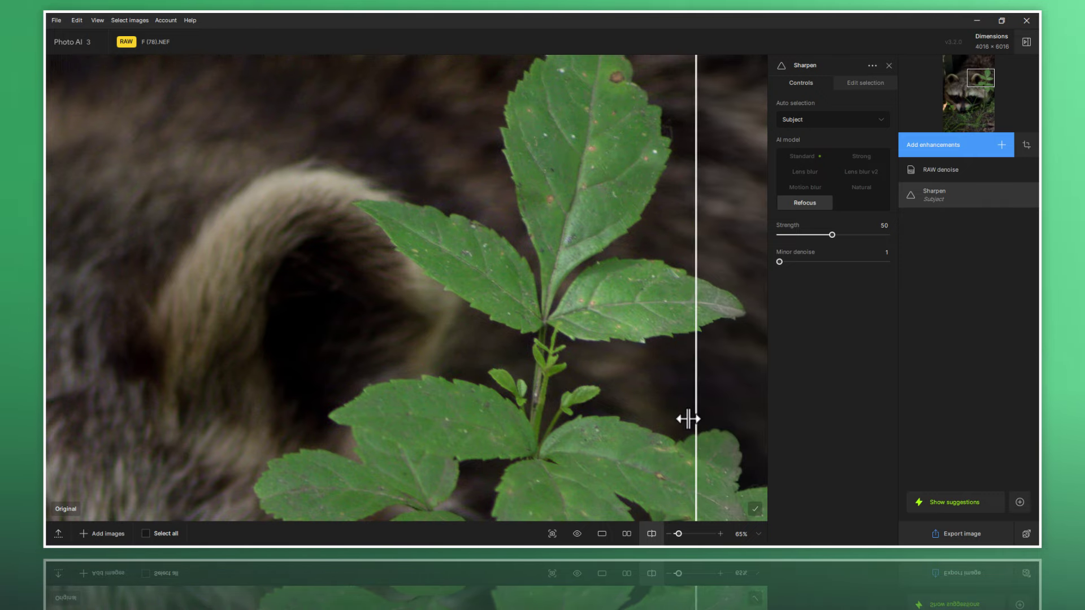
pyautogui.moveTo(689, 419); pyautogui.dragTo(334, 400)
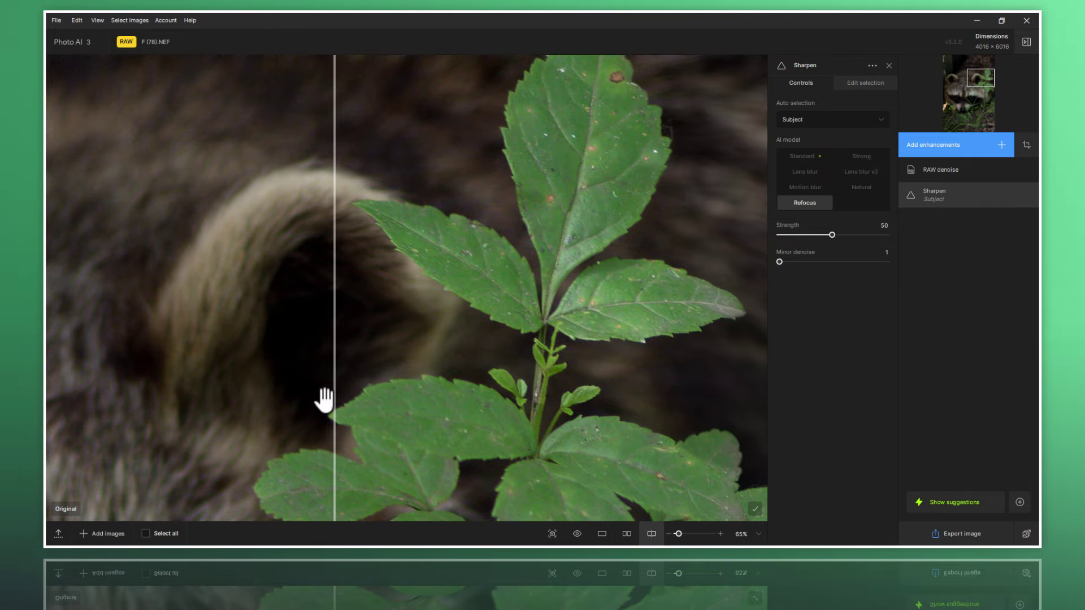
# Step: Switch Sharpen to the Natural model (strength 42, minor denoise 9), comparing ear fur and leaves
pyautogui.click(864, 191)
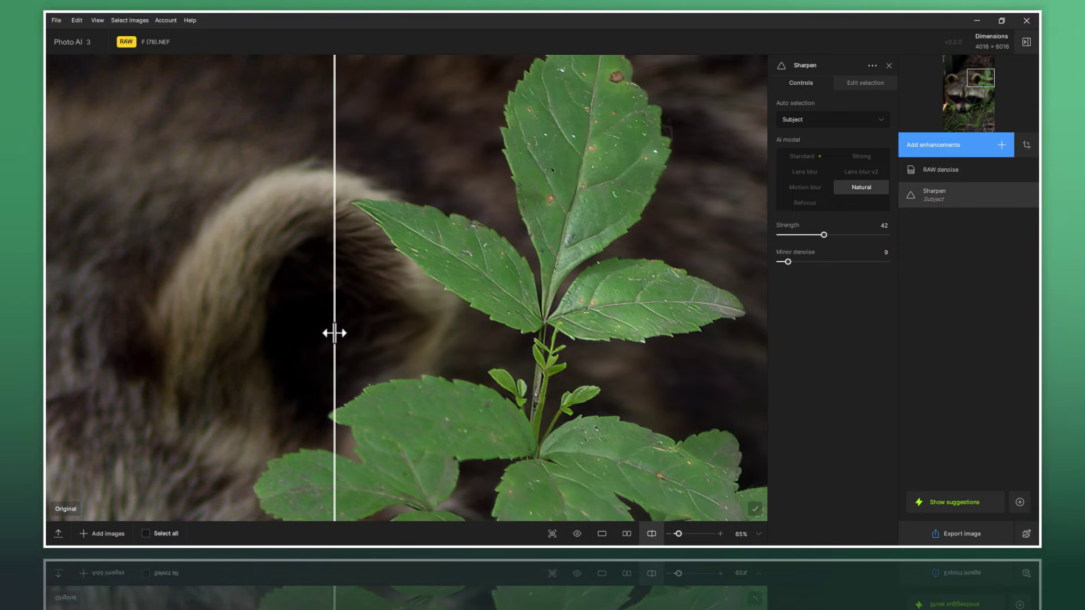
pyautogui.moveTo(334, 333)
pyautogui.mouseDown()
pyautogui.moveTo(138, 337)
pyautogui.moveTo(402, 339)
pyautogui.moveTo(54, 318)
pyautogui.moveTo(310, 323)
pyautogui.mouseUp()
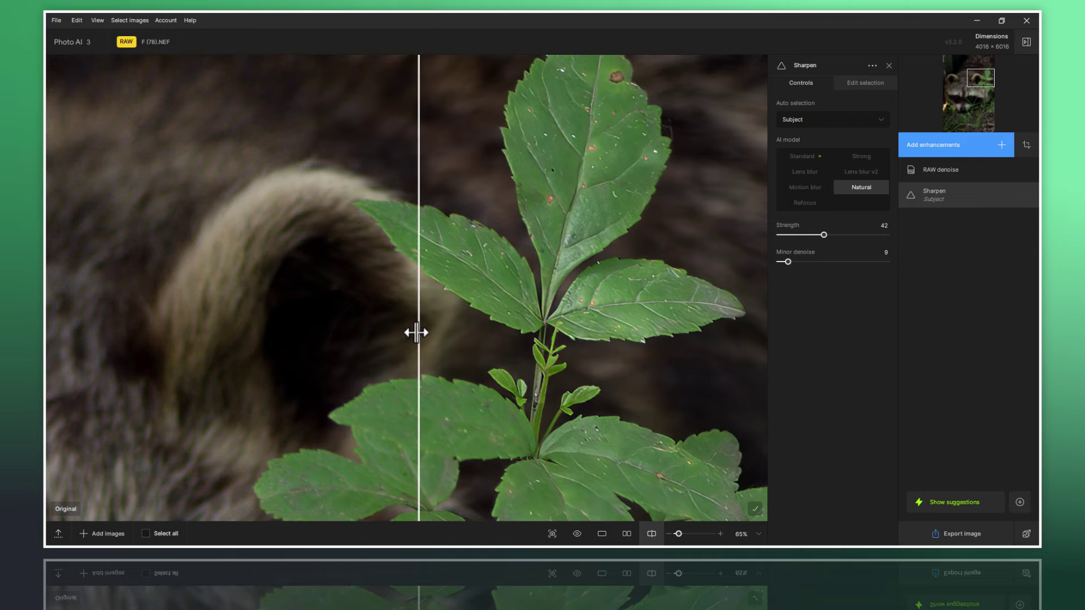
pyautogui.moveTo(417, 333)
pyautogui.mouseDown()
pyautogui.moveTo(125, 324)
pyautogui.moveTo(373, 346)
pyautogui.moveTo(170, 345)
pyautogui.moveTo(192, 349)
pyautogui.moveTo(376, 355)
pyautogui.mouseUp()
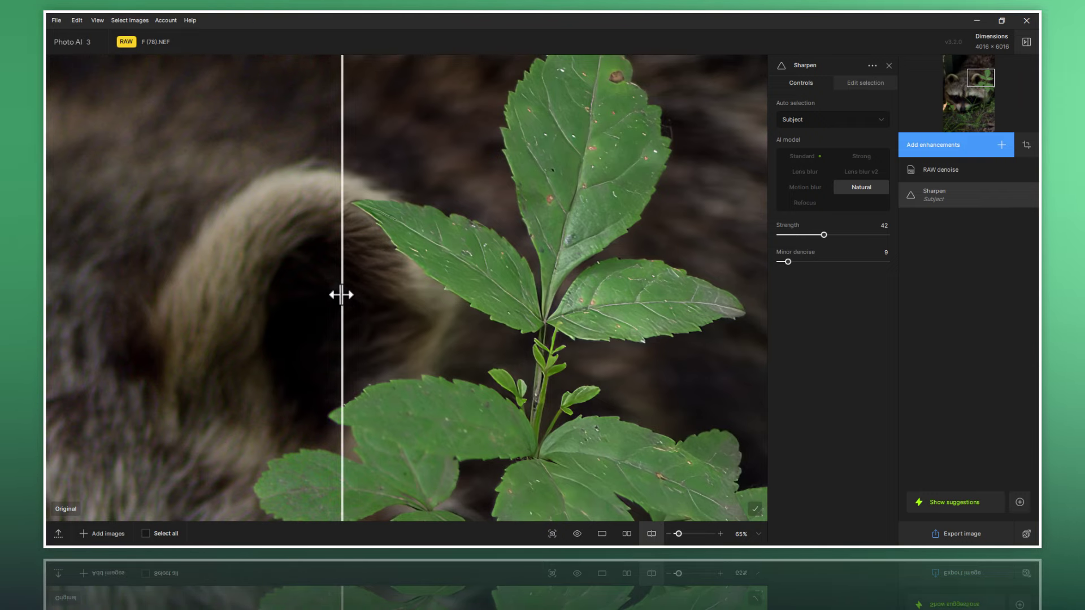
pyautogui.moveTo(342, 311)
pyautogui.mouseDown()
pyautogui.moveTo(521, 339)
pyautogui.moveTo(346, 327)
pyautogui.moveTo(671, 337)
pyautogui.moveTo(344, 315)
pyautogui.moveTo(657, 348)
pyautogui.moveTo(334, 332)
pyautogui.moveTo(684, 354)
pyautogui.moveTo(402, 353)
pyautogui.moveTo(668, 375)
pyautogui.moveTo(465, 380)
pyautogui.moveTo(680, 387)
pyautogui.mouseUp()
pyautogui.moveTo(532, 389)
pyautogui.mouseDown()
pyautogui.moveTo(468, 380)
pyautogui.moveTo(683, 380)
pyautogui.moveTo(457, 368)
pyautogui.moveTo(676, 373)
pyautogui.moveTo(486, 373)
pyautogui.mouseUp()
# Step: Zoom out and sweep the divider to compare the whole raccoon face
pyautogui.scroll(-2, 494, 308)
pyautogui.scroll(-2, 494, 307)
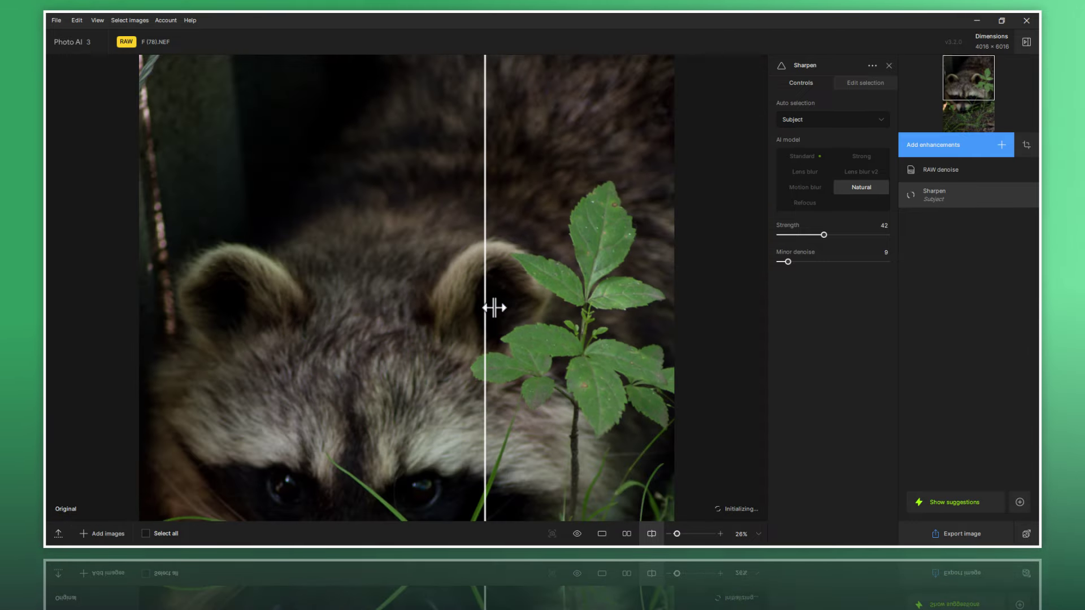
pyautogui.scroll(-1, 494, 307)
pyautogui.scroll(1, 415, 328)
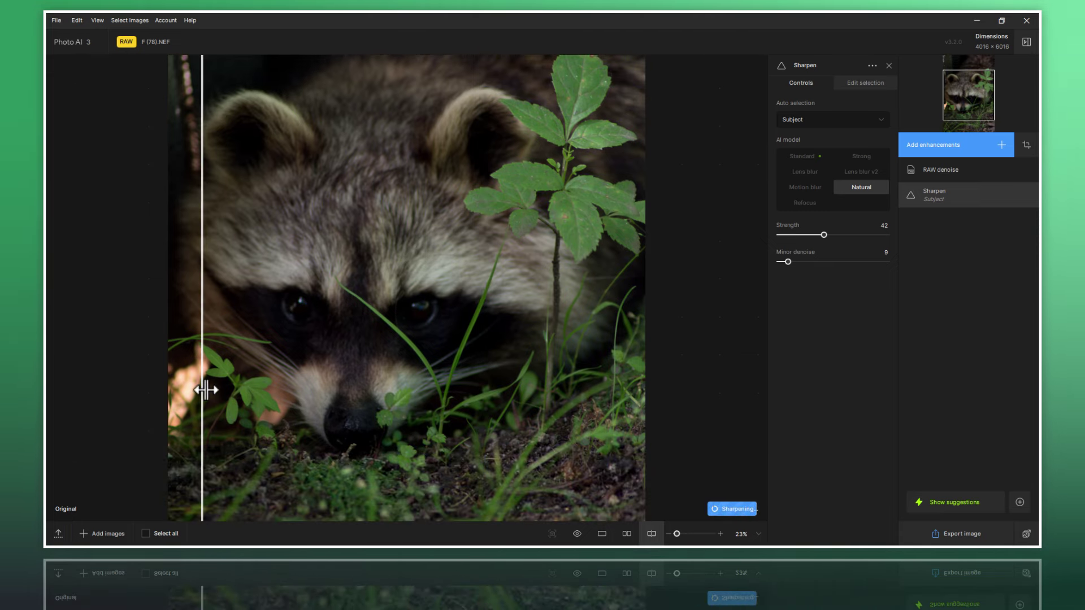
pyautogui.moveTo(206, 390)
pyautogui.mouseDown()
pyautogui.moveTo(527, 408)
pyautogui.moveTo(190, 348)
pyautogui.mouseUp()
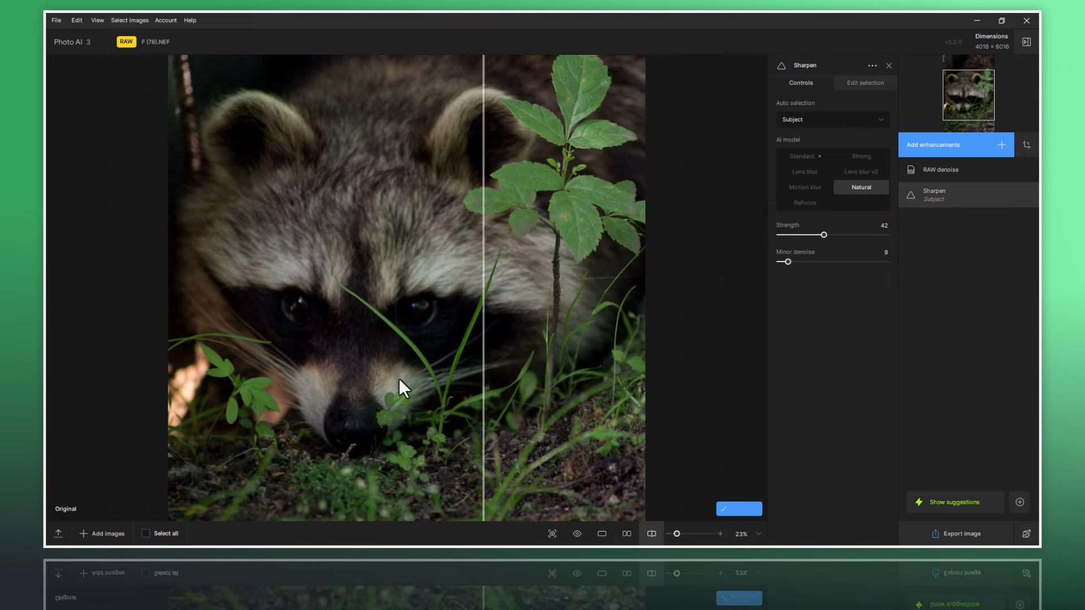
pyautogui.moveTo(528, 383); pyautogui.dragTo(226, 339)
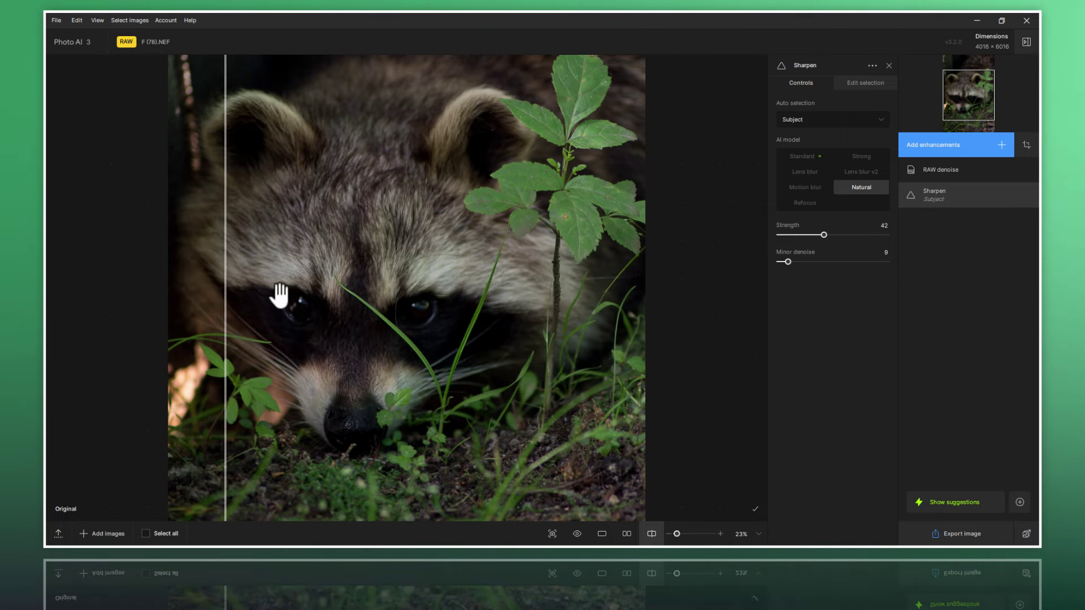
# Step: Show only the enhanced image, zoom out, and close the Sharpen settings
pyautogui.click(603, 540)
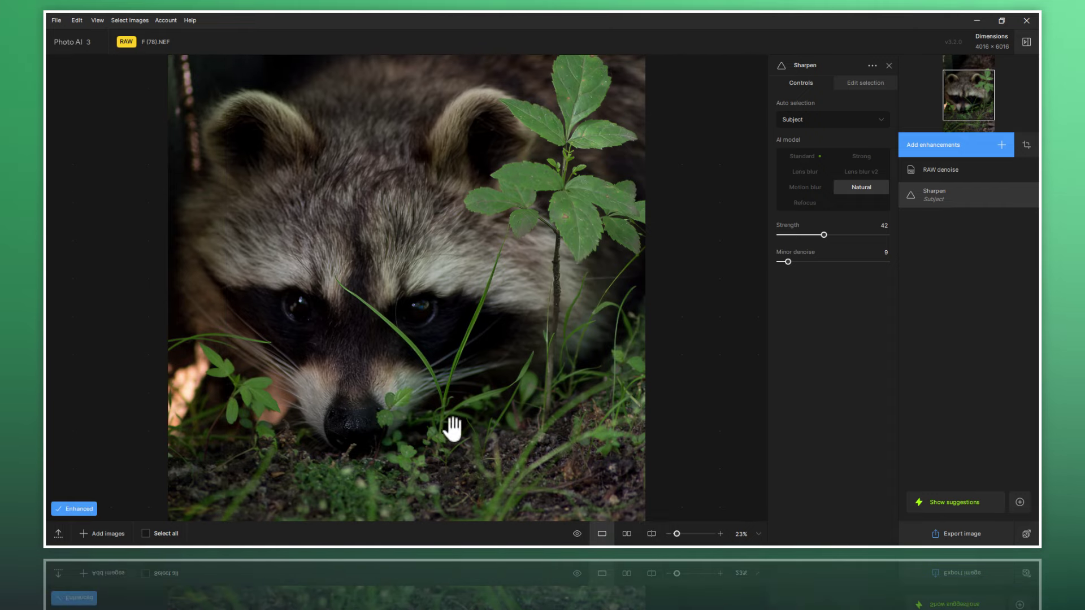
pyautogui.scroll(-3, 393, 355)
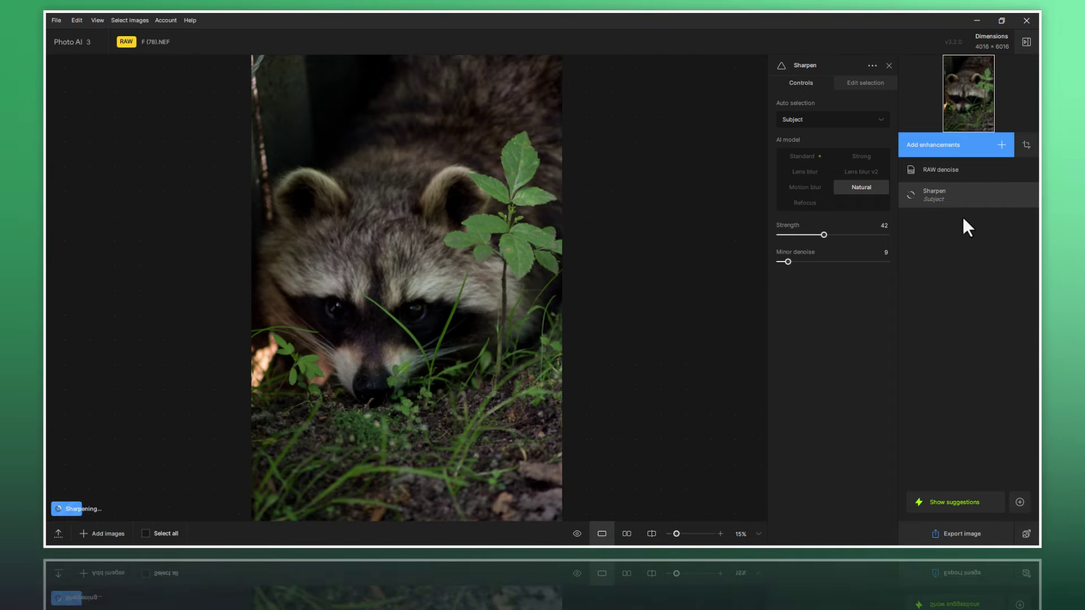
pyautogui.click(967, 197)
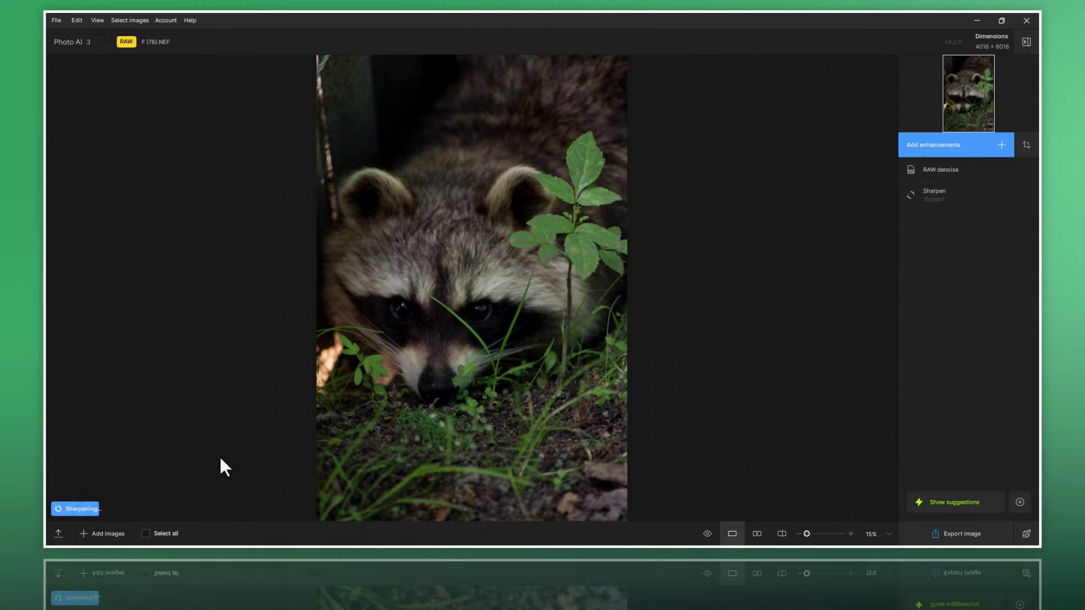
# Step: Open F (115).NEF from the filmstrip, then collapse the filmstrip and zoom out to fit
pyautogui.click(59, 533)
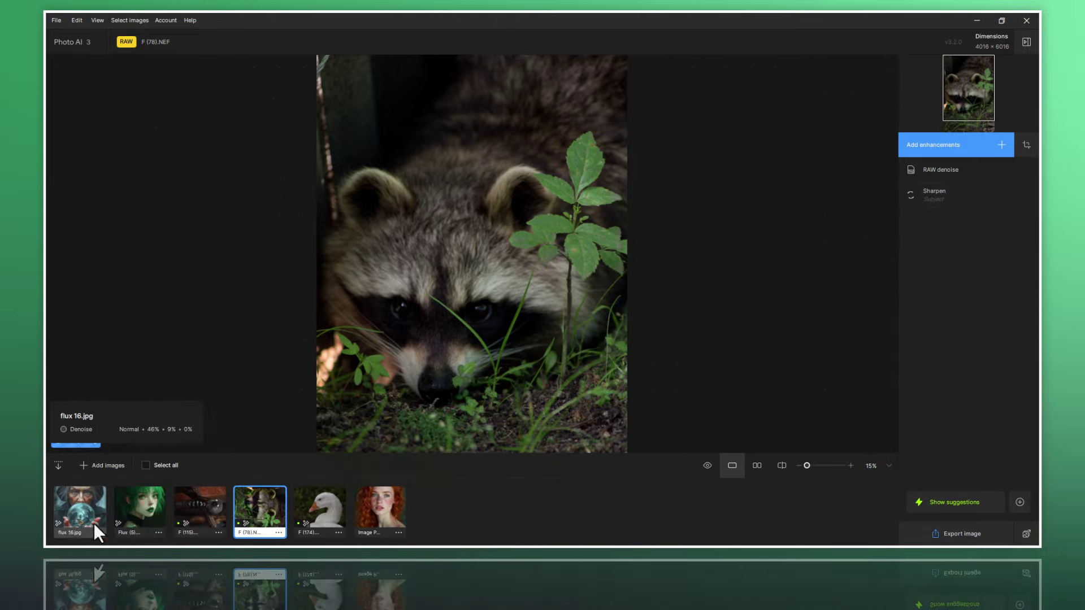
pyautogui.click(200, 503)
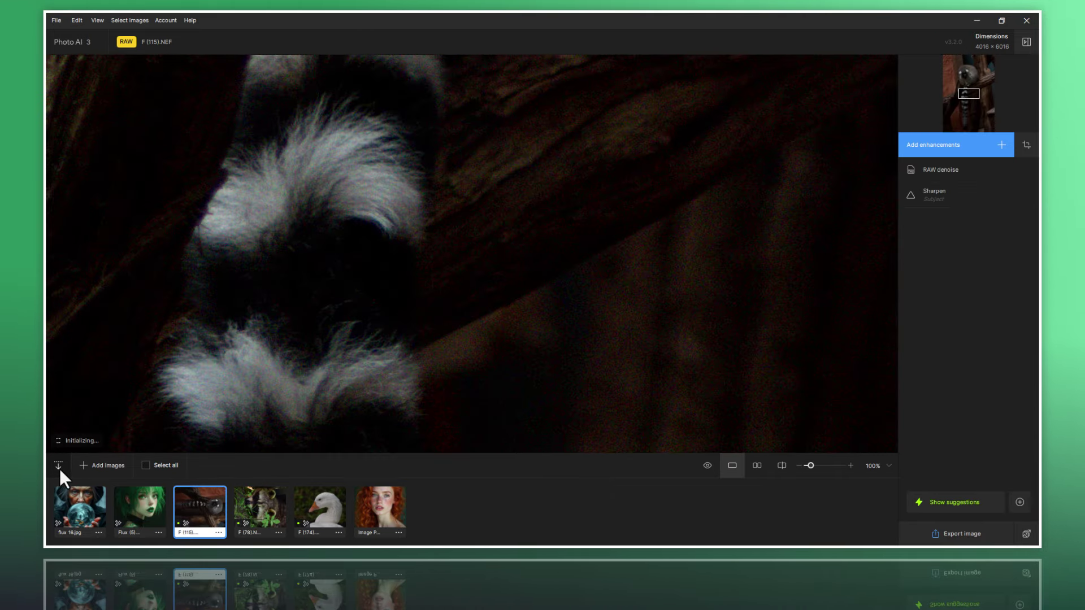
pyautogui.click(59, 466)
pyautogui.scroll(-3, 224, 278)
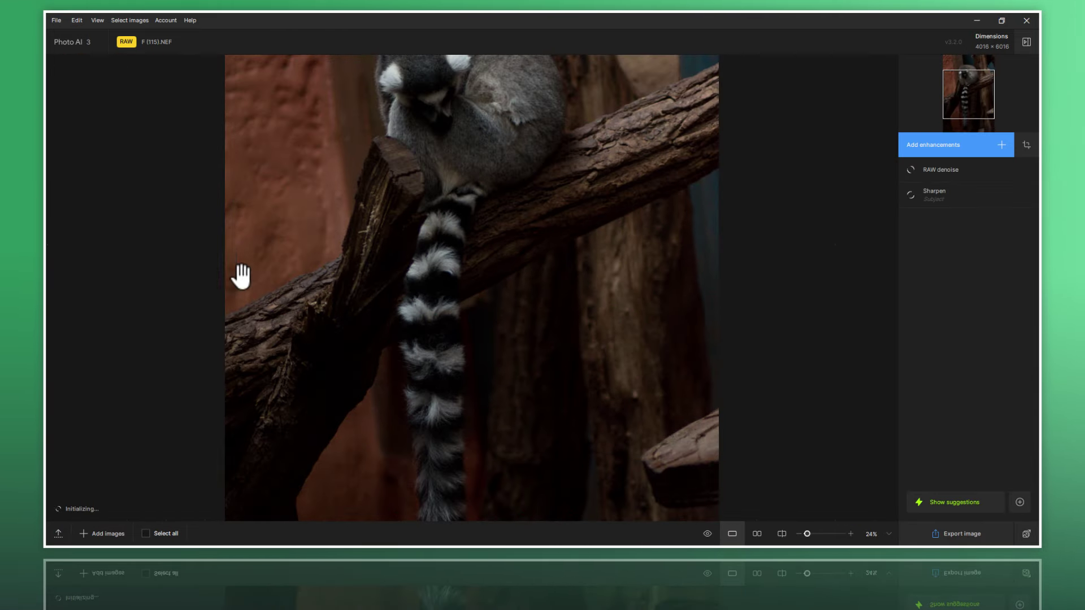
pyautogui.scroll(-2, 235, 274)
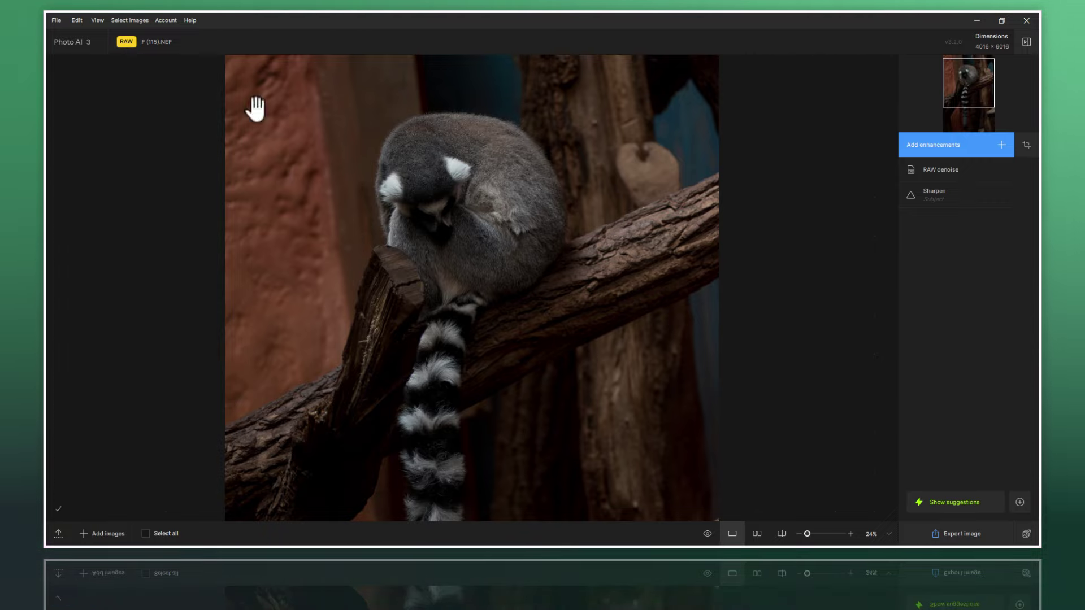
pyautogui.click(976, 196)
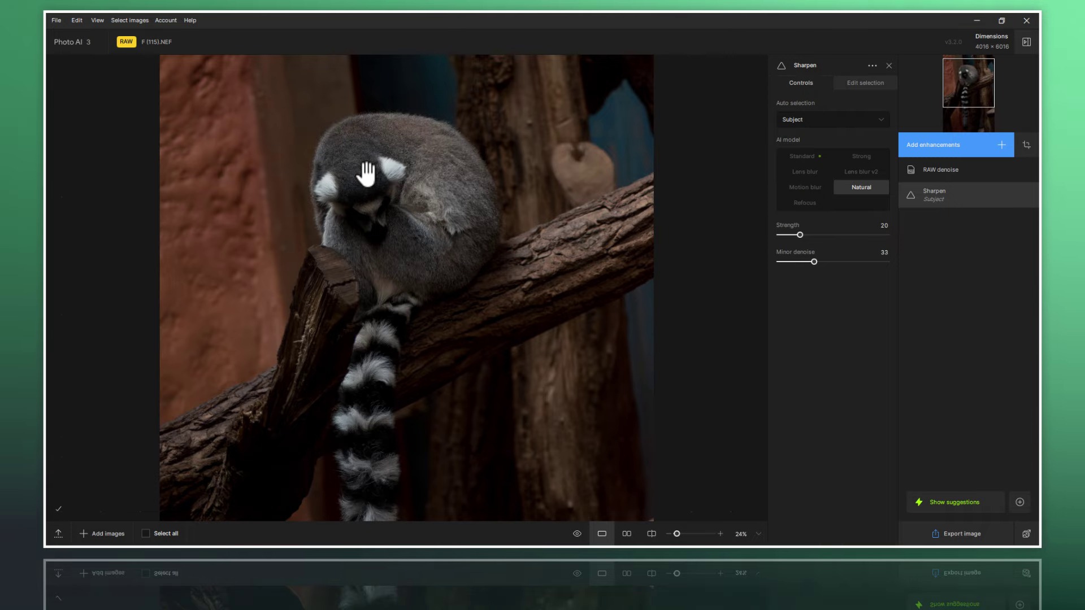
pyautogui.scroll(2, 366, 174)
pyautogui.scroll(2, 347, 112)
pyautogui.moveTo(346, 111)
pyautogui.mouseDown()
pyautogui.moveTo(375, 333)
pyautogui.moveTo(407, 242)
pyautogui.moveTo(406, 255)
pyautogui.mouseUp()
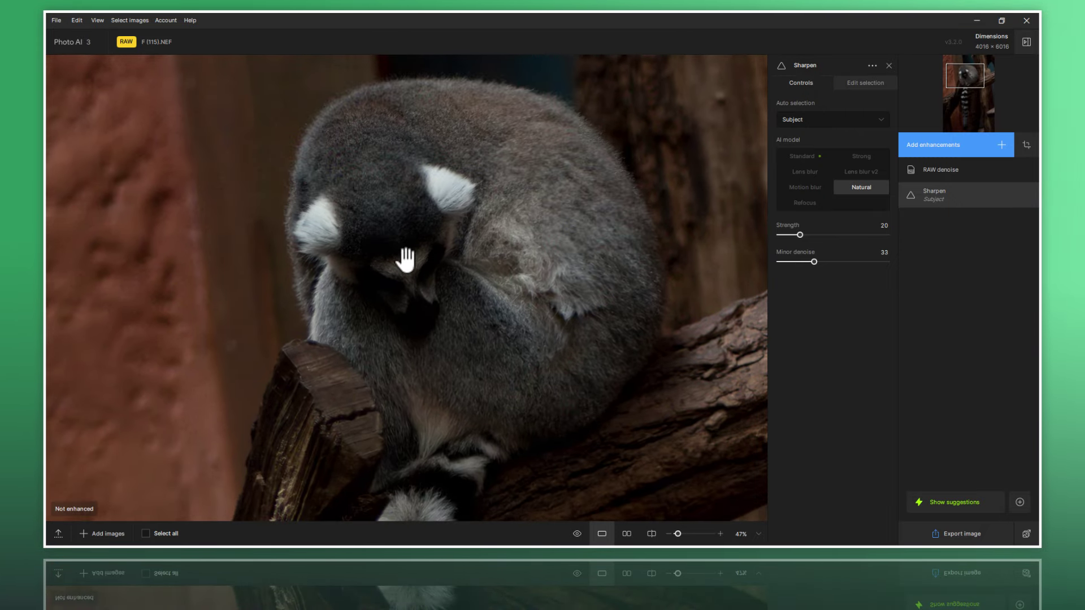
pyautogui.click(651, 533)
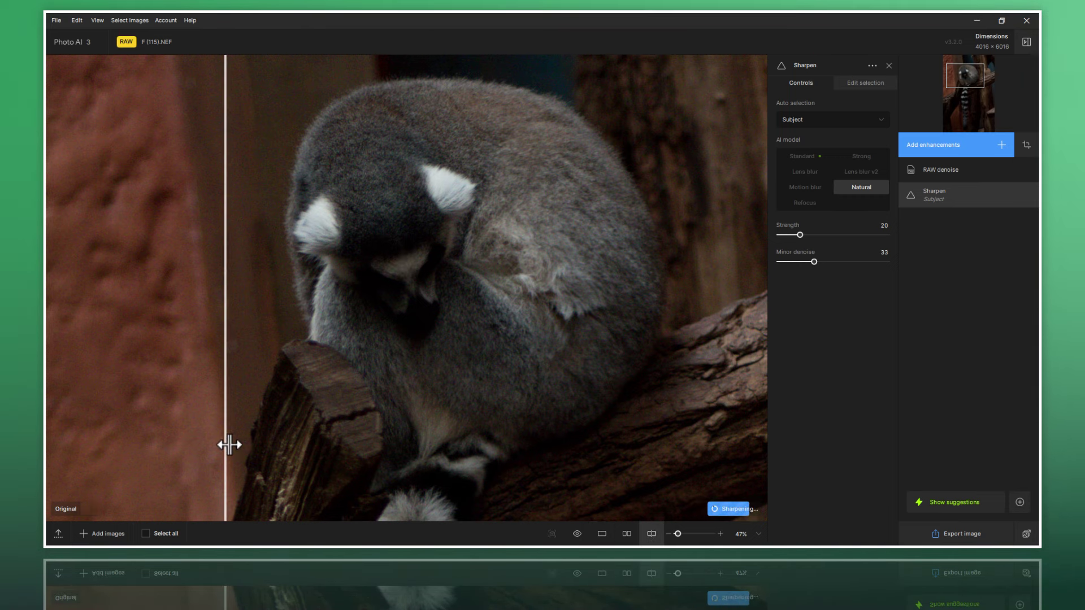
pyautogui.moveTo(228, 445)
pyautogui.mouseDown()
pyautogui.moveTo(673, 497)
pyautogui.moveTo(286, 472)
pyautogui.moveTo(562, 492)
pyautogui.moveTo(388, 388)
pyautogui.moveTo(417, 394)
pyautogui.mouseUp()
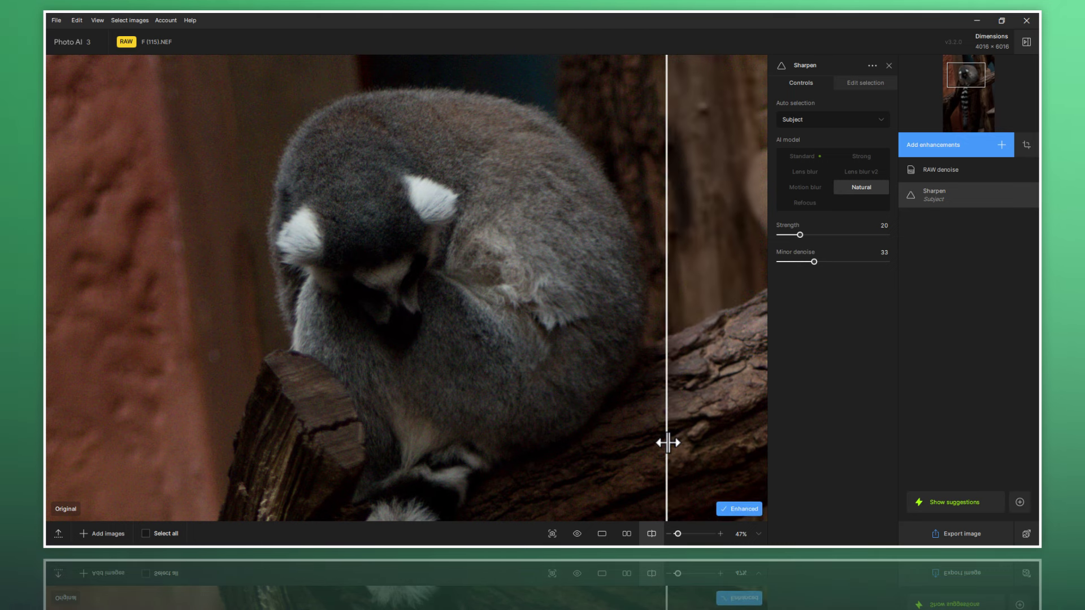
pyautogui.moveTo(673, 443)
pyautogui.mouseDown()
pyautogui.moveTo(145, 416)
pyautogui.moveTo(544, 457)
pyautogui.moveTo(635, 458)
pyautogui.moveTo(253, 417)
pyautogui.moveTo(644, 448)
pyautogui.moveTo(219, 416)
pyautogui.mouseUp()
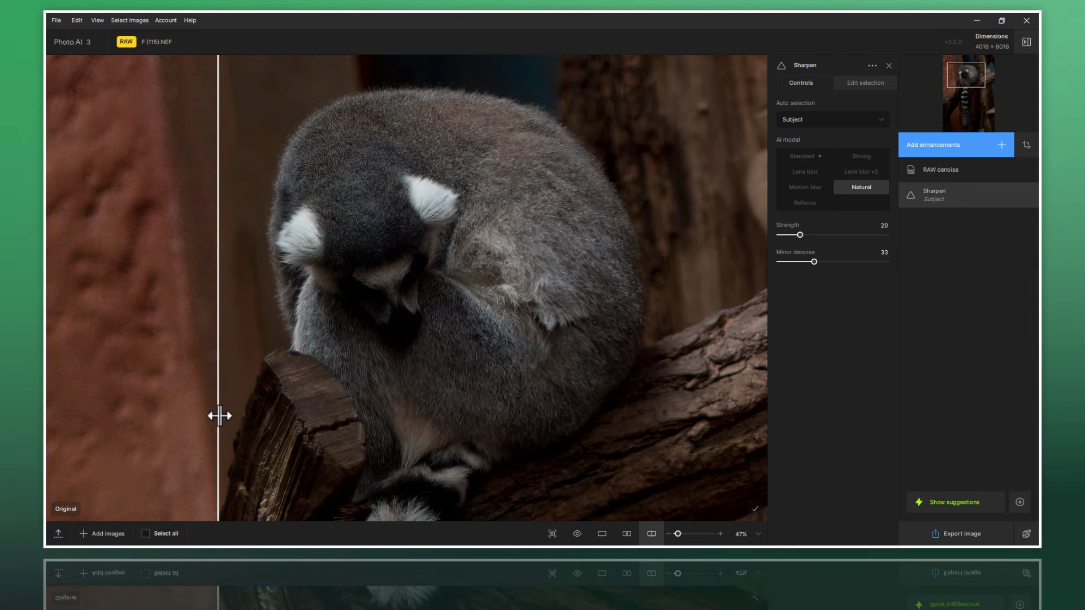
pyautogui.moveTo(642, 463); pyautogui.dragTo(203, 413)
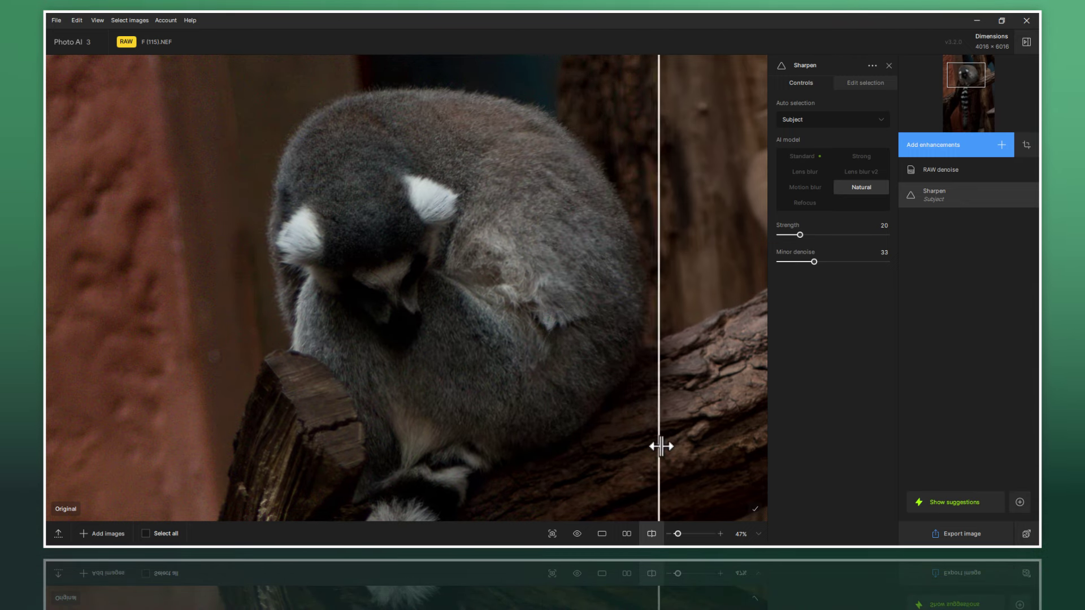
pyautogui.moveTo(660, 447); pyautogui.dragTo(248, 396)
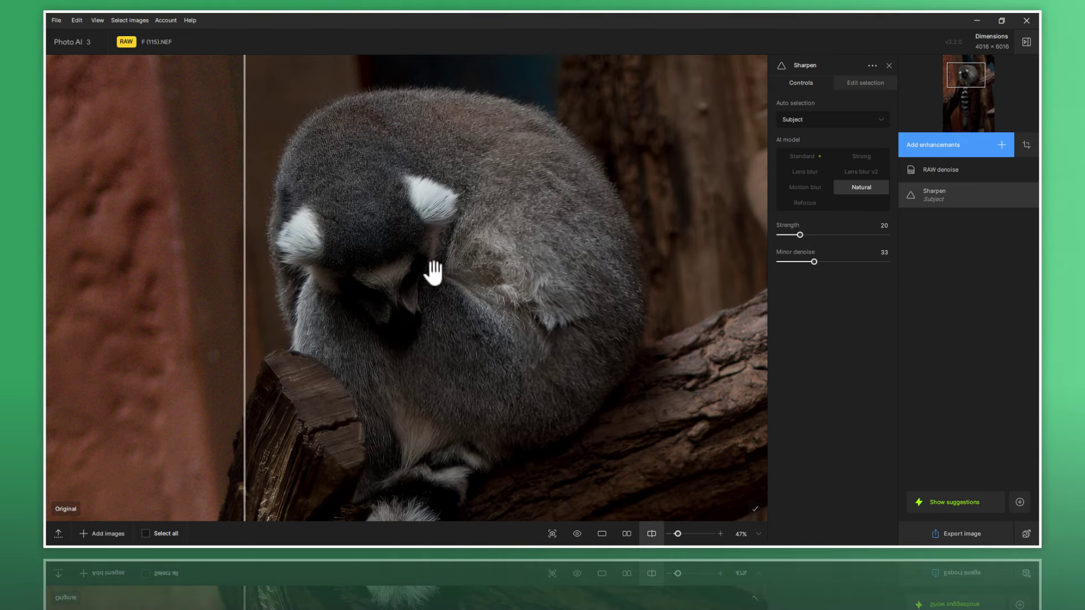
pyautogui.moveTo(454, 403); pyautogui.dragTo(450, 203)
pyautogui.moveTo(454, 372)
pyautogui.mouseDown()
pyautogui.moveTo(451, 245)
pyautogui.moveTo(424, 174)
pyautogui.mouseUp()
pyautogui.moveTo(409, 357); pyautogui.dragTo(412, 339)
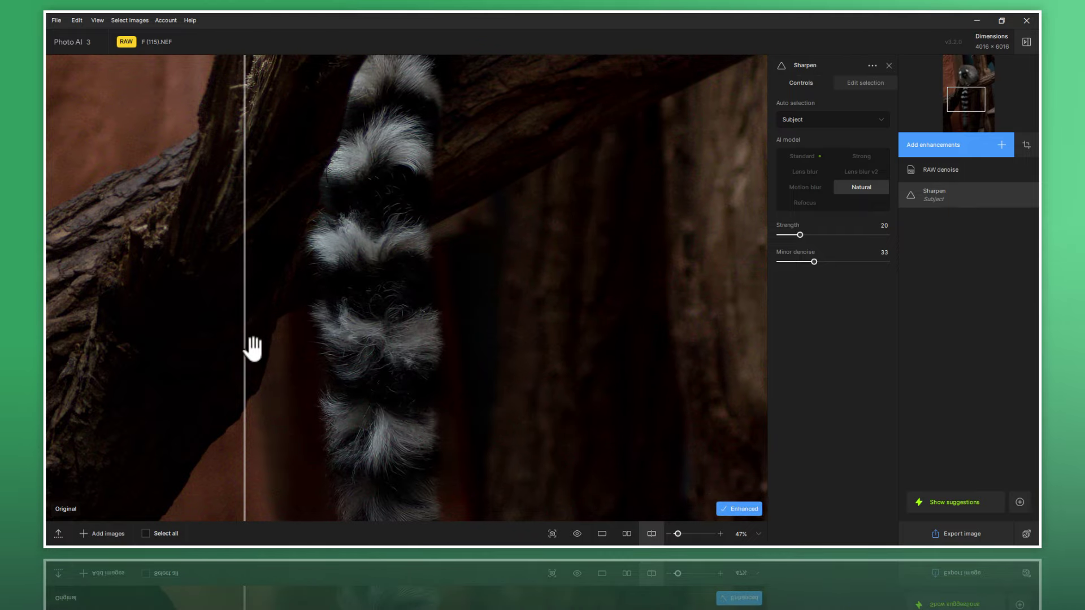
pyautogui.moveTo(247, 351)
pyautogui.mouseDown()
pyautogui.moveTo(513, 409)
pyautogui.moveTo(266, 398)
pyautogui.moveTo(467, 424)
pyautogui.moveTo(228, 407)
pyautogui.moveTo(300, 431)
pyautogui.moveTo(453, 429)
pyautogui.moveTo(310, 422)
pyautogui.moveTo(460, 446)
pyautogui.moveTo(356, 438)
pyautogui.mouseUp()
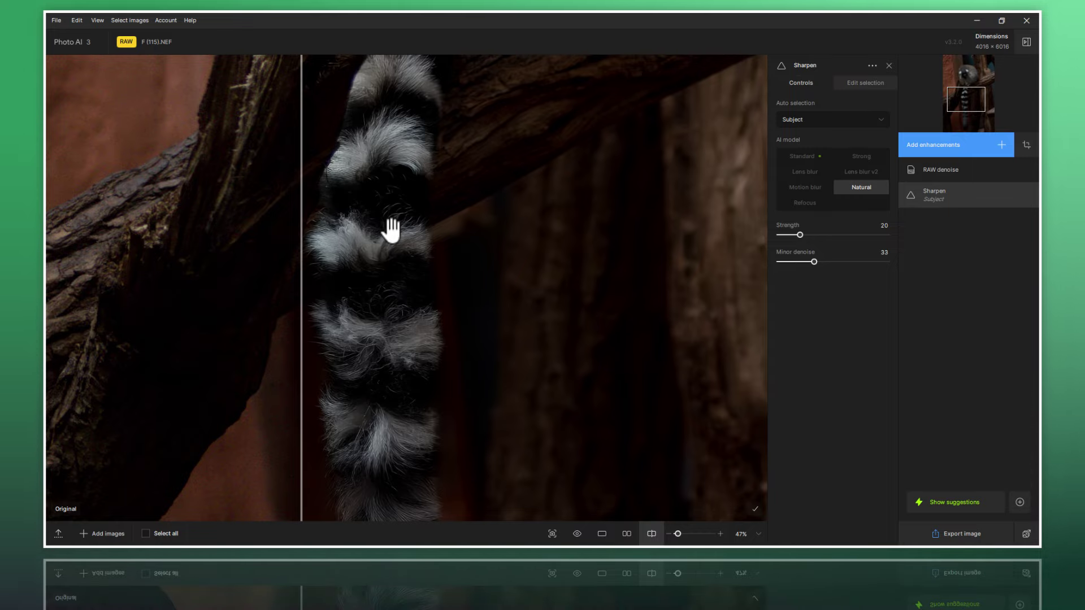
pyautogui.scroll(2, 354, 171)
pyautogui.scroll(2, 354, 171)
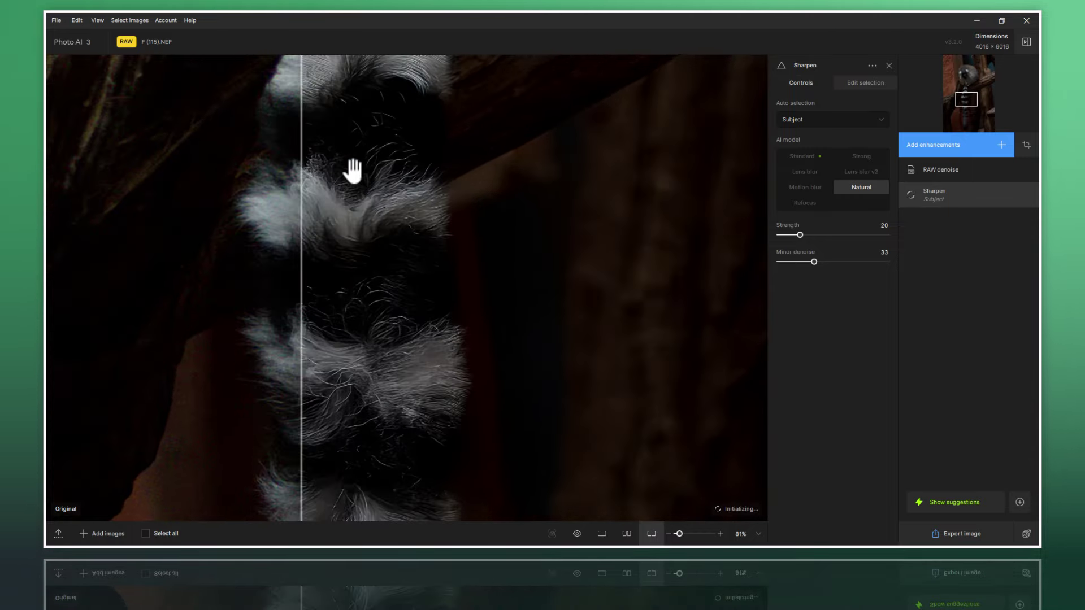
pyautogui.scroll(2, 354, 171)
pyautogui.scroll(2, 354, 171)
pyautogui.moveTo(354, 171)
pyautogui.mouseDown()
pyautogui.moveTo(380, 249)
pyautogui.moveTo(501, 280)
pyautogui.mouseUp()
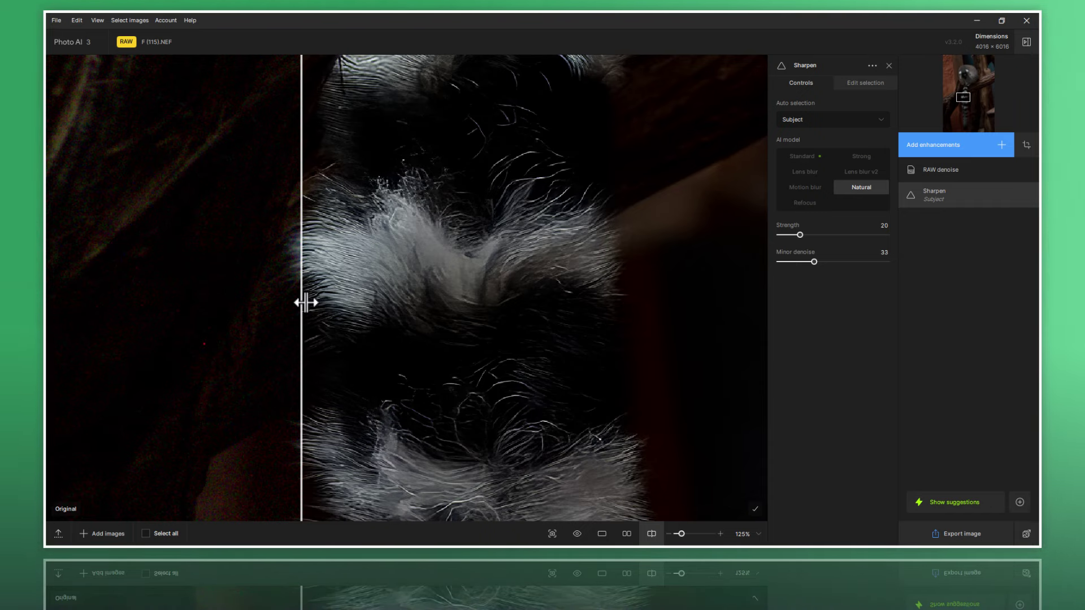
pyautogui.moveTo(302, 303); pyautogui.dragTo(662, 337)
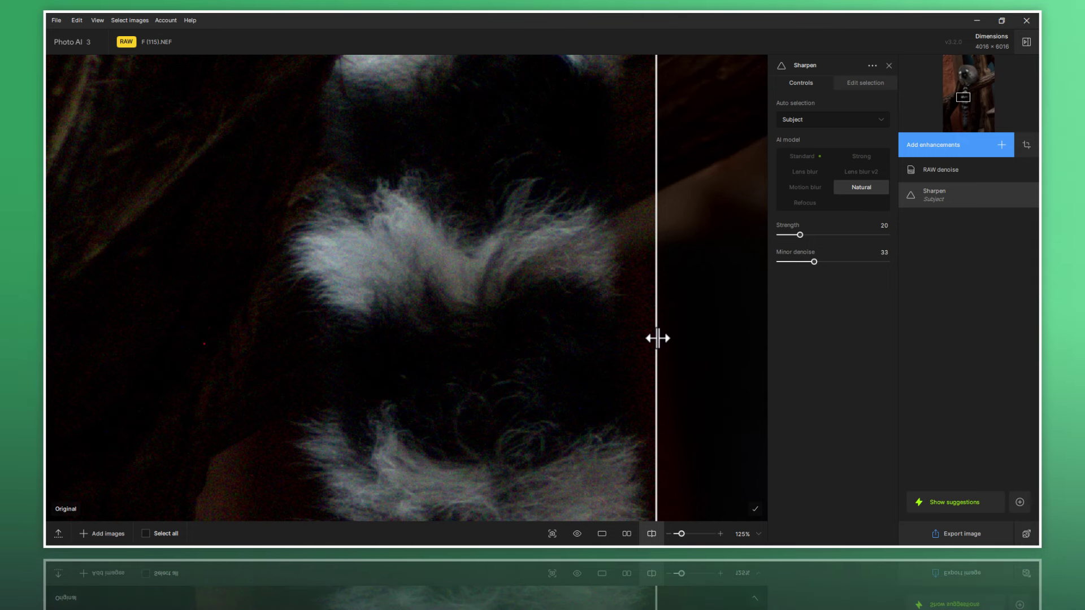
pyautogui.moveTo(658, 338)
pyautogui.mouseDown()
pyautogui.moveTo(497, 351)
pyautogui.moveTo(264, 345)
pyautogui.mouseUp()
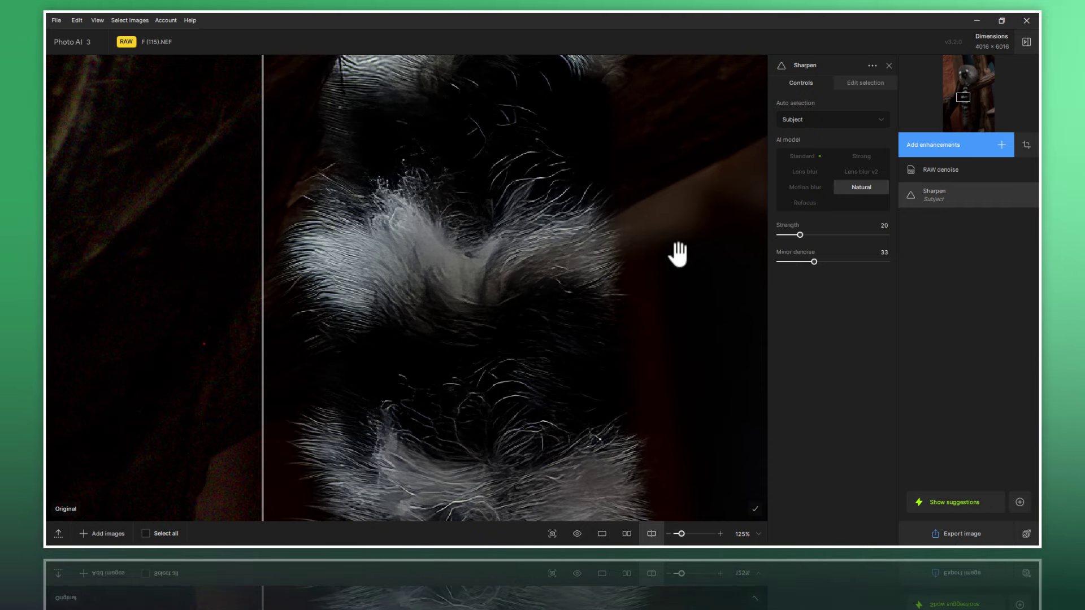
# Step: Switch the lemur's Sharpen model to Lens blur v2 (strength 67, minor denoise 77)
pyautogui.click(867, 173)
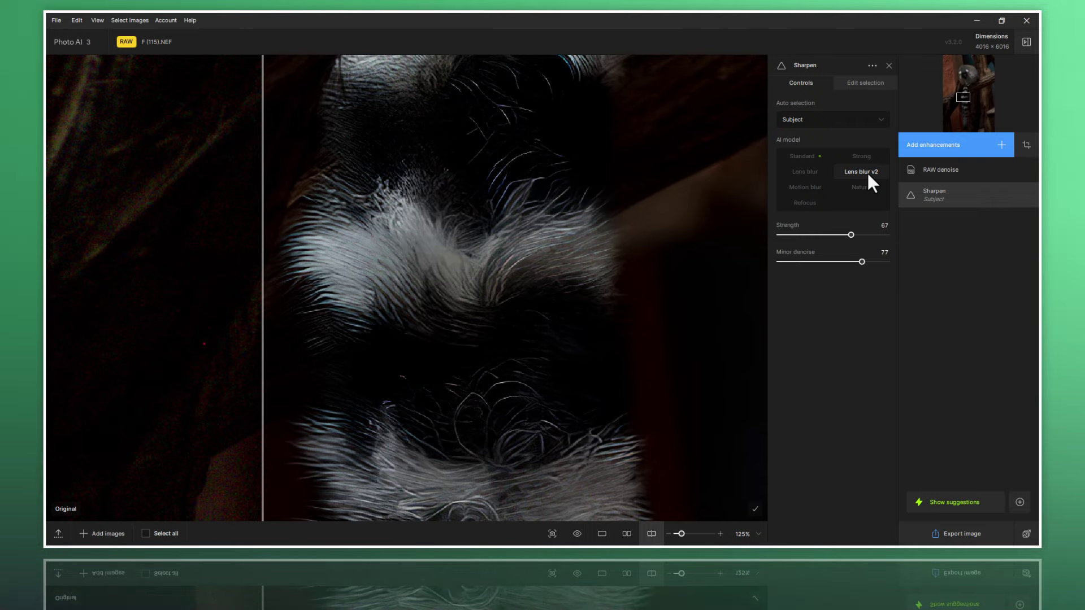
pyautogui.click(868, 189)
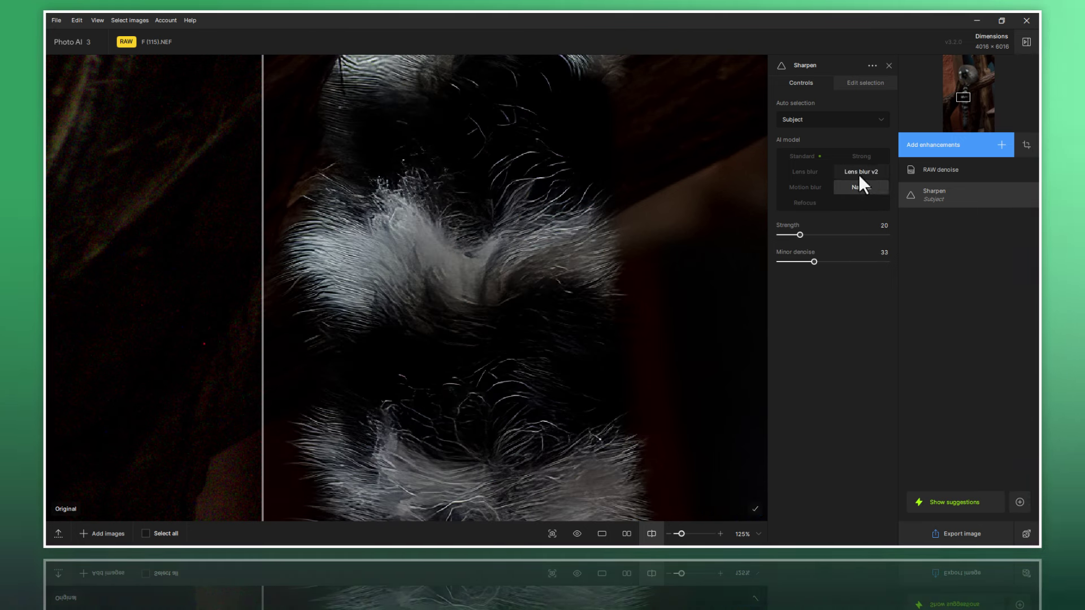
pyautogui.click(859, 174)
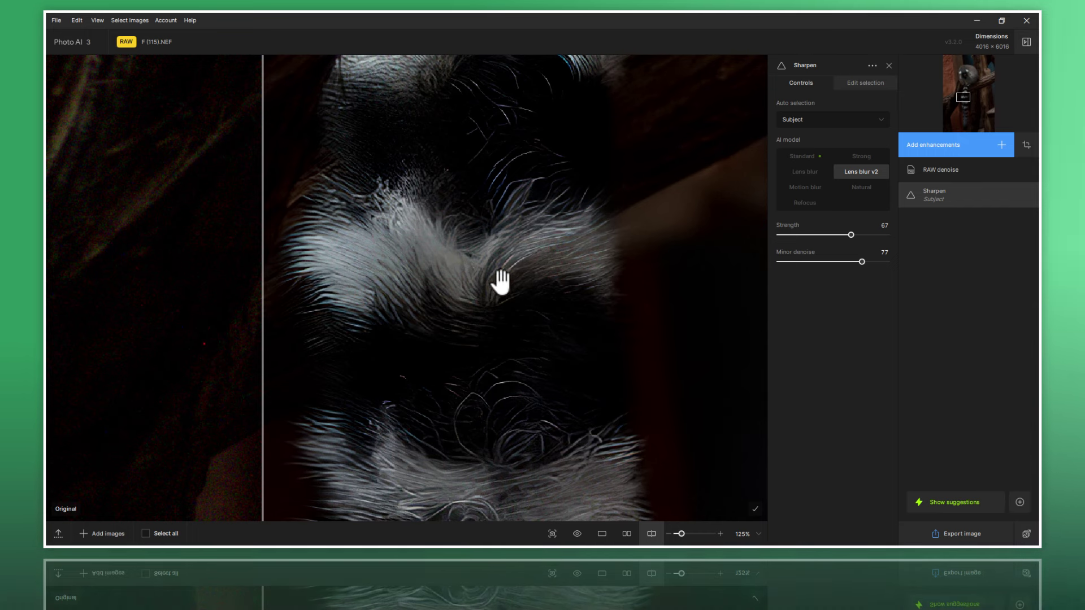
# Step: Compare the Lens blur v2 fur and tail against the original with the divider
pyautogui.moveTo(265, 349)
pyautogui.mouseDown()
pyautogui.moveTo(642, 390)
pyautogui.moveTo(328, 358)
pyautogui.moveTo(613, 383)
pyautogui.moveTo(362, 366)
pyautogui.mouseUp()
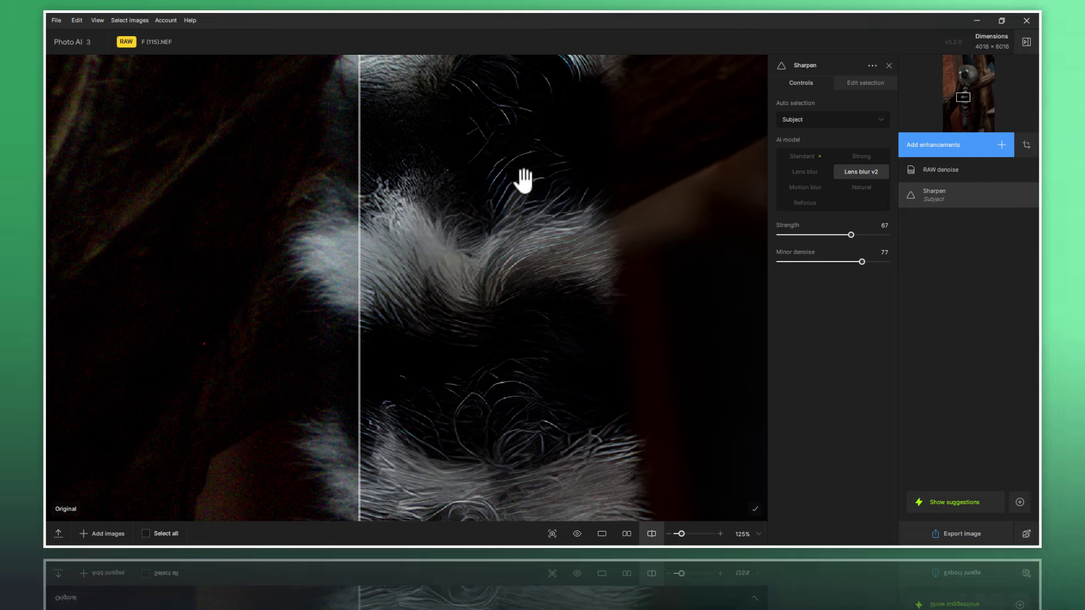
pyautogui.moveTo(362, 223); pyautogui.dragTo(219, 229)
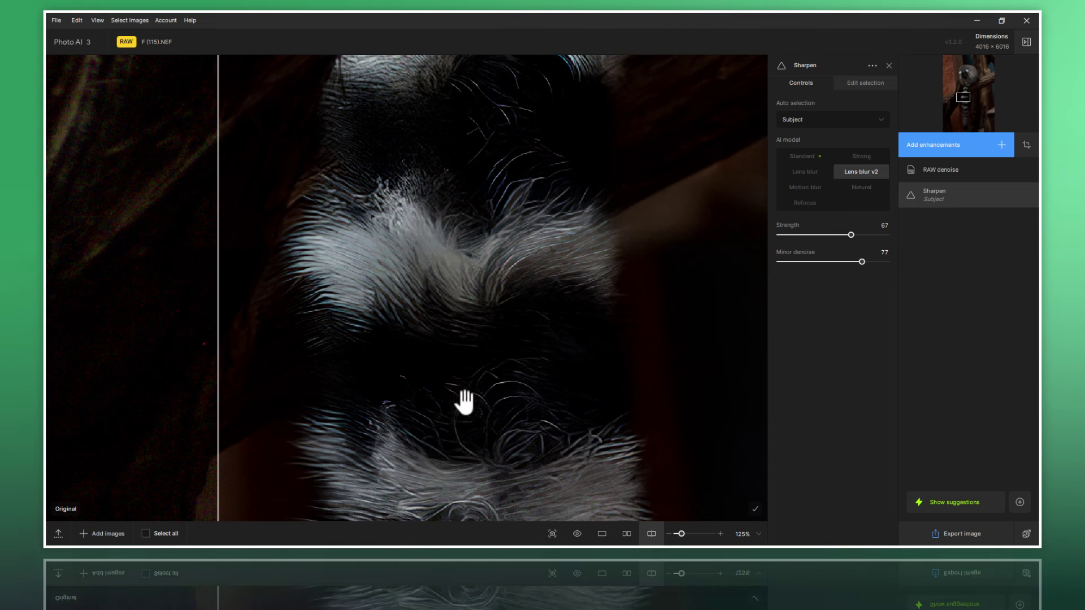
pyautogui.moveTo(464, 403); pyautogui.dragTo(472, 189)
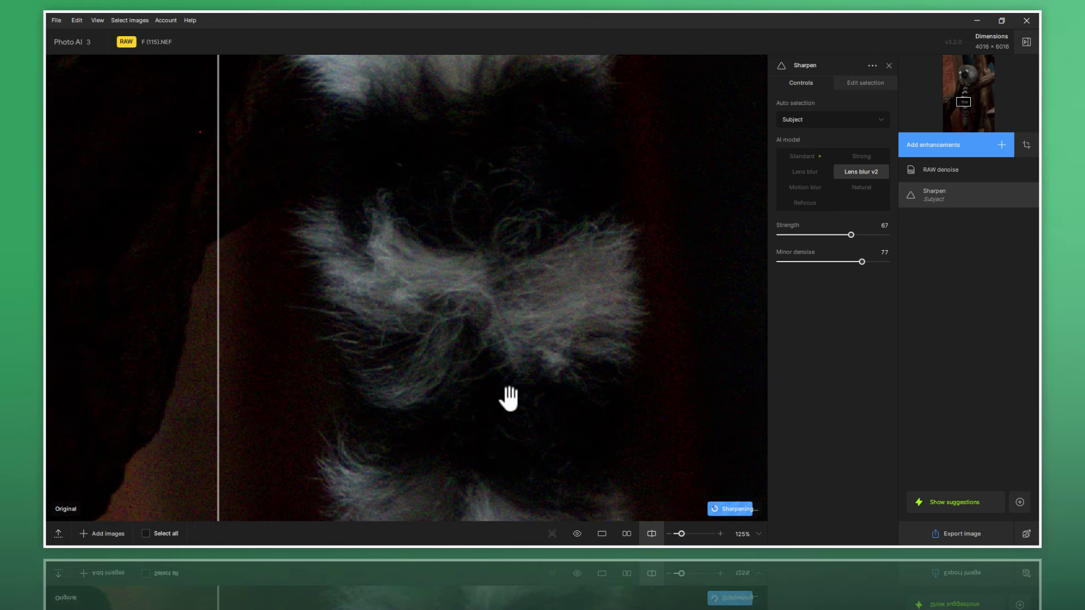
pyautogui.moveTo(512, 277); pyautogui.dragTo(498, 404)
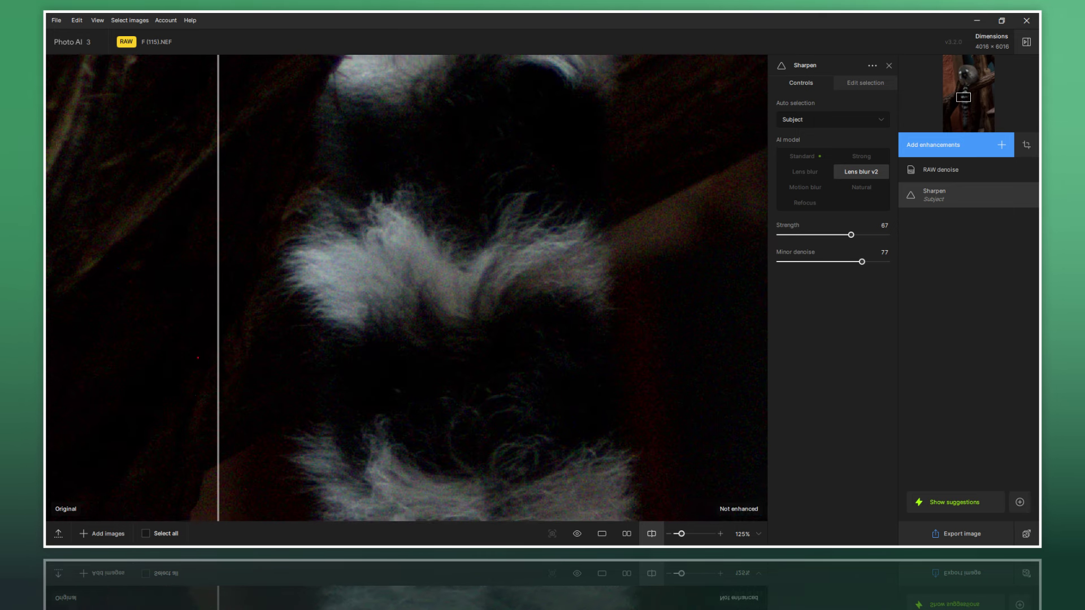
# Step: Zoom out to 87% and compare the wooden stump's grain before and after sharpening
pyautogui.scroll(-2, 497, 404)
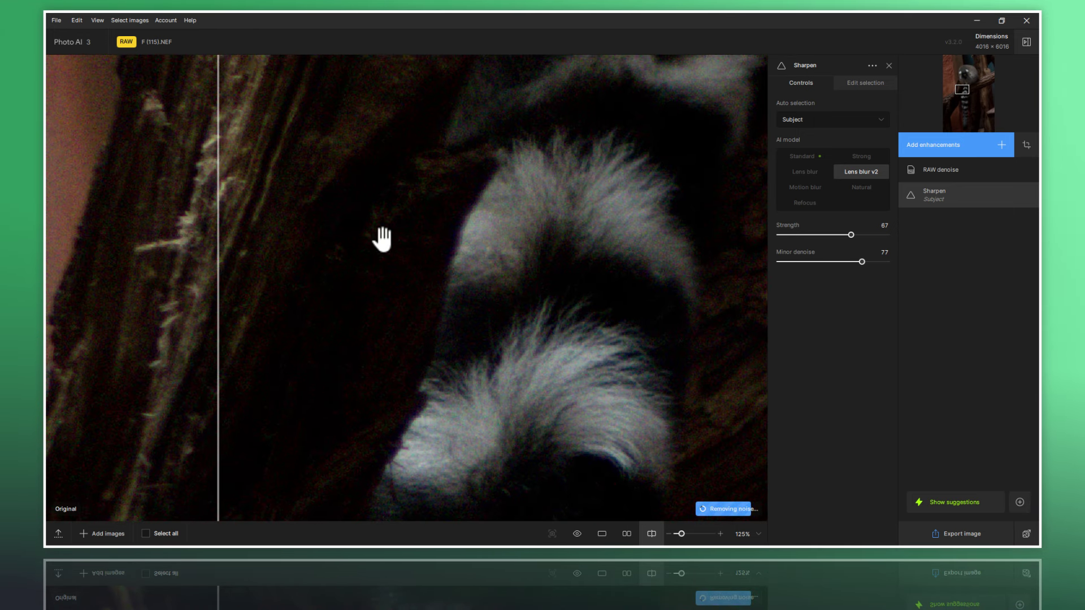
pyautogui.moveTo(380, 237)
pyautogui.mouseDown()
pyautogui.moveTo(540, 421)
pyautogui.moveTo(520, 332)
pyautogui.moveTo(500, 338)
pyautogui.mouseUp()
pyautogui.scroll(-1, 523, 336)
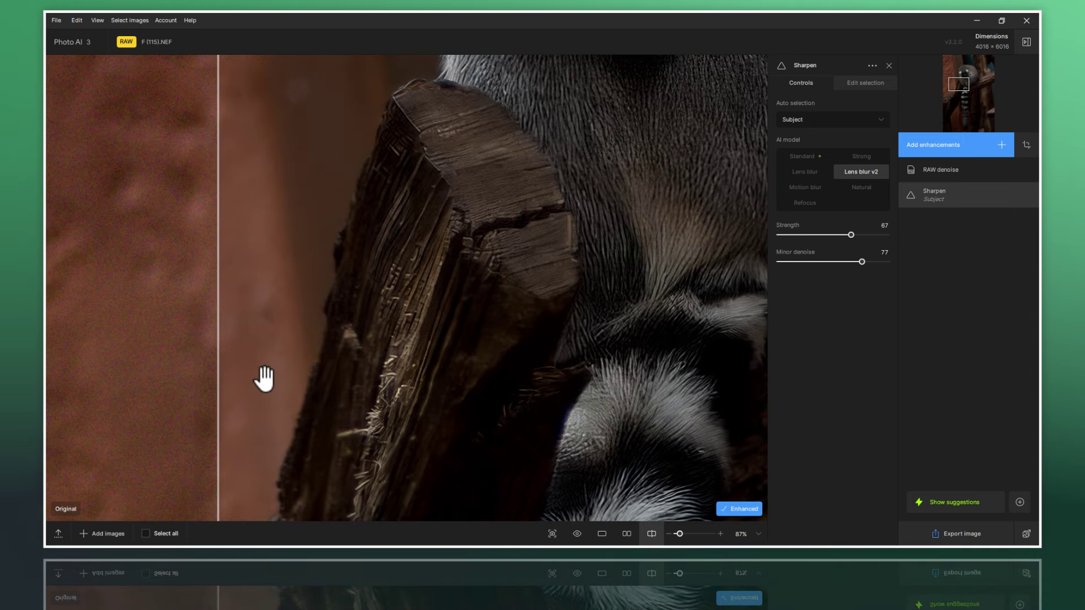
pyautogui.moveTo(216, 397); pyautogui.dragTo(512, 407)
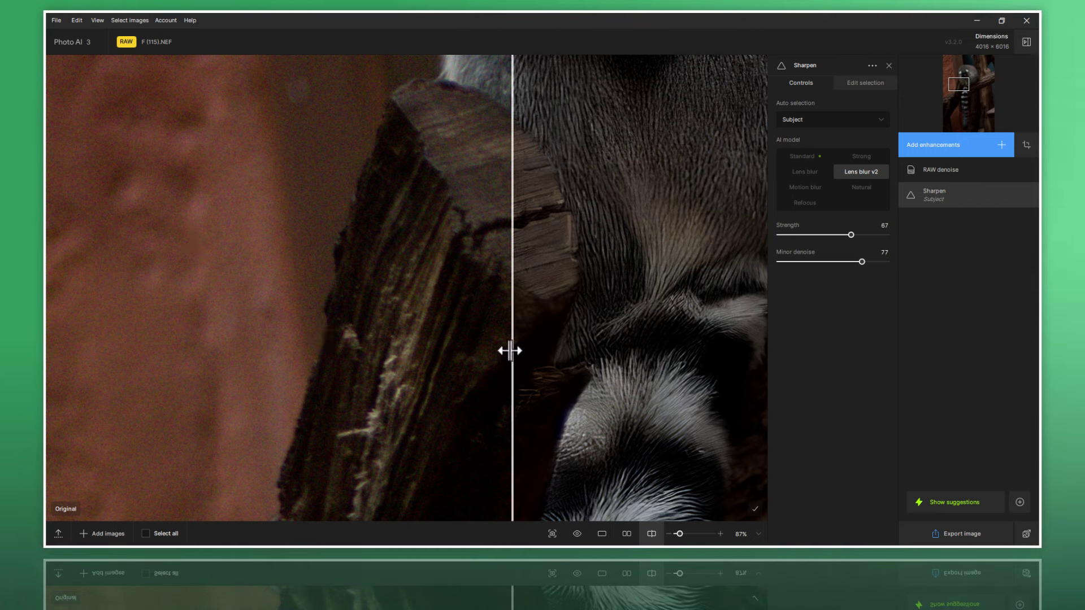
pyautogui.moveTo(511, 351)
pyautogui.mouseDown()
pyautogui.moveTo(387, 358)
pyautogui.moveTo(609, 380)
pyautogui.moveTo(321, 376)
pyautogui.moveTo(656, 388)
pyautogui.moveTo(311, 390)
pyautogui.moveTo(526, 404)
pyautogui.moveTo(298, 405)
pyautogui.moveTo(521, 412)
pyautogui.moveTo(266, 423)
pyautogui.mouseUp()
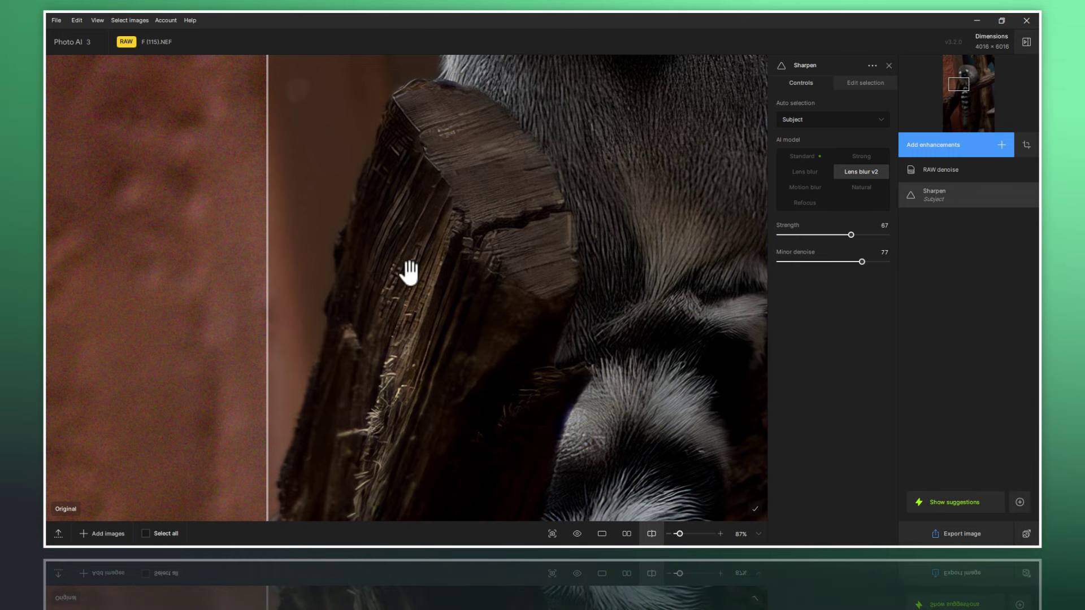
pyautogui.moveTo(266, 356)
pyautogui.mouseDown()
pyautogui.moveTo(605, 371)
pyautogui.moveTo(347, 357)
pyautogui.moveTo(591, 359)
pyautogui.moveTo(360, 353)
pyautogui.mouseUp()
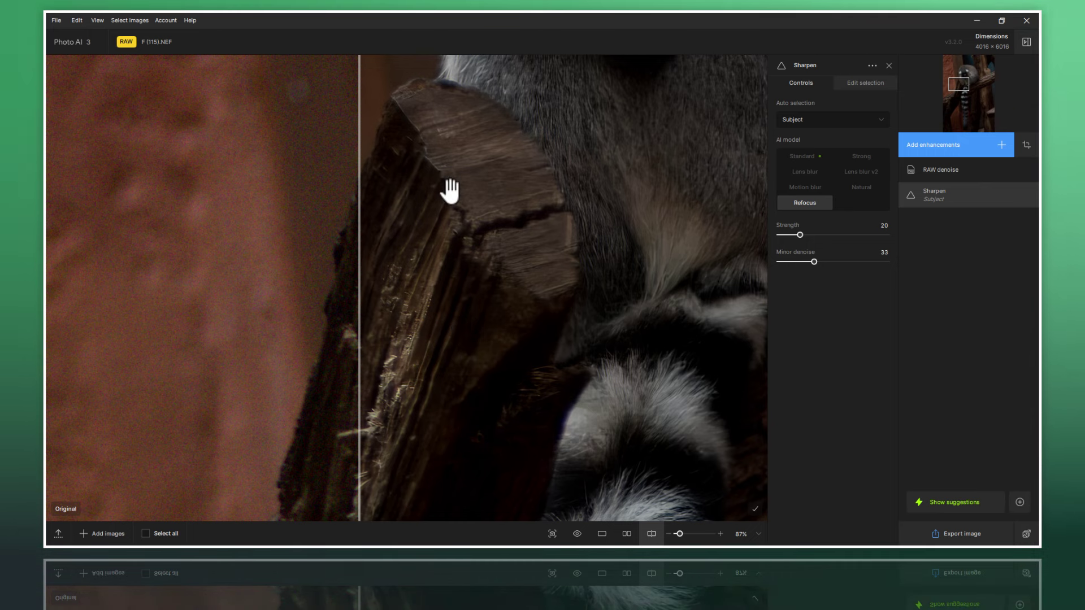
# Step: Compare the Refocus result, then bring the lemur's face and ears into the split view
pyautogui.moveTo(358, 349)
pyautogui.mouseDown()
pyautogui.moveTo(443, 364)
pyautogui.moveTo(591, 358)
pyautogui.moveTo(300, 359)
pyautogui.moveTo(585, 376)
pyautogui.moveTo(299, 371)
pyautogui.mouseUp()
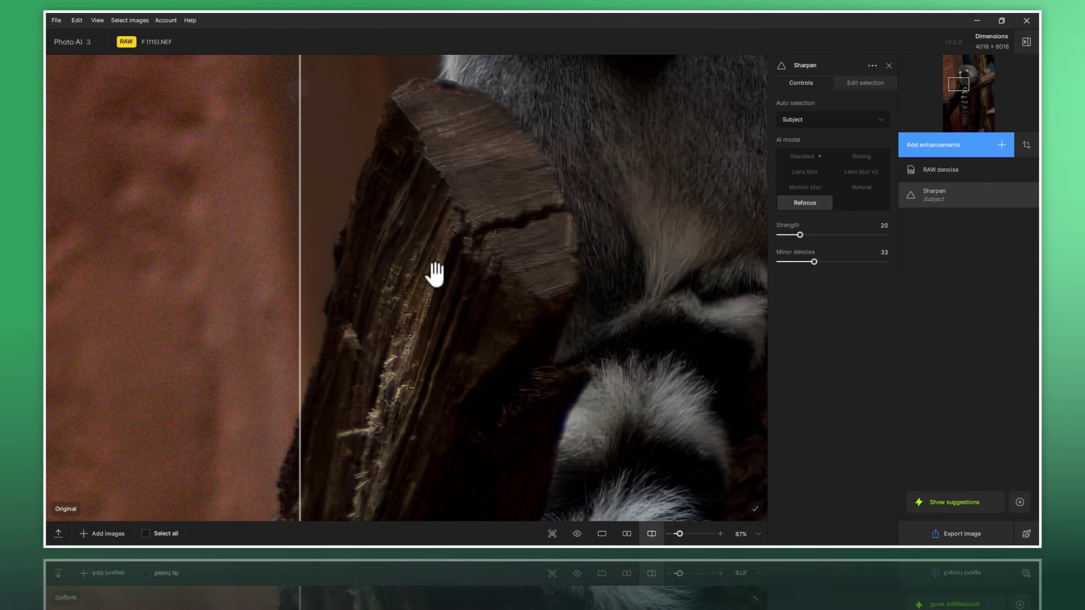
pyautogui.moveTo(473, 189); pyautogui.dragTo(507, 297)
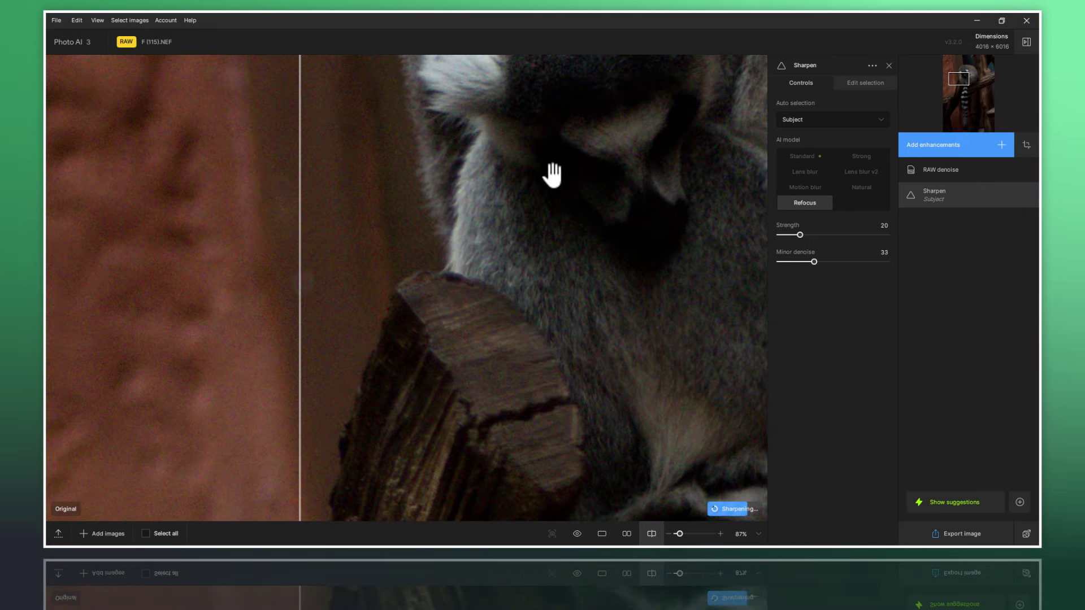
pyautogui.moveTo(559, 164); pyautogui.dragTo(457, 388)
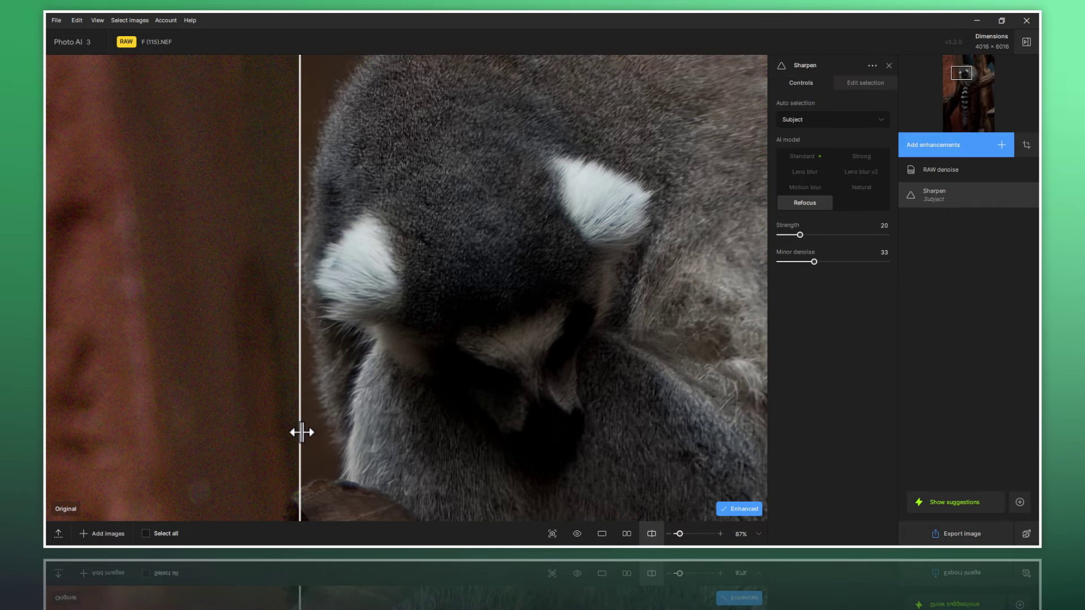
pyautogui.moveTo(301, 431)
pyautogui.mouseDown()
pyautogui.moveTo(687, 456)
pyautogui.moveTo(226, 456)
pyautogui.moveTo(665, 455)
pyautogui.moveTo(266, 431)
pyautogui.mouseUp()
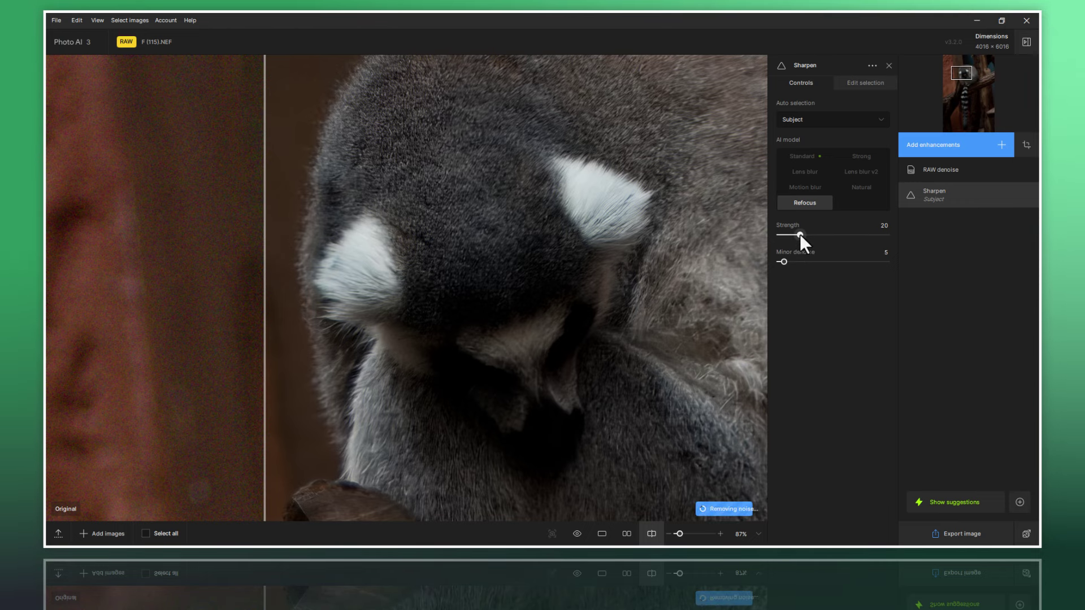
# Step: Try Refocus strengths around 50-53 while comparing the lemur's face before and after
pyautogui.moveTo(799, 234); pyautogui.dragTo(836, 232)
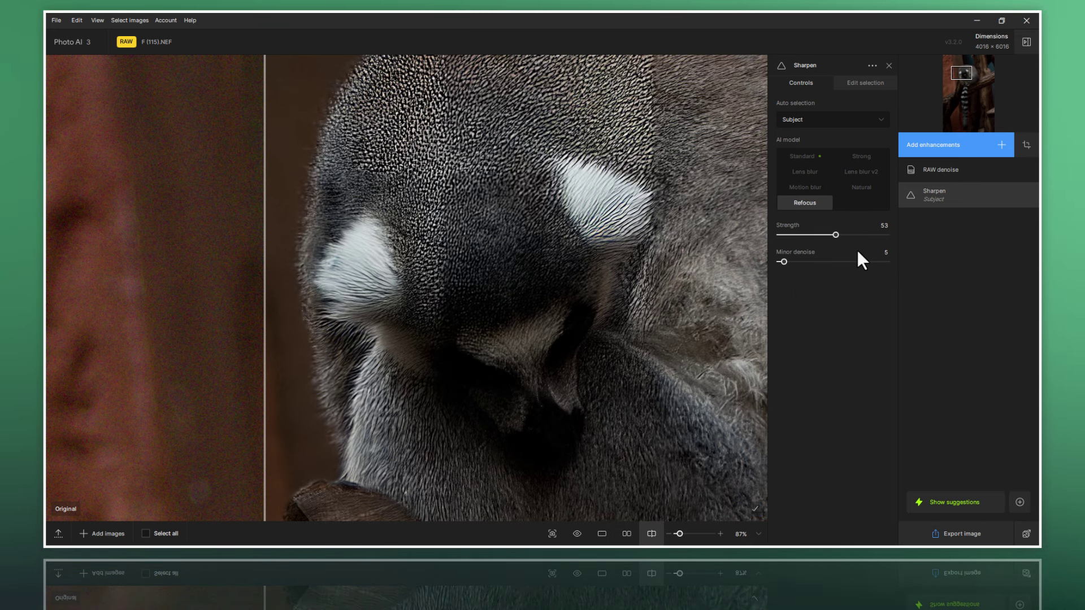
pyautogui.moveTo(835, 234); pyautogui.dragTo(805, 235)
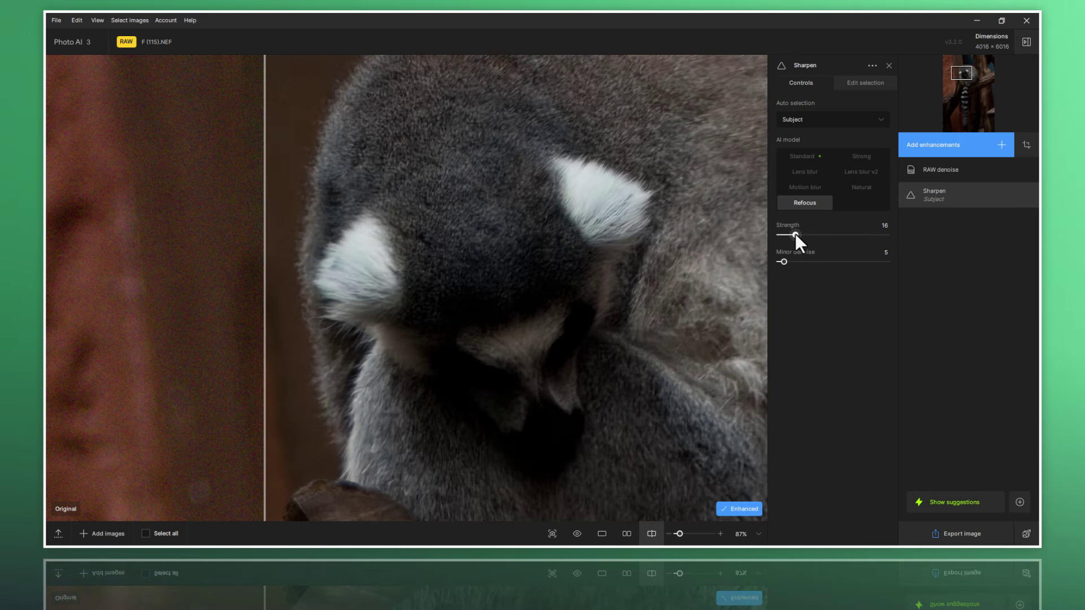
pyautogui.moveTo(795, 234); pyautogui.dragTo(806, 235)
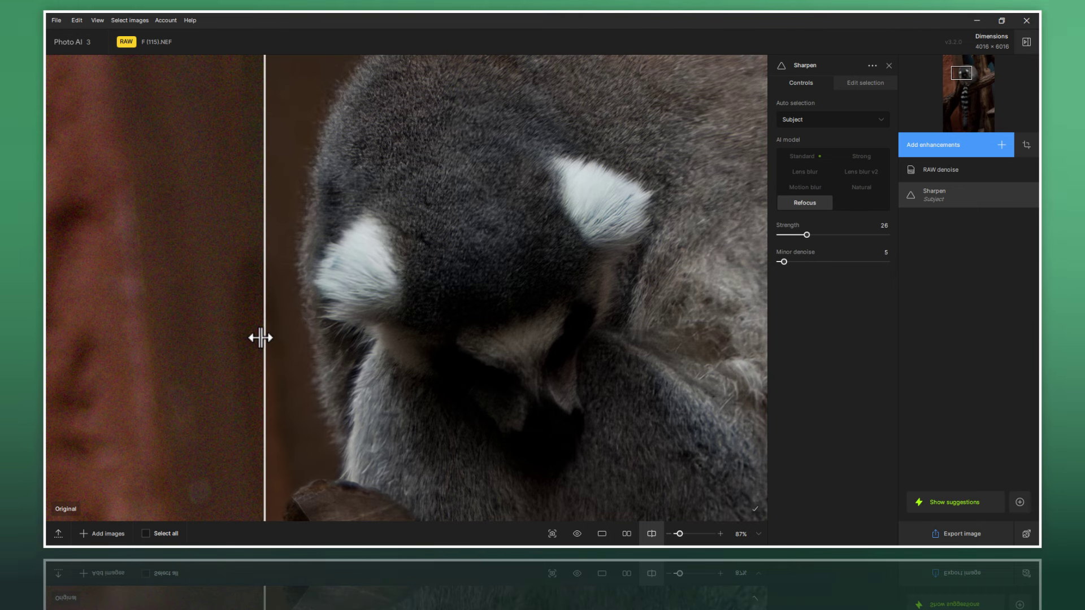
pyautogui.moveTo(261, 338)
pyautogui.mouseDown()
pyautogui.moveTo(656, 361)
pyautogui.moveTo(260, 371)
pyautogui.moveTo(676, 402)
pyautogui.moveTo(261, 373)
pyautogui.mouseUp()
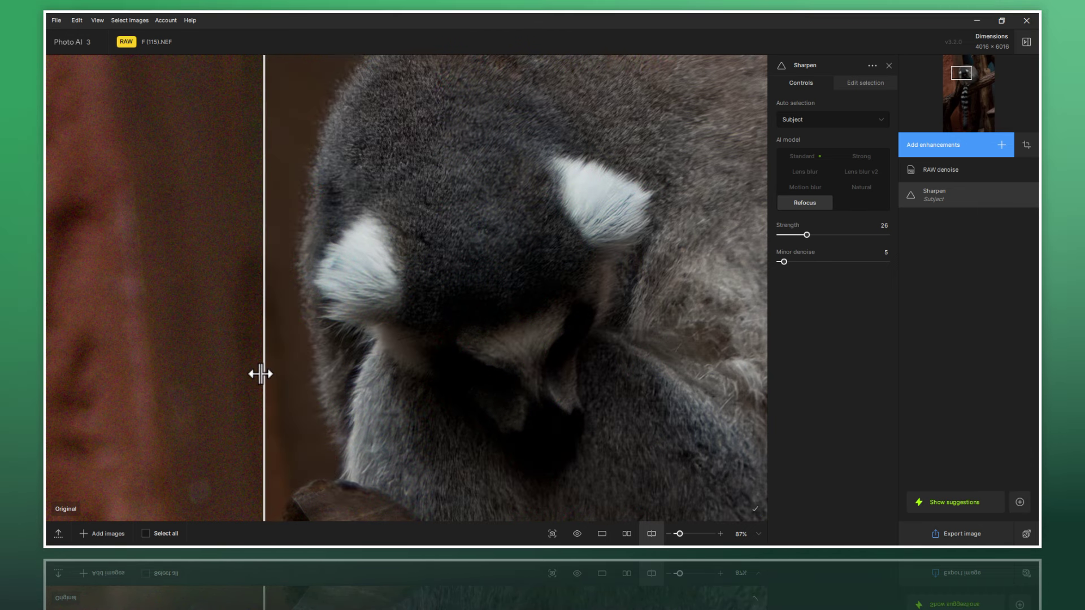
pyautogui.click(832, 235)
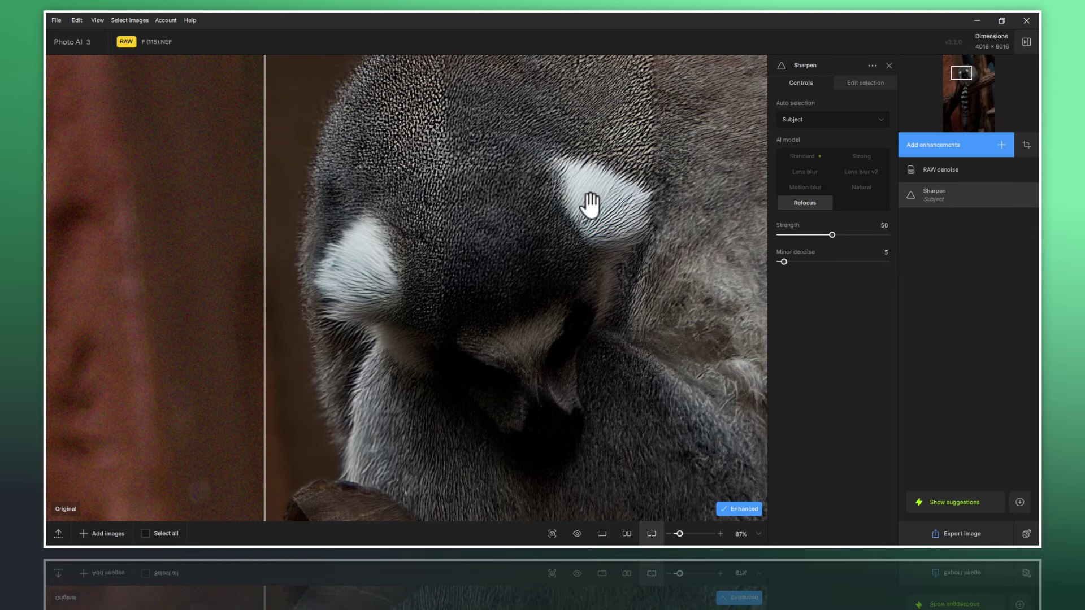
# Step: Settle Refocus strength at 37 and compare the fur across the lemur's head
pyautogui.moveTo(590, 206); pyautogui.dragTo(567, 252)
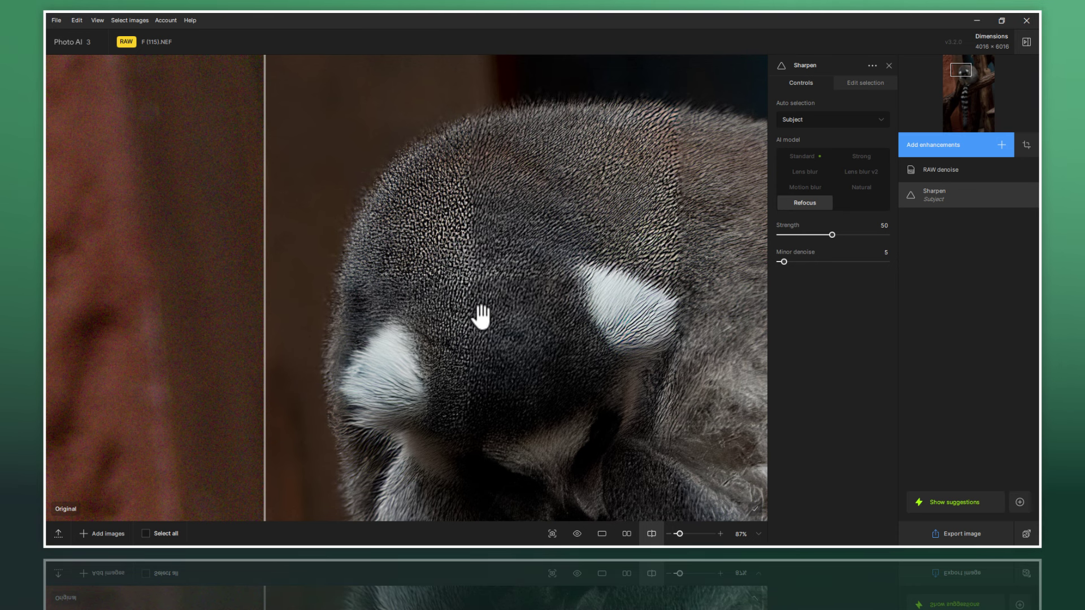
pyautogui.moveTo(265, 380)
pyautogui.mouseDown()
pyautogui.moveTo(749, 407)
pyautogui.moveTo(472, 416)
pyautogui.moveTo(380, 380)
pyautogui.moveTo(651, 392)
pyautogui.moveTo(318, 364)
pyautogui.mouseUp()
pyautogui.moveTo(521, 371); pyautogui.dragTo(532, 266)
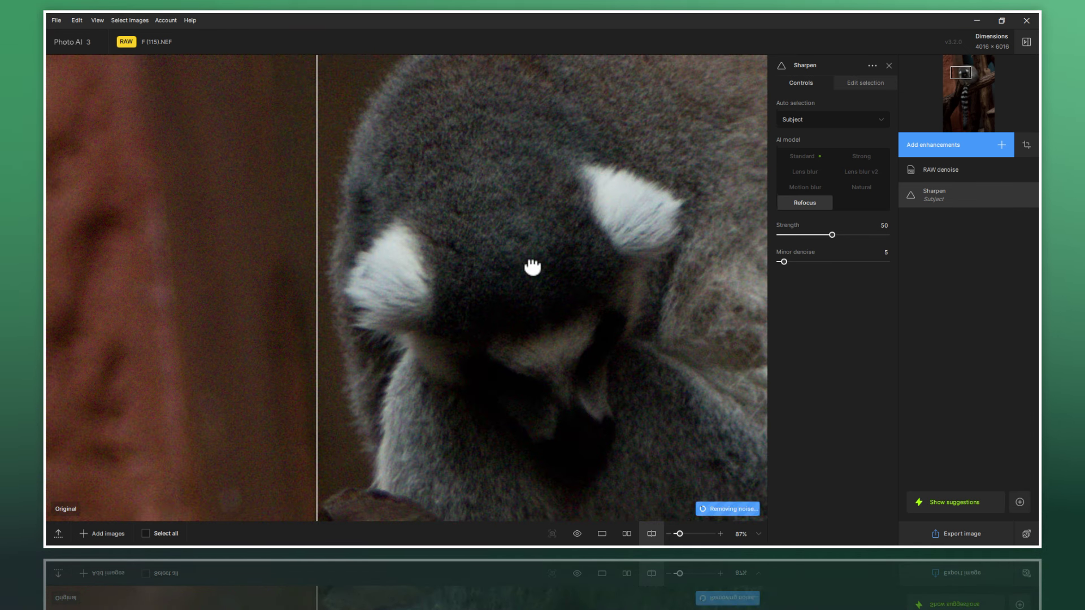
pyautogui.moveTo(832, 235); pyautogui.dragTo(802, 235)
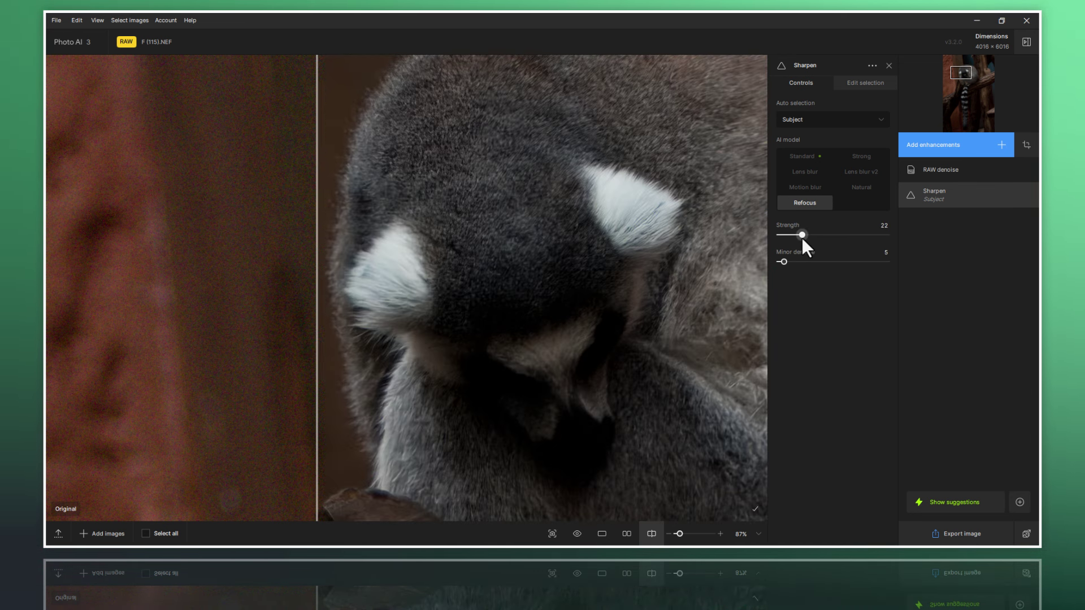
pyautogui.moveTo(820, 239); pyautogui.dragTo(821, 239)
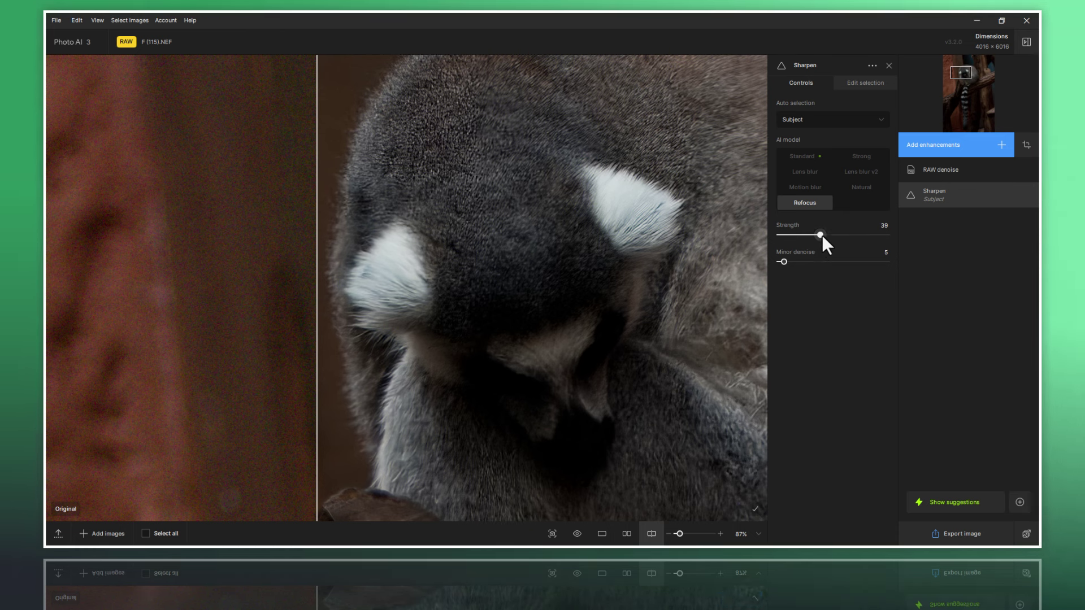
pyautogui.moveTo(831, 235); pyautogui.dragTo(831, 236)
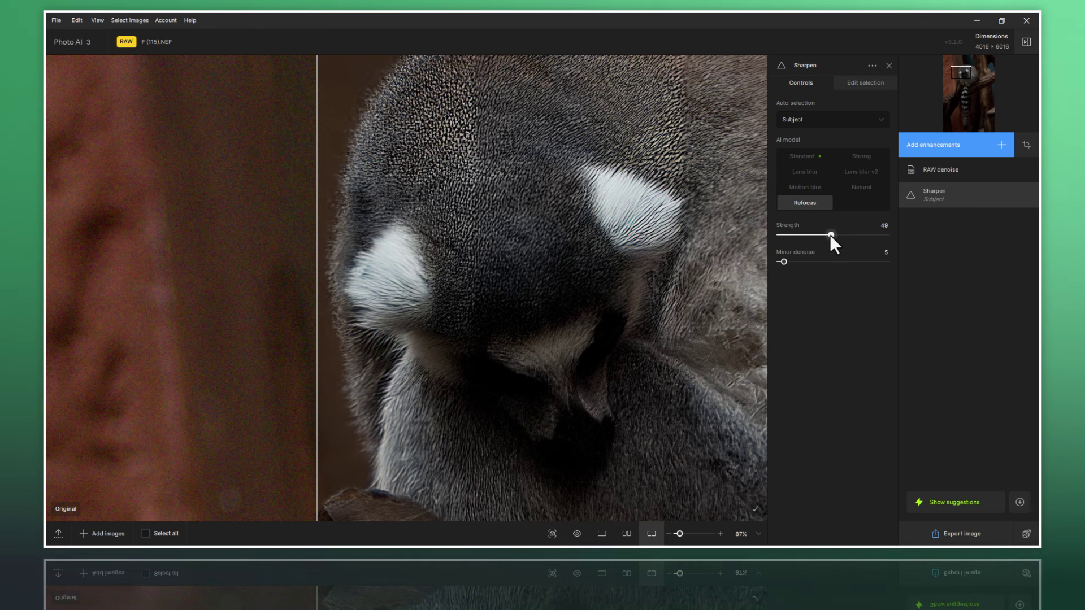
pyautogui.moveTo(831, 234); pyautogui.dragTo(820, 234)
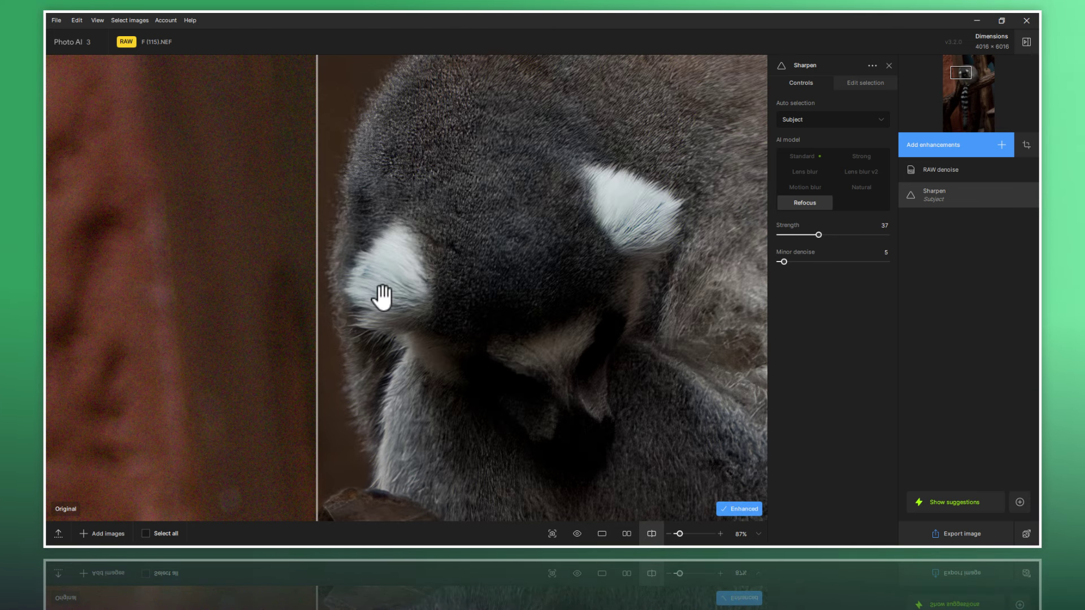
pyautogui.moveTo(345, 390)
pyautogui.mouseDown()
pyautogui.moveTo(666, 414)
pyautogui.moveTo(286, 380)
pyautogui.moveTo(639, 412)
pyautogui.moveTo(368, 389)
pyautogui.mouseUp()
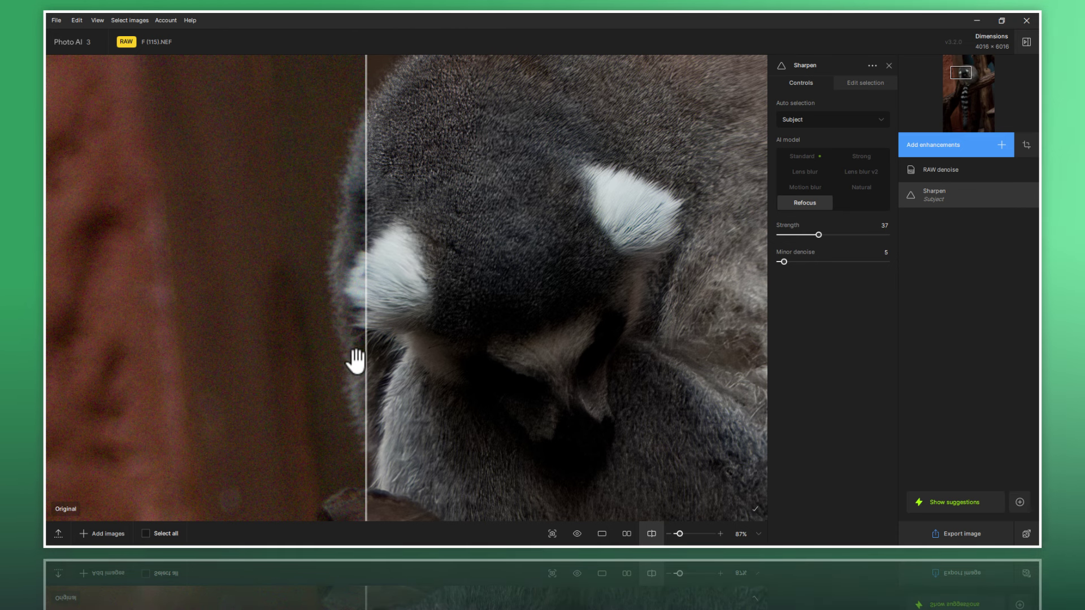
pyautogui.moveTo(364, 358)
pyautogui.mouseDown()
pyautogui.moveTo(656, 375)
pyautogui.moveTo(469, 377)
pyautogui.moveTo(676, 383)
pyautogui.moveTo(405, 388)
pyautogui.moveTo(562, 402)
pyautogui.moveTo(683, 389)
pyautogui.moveTo(259, 354)
pyautogui.moveTo(681, 381)
pyautogui.moveTo(526, 399)
pyautogui.moveTo(292, 383)
pyautogui.mouseUp()
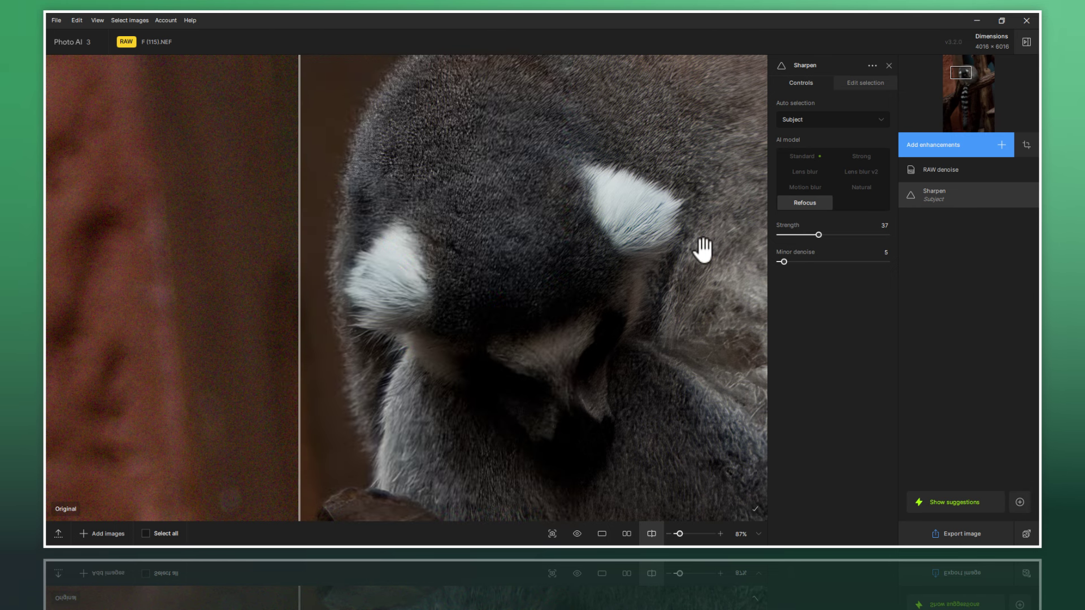
# Step: Switch the lemur's Sharpen to Lens blur v2 and compare the head's fur
pyautogui.click(860, 171)
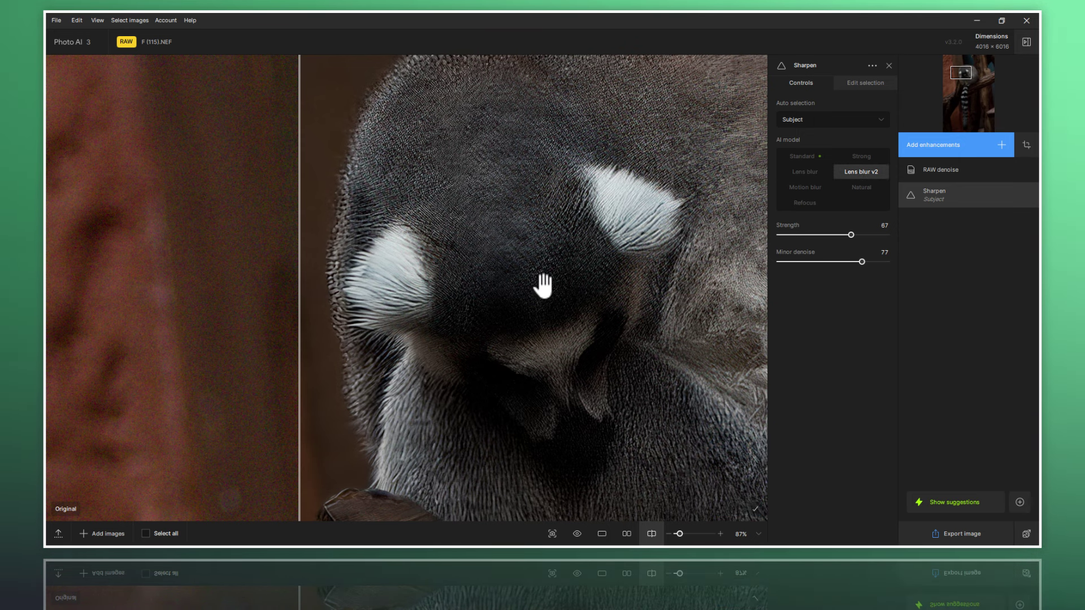
pyautogui.moveTo(295, 380)
pyautogui.mouseDown()
pyautogui.moveTo(376, 400)
pyautogui.moveTo(686, 390)
pyautogui.moveTo(235, 363)
pyautogui.moveTo(673, 385)
pyautogui.moveTo(283, 349)
pyautogui.moveTo(229, 327)
pyautogui.mouseUp()
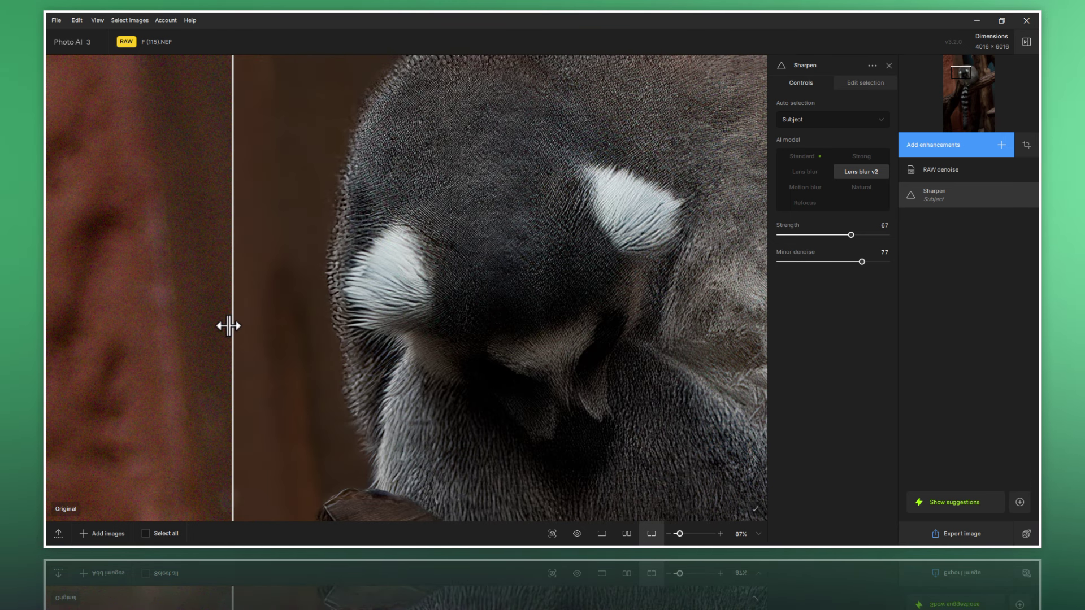
pyautogui.moveTo(453, 201); pyautogui.dragTo(423, 317)
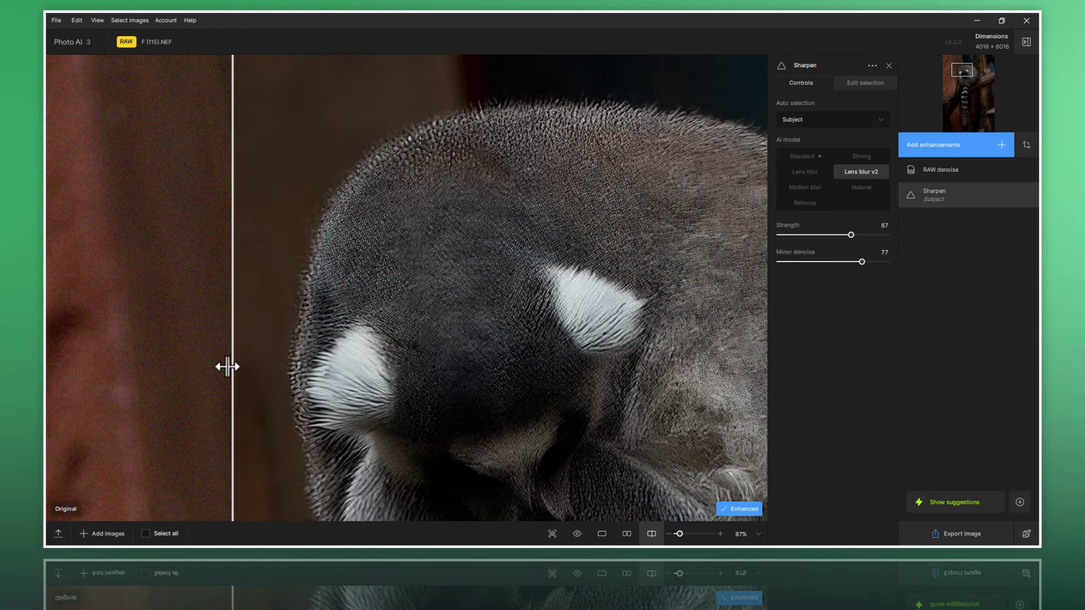
pyautogui.moveTo(228, 366)
pyautogui.mouseDown()
pyautogui.moveTo(625, 400)
pyautogui.moveTo(192, 370)
pyautogui.moveTo(642, 392)
pyautogui.moveTo(224, 396)
pyautogui.moveTo(161, 383)
pyautogui.mouseUp()
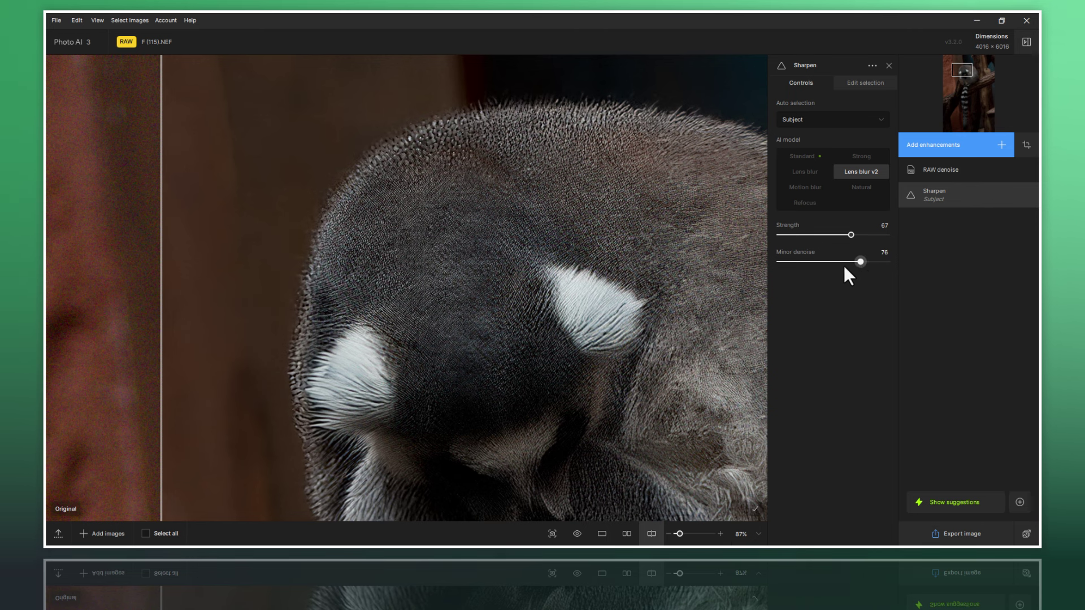
# Step: Set Minor denoise to 1 and settle Strength at 23, checking the lower body
pyautogui.moveTo(844, 265); pyautogui.dragTo(757, 267)
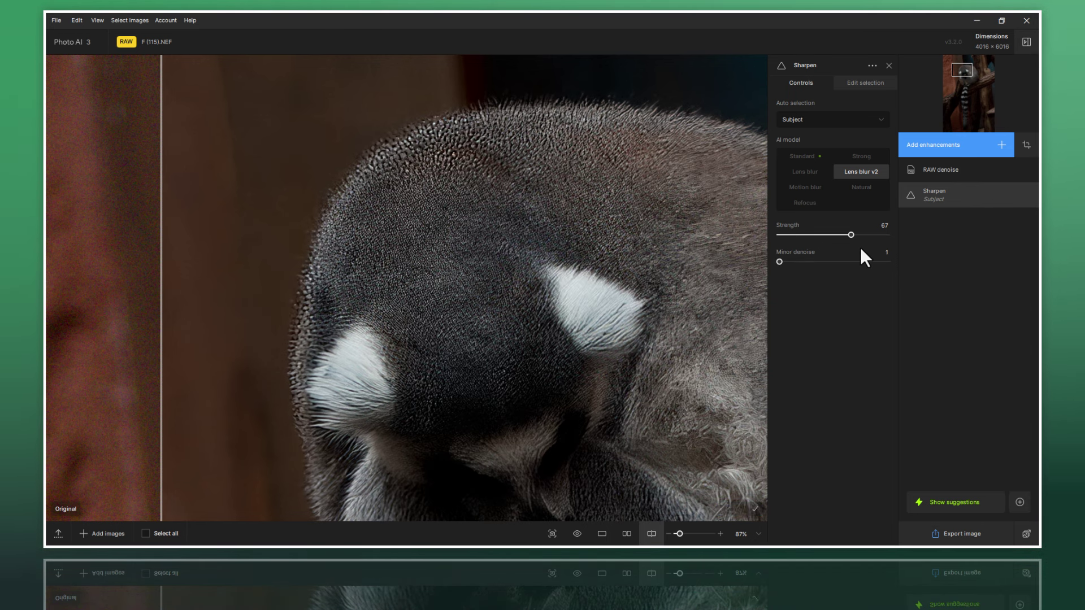
pyautogui.moveTo(853, 235); pyautogui.dragTo(808, 232)
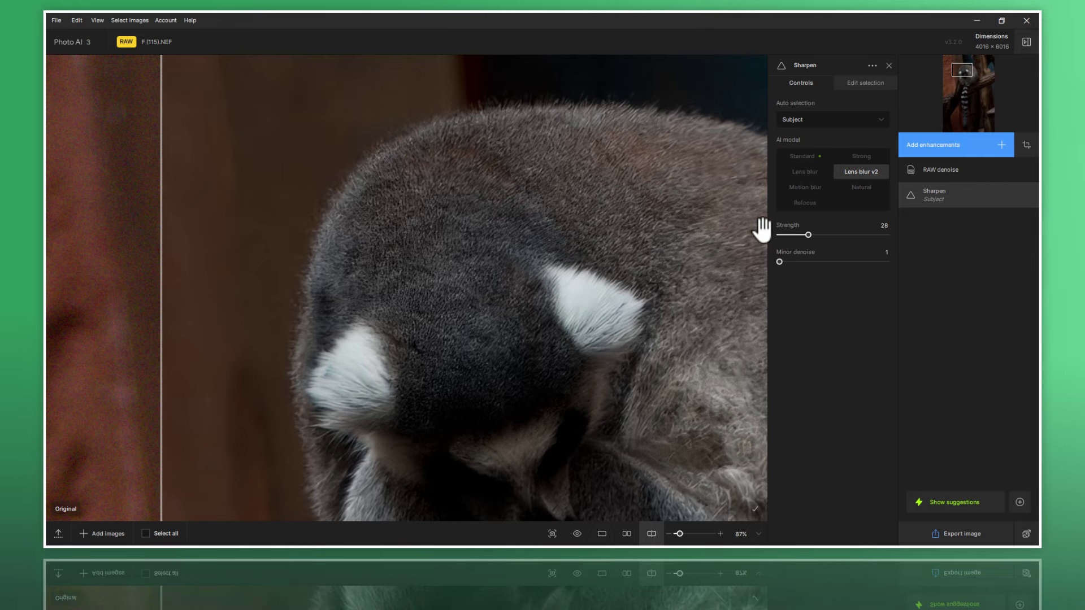
pyautogui.moveTo(808, 234)
pyautogui.mouseDown()
pyautogui.moveTo(833, 235)
pyautogui.moveTo(823, 235)
pyautogui.mouseUp()
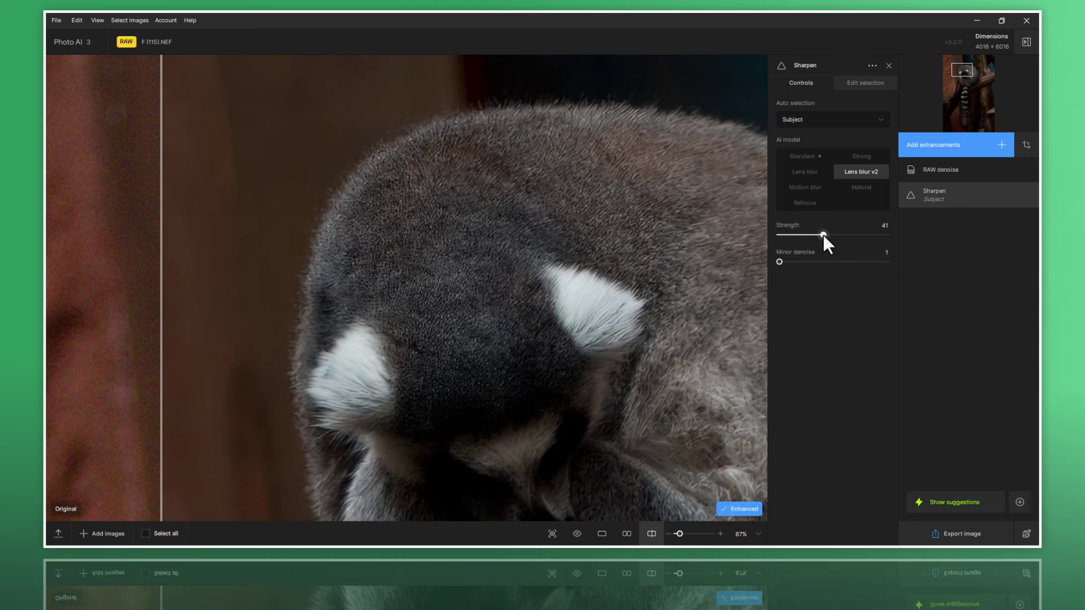
pyautogui.moveTo(823, 235); pyautogui.dragTo(833, 235)
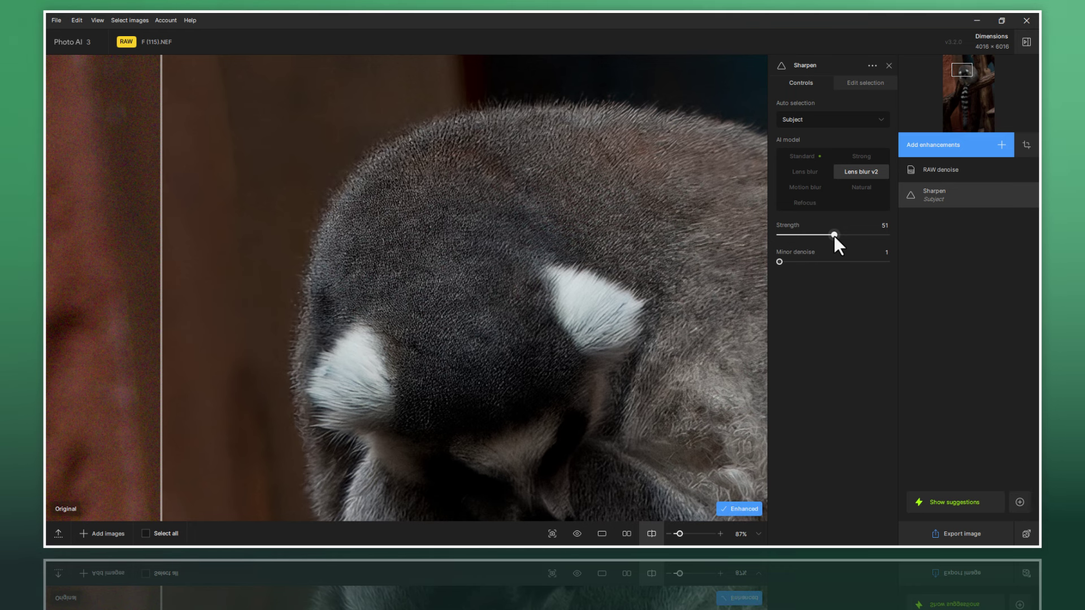
pyautogui.moveTo(835, 236); pyautogui.dragTo(840, 235)
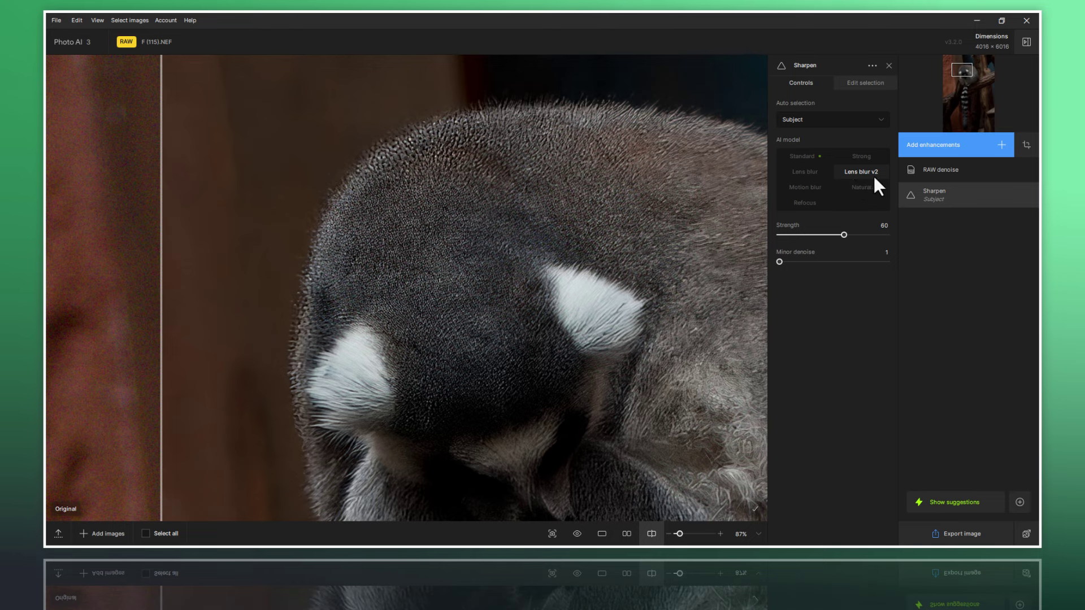
pyautogui.click(881, 229)
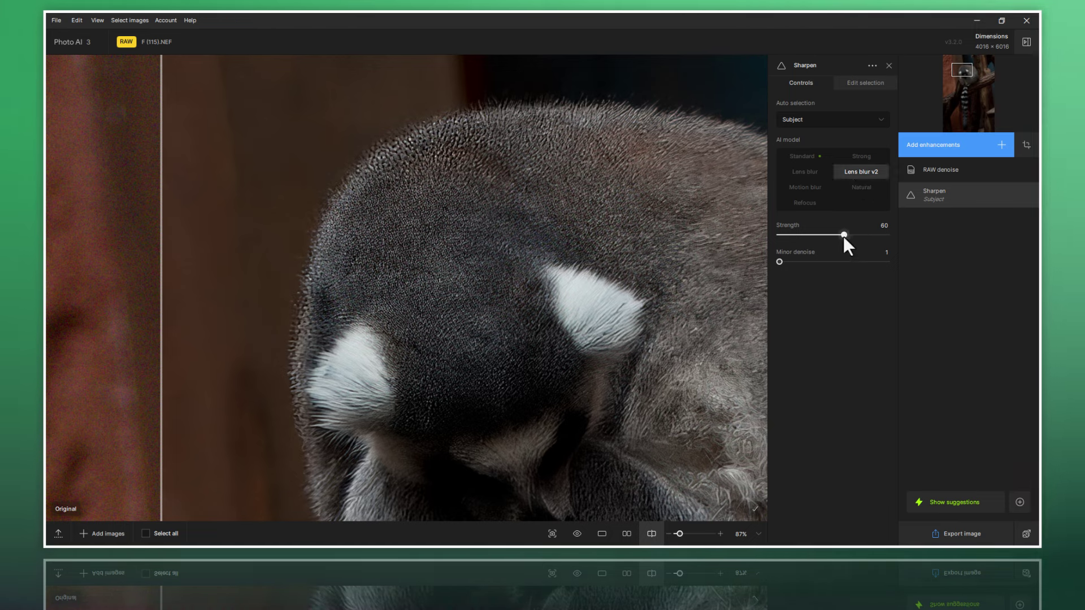
pyautogui.moveTo(844, 235); pyautogui.dragTo(831, 235)
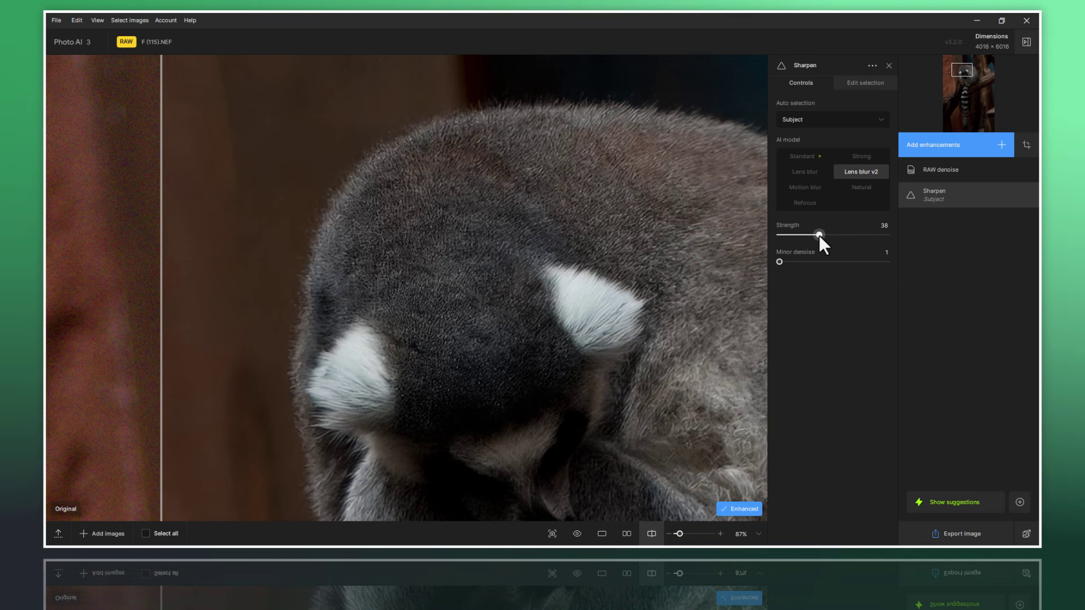
pyautogui.moveTo(819, 235); pyautogui.dragTo(803, 235)
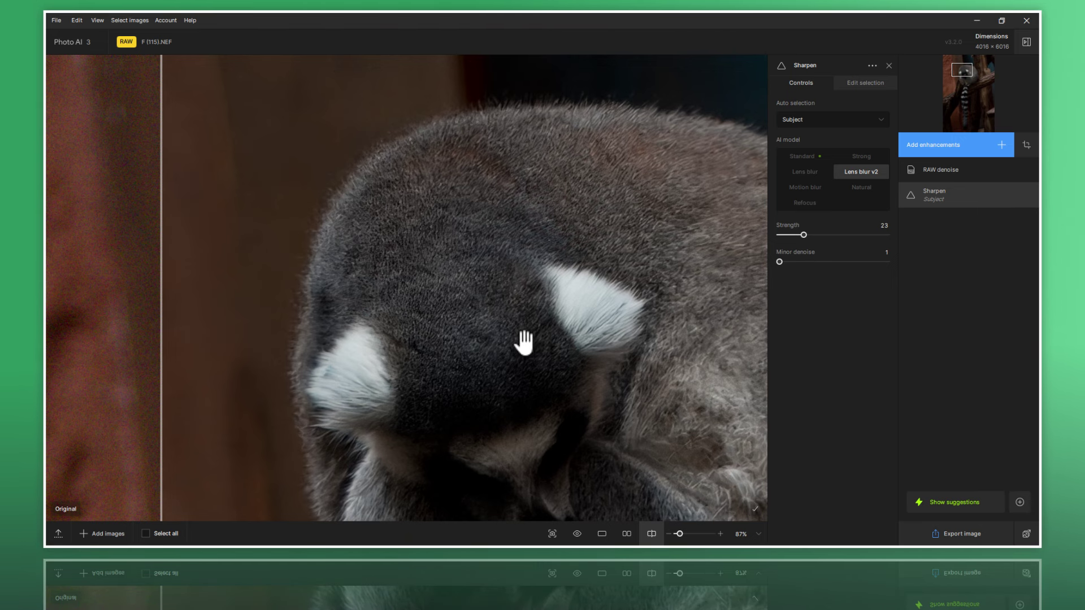
pyautogui.moveTo(524, 342); pyautogui.dragTo(407, 213)
pyautogui.moveTo(489, 395); pyautogui.dragTo(486, 300)
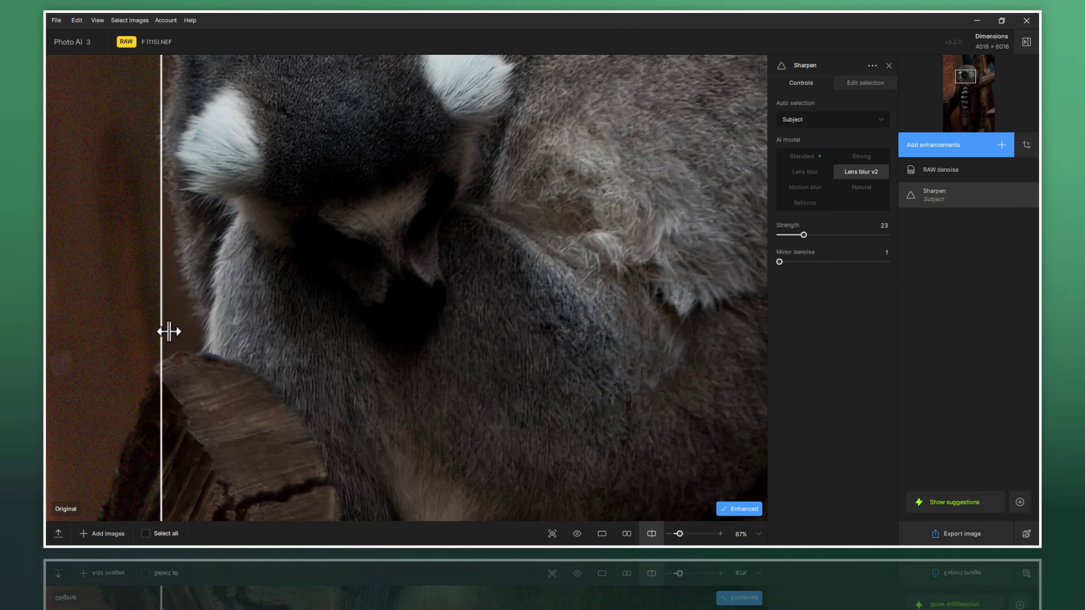
# Step: Pan down to the lemur's striped tail and compare it with the original across the split divider
pyautogui.moveTo(157, 332)
pyautogui.mouseDown()
pyautogui.moveTo(524, 355)
pyautogui.moveTo(435, 385)
pyautogui.moveTo(114, 368)
pyautogui.moveTo(460, 409)
pyautogui.moveTo(138, 367)
pyautogui.mouseUp()
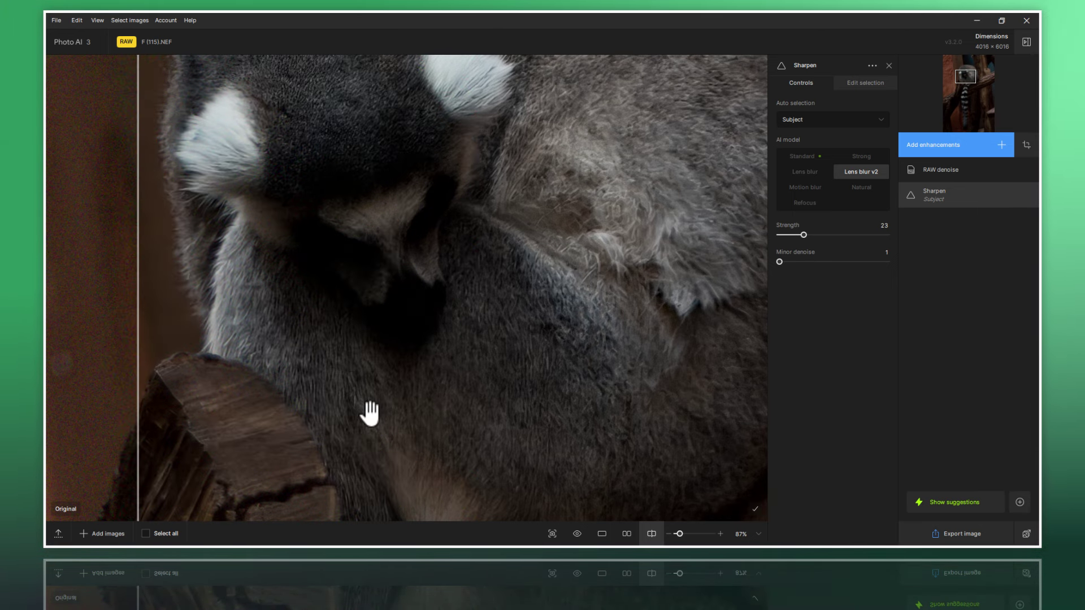
pyautogui.scroll(-4, 391, 391)
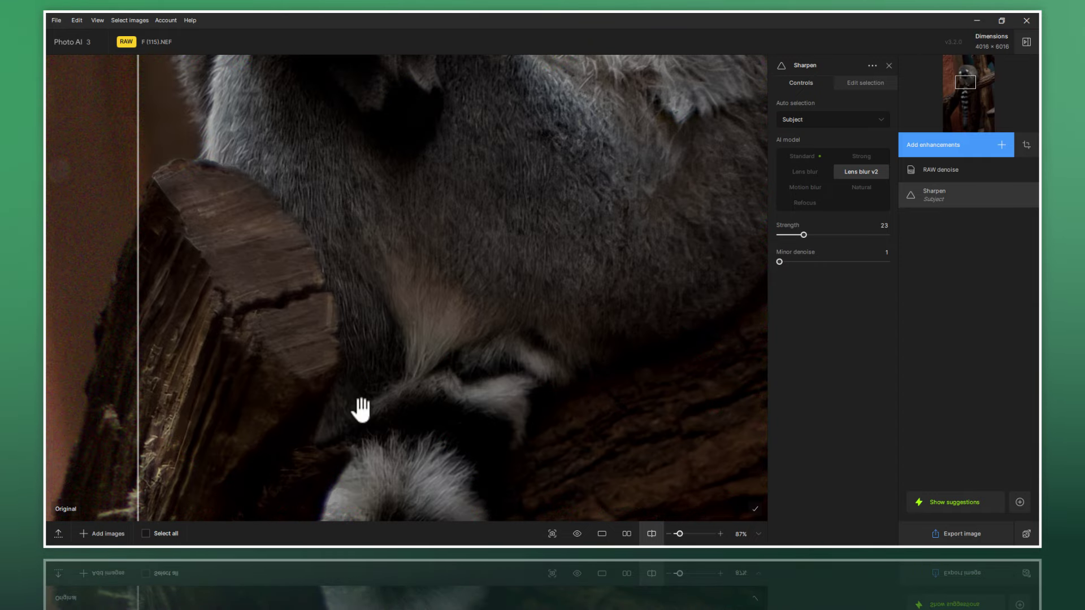
pyautogui.scroll(-5, 332, 208)
pyautogui.scroll(-5, 388, 271)
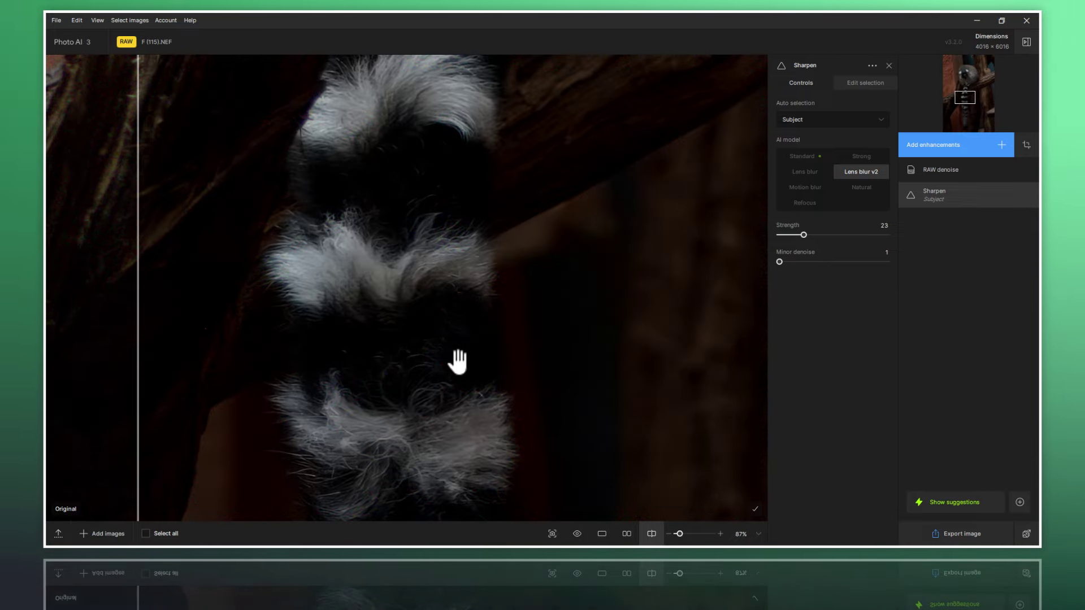
pyautogui.scroll(-1, 441, 399)
pyautogui.scroll(-3, 444, 390)
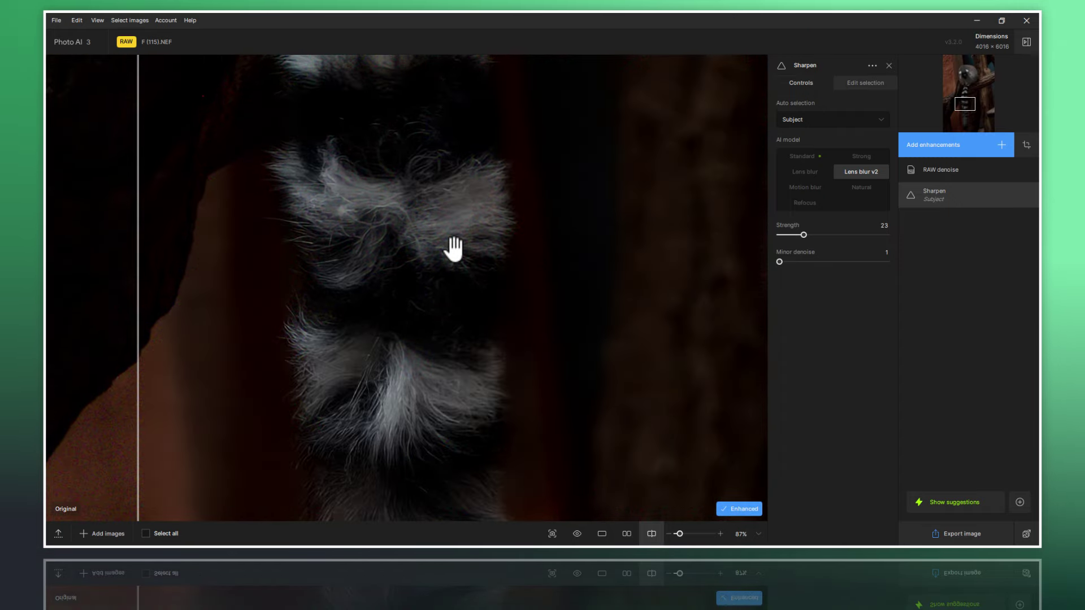
pyautogui.moveTo(465, 360); pyautogui.dragTo(450, 231)
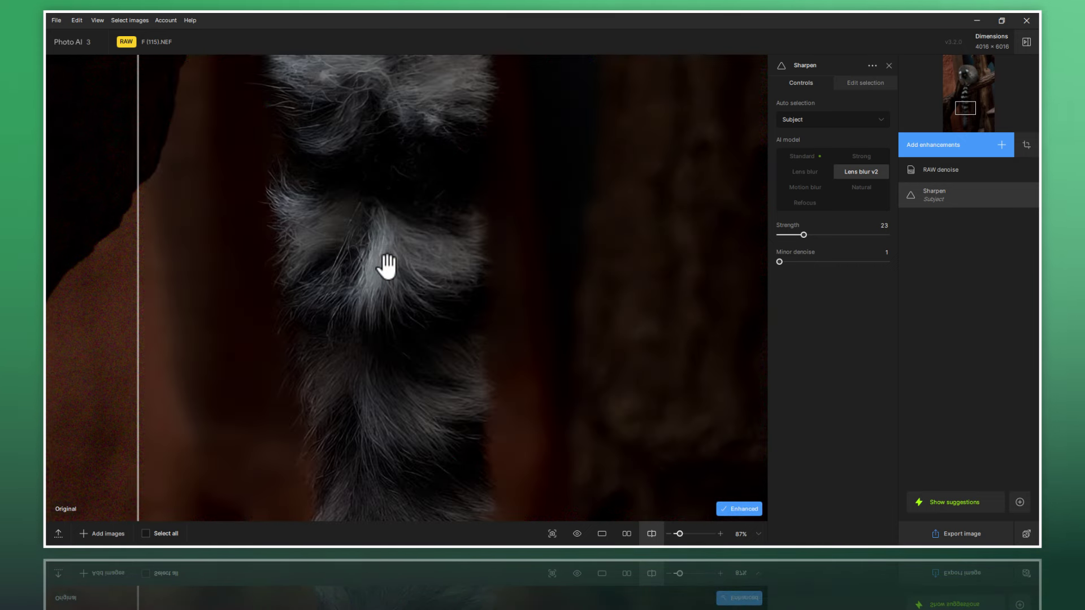
pyautogui.moveTo(395, 177); pyautogui.dragTo(420, 346)
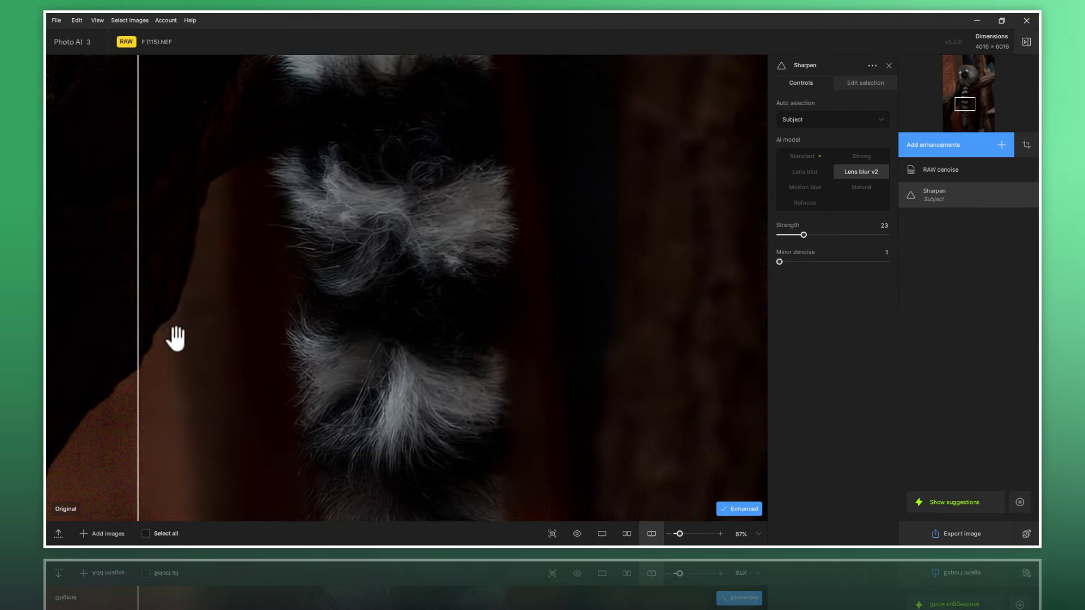
pyautogui.moveTo(139, 350)
pyautogui.mouseDown()
pyautogui.moveTo(557, 356)
pyautogui.moveTo(253, 337)
pyautogui.mouseUp()
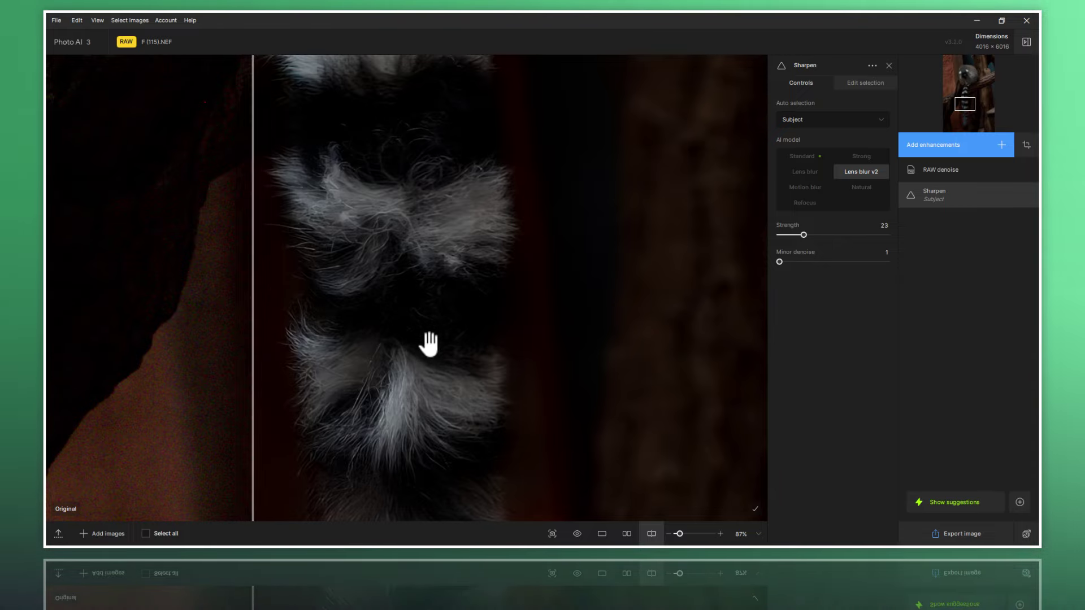
# Step: Compare the Refocus, Natural and Lens blur v2 models on the tail, then settle on Refocus
pyautogui.click(796, 205)
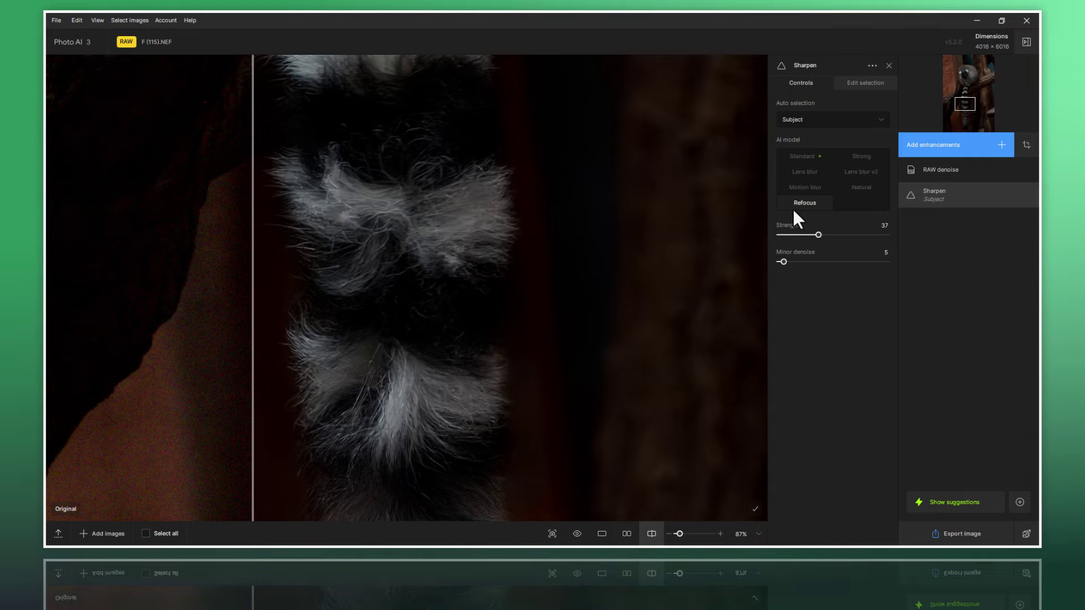
pyautogui.click(840, 194)
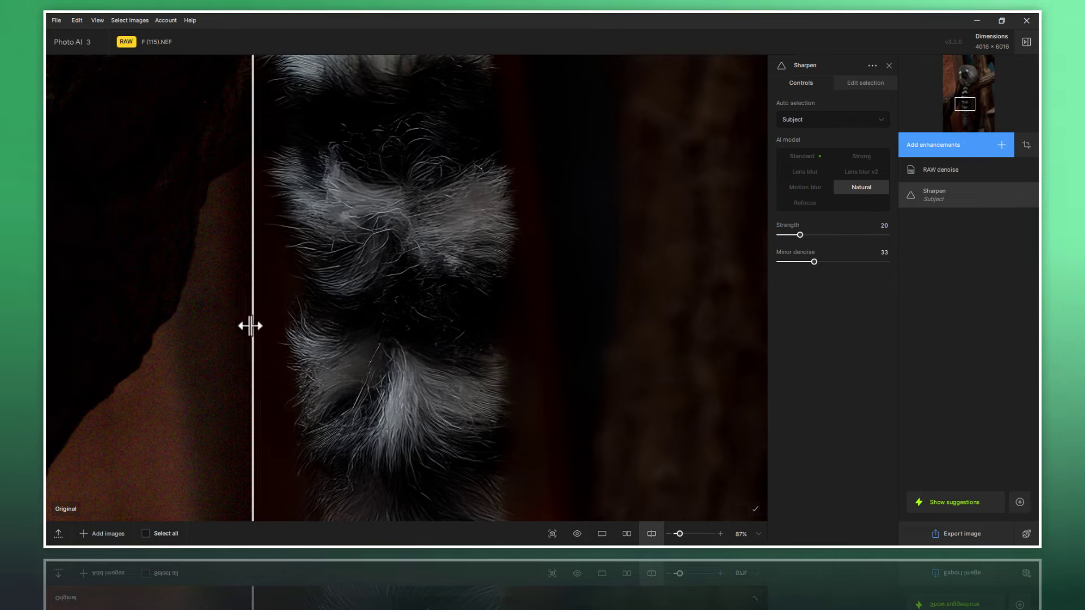
pyautogui.moveTo(252, 325)
pyautogui.mouseDown()
pyautogui.moveTo(509, 353)
pyautogui.moveTo(194, 339)
pyautogui.moveTo(479, 362)
pyautogui.moveTo(171, 354)
pyautogui.moveTo(562, 400)
pyautogui.moveTo(225, 381)
pyautogui.moveTo(552, 390)
pyautogui.moveTo(252, 384)
pyautogui.mouseUp()
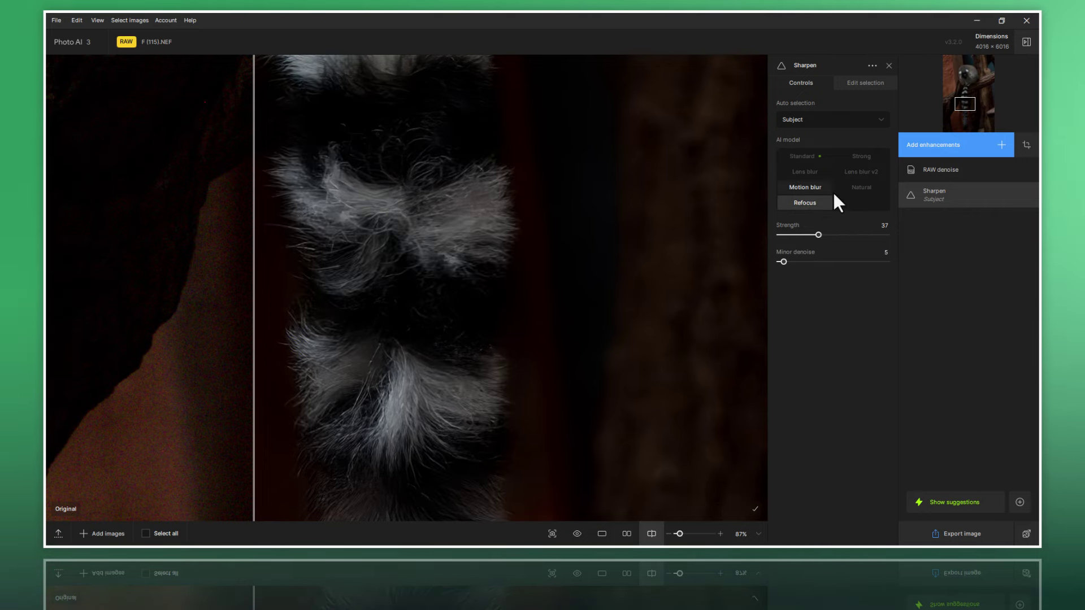
pyautogui.click(840, 174)
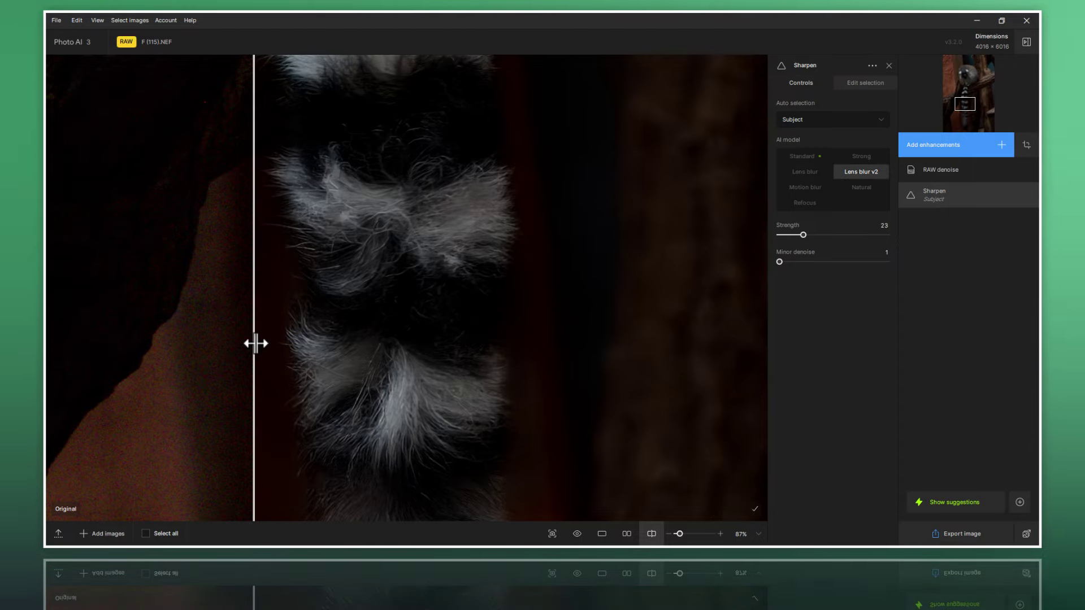
pyautogui.moveTo(255, 341)
pyautogui.mouseDown()
pyautogui.moveTo(542, 387)
pyautogui.moveTo(276, 382)
pyautogui.moveTo(574, 405)
pyautogui.moveTo(285, 399)
pyautogui.mouseUp()
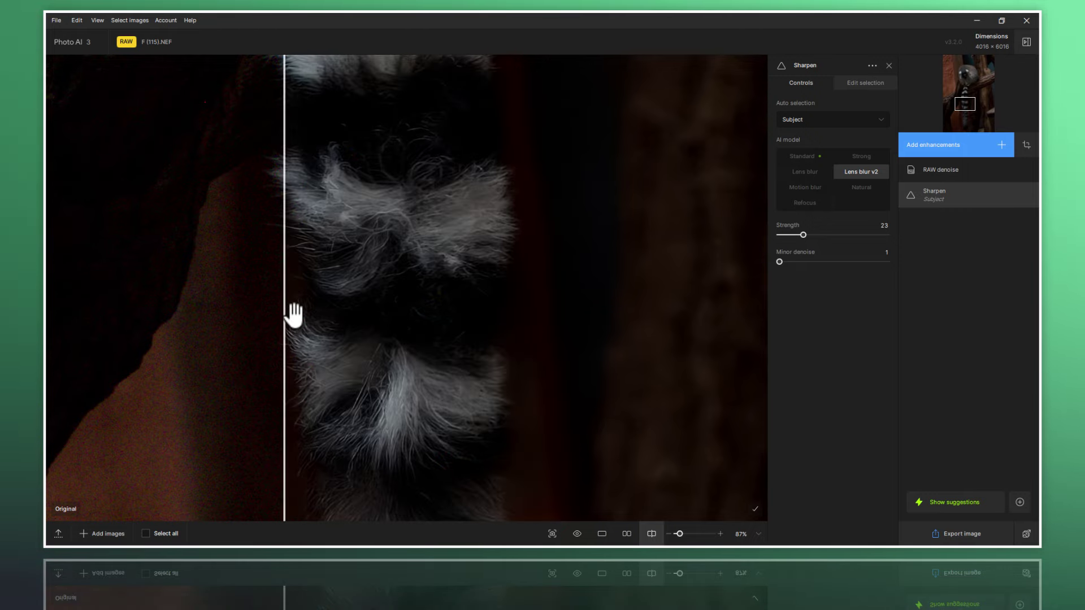
pyautogui.click(805, 202)
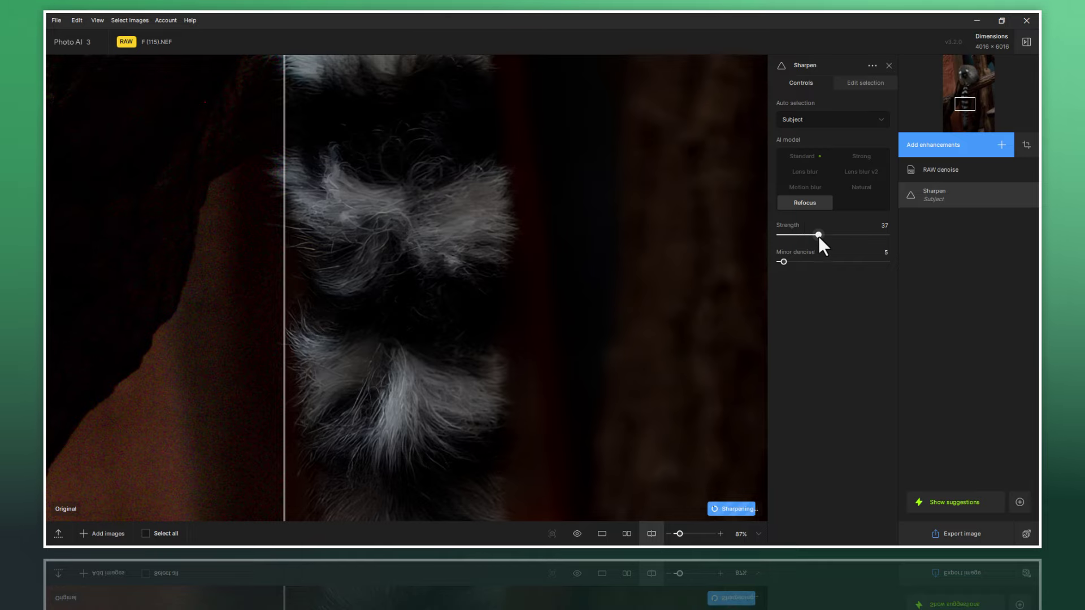
# Step: Raise the Refocus strength and pan down the tail to compare it with the original
pyautogui.moveTo(818, 234); pyautogui.dragTo(839, 235)
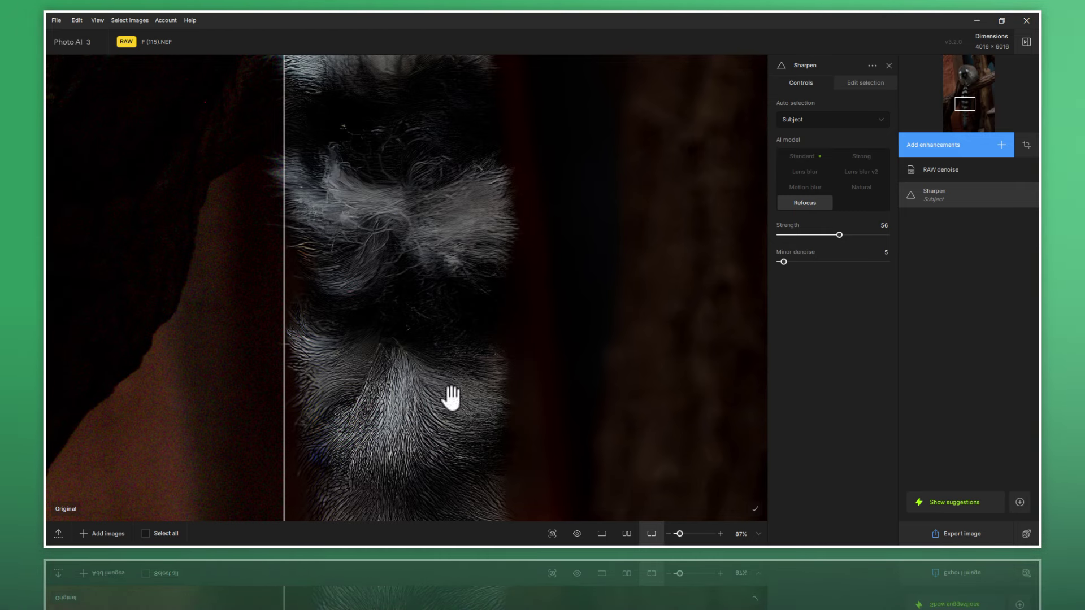
pyautogui.moveTo(448, 395); pyautogui.dragTo(450, 249)
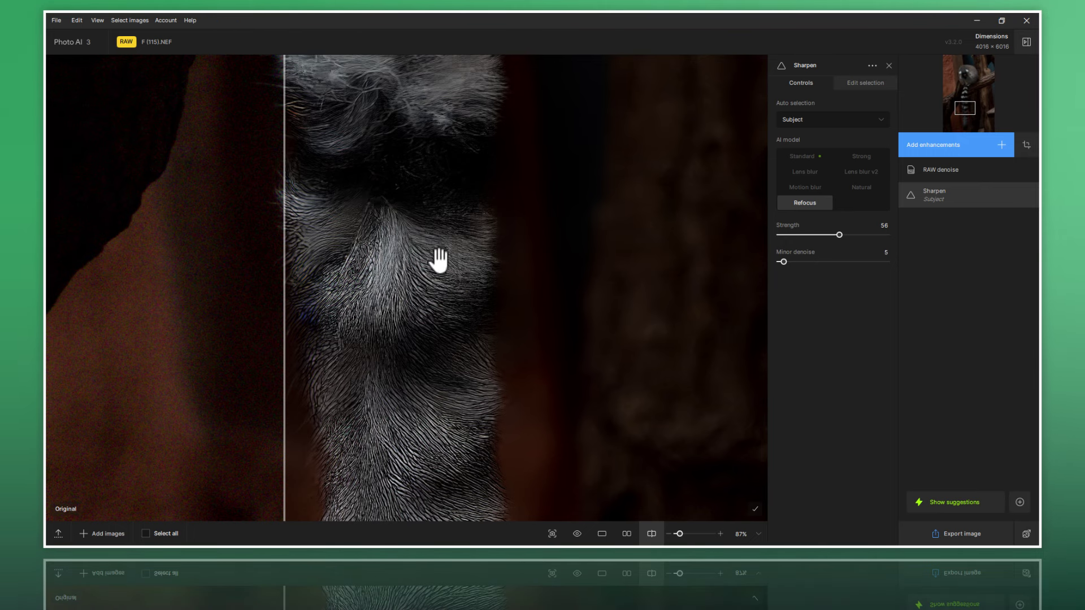
pyautogui.moveTo(286, 291)
pyautogui.mouseDown()
pyautogui.moveTo(209, 323)
pyautogui.moveTo(234, 356)
pyautogui.mouseUp()
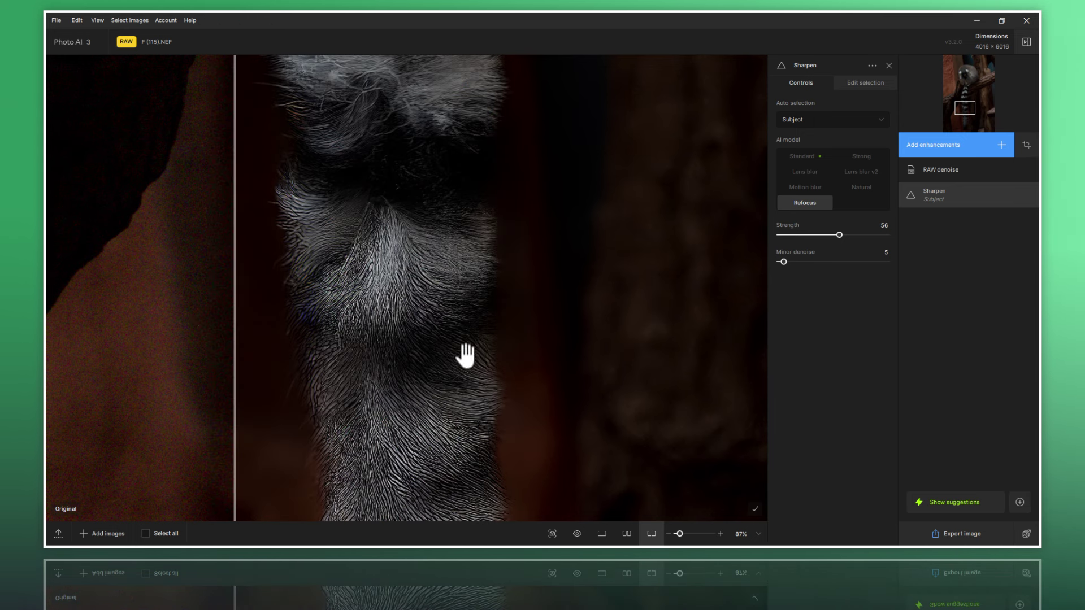
pyautogui.moveTo(412, 353); pyautogui.dragTo(455, 262)
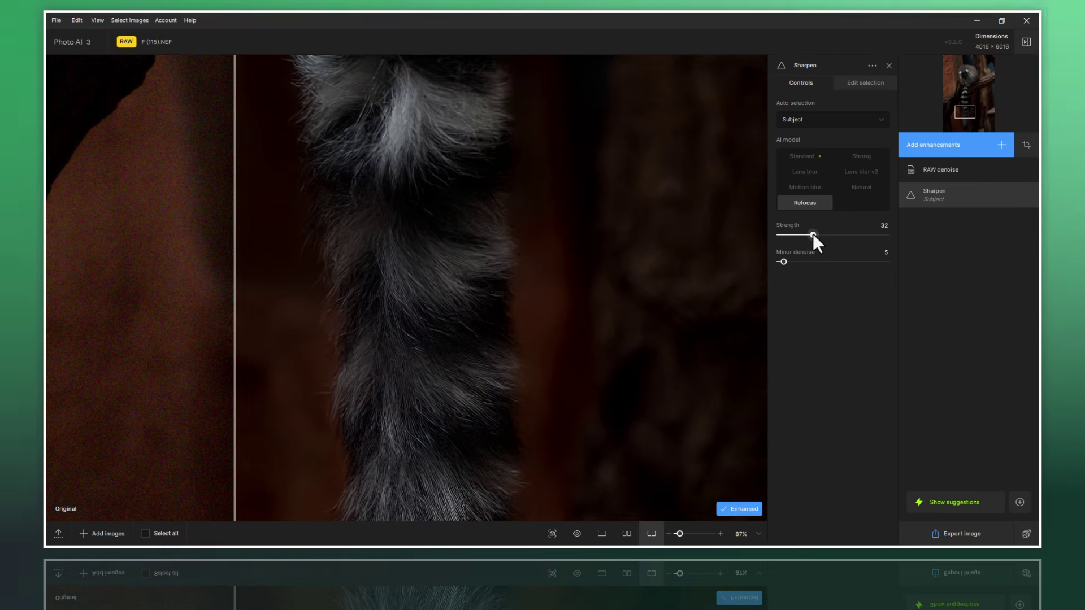
# Step: Try sharpening strengths 43, 25 and 35, then leave Refocus strength at 40
pyautogui.moveTo(814, 235); pyautogui.dragTo(825, 235)
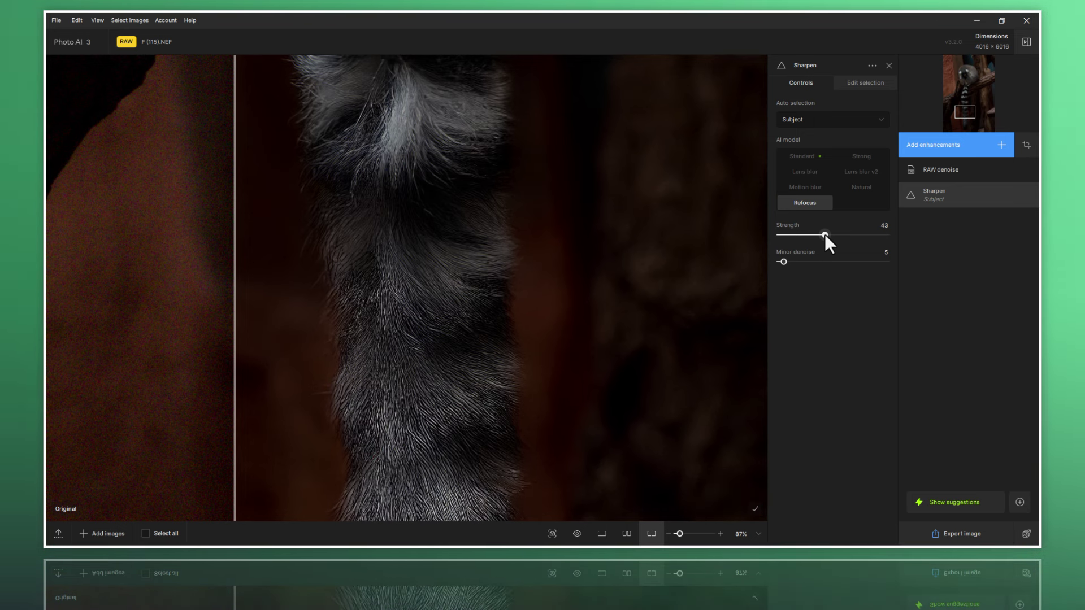
pyautogui.moveTo(825, 234); pyautogui.dragTo(822, 234)
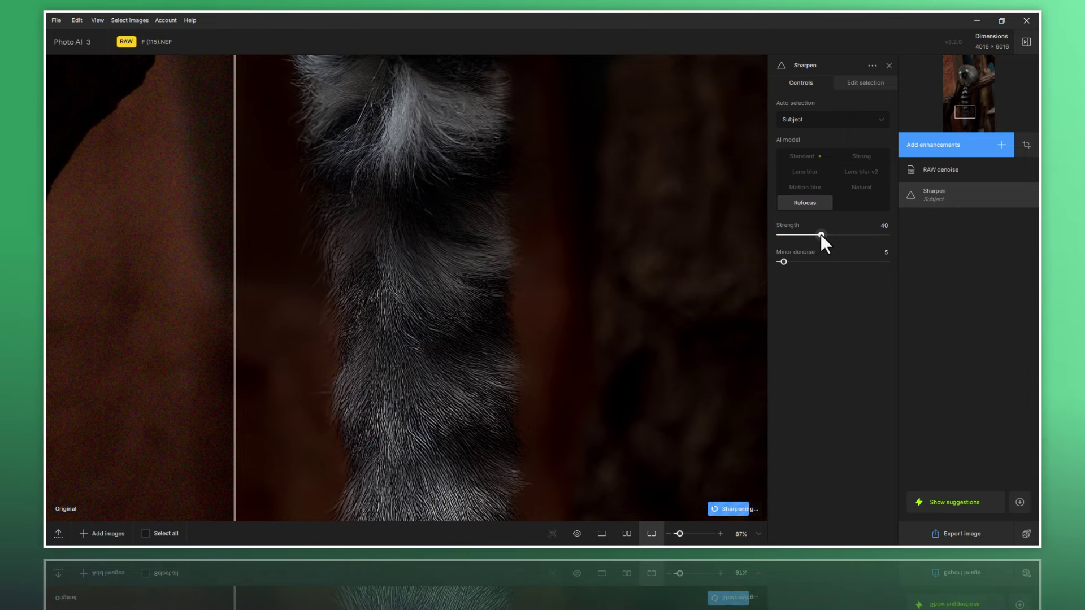
pyautogui.moveTo(821, 234); pyautogui.dragTo(806, 233)
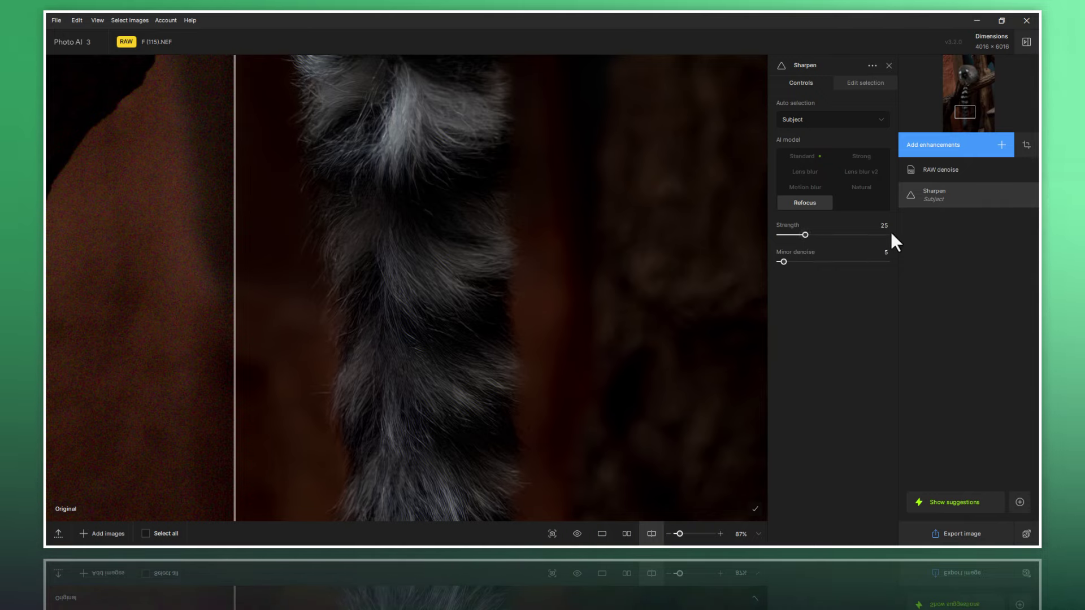
pyautogui.moveTo(805, 236); pyautogui.dragTo(816, 236)
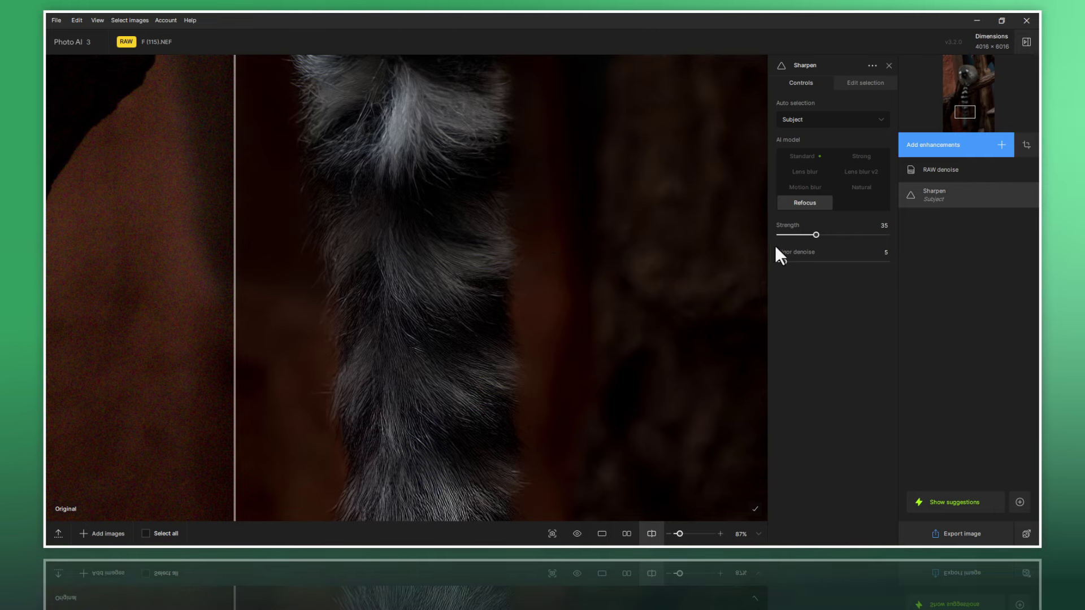
pyautogui.moveTo(819, 235); pyautogui.dragTo(822, 235)
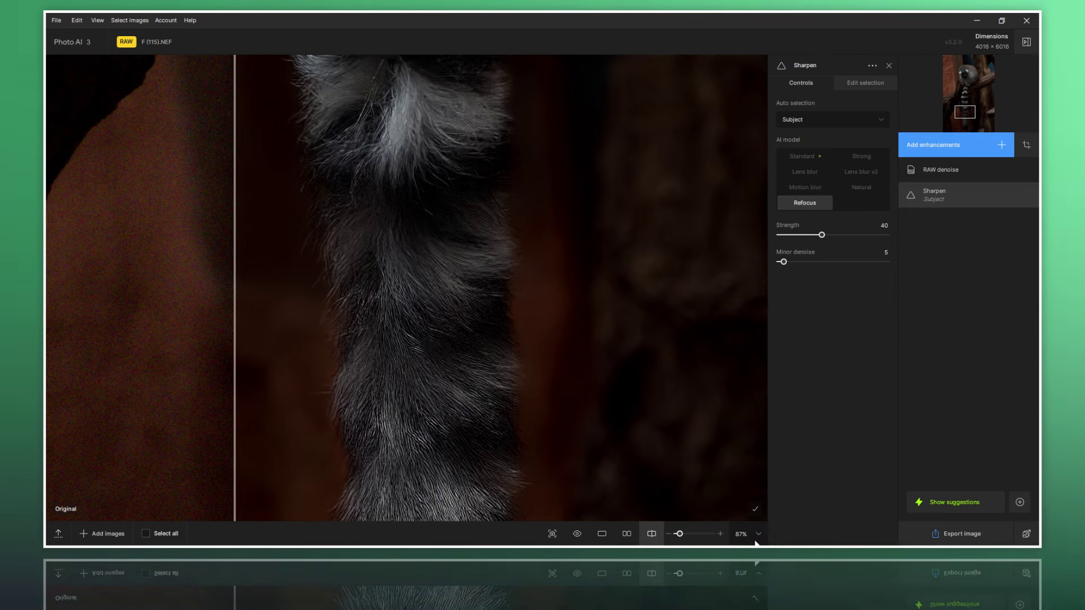
# Step: Fit the whole lemur photo in single view, close Sharpen settings and show the loaded images
pyautogui.click(758, 534)
pyautogui.click(744, 305)
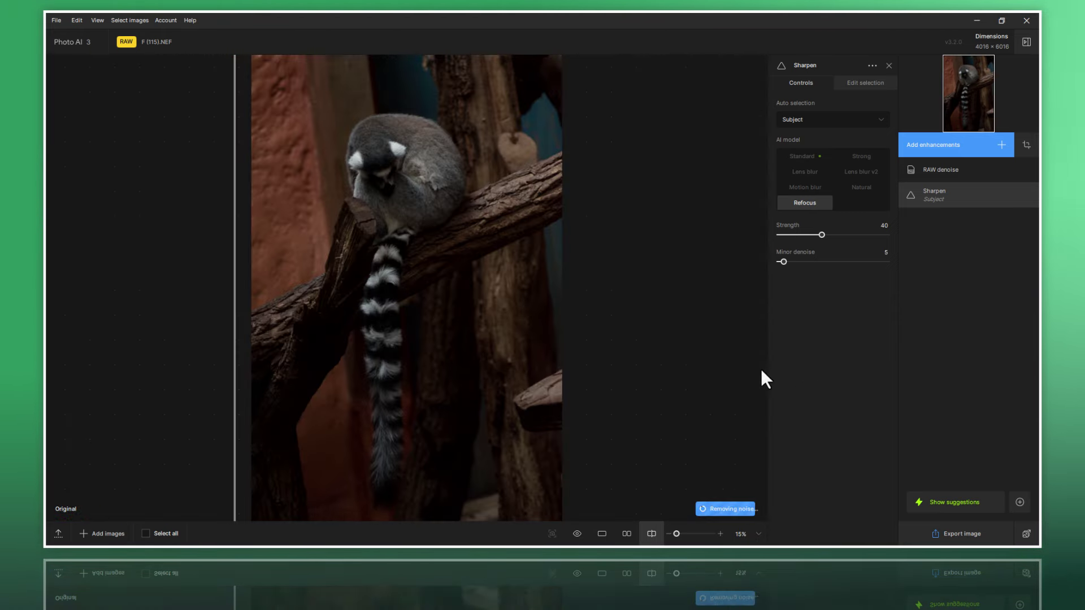
pyautogui.click(596, 536)
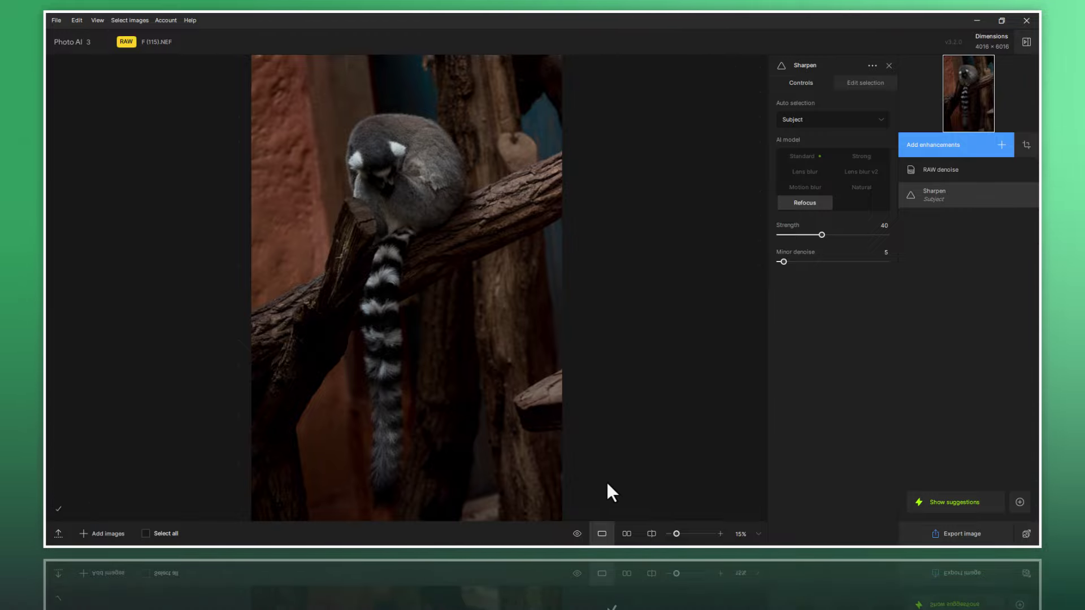
pyautogui.click(955, 197)
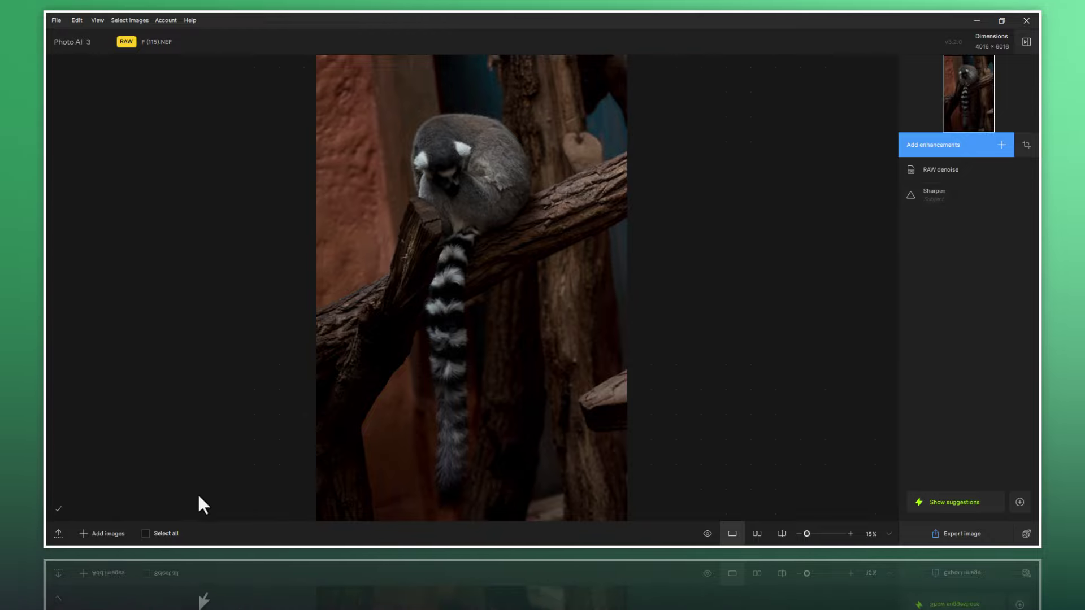
pyautogui.click(58, 534)
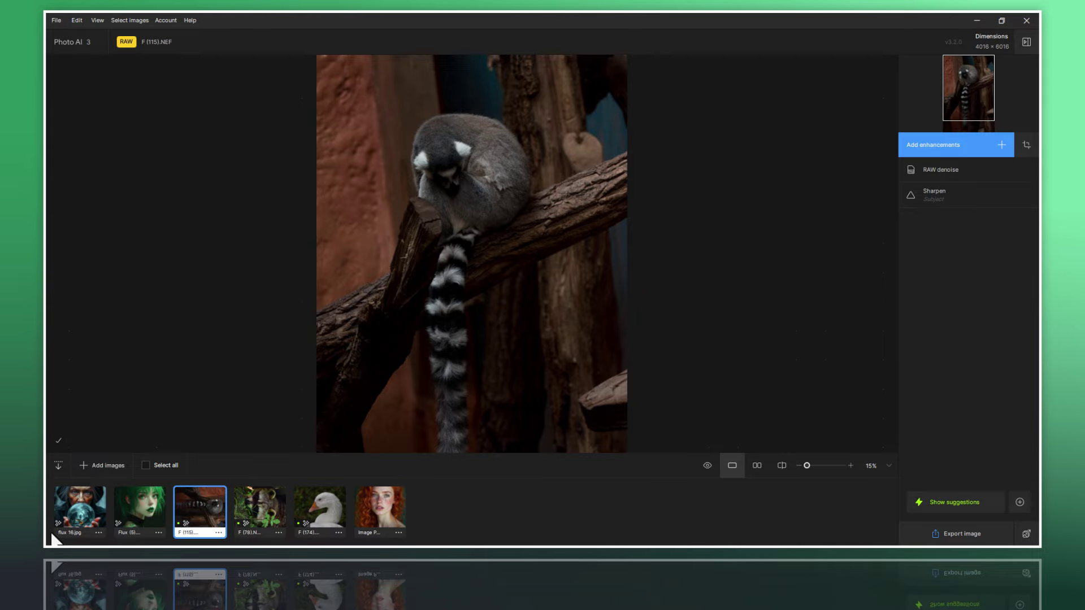
# Step: Open flux 16.jpg, zoom in on the woman's face and check its Denoise settings
pyautogui.click(70, 506)
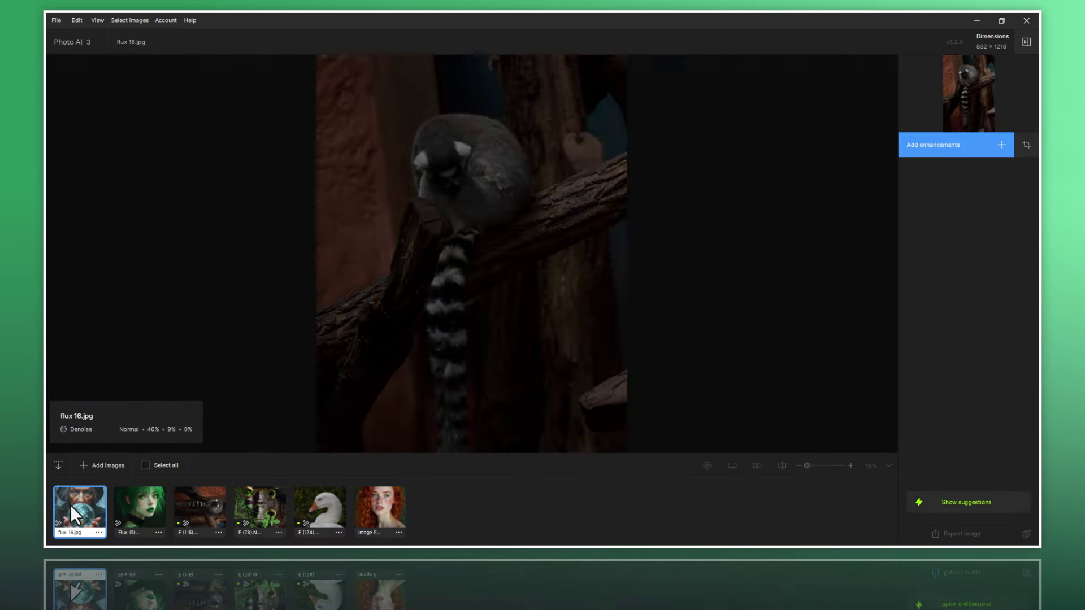
pyautogui.click(55, 464)
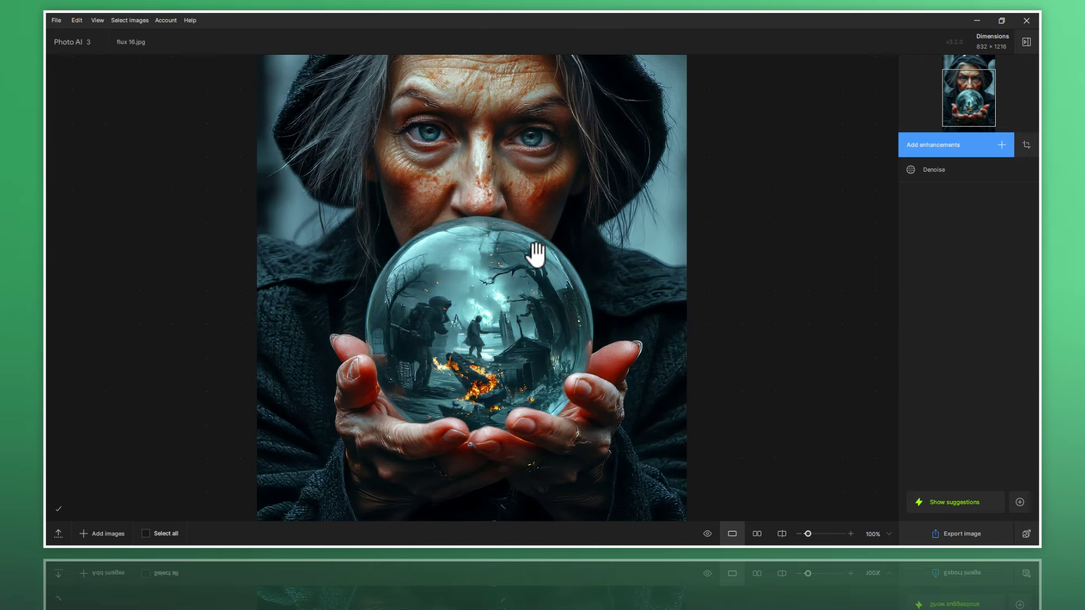
pyautogui.scroll(3, 532, 249)
pyautogui.moveTo(534, 179); pyautogui.dragTo(504, 418)
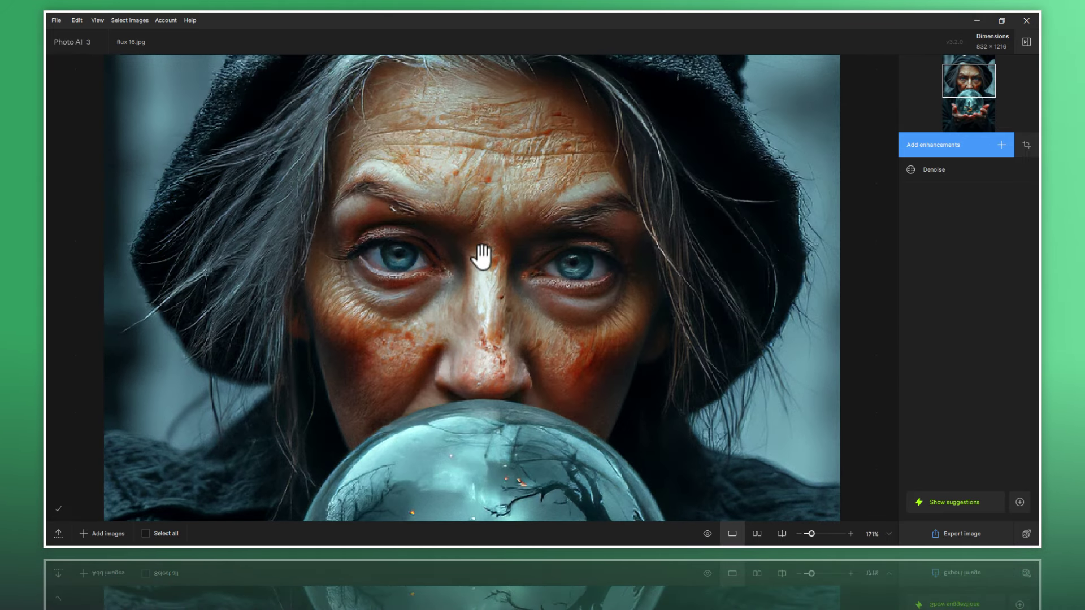
pyautogui.click(967, 176)
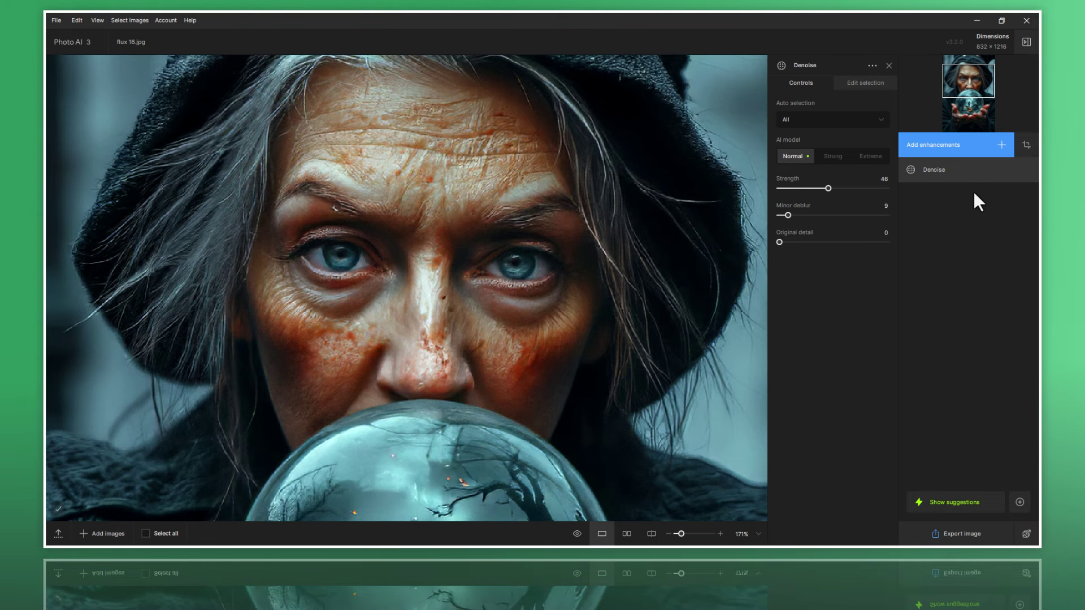
pyautogui.click(968, 170)
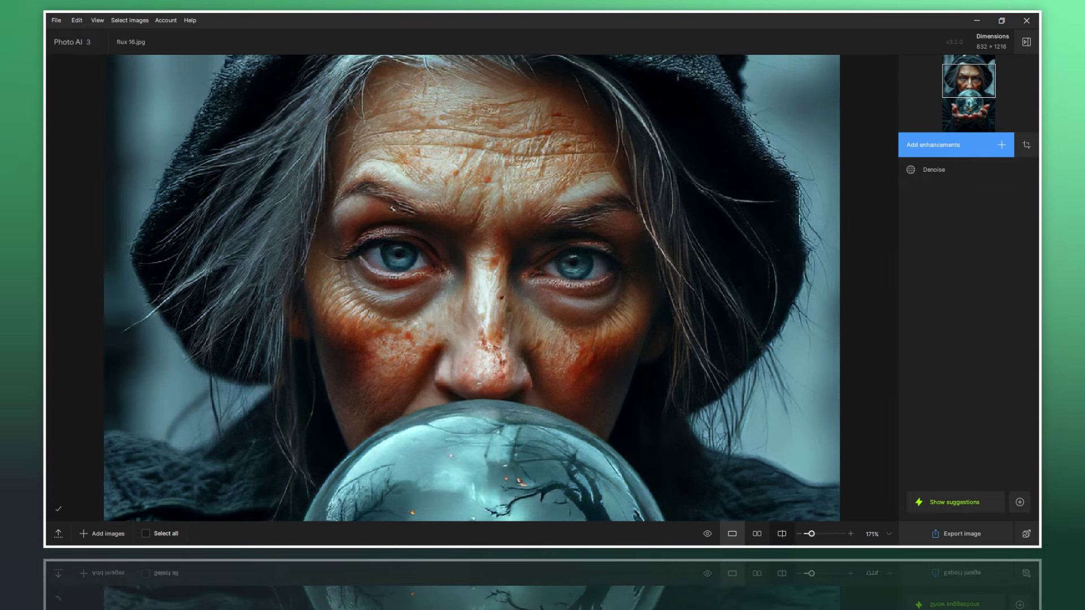
# Step: Inspect the hat edge side by side with the original, then return to the single enhanced view
pyautogui.click(757, 534)
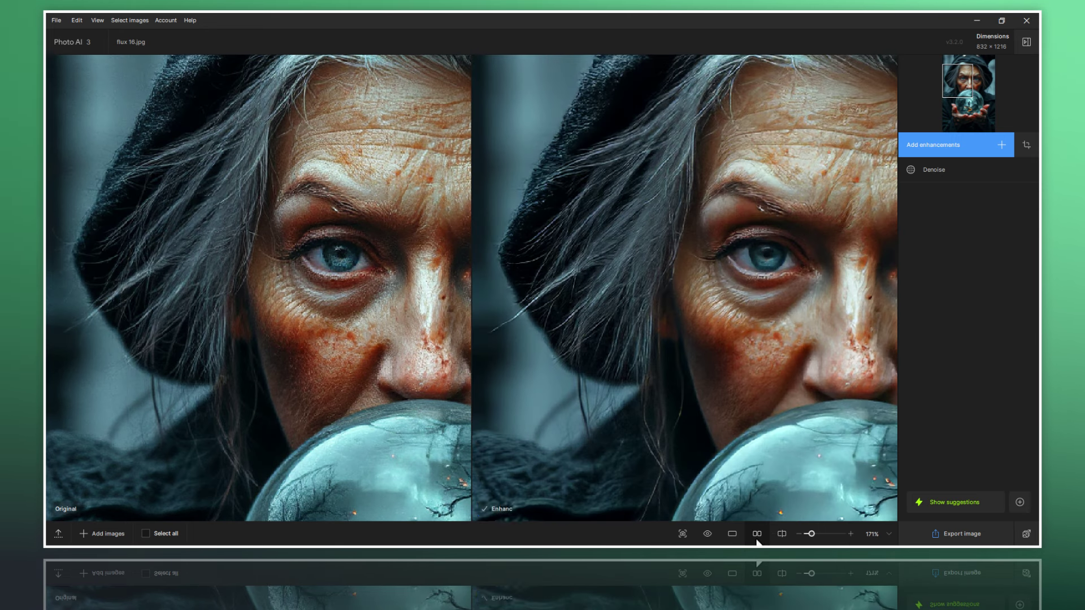
pyautogui.moveTo(331, 291); pyautogui.dragTo(469, 310)
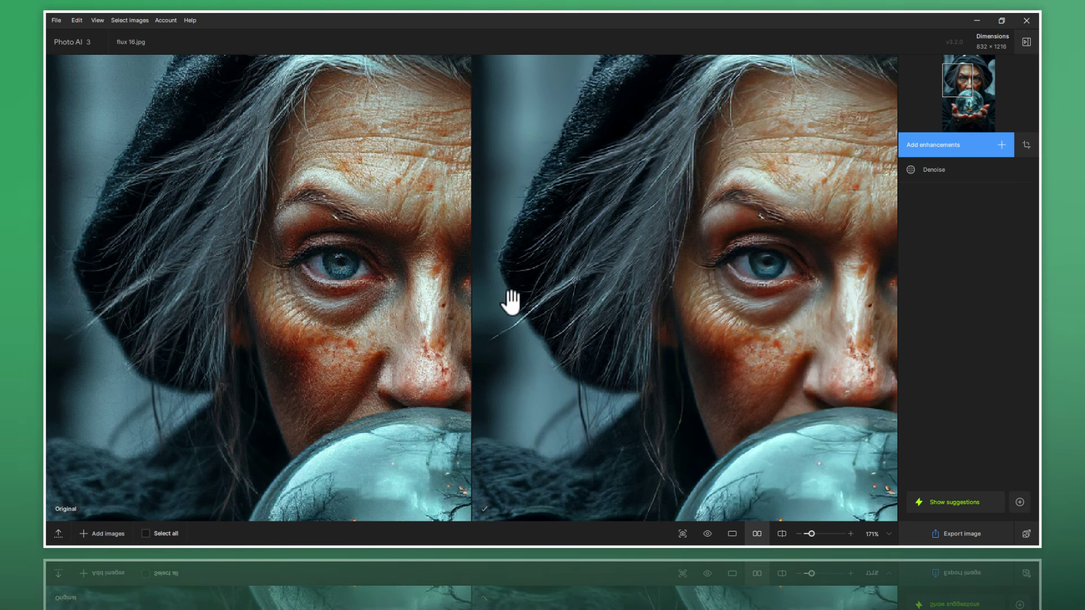
pyautogui.scroll(3, 248, 189)
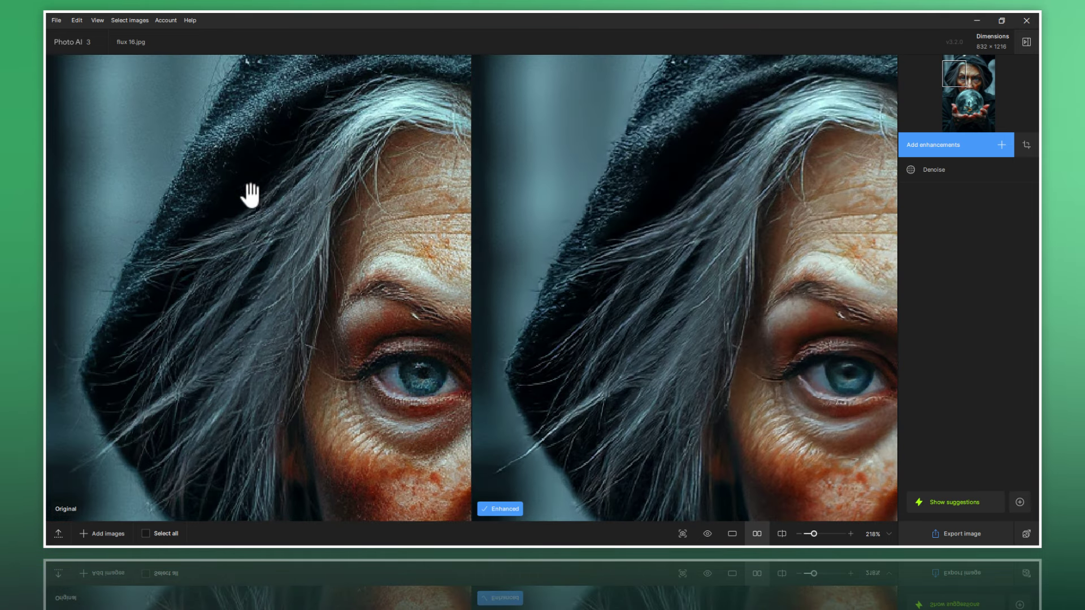
pyautogui.scroll(2, 324, 235)
pyautogui.scroll(1, 388, 370)
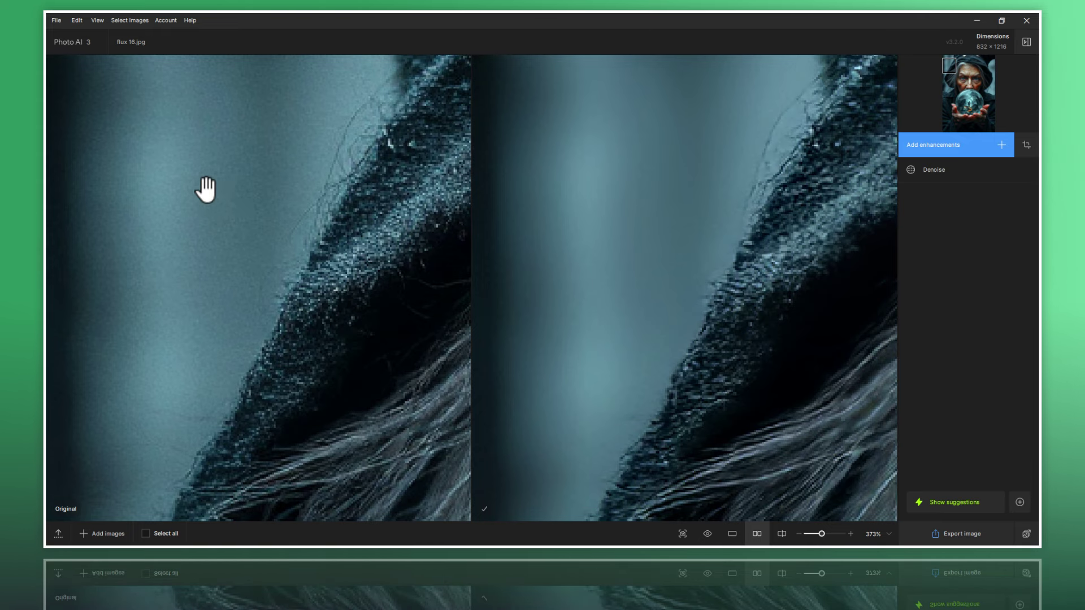
pyautogui.scroll(-5, 247, 211)
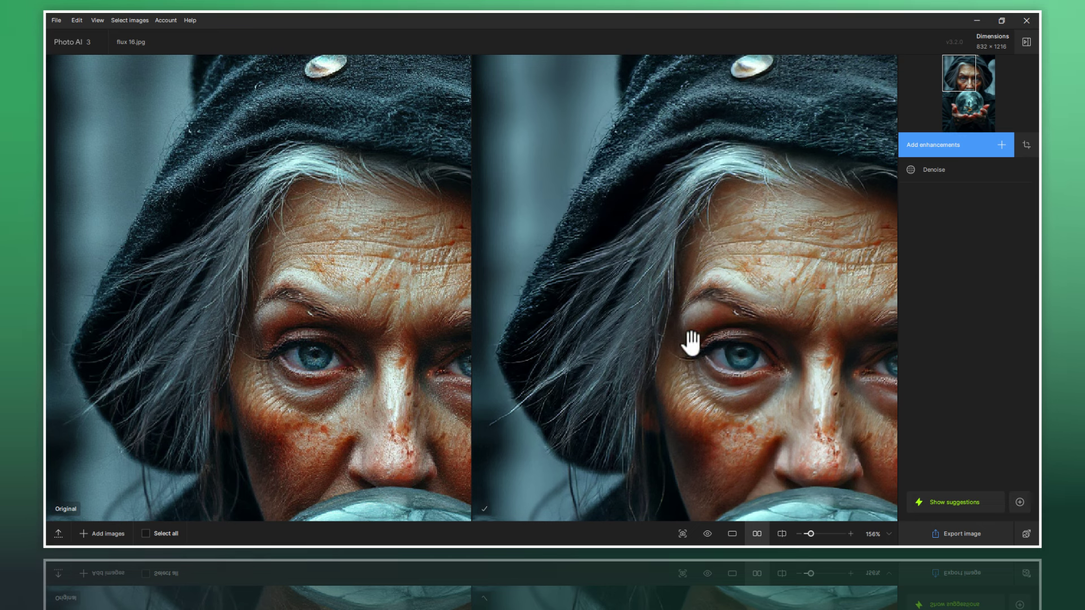
pyautogui.click(731, 535)
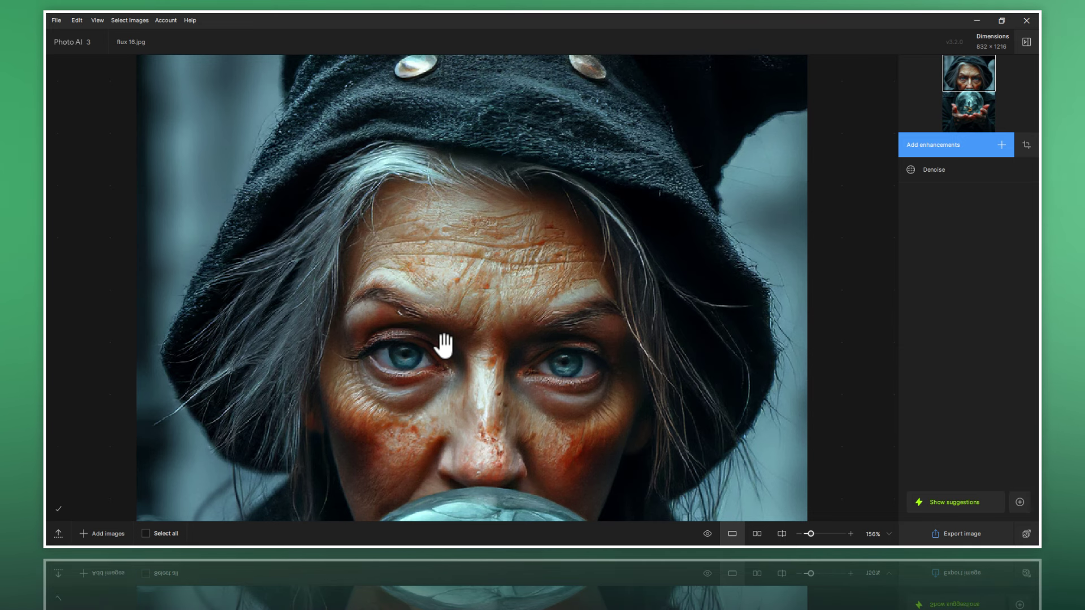
# Step: Zoom the portrait to 555% and centre one of the woman's eyes
pyautogui.scroll(3, 469, 329)
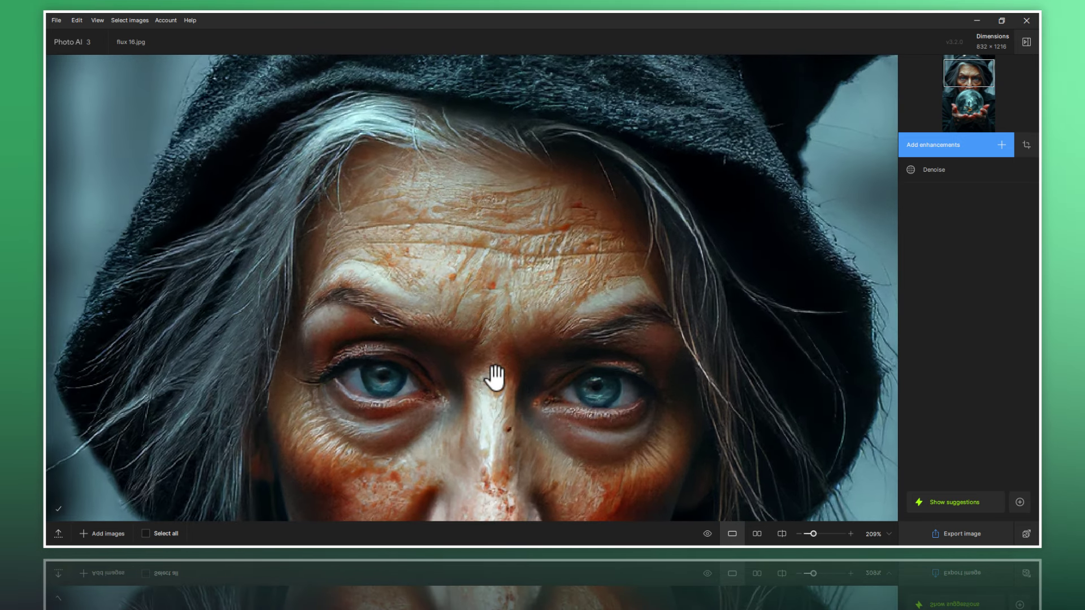
pyautogui.moveTo(494, 375); pyautogui.dragTo(458, 264)
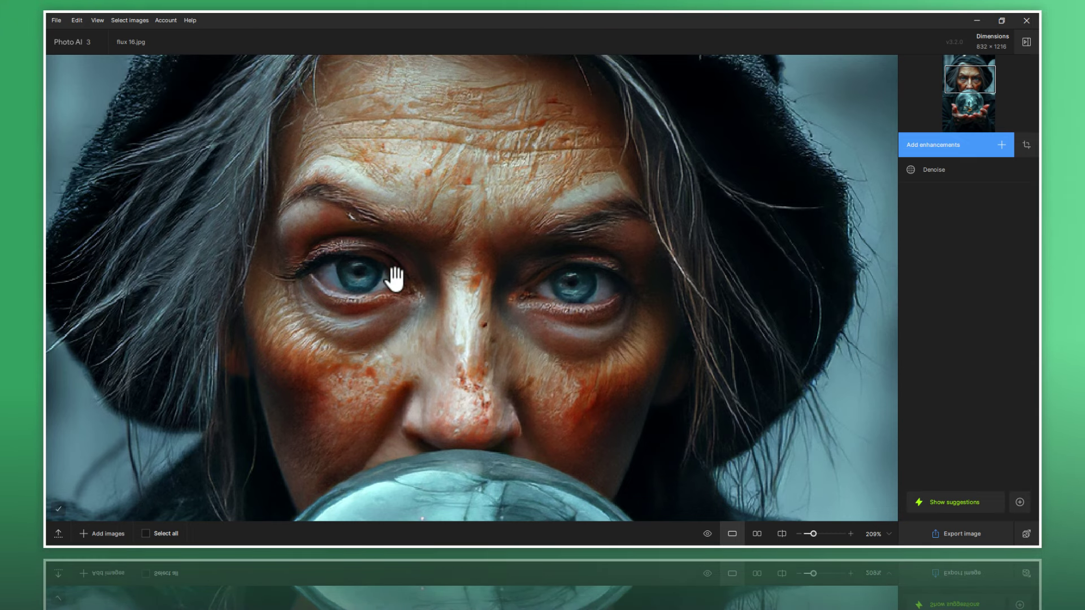
pyautogui.scroll(2, 339, 266)
pyautogui.scroll(1, 341, 263)
pyautogui.scroll(2, 347, 273)
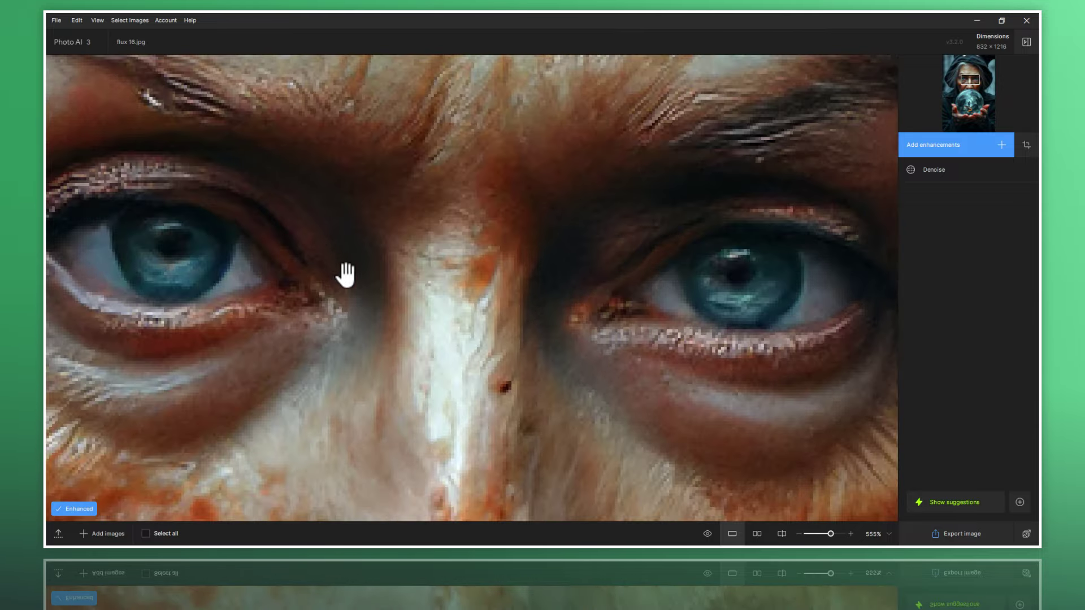
pyautogui.scroll(1, 361, 339)
pyautogui.moveTo(364, 344)
pyautogui.mouseDown()
pyautogui.moveTo(388, 286)
pyautogui.moveTo(381, 262)
pyautogui.mouseUp()
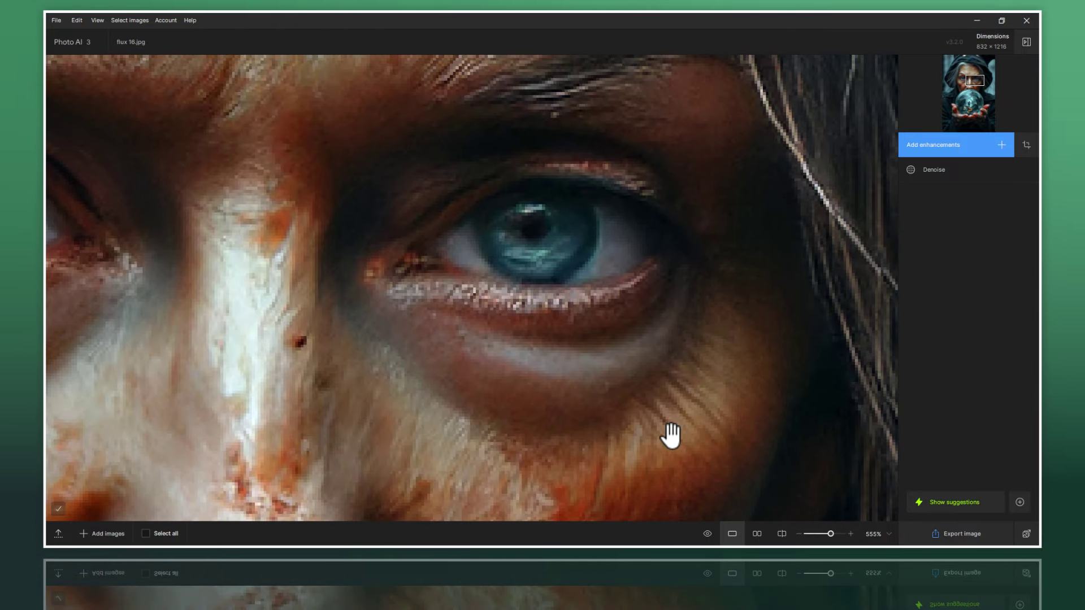
# Step: Turn on the before/after split and sweep the divider across the magnified eye
pyautogui.click(782, 534)
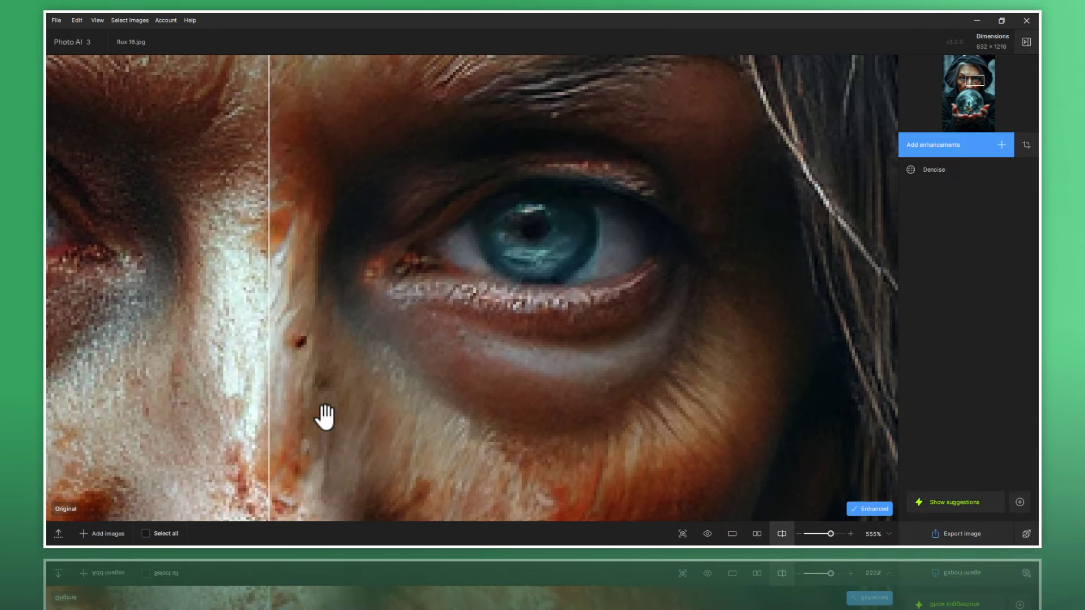
pyautogui.moveTo(271, 435); pyautogui.dragTo(770, 498)
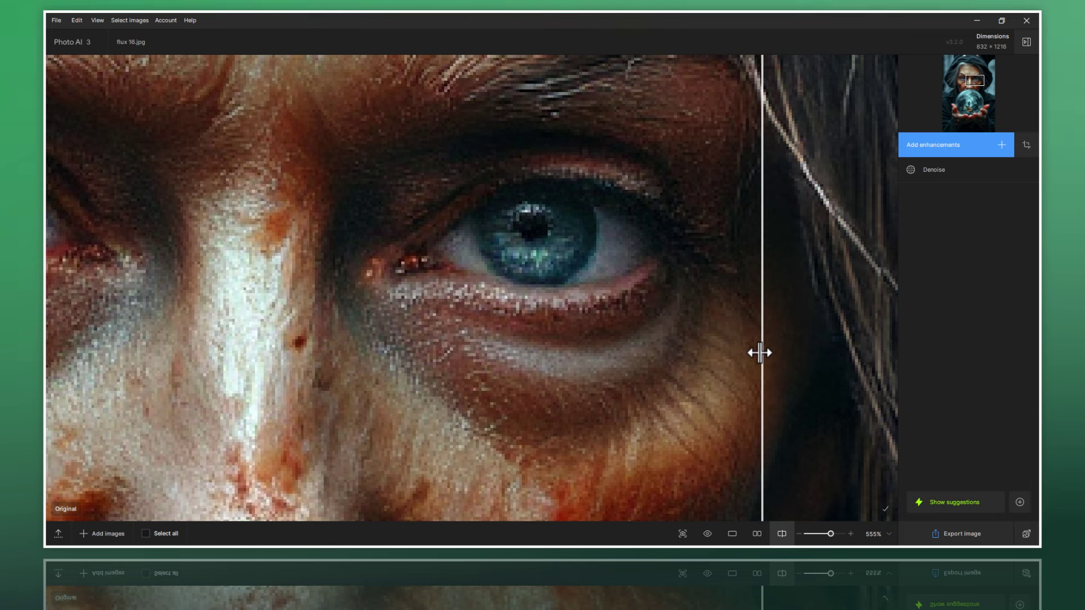
pyautogui.moveTo(760, 352)
pyautogui.mouseDown()
pyautogui.moveTo(731, 371)
pyautogui.moveTo(525, 368)
pyautogui.moveTo(332, 341)
pyautogui.moveTo(724, 369)
pyautogui.mouseUp()
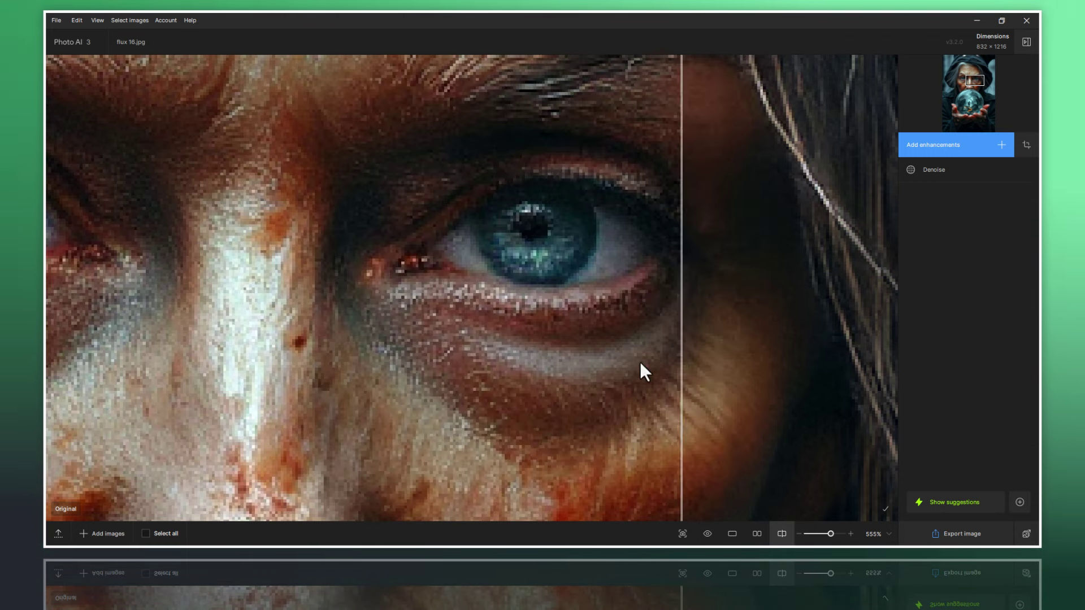
pyautogui.moveTo(644, 371)
pyautogui.mouseDown()
pyautogui.moveTo(301, 344)
pyautogui.moveTo(734, 392)
pyautogui.moveTo(286, 354)
pyautogui.moveTo(717, 392)
pyautogui.mouseUp()
pyautogui.moveTo(595, 378); pyautogui.dragTo(417, 346)
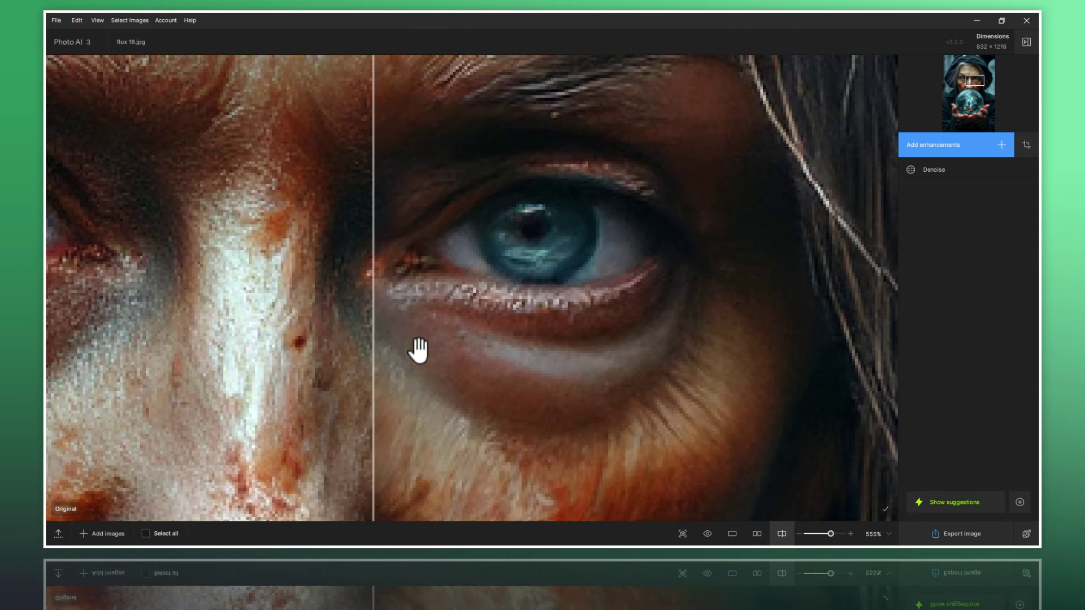
# Step: Zoom out to the whole face at 220%, compare it, then show the enhanced image alone
pyautogui.scroll(-2, 504, 235)
pyautogui.scroll(-2, 504, 235)
pyautogui.scroll(-2, 497, 272)
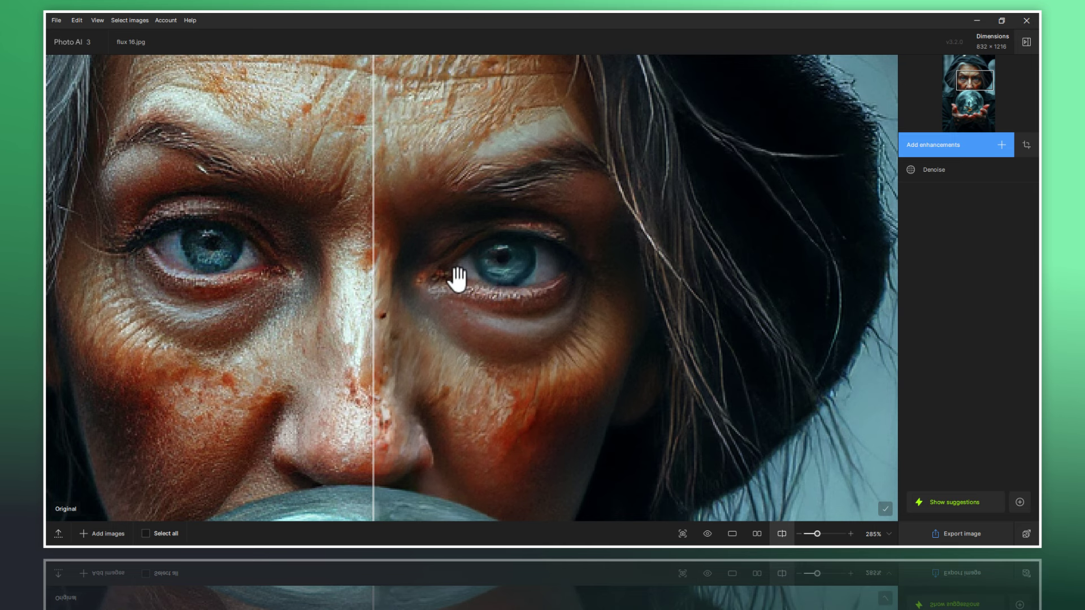
pyautogui.scroll(-2, 446, 266)
pyautogui.moveTo(436, 254)
pyautogui.mouseDown()
pyautogui.moveTo(485, 303)
pyautogui.moveTo(495, 291)
pyautogui.mouseUp()
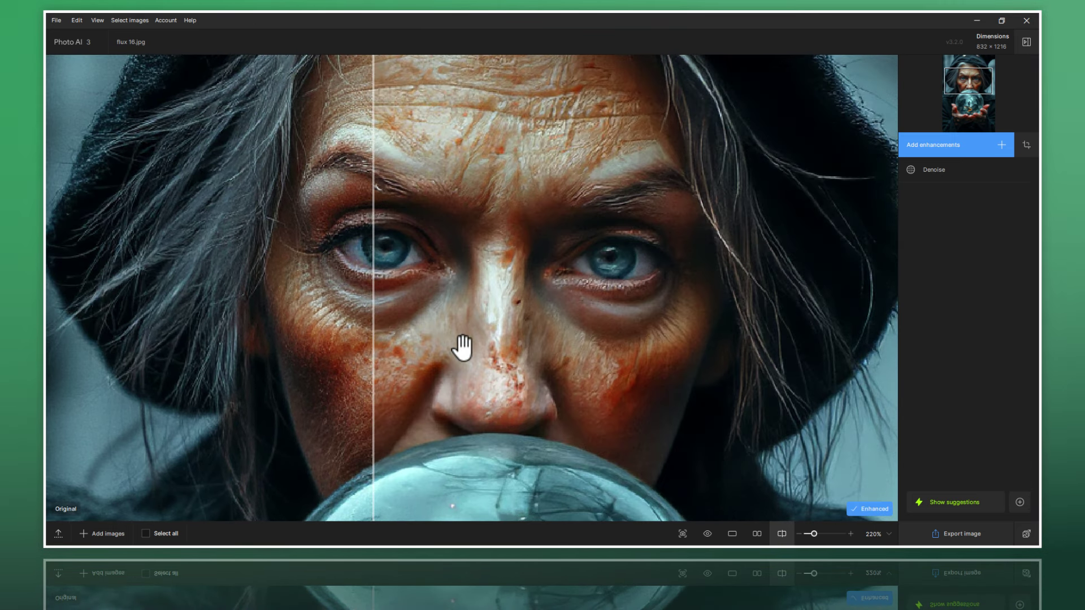
pyautogui.moveTo(371, 366)
pyautogui.mouseDown()
pyautogui.moveTo(668, 384)
pyautogui.moveTo(253, 342)
pyautogui.moveTo(686, 382)
pyautogui.moveTo(162, 346)
pyautogui.moveTo(767, 421)
pyautogui.moveTo(221, 387)
pyautogui.moveTo(720, 431)
pyautogui.moveTo(450, 417)
pyautogui.moveTo(130, 375)
pyautogui.moveTo(595, 407)
pyautogui.mouseUp()
pyautogui.moveTo(670, 417)
pyautogui.mouseDown()
pyautogui.moveTo(218, 383)
pyautogui.moveTo(615, 427)
pyautogui.moveTo(155, 397)
pyautogui.moveTo(726, 443)
pyautogui.moveTo(312, 423)
pyautogui.moveTo(582, 456)
pyautogui.moveTo(371, 477)
pyautogui.moveTo(569, 470)
pyautogui.moveTo(189, 431)
pyautogui.moveTo(748, 434)
pyautogui.moveTo(298, 428)
pyautogui.mouseUp()
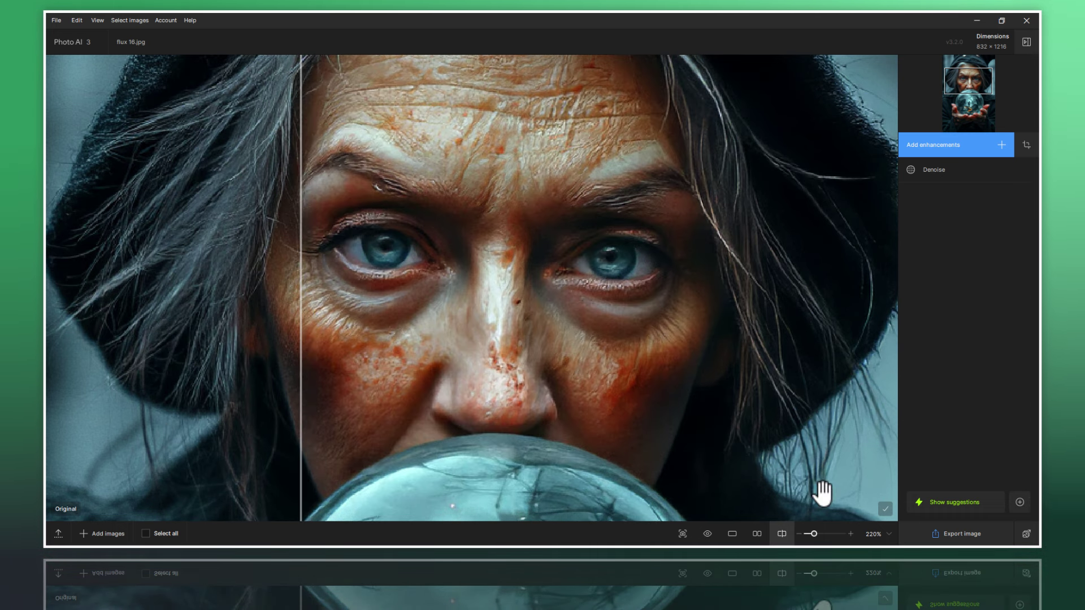
pyautogui.click(733, 535)
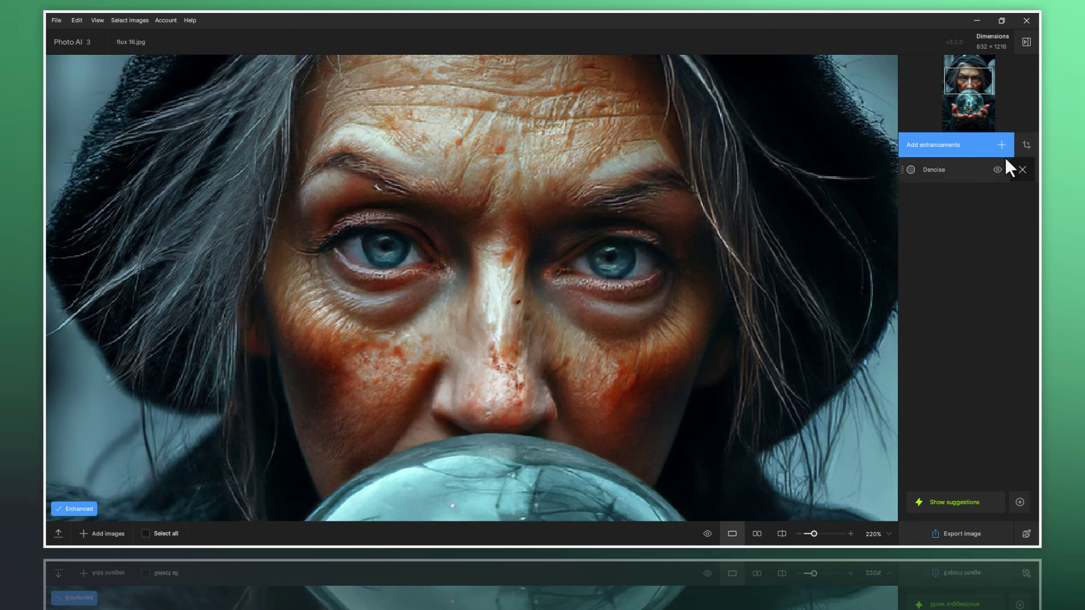
# Step: Add a Sharpen enhancement using the Lens blur v2 model
pyautogui.click(963, 148)
pyautogui.click(859, 189)
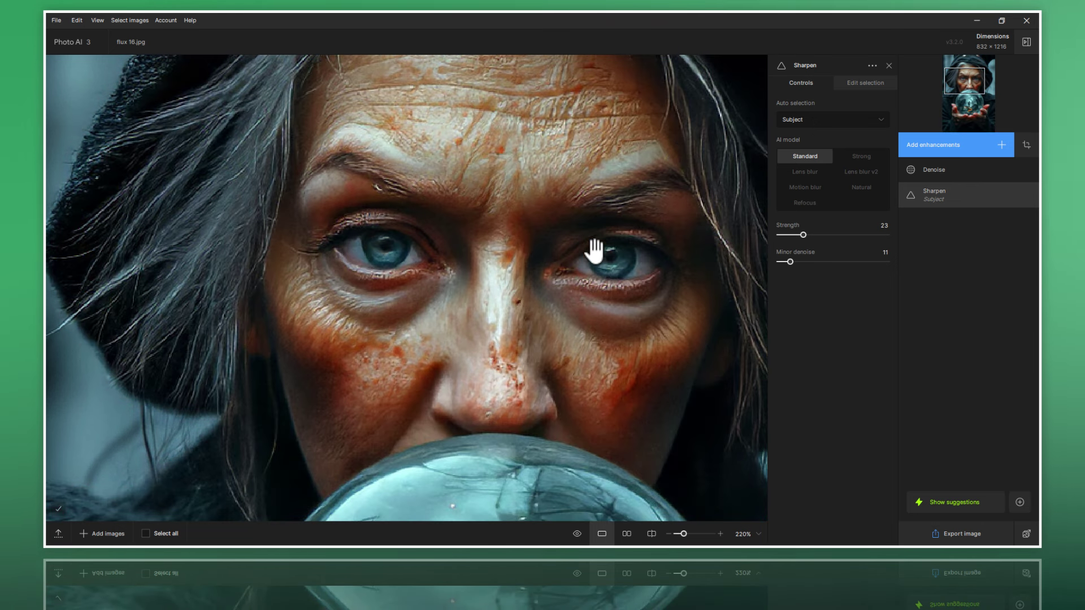
pyautogui.click(854, 176)
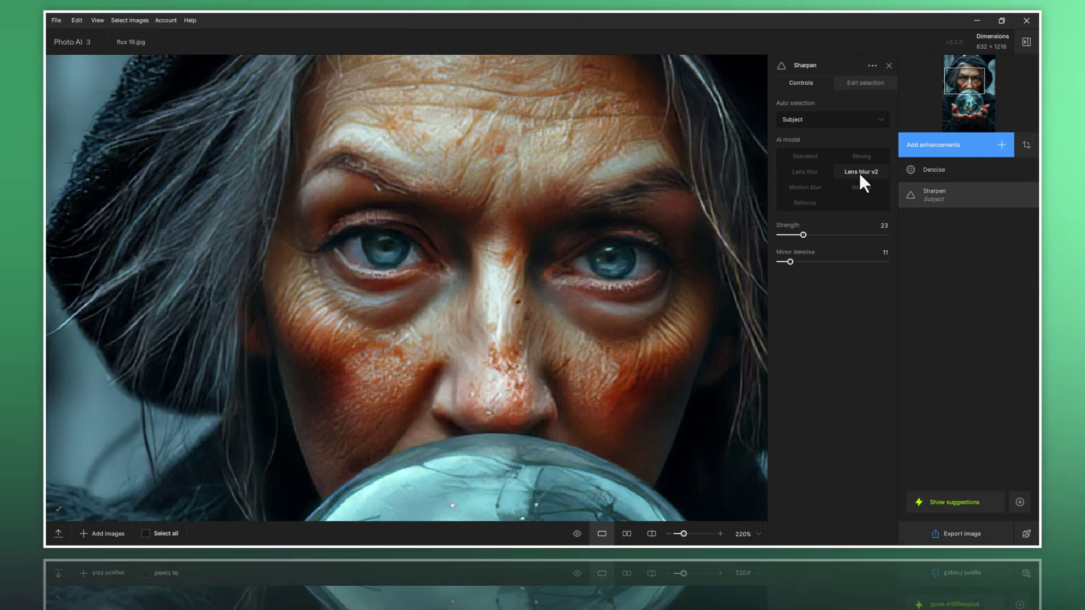
pyautogui.click(859, 172)
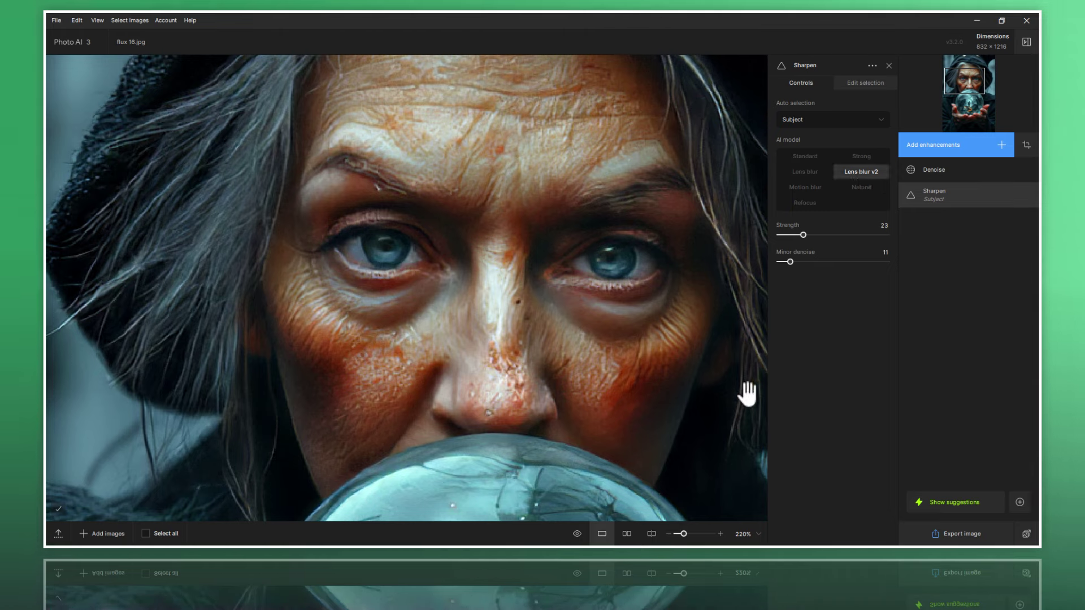
# Step: Compare the Lens blur v2 sharpened face and crystal ball against the original in split view
pyautogui.click(651, 534)
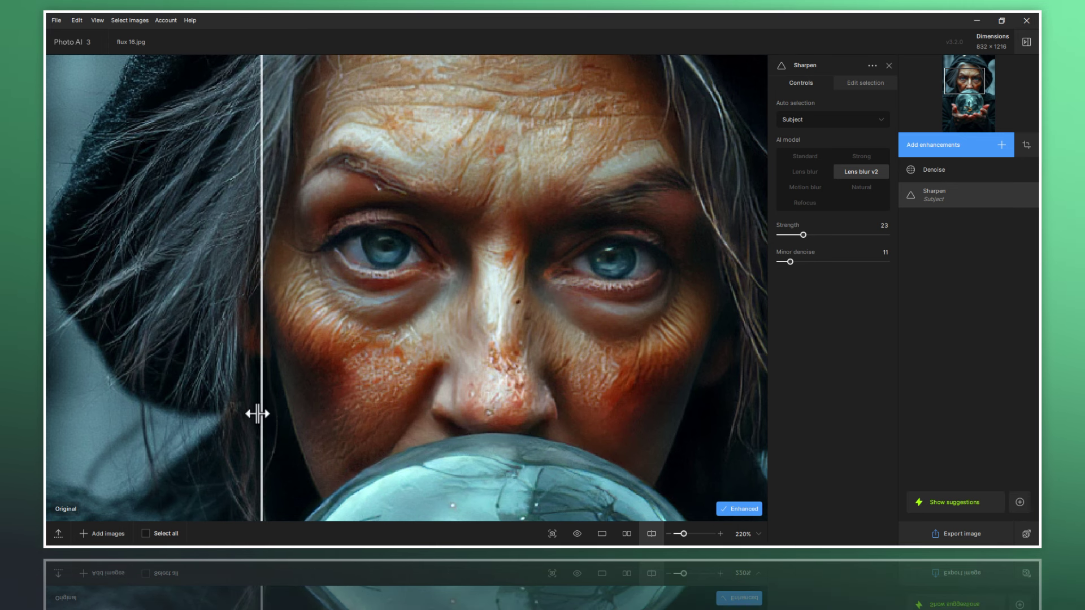
pyautogui.moveTo(259, 414)
pyautogui.mouseDown()
pyautogui.moveTo(724, 451)
pyautogui.moveTo(285, 425)
pyautogui.moveTo(629, 472)
pyautogui.moveTo(227, 438)
pyautogui.moveTo(710, 463)
pyautogui.moveTo(256, 417)
pyautogui.moveTo(656, 461)
pyautogui.moveTo(205, 383)
pyautogui.mouseUp()
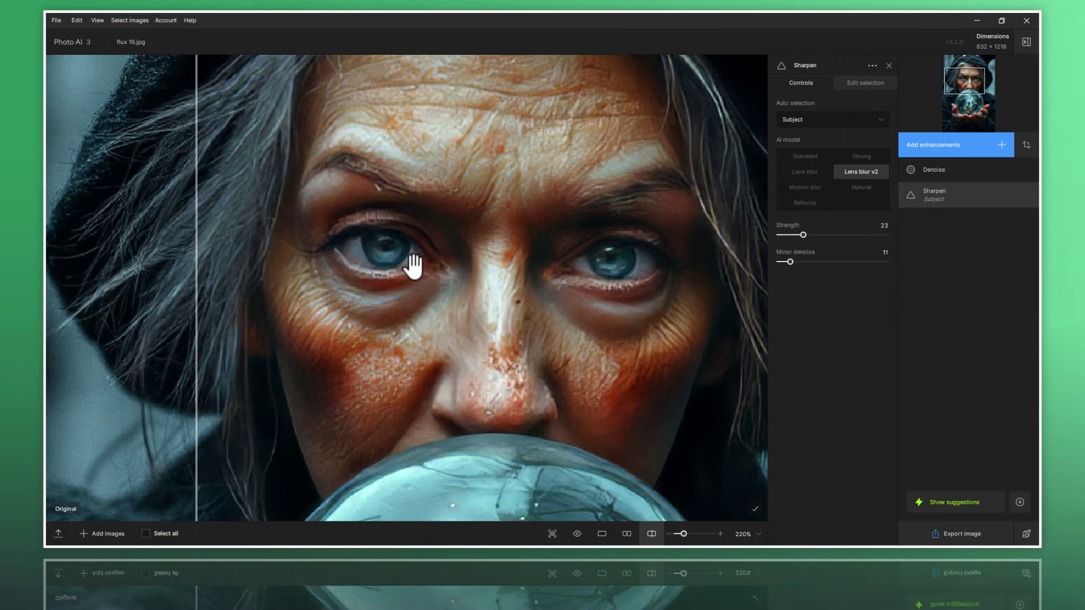
pyautogui.moveTo(195, 320)
pyautogui.mouseDown()
pyautogui.moveTo(111, 321)
pyautogui.moveTo(358, 322)
pyautogui.moveTo(356, 347)
pyautogui.moveTo(497, 368)
pyautogui.moveTo(542, 361)
pyautogui.moveTo(805, 389)
pyautogui.moveTo(501, 370)
pyautogui.moveTo(710, 390)
pyautogui.moveTo(237, 388)
pyautogui.mouseUp()
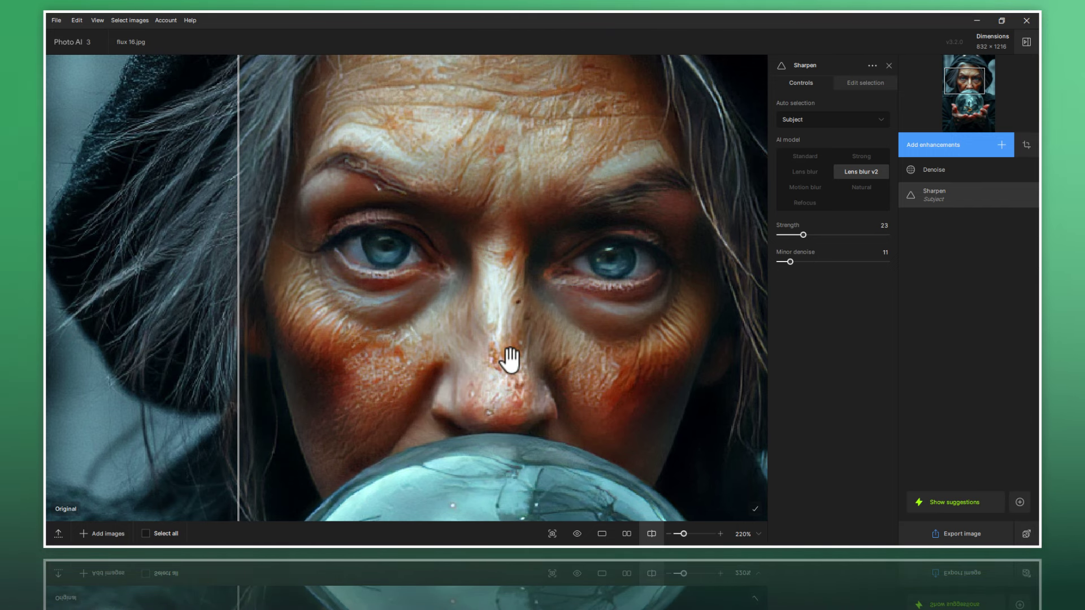
pyautogui.moveTo(514, 406); pyautogui.dragTo(497, 218)
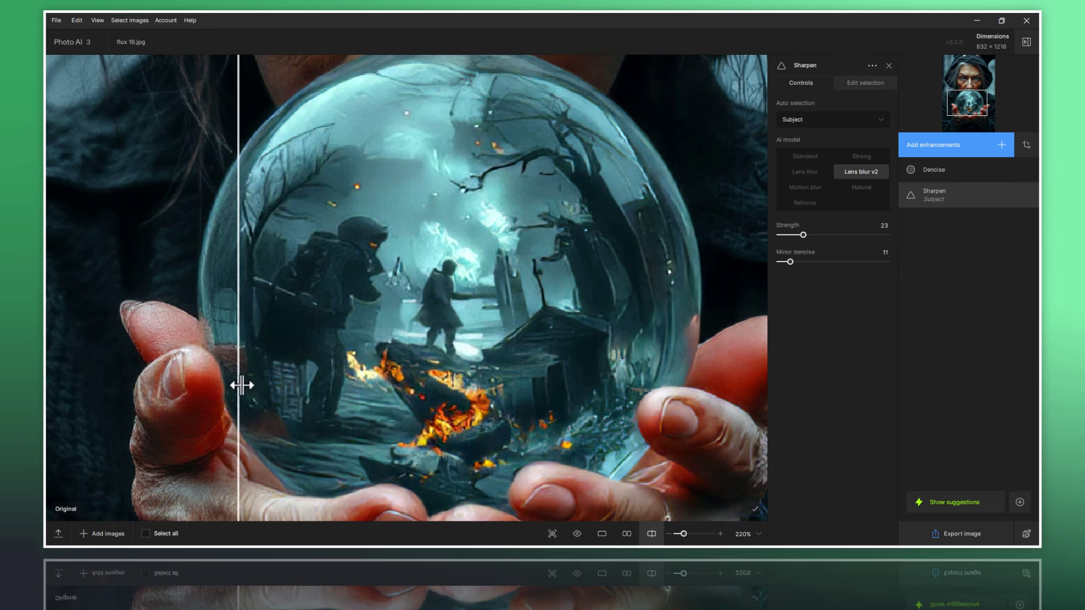
pyautogui.moveTo(238, 385)
pyautogui.mouseDown()
pyautogui.moveTo(687, 417)
pyautogui.moveTo(235, 417)
pyautogui.moveTo(692, 440)
pyautogui.moveTo(233, 375)
pyautogui.moveTo(700, 412)
pyautogui.moveTo(197, 363)
pyautogui.moveTo(266, 390)
pyautogui.moveTo(625, 388)
pyautogui.moveTo(189, 364)
pyautogui.mouseUp()
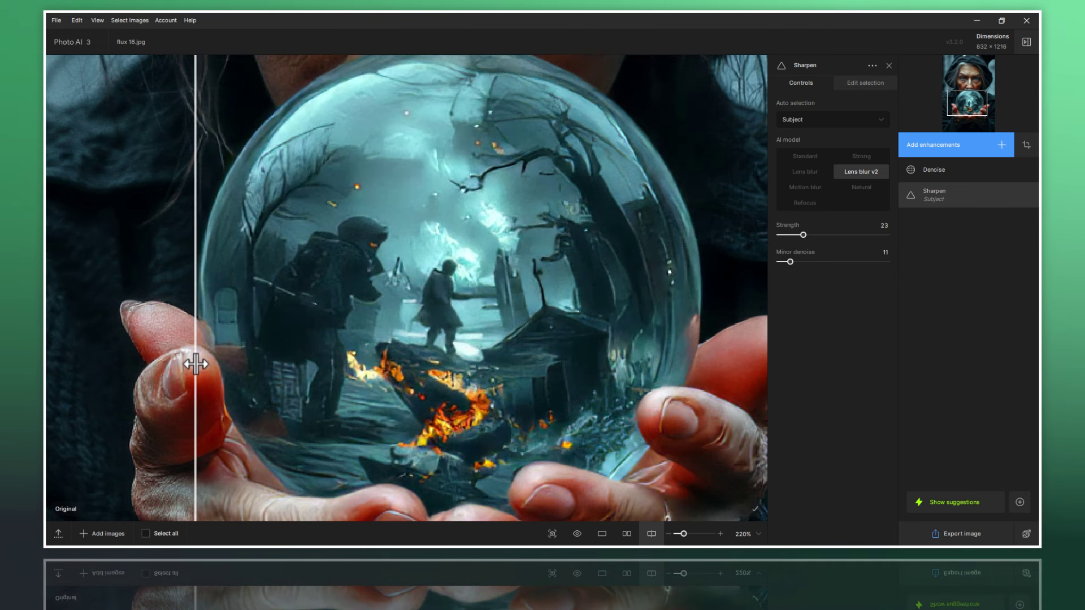
pyautogui.moveTo(347, 388); pyautogui.dragTo(312, 203)
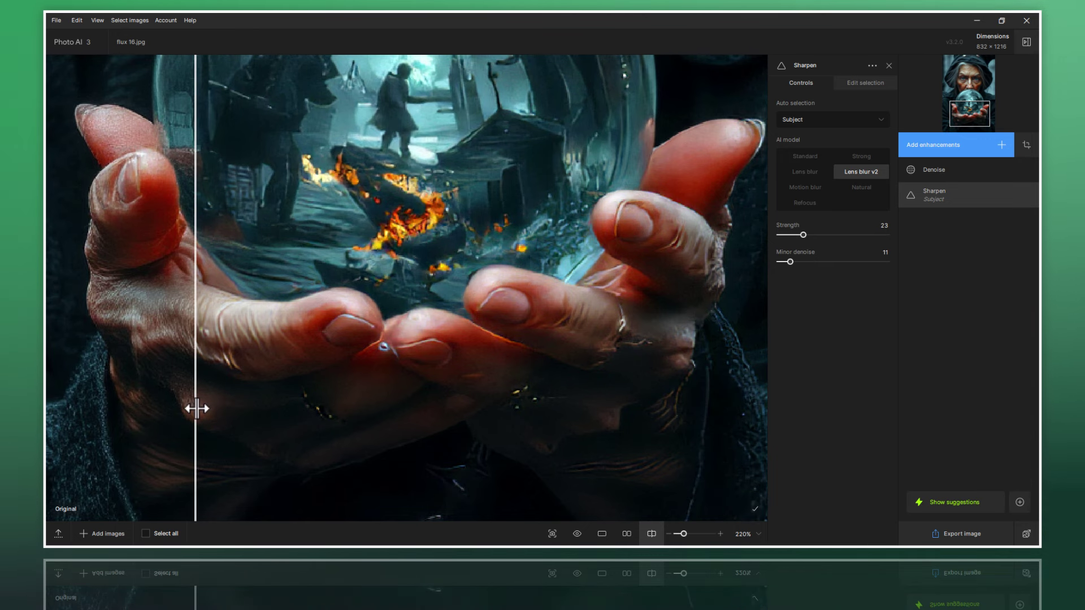
# Step: Compare the sharpened hands with the original, then zoom back in on the face
pyautogui.moveTo(195, 408)
pyautogui.mouseDown()
pyautogui.moveTo(422, 438)
pyautogui.moveTo(109, 417)
pyautogui.moveTo(295, 460)
pyautogui.moveTo(553, 464)
pyautogui.mouseUp()
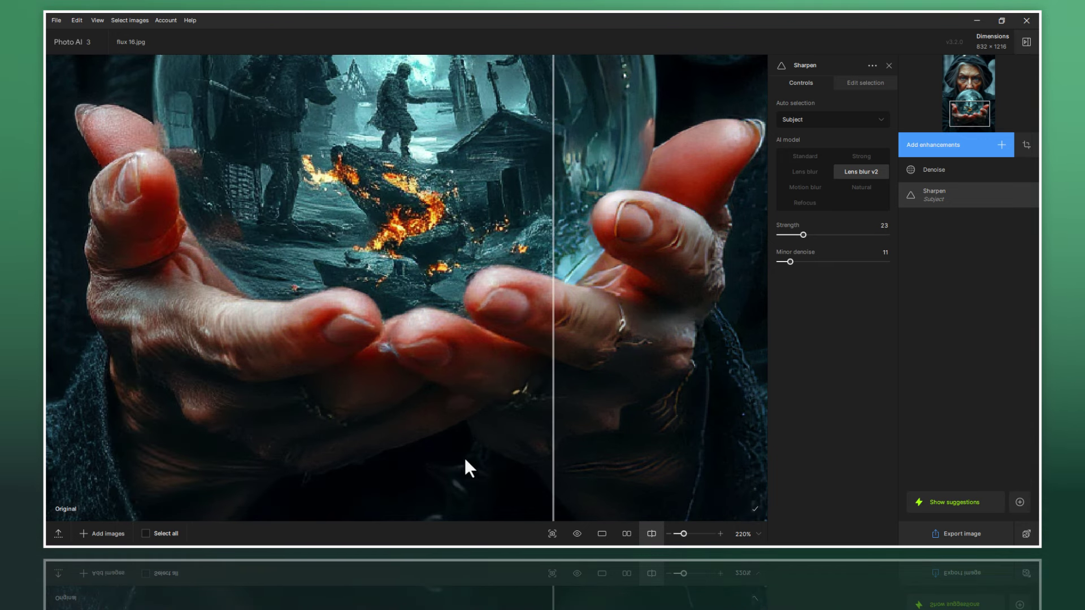
pyautogui.moveTo(465, 460)
pyautogui.mouseDown()
pyautogui.moveTo(230, 443)
pyautogui.moveTo(664, 460)
pyautogui.moveTo(570, 470)
pyautogui.mouseUp()
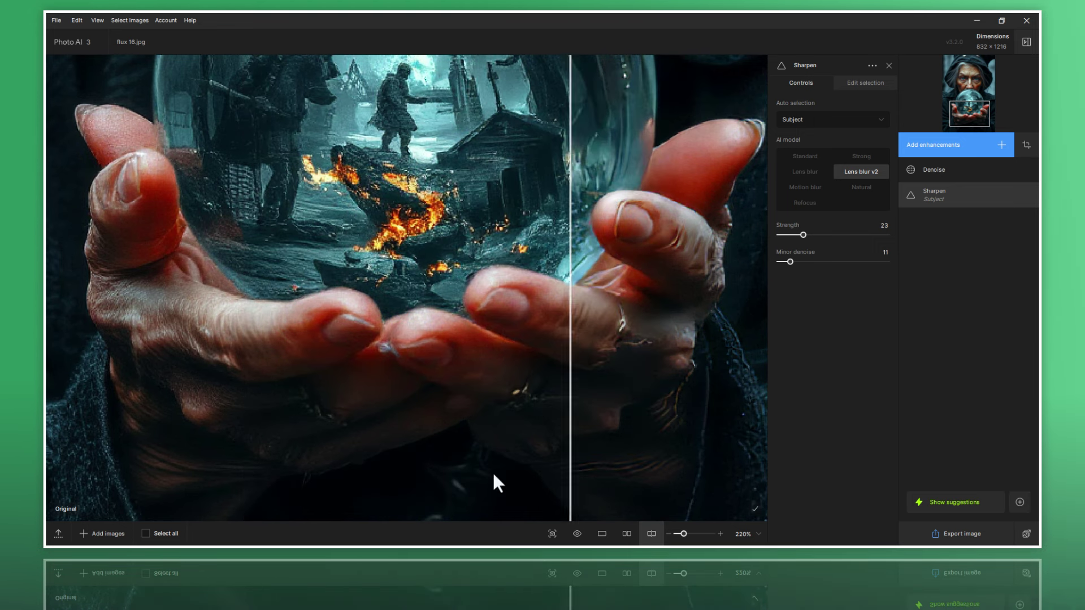
pyautogui.moveTo(493, 475); pyautogui.dragTo(67, 455)
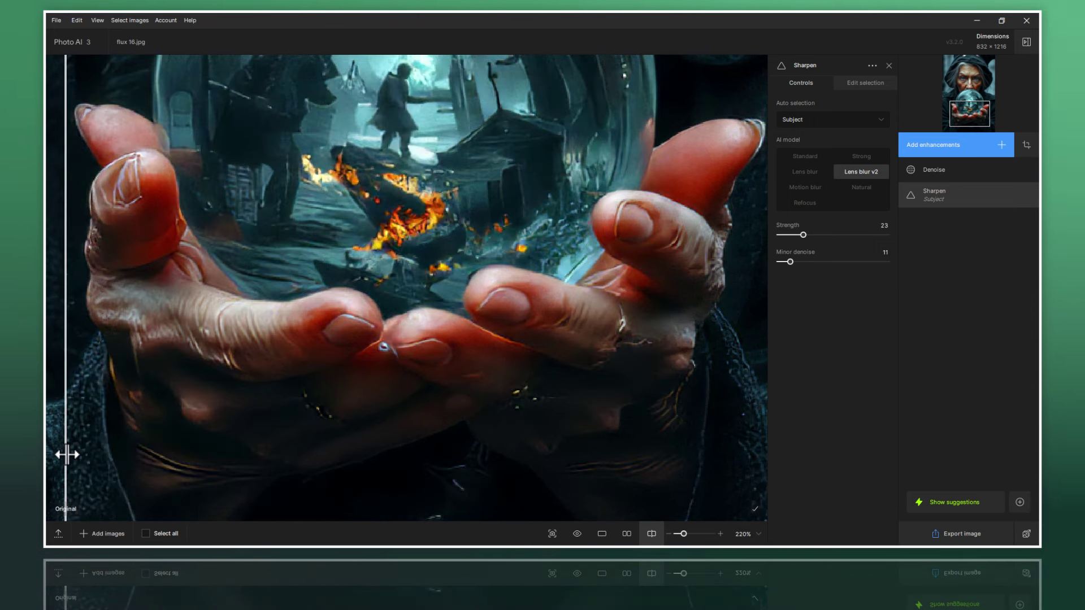
pyautogui.scroll(5, 411, 148)
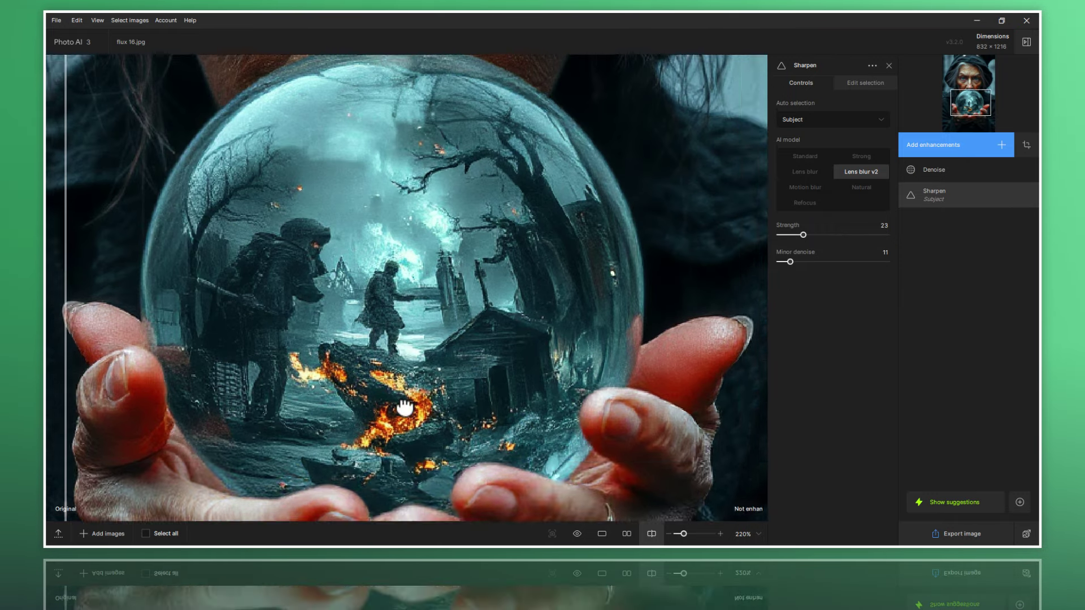
pyautogui.scroll(3, 449, 230)
pyautogui.scroll(5, 427, 273)
pyautogui.scroll(1, 469, 335)
pyautogui.moveTo(469, 335); pyautogui.dragTo(447, 338)
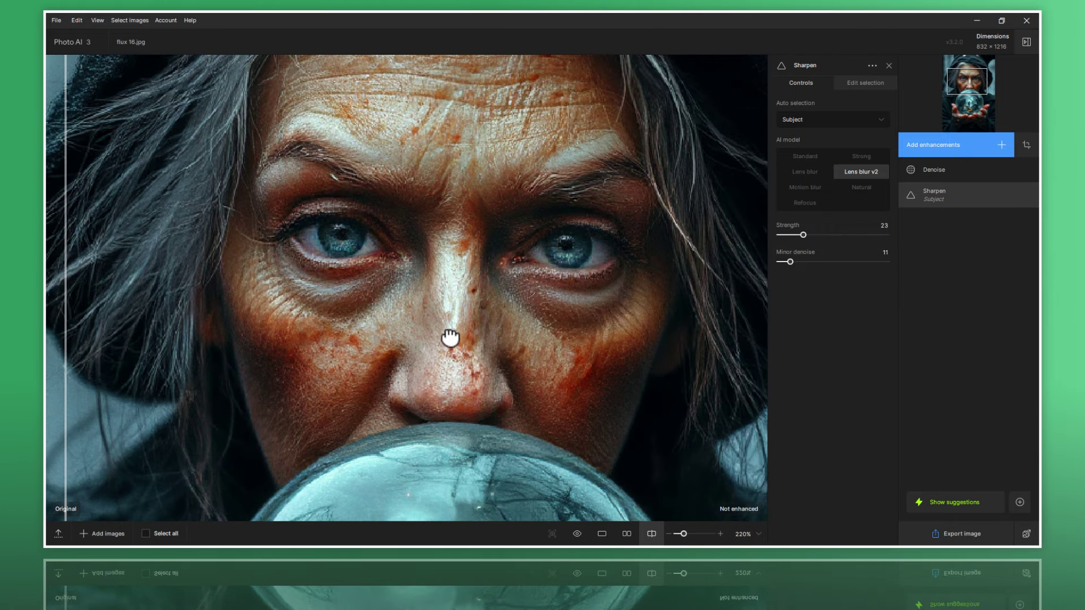
# Step: Switch to the Natural model (strength 1, minor denoise 46) and compare face and crystal ball
pyautogui.click(865, 188)
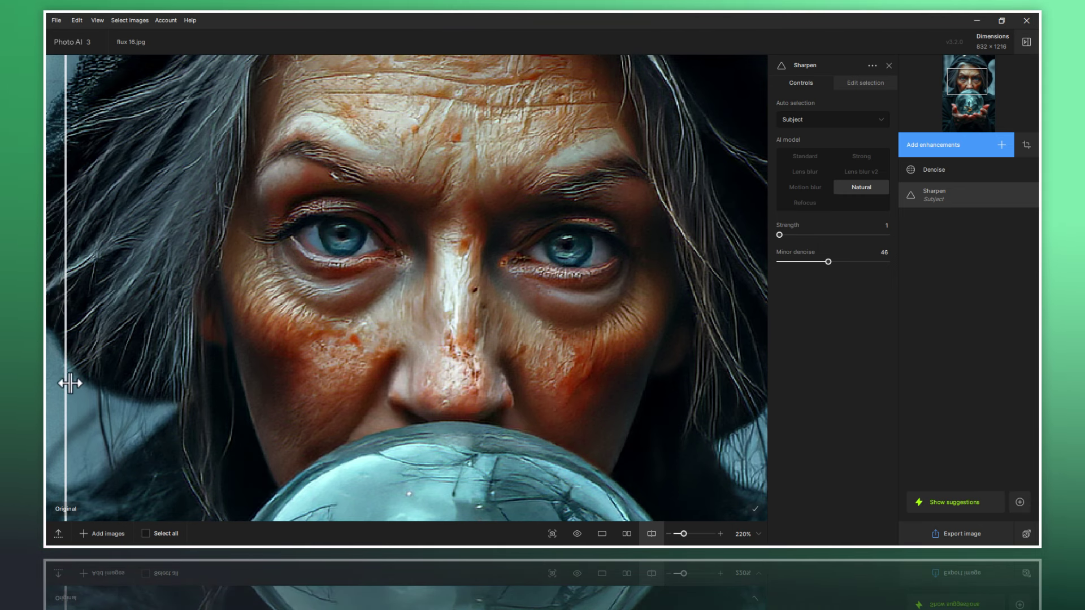
pyautogui.moveTo(65, 388); pyautogui.dragTo(454, 436)
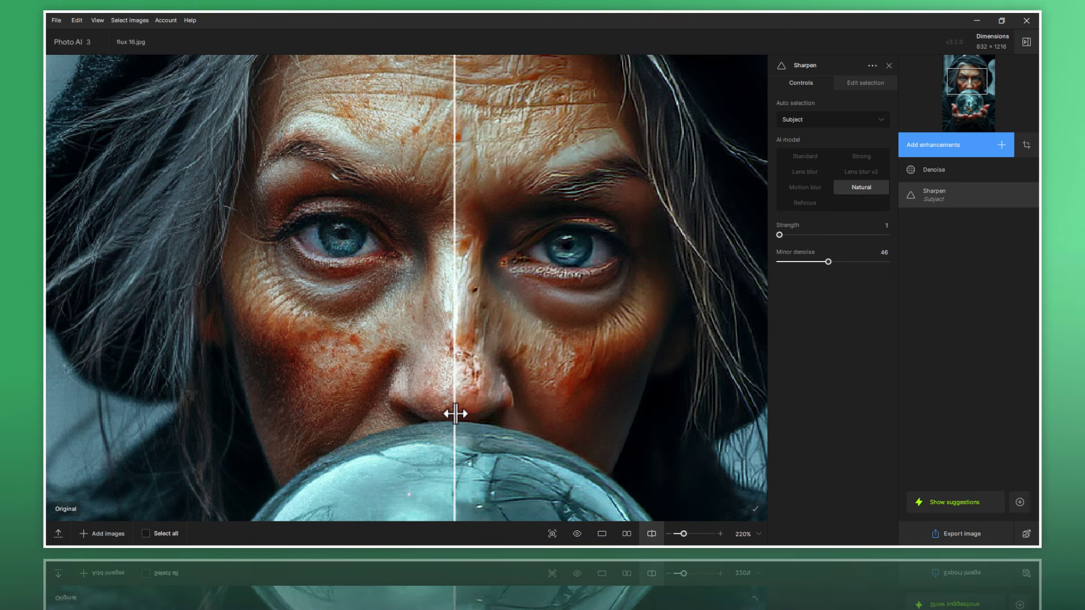
pyautogui.moveTo(443, 415)
pyautogui.mouseDown()
pyautogui.moveTo(695, 422)
pyautogui.moveTo(215, 409)
pyautogui.moveTo(499, 426)
pyautogui.moveTo(206, 410)
pyautogui.moveTo(408, 428)
pyautogui.moveTo(255, 423)
pyautogui.moveTo(467, 433)
pyautogui.moveTo(395, 431)
pyautogui.moveTo(469, 437)
pyautogui.moveTo(458, 438)
pyautogui.mouseUp()
pyautogui.moveTo(482, 346); pyautogui.dragTo(468, 205)
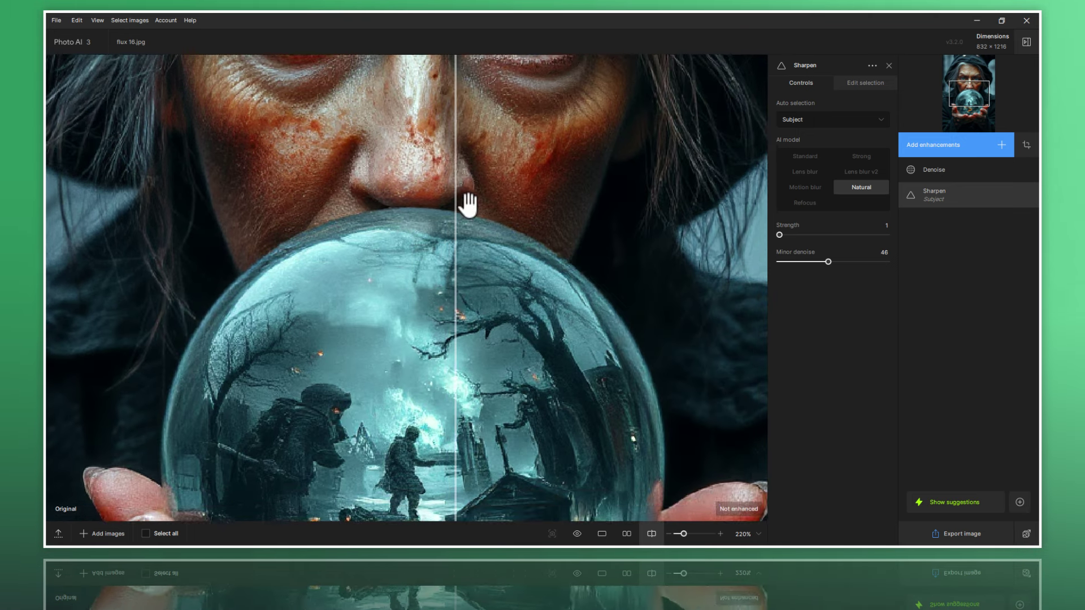
pyautogui.scroll(-5, 497, 290)
pyautogui.scroll(-1, 497, 280)
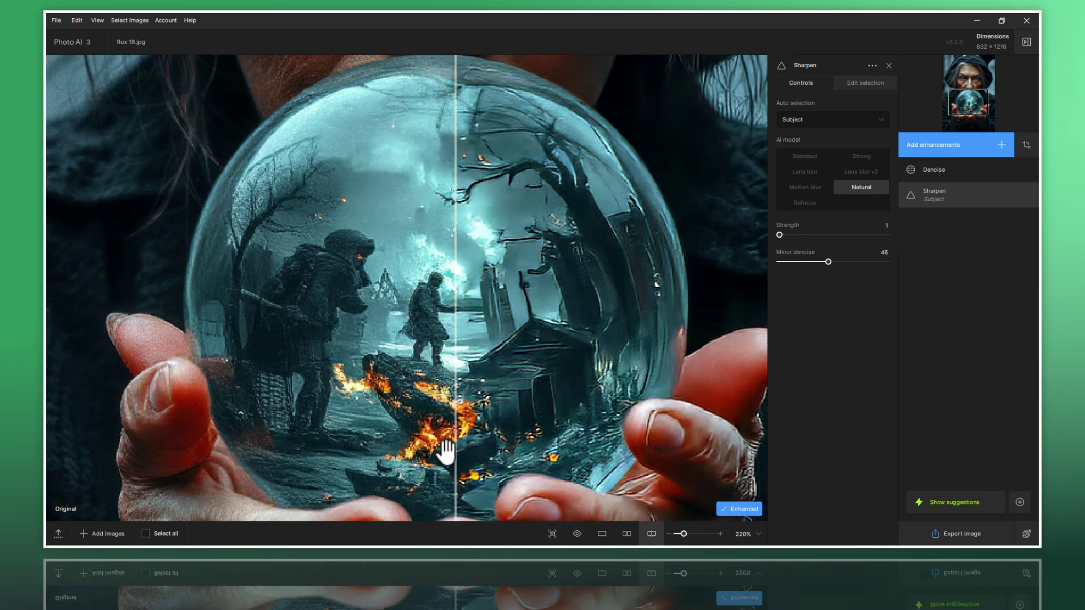
pyautogui.moveTo(457, 460)
pyautogui.mouseDown()
pyautogui.moveTo(630, 460)
pyautogui.moveTo(182, 422)
pyautogui.moveTo(659, 480)
pyautogui.moveTo(247, 436)
pyautogui.moveTo(579, 462)
pyautogui.moveTo(467, 466)
pyautogui.moveTo(180, 421)
pyautogui.moveTo(603, 463)
pyautogui.moveTo(150, 407)
pyautogui.moveTo(656, 444)
pyautogui.moveTo(155, 382)
pyautogui.mouseUp()
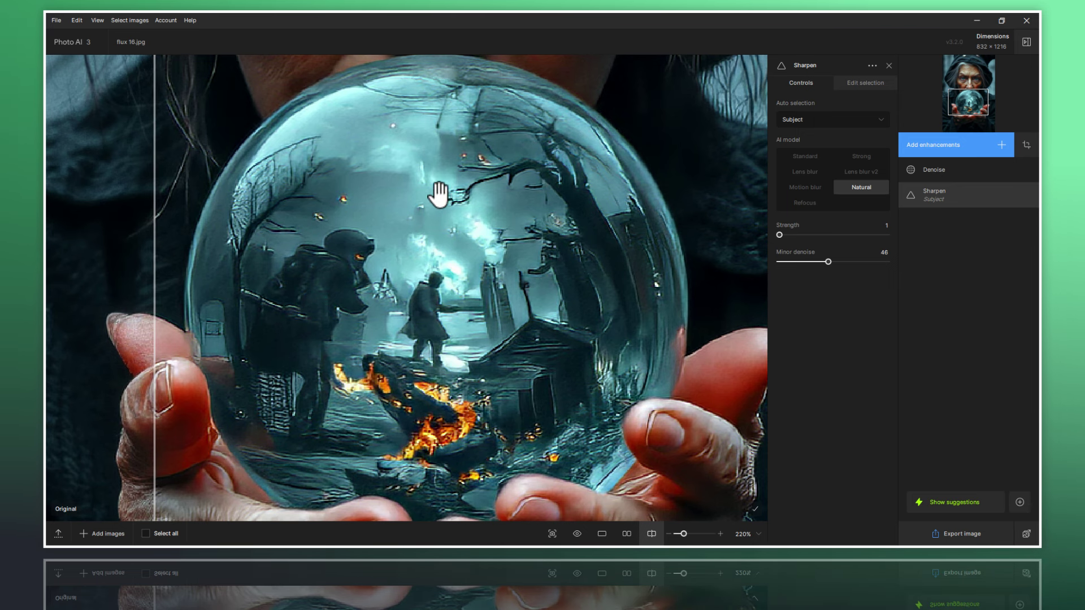
pyautogui.moveTo(439, 195); pyautogui.dragTo(450, 412)
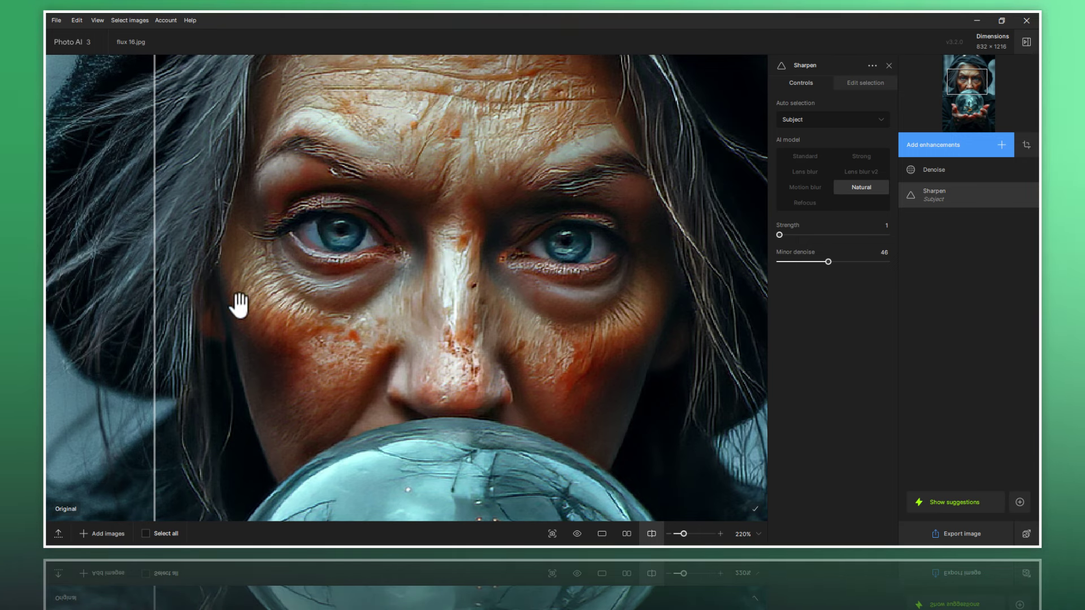
pyautogui.moveTo(181, 376); pyautogui.dragTo(458, 390)
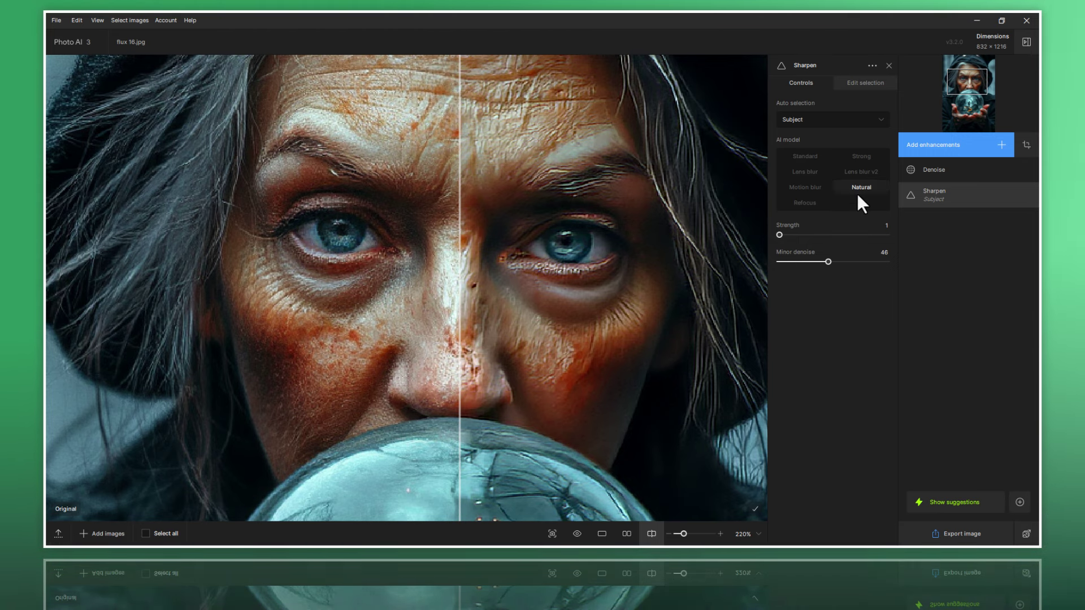
# Step: Switch subject sharpening to the Refocus model and compare it against the original face
pyautogui.click(800, 205)
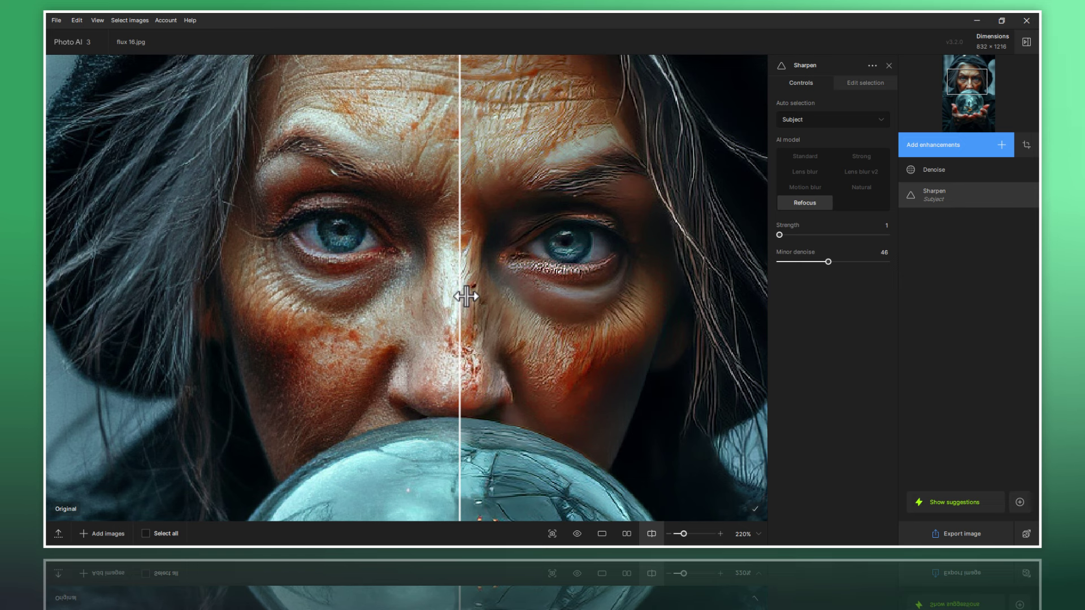
pyautogui.moveTo(466, 296)
pyautogui.mouseDown()
pyautogui.moveTo(254, 296)
pyautogui.moveTo(441, 306)
pyautogui.moveTo(238, 297)
pyautogui.moveTo(490, 310)
pyautogui.moveTo(356, 309)
pyautogui.moveTo(462, 311)
pyautogui.mouseUp()
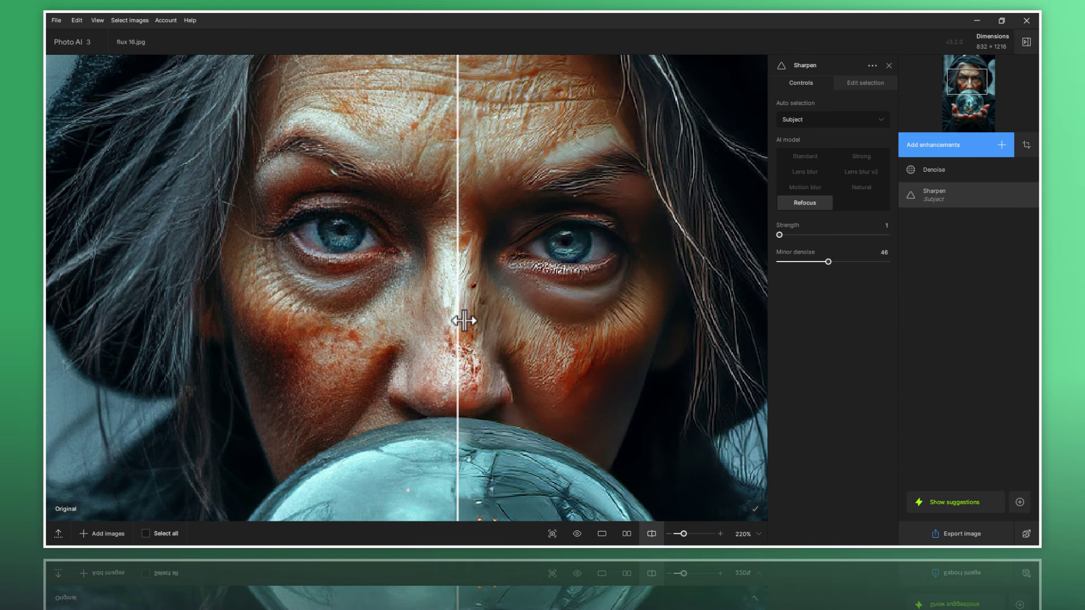
pyautogui.scroll(-2, 464, 321)
pyautogui.scroll(-1, 460, 300)
pyautogui.scroll(-2, 461, 299)
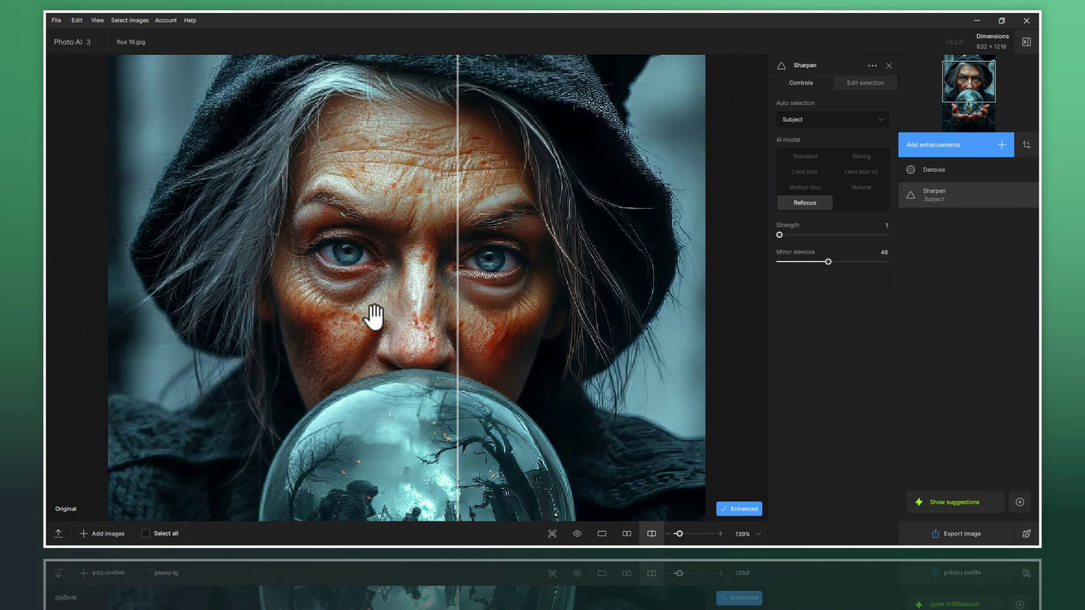
# Step: Zoom in and sweep the split divider across the eyes and cheek to compare
pyautogui.moveTo(458, 358)
pyautogui.mouseDown()
pyautogui.moveTo(220, 347)
pyautogui.moveTo(589, 385)
pyautogui.moveTo(233, 363)
pyautogui.moveTo(625, 381)
pyautogui.moveTo(206, 351)
pyautogui.moveTo(642, 375)
pyautogui.moveTo(121, 347)
pyautogui.moveTo(576, 376)
pyautogui.moveTo(254, 366)
pyautogui.moveTo(625, 391)
pyautogui.moveTo(170, 346)
pyautogui.moveTo(613, 381)
pyautogui.moveTo(274, 316)
pyautogui.mouseUp()
pyautogui.scroll(3, 364, 212)
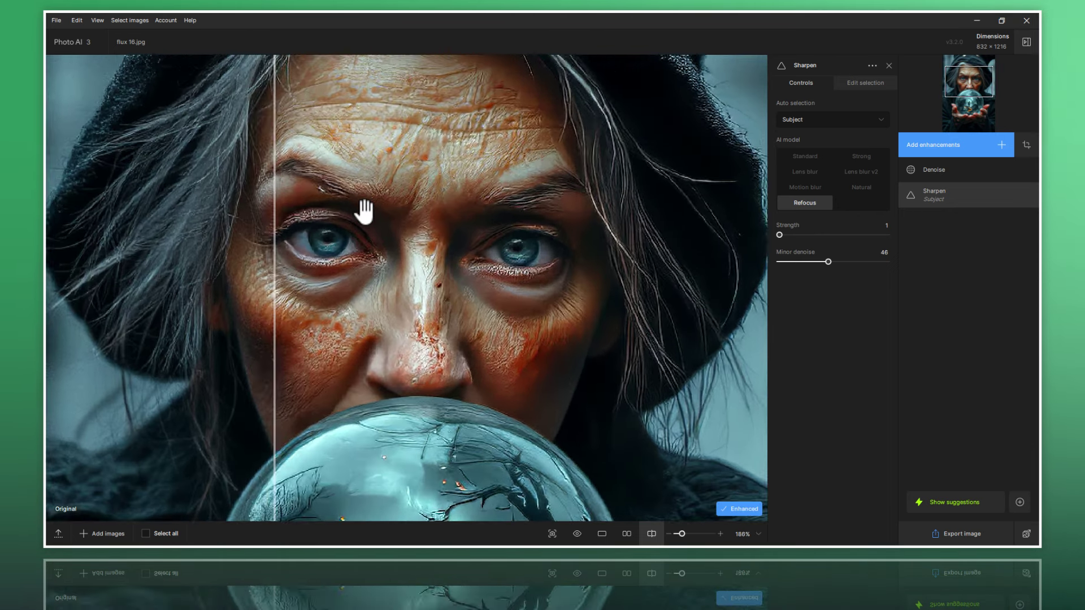
pyautogui.scroll(5, 364, 212)
pyautogui.moveTo(363, 211); pyautogui.dragTo(381, 293)
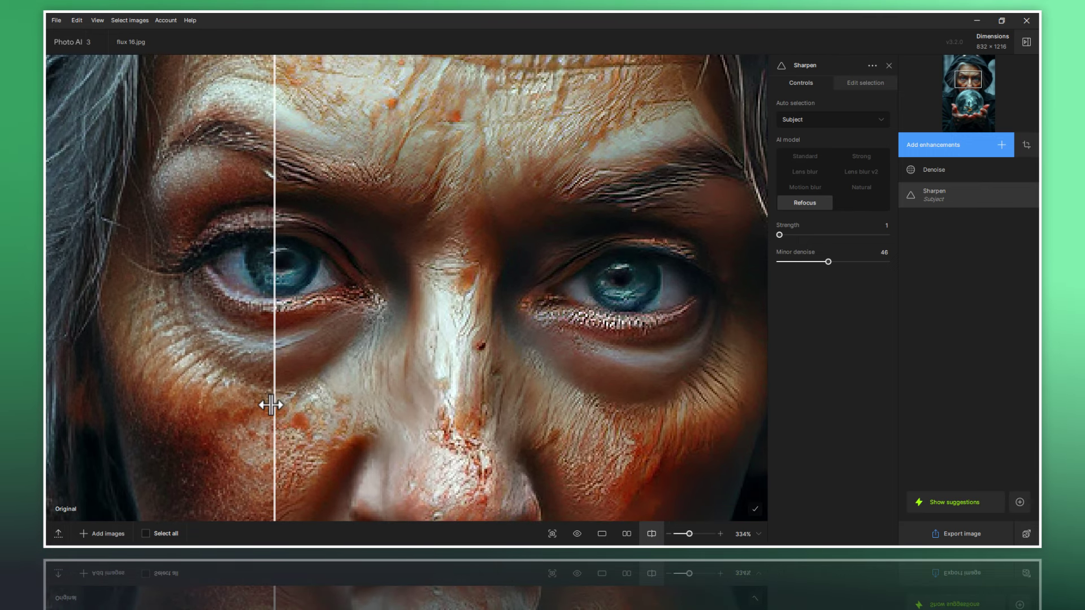
pyautogui.moveTo(271, 404)
pyautogui.mouseDown()
pyautogui.moveTo(96, 405)
pyautogui.moveTo(456, 472)
pyautogui.moveTo(104, 418)
pyautogui.moveTo(399, 468)
pyautogui.moveTo(218, 456)
pyautogui.moveTo(431, 480)
pyautogui.moveTo(90, 446)
pyautogui.moveTo(495, 481)
pyautogui.moveTo(102, 453)
pyautogui.moveTo(482, 470)
pyautogui.moveTo(111, 460)
pyautogui.moveTo(416, 460)
pyautogui.moveTo(127, 443)
pyautogui.moveTo(500, 474)
pyautogui.moveTo(53, 436)
pyautogui.moveTo(412, 464)
pyautogui.moveTo(109, 436)
pyautogui.moveTo(399, 452)
pyautogui.moveTo(109, 417)
pyautogui.moveTo(433, 447)
pyautogui.moveTo(119, 431)
pyautogui.moveTo(351, 446)
pyautogui.moveTo(128, 427)
pyautogui.moveTo(300, 435)
pyautogui.mouseUp()
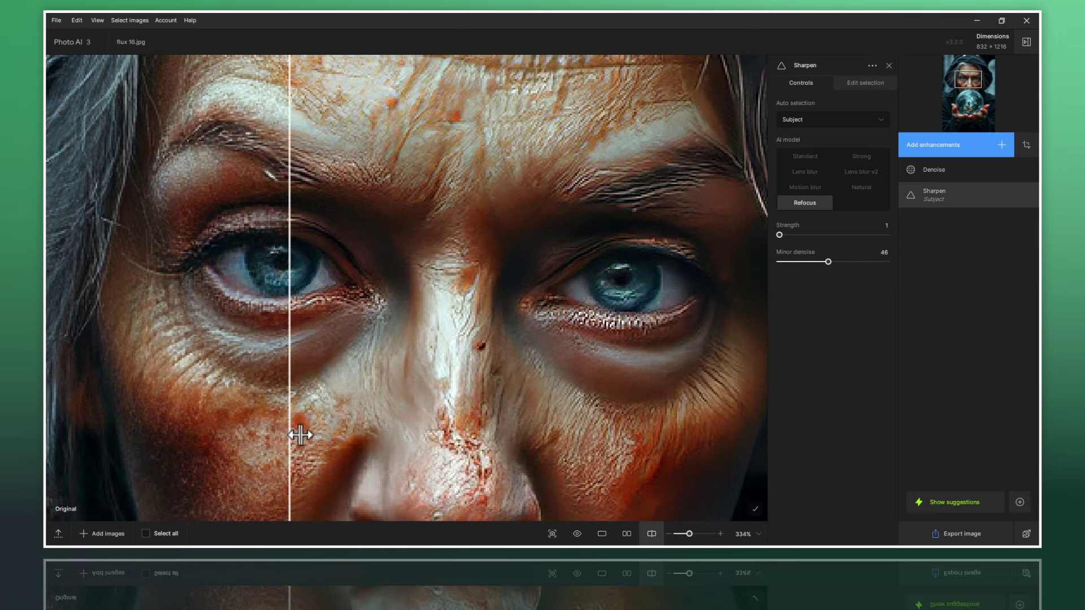
pyautogui.scroll(-2, 498, 405)
pyautogui.scroll(-2, 497, 406)
pyautogui.scroll(-3, 497, 406)
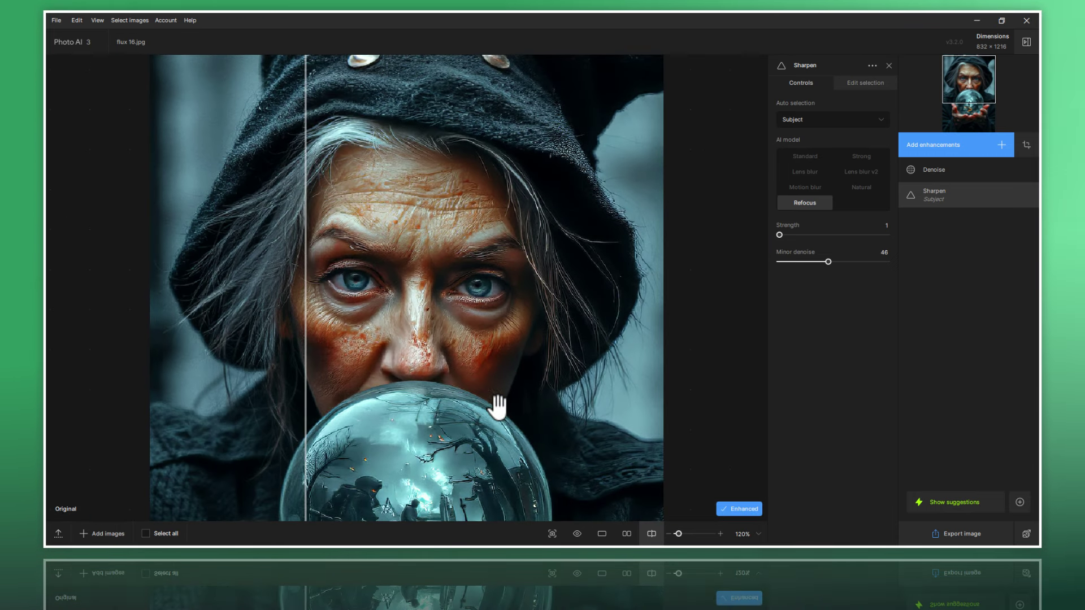
pyautogui.moveTo(497, 406)
pyautogui.mouseDown()
pyautogui.moveTo(475, 388)
pyautogui.moveTo(455, 271)
pyautogui.mouseUp()
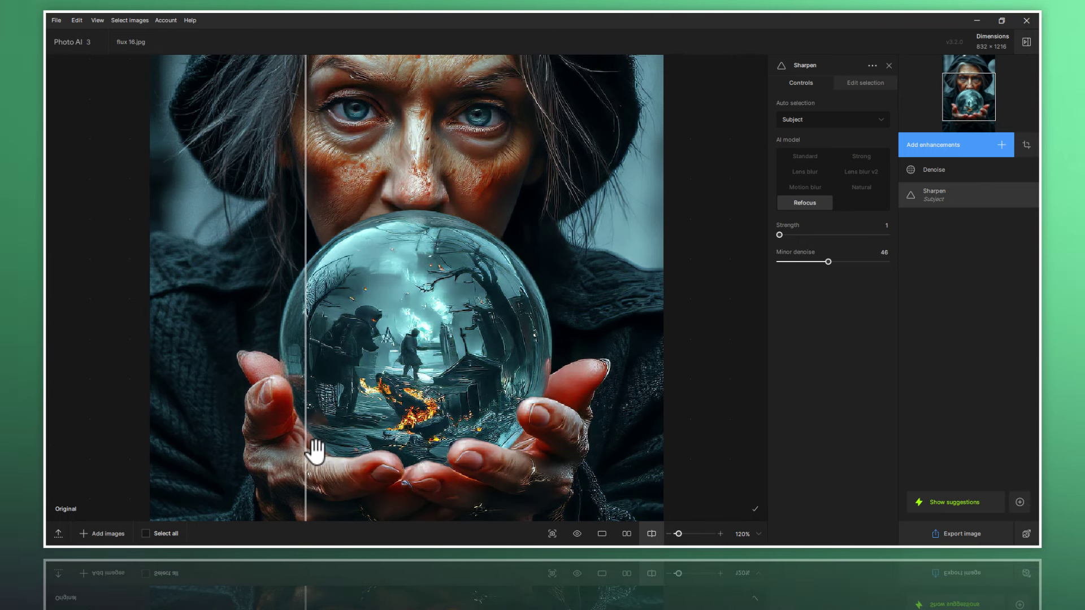
pyautogui.moveTo(304, 479); pyautogui.dragTo(407, 494)
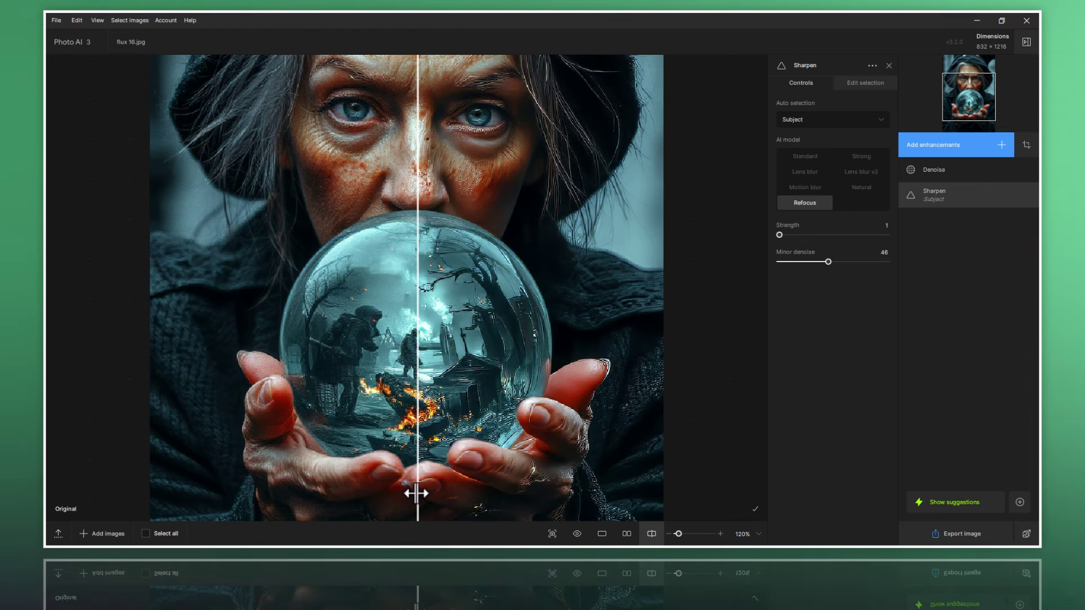
pyautogui.moveTo(416, 493)
pyautogui.mouseDown()
pyautogui.moveTo(612, 507)
pyautogui.moveTo(552, 513)
pyautogui.moveTo(237, 486)
pyautogui.moveTo(643, 530)
pyautogui.moveTo(188, 469)
pyautogui.mouseUp()
pyautogui.hotkey('ctrl', '0')
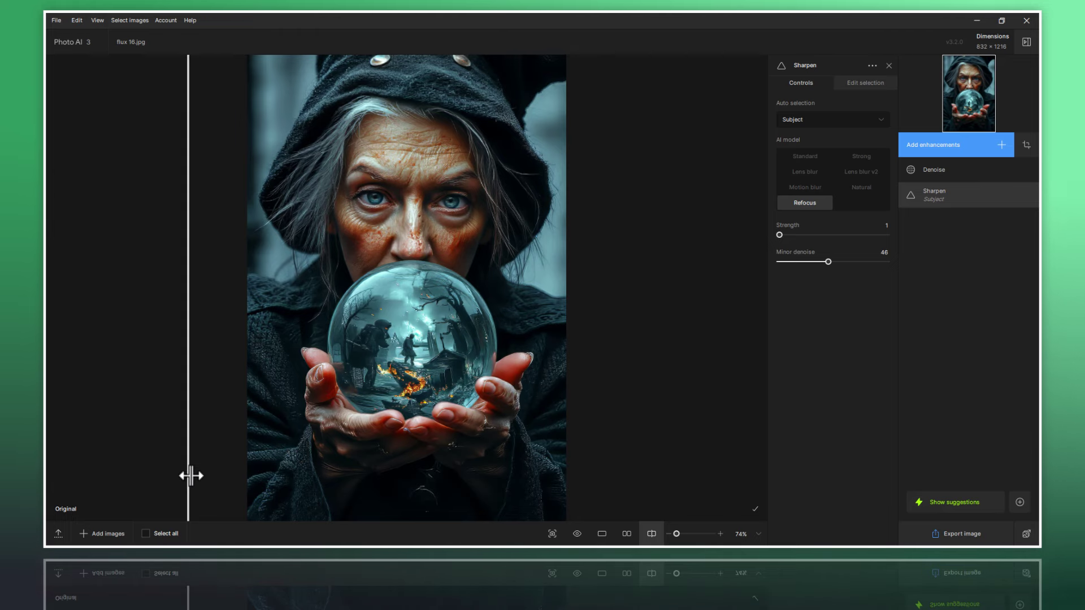
pyautogui.moveTo(189, 475)
pyautogui.mouseDown()
pyautogui.moveTo(626, 513)
pyautogui.moveTo(492, 509)
pyautogui.moveTo(206, 475)
pyautogui.moveTo(652, 500)
pyautogui.moveTo(278, 481)
pyautogui.mouseUp()
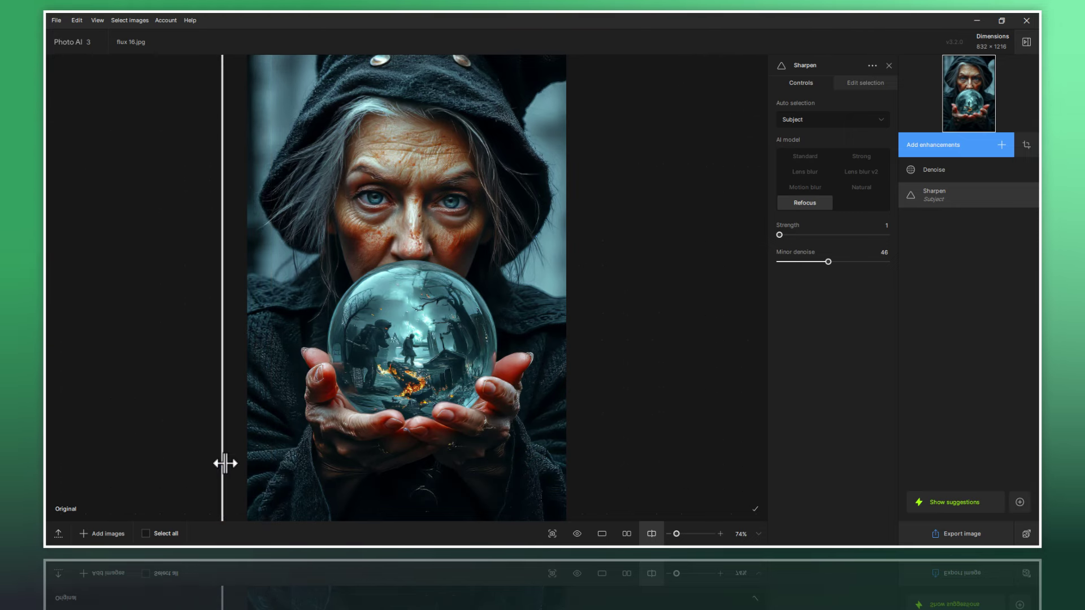
pyautogui.moveTo(225, 463)
pyautogui.mouseDown()
pyautogui.moveTo(645, 511)
pyautogui.moveTo(206, 475)
pyautogui.moveTo(474, 503)
pyautogui.moveTo(592, 506)
pyautogui.moveTo(145, 461)
pyautogui.moveTo(549, 483)
pyautogui.moveTo(368, 485)
pyautogui.moveTo(117, 455)
pyautogui.moveTo(571, 466)
pyautogui.moveTo(268, 467)
pyautogui.mouseUp()
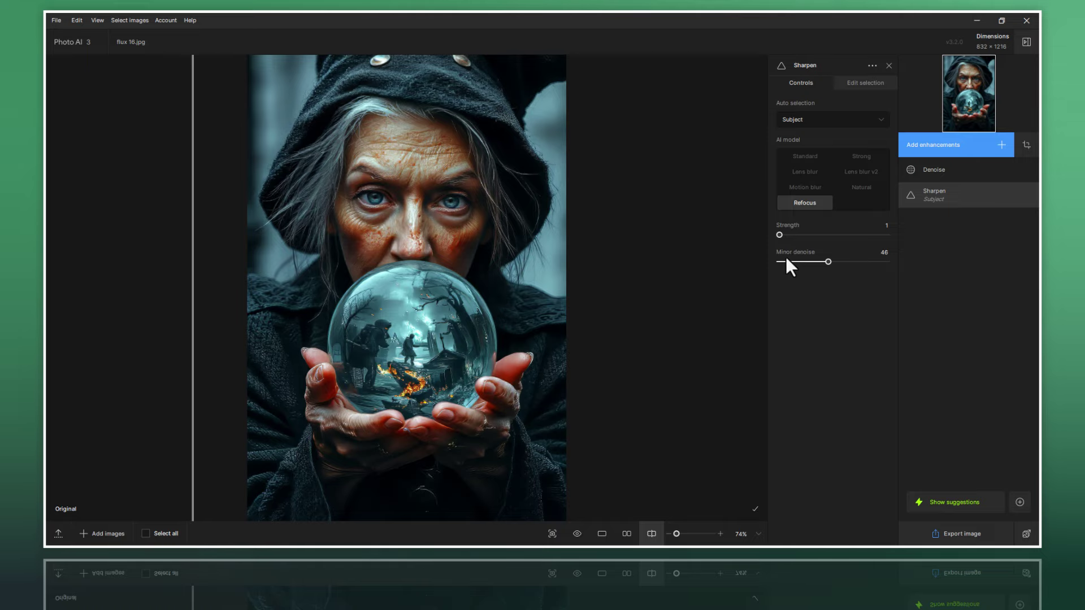
# Step: Set Refocus strength to 32 and minor denoise to 11, then compare the face
pyautogui.moveTo(828, 261)
pyautogui.mouseDown()
pyautogui.moveTo(789, 262)
pyautogui.moveTo(813, 235)
pyautogui.mouseUp()
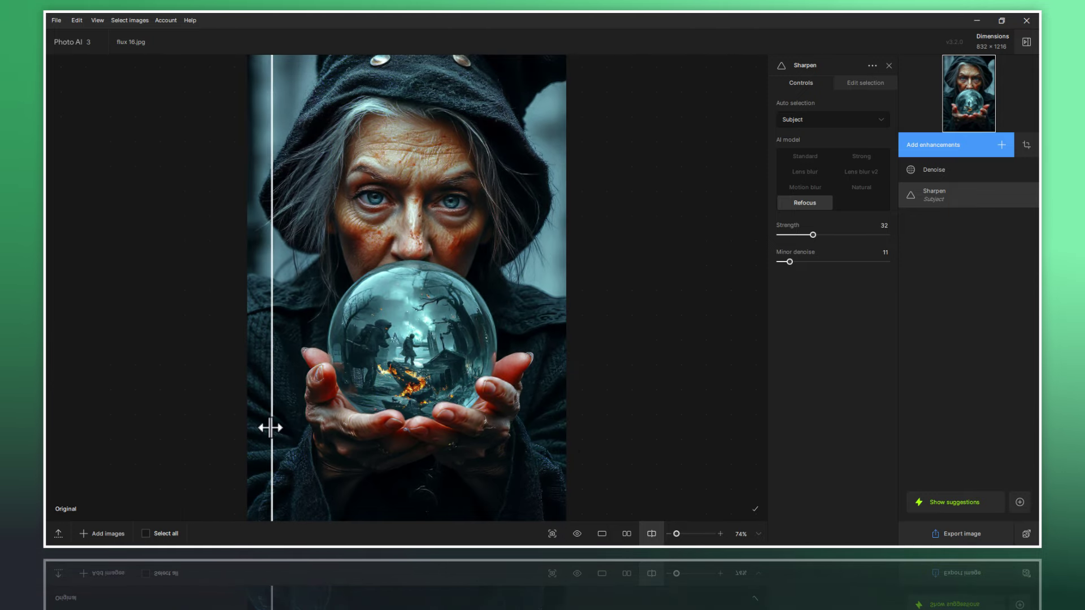
pyautogui.moveTo(271, 428)
pyautogui.mouseDown()
pyautogui.moveTo(528, 446)
pyautogui.moveTo(272, 416)
pyautogui.mouseUp()
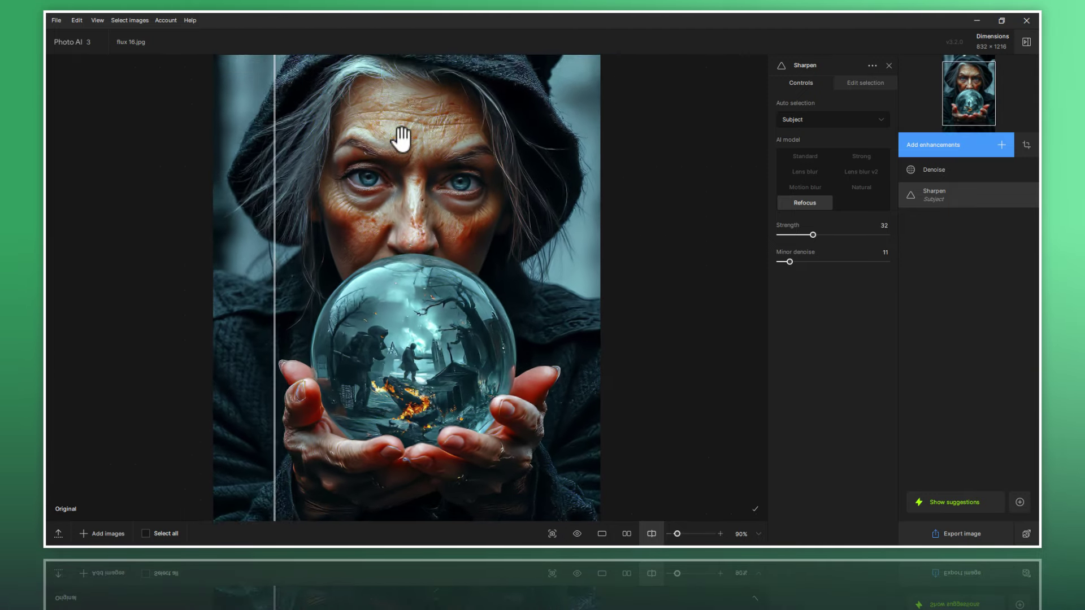
pyautogui.scroll(3, 400, 137)
pyautogui.scroll(2, 390, 272)
pyautogui.scroll(2, 391, 243)
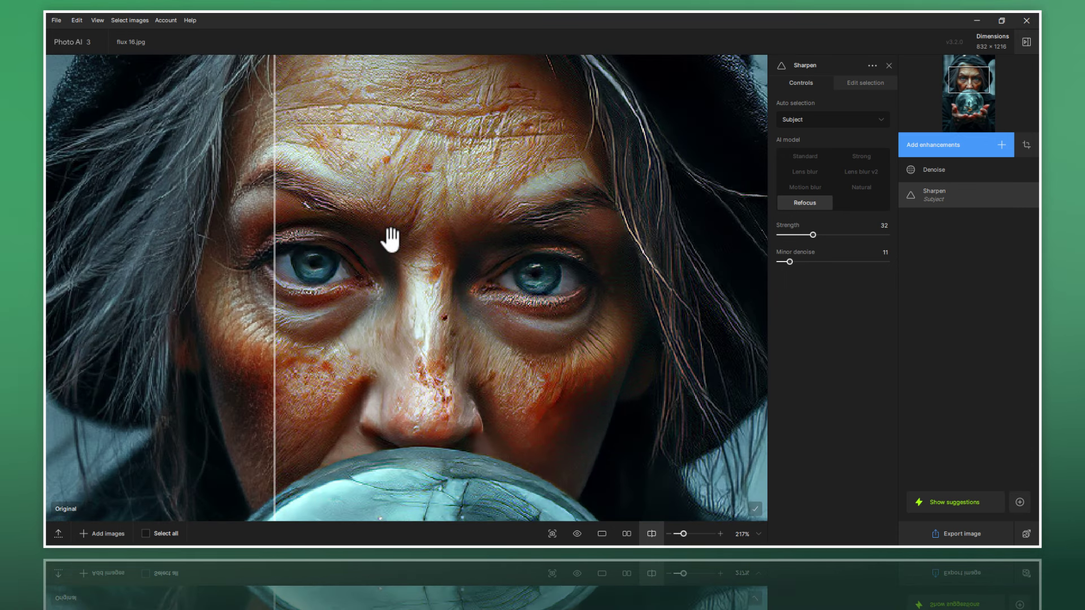
pyautogui.moveTo(278, 373)
pyautogui.mouseDown()
pyautogui.moveTo(659, 448)
pyautogui.moveTo(664, 438)
pyautogui.moveTo(222, 407)
pyautogui.mouseUp()
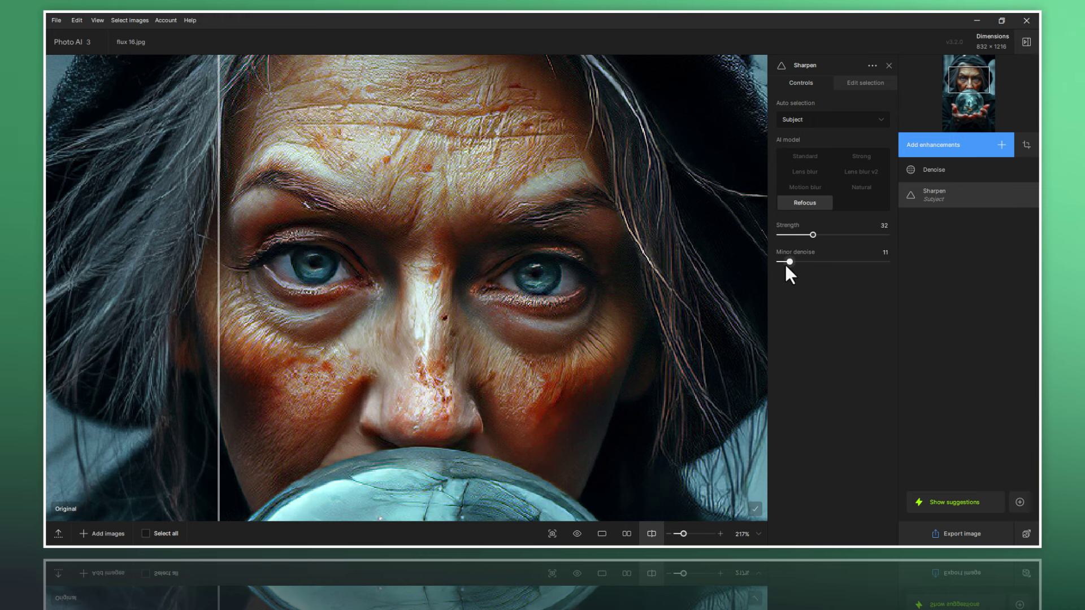
# Step: Set Refocus strength to 12 and minor denoise to 3, comparing the eyes and face
pyautogui.moveTo(784, 261)
pyautogui.mouseDown()
pyautogui.moveTo(810, 235)
pyautogui.moveTo(794, 234)
pyautogui.mouseUp()
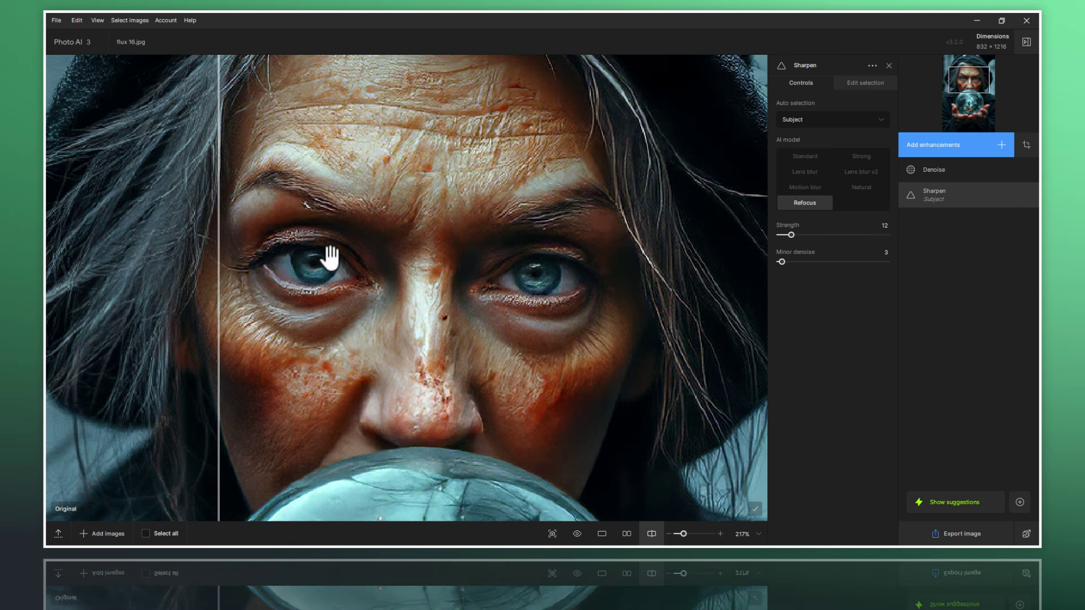
pyautogui.moveTo(223, 306)
pyautogui.mouseDown()
pyautogui.moveTo(292, 322)
pyautogui.moveTo(183, 254)
pyautogui.mouseUp()
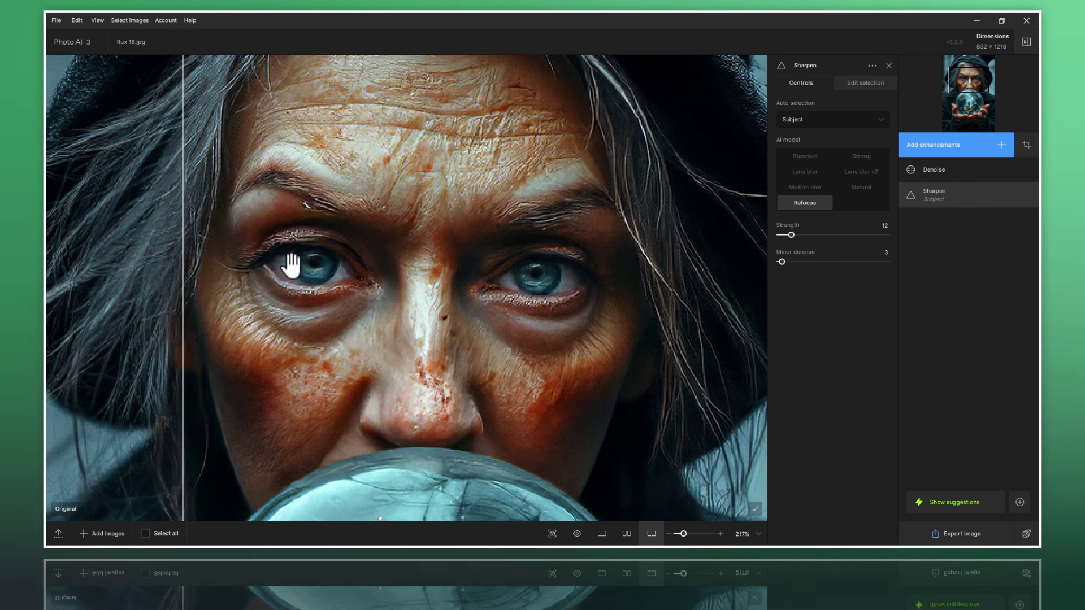
pyautogui.moveTo(181, 346)
pyautogui.mouseDown()
pyautogui.moveTo(676, 380)
pyautogui.moveTo(396, 376)
pyautogui.moveTo(682, 388)
pyautogui.moveTo(102, 358)
pyautogui.mouseUp()
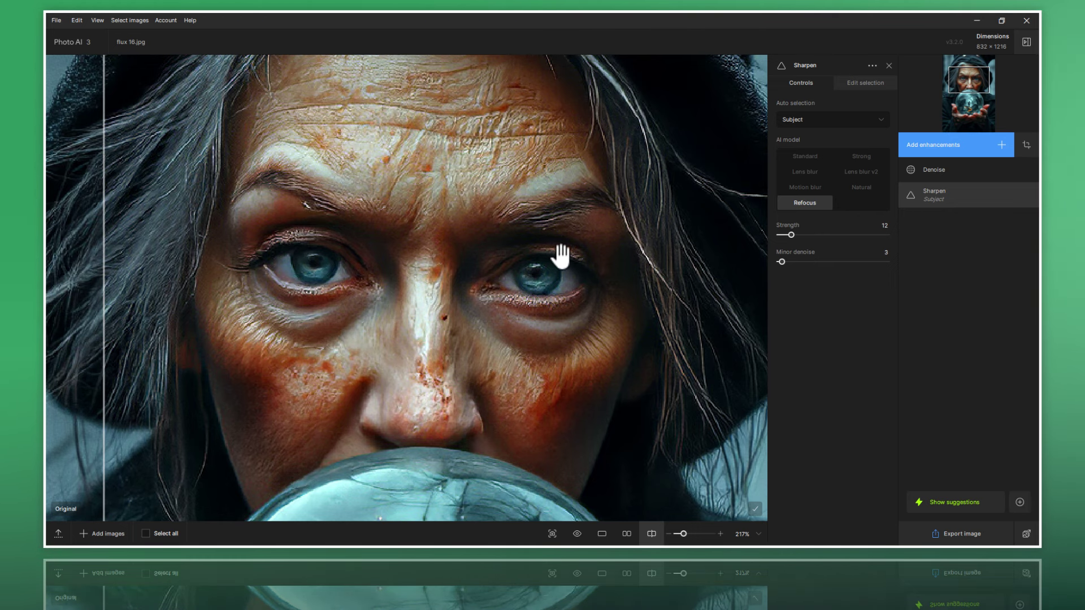
# Step: Zoom in and compare the original and sharpened crystal ball and hands
pyautogui.scroll(-3, 419, 282)
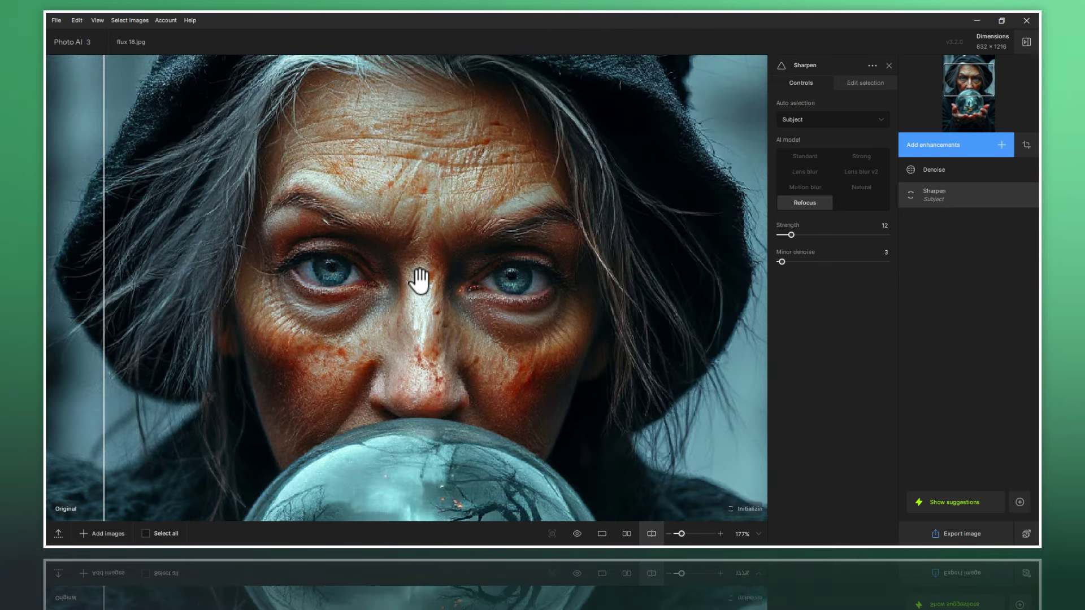
pyautogui.scroll(-3, 419, 281)
pyautogui.scroll(-2, 412, 225)
pyautogui.scroll(2, 400, 262)
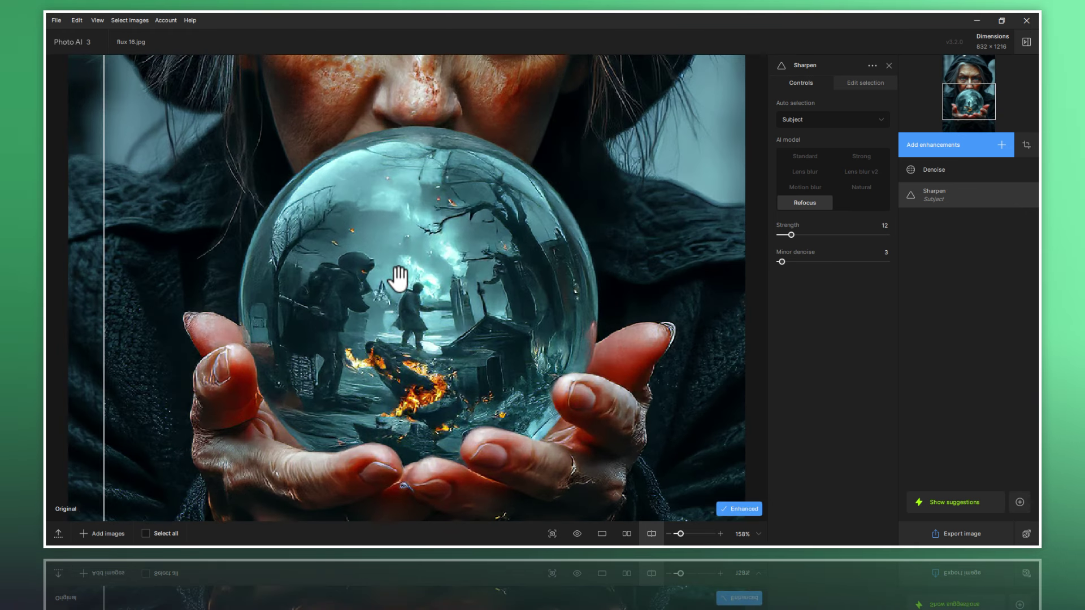
pyautogui.scroll(2, 399, 279)
pyautogui.scroll(-2, 412, 310)
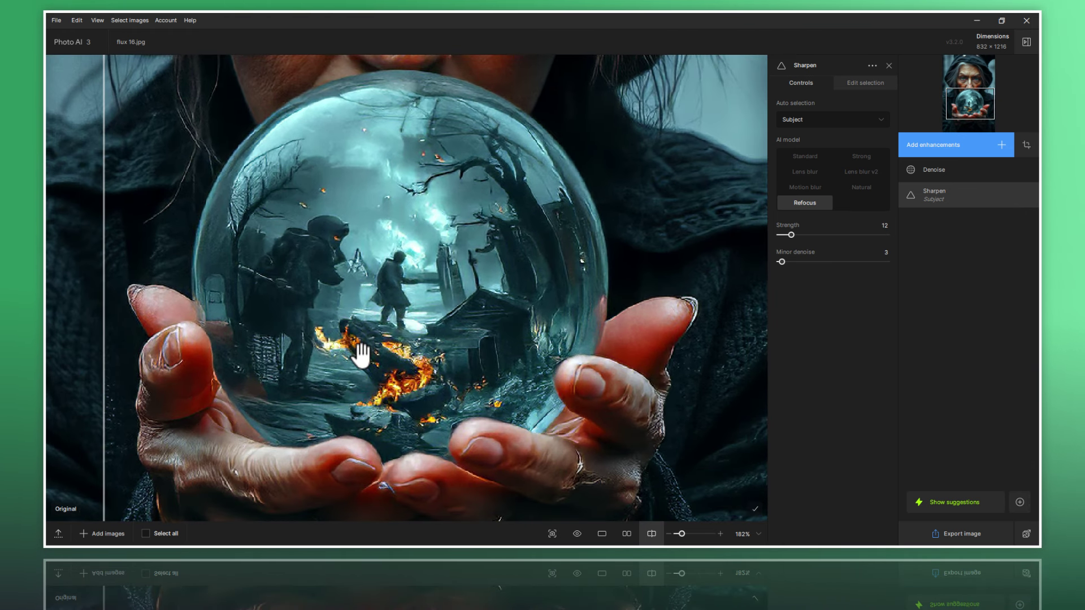
pyautogui.moveTo(98, 413); pyautogui.dragTo(56, 404)
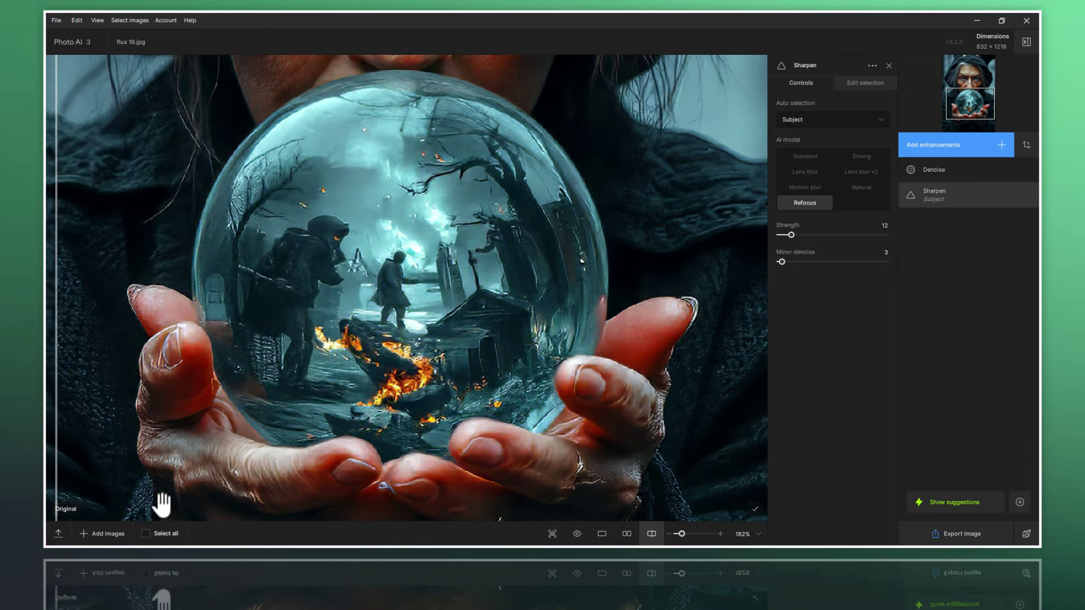
pyautogui.moveTo(58, 480)
pyautogui.mouseDown()
pyautogui.moveTo(225, 480)
pyautogui.moveTo(577, 523)
pyautogui.moveTo(300, 492)
pyautogui.moveTo(539, 489)
pyautogui.moveTo(603, 467)
pyautogui.moveTo(109, 424)
pyautogui.moveTo(588, 460)
pyautogui.moveTo(247, 436)
pyautogui.moveTo(170, 414)
pyautogui.mouseUp()
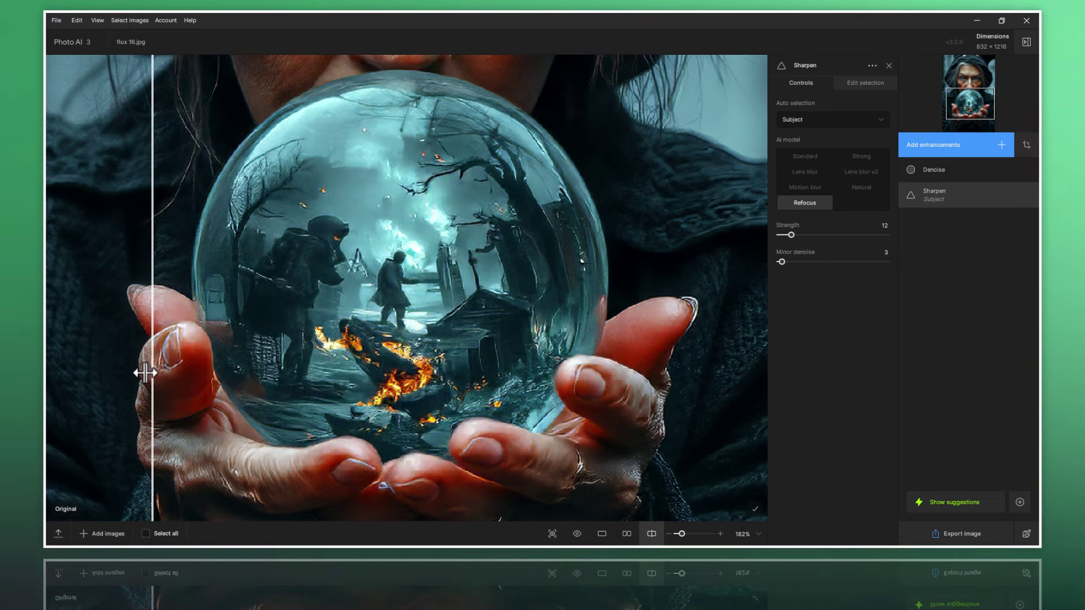
pyautogui.moveTo(148, 374)
pyautogui.mouseDown()
pyautogui.moveTo(453, 356)
pyautogui.moveTo(585, 383)
pyautogui.moveTo(164, 351)
pyautogui.moveTo(564, 383)
pyautogui.moveTo(178, 342)
pyautogui.mouseUp()
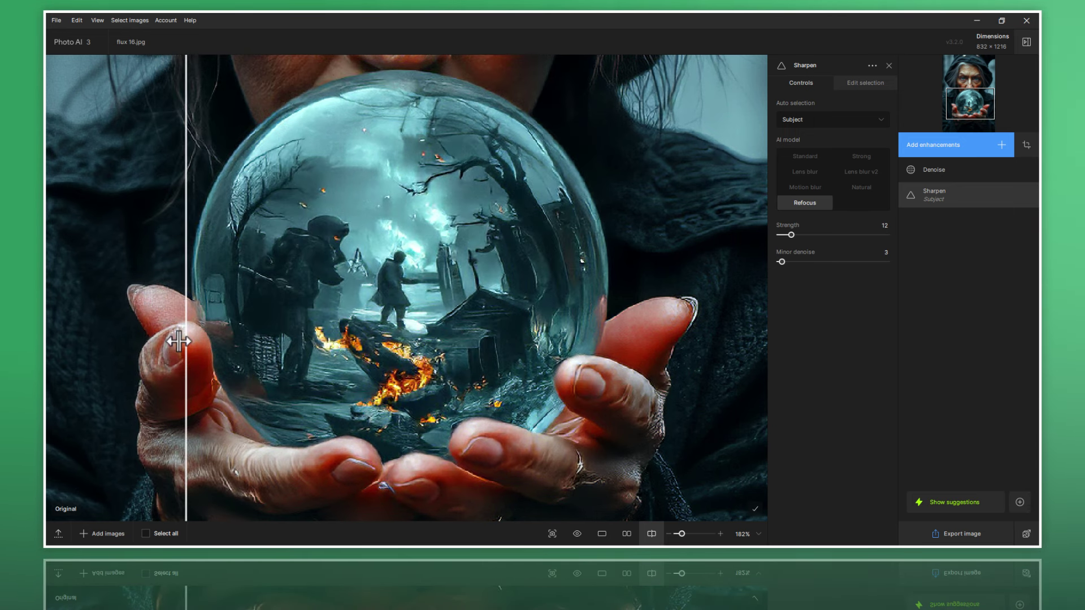
# Step: Fit the full portrait, compare before and after, and show the image thumbnails
pyautogui.click(337, 291)
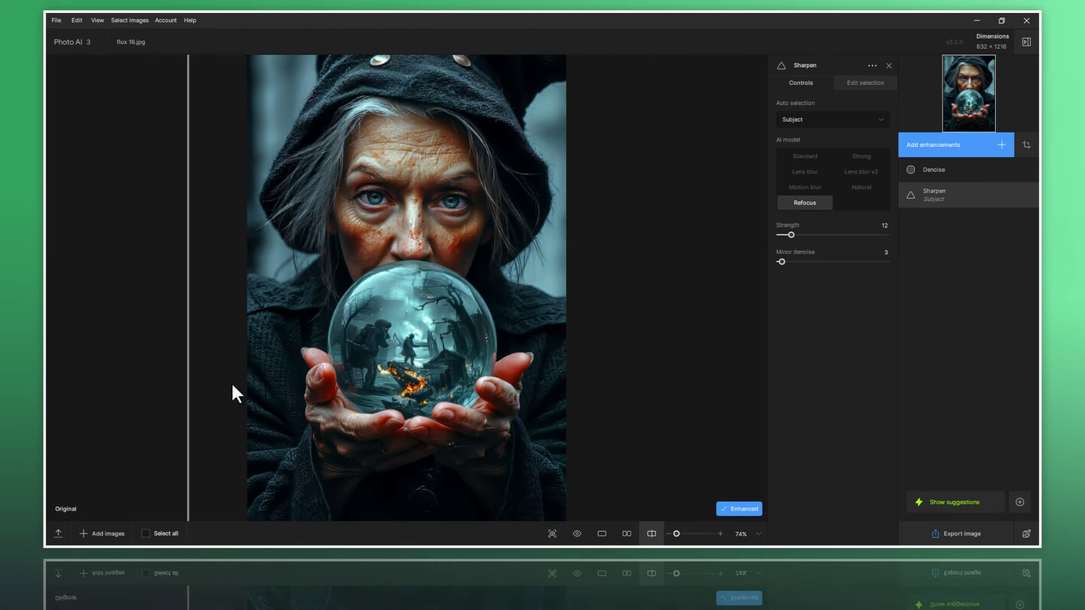
pyautogui.moveTo(184, 423)
pyautogui.mouseDown()
pyautogui.moveTo(330, 453)
pyautogui.moveTo(616, 446)
pyautogui.moveTo(186, 380)
pyautogui.moveTo(560, 413)
pyautogui.moveTo(150, 405)
pyautogui.moveTo(566, 418)
pyautogui.moveTo(416, 418)
pyautogui.mouseUp()
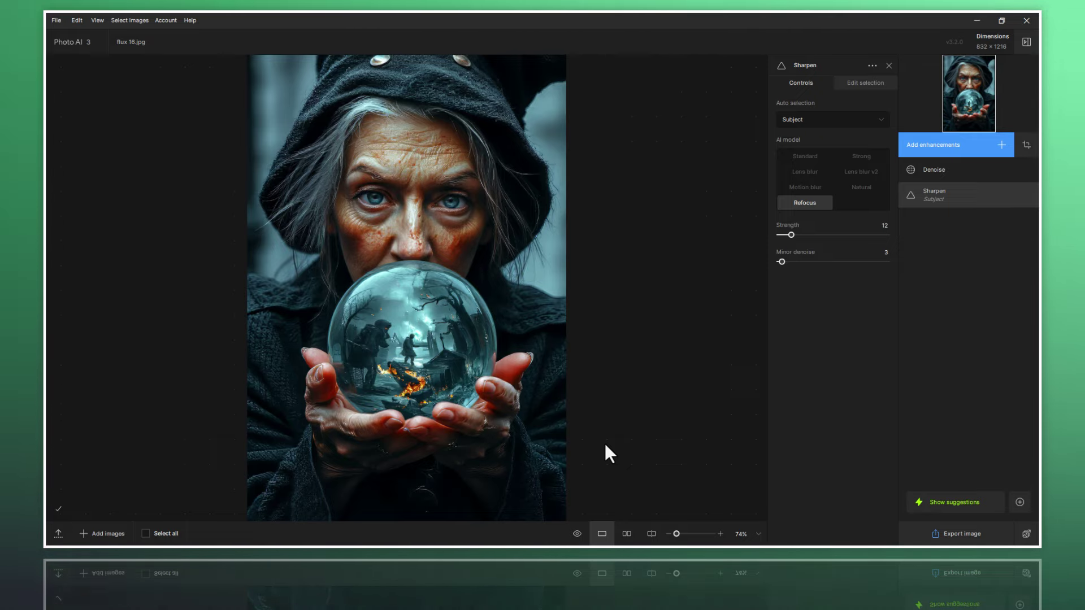
pyautogui.click(58, 534)
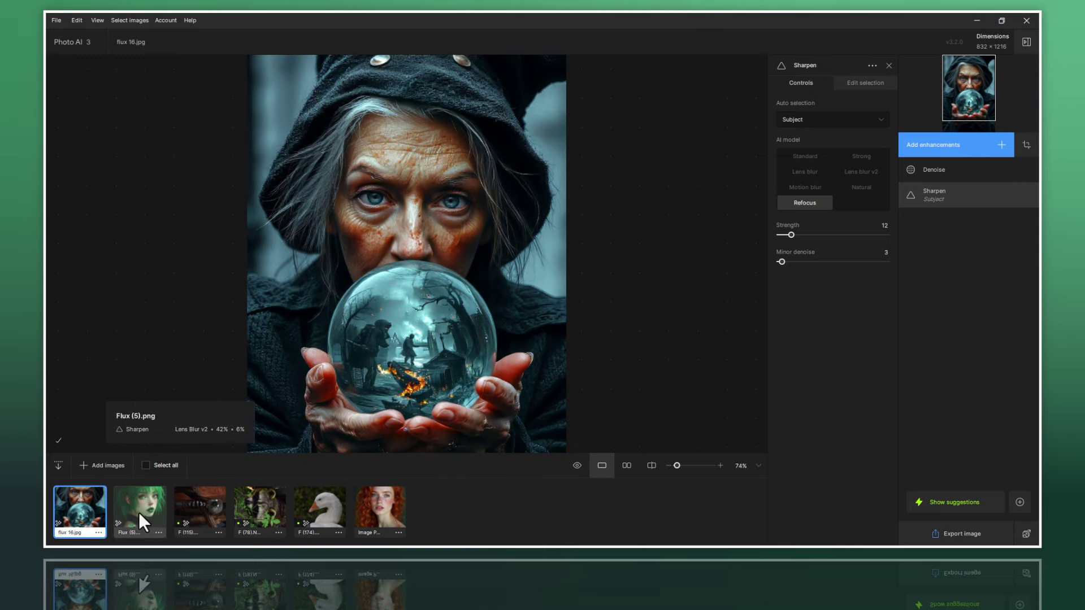
# Step: Open Image Prompt 1.jpg, hide the thumbnails and zoom in on the face
pyautogui.click(371, 511)
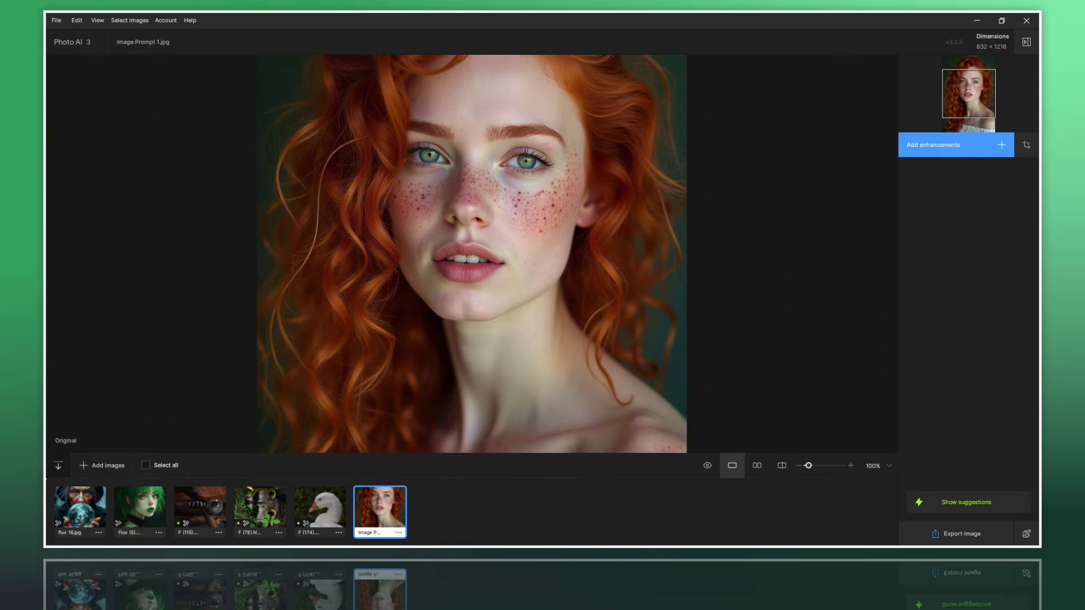
pyautogui.click(60, 465)
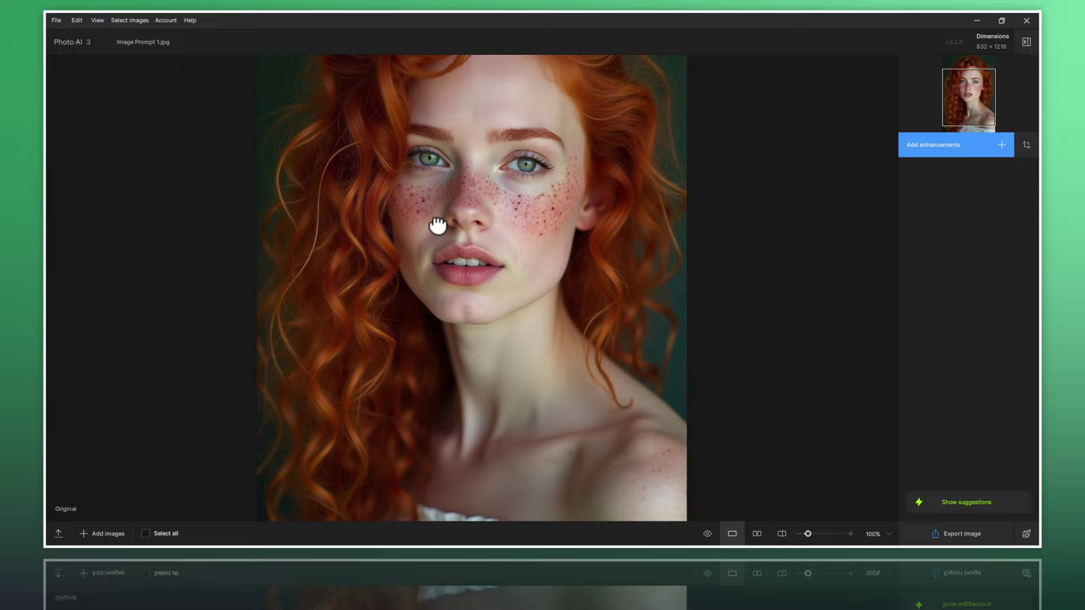
pyautogui.moveTo(310, 262); pyautogui.dragTo(433, 305)
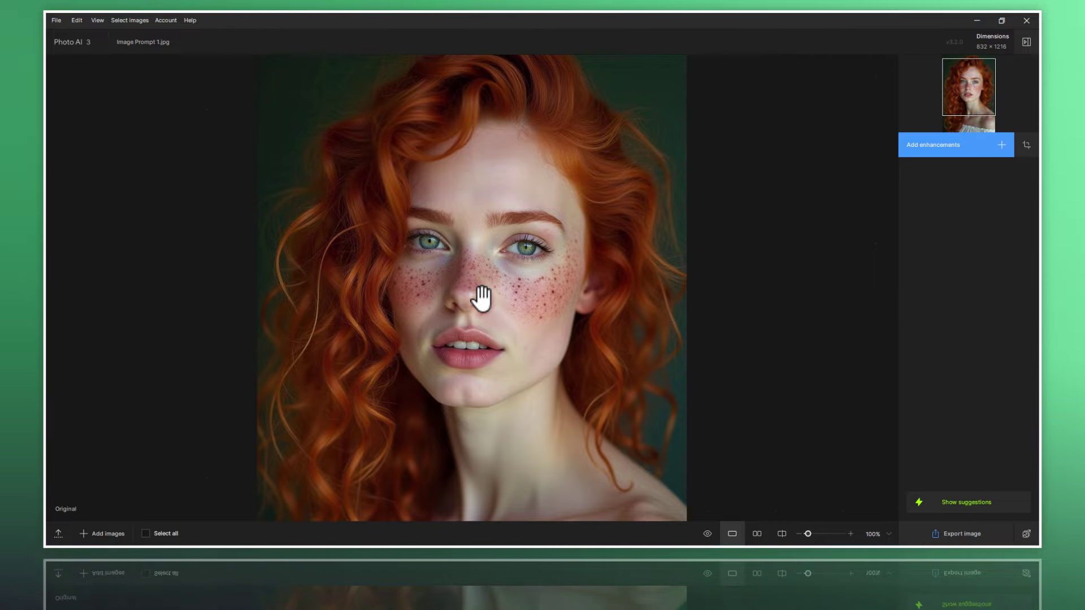
pyautogui.scroll(1, 503, 252)
pyautogui.scroll(2, 503, 253)
pyautogui.scroll(2, 504, 252)
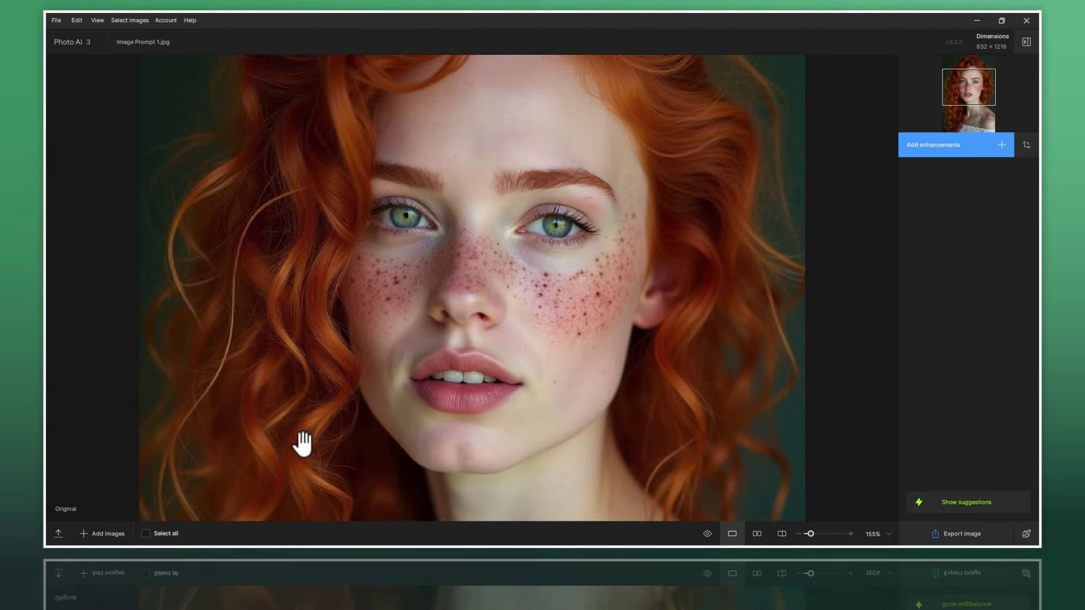
# Step: Add Sharpen on Subject (strength 56, minor denoise 6) to the red-haired portrait
pyautogui.click(58, 534)
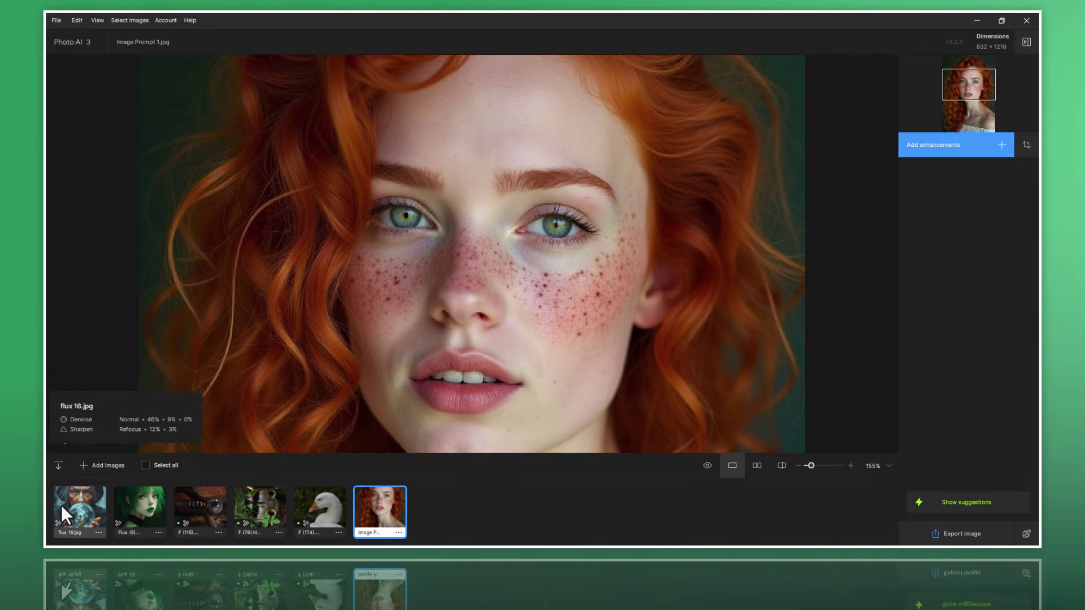
pyautogui.click(57, 464)
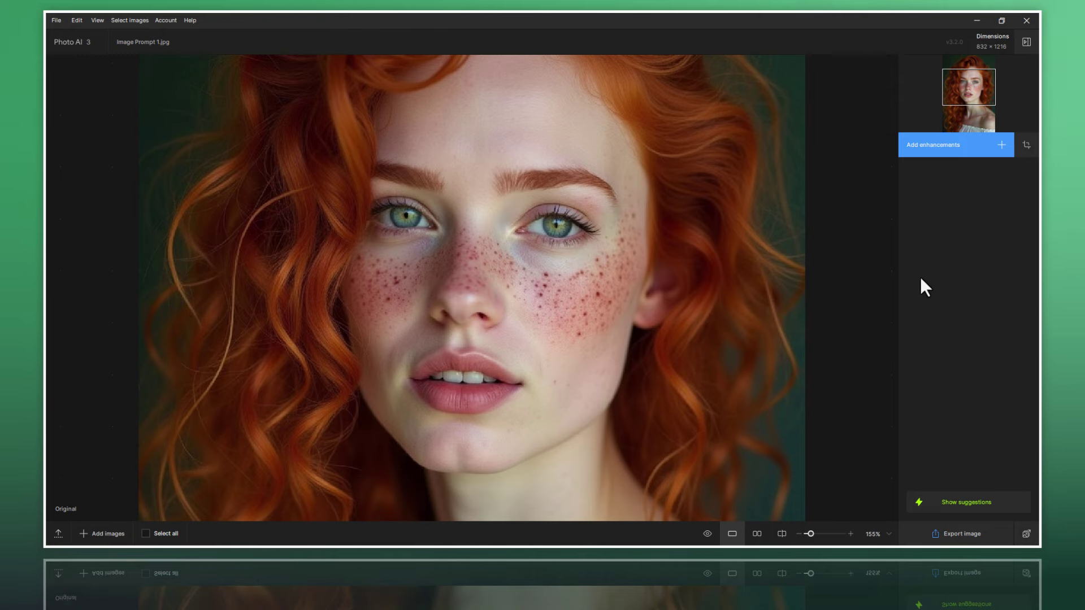
pyautogui.click(937, 148)
pyautogui.click(854, 185)
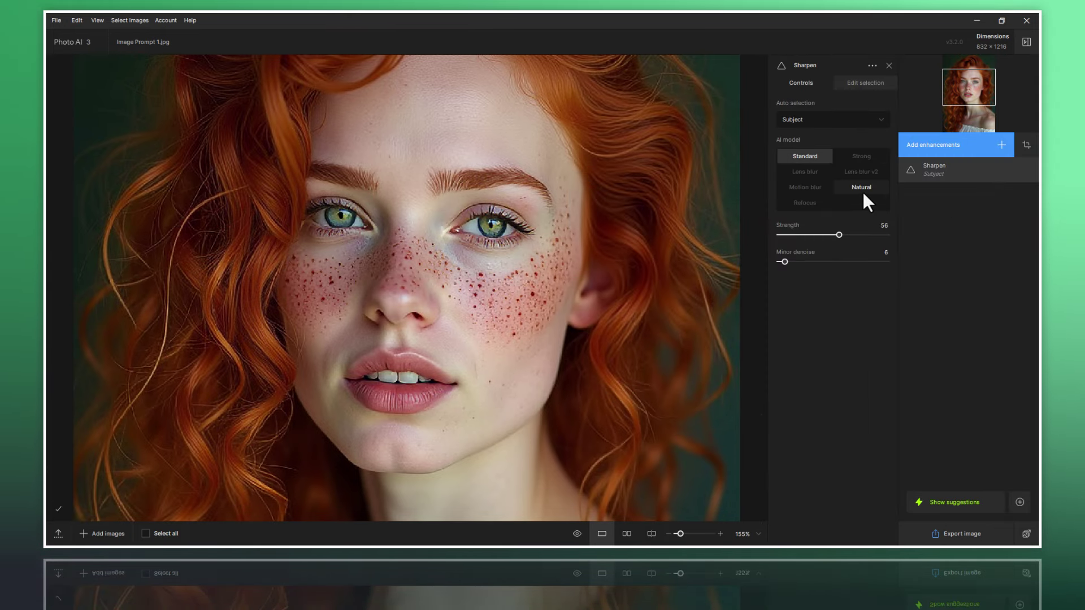
pyautogui.click(859, 190)
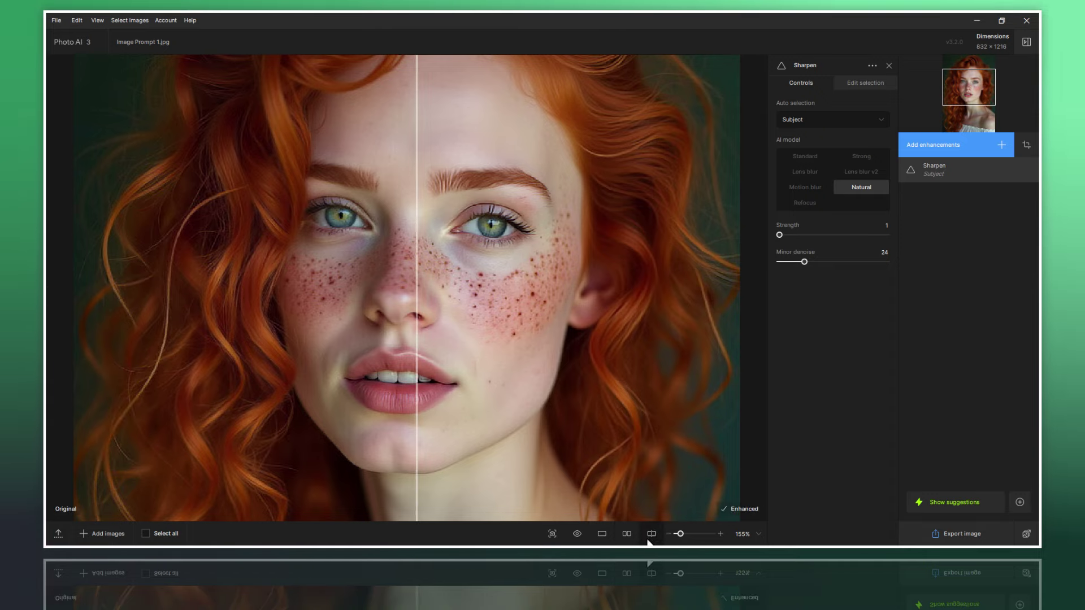
pyautogui.moveTo(417, 443)
pyautogui.mouseDown()
pyautogui.moveTo(269, 447)
pyautogui.moveTo(523, 447)
pyautogui.moveTo(383, 452)
pyautogui.moveTo(512, 461)
pyautogui.moveTo(119, 439)
pyautogui.moveTo(424, 459)
pyautogui.mouseUp()
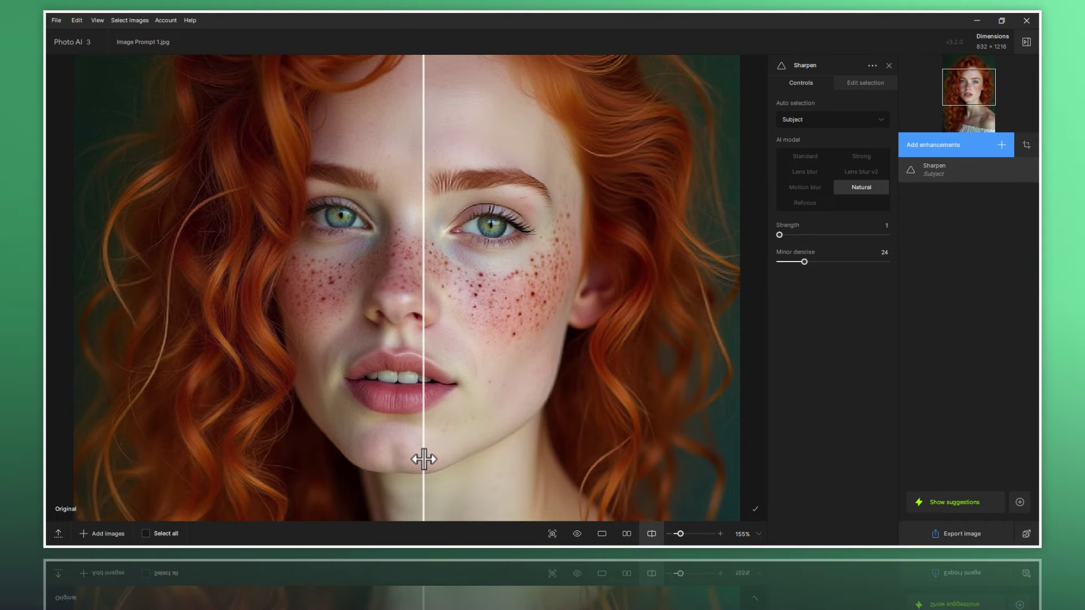
pyautogui.moveTo(560, 467)
pyautogui.mouseDown()
pyautogui.moveTo(220, 451)
pyautogui.moveTo(583, 465)
pyautogui.mouseUp()
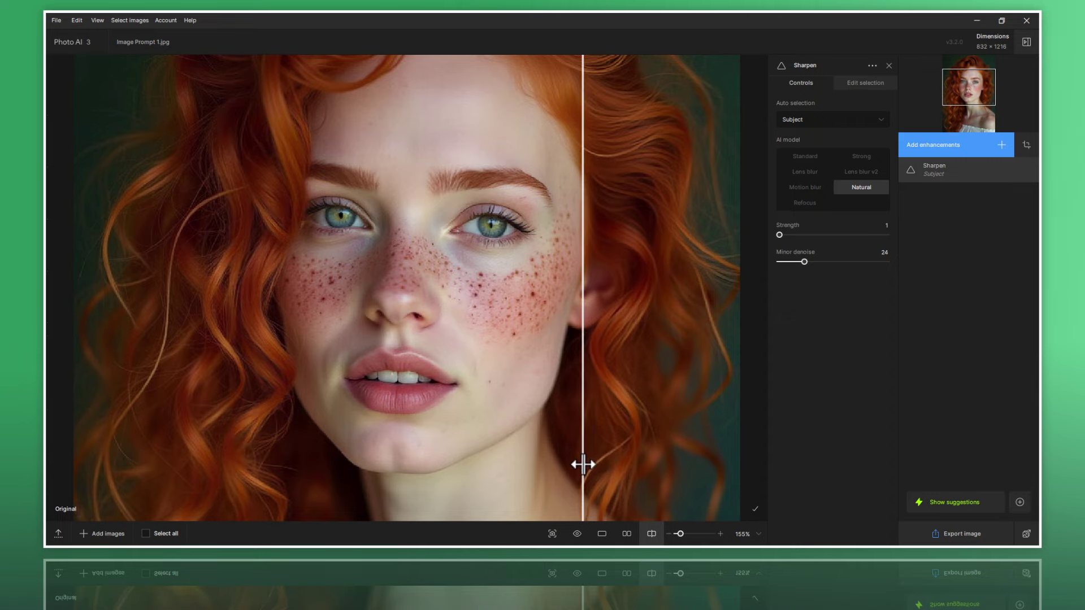
pyautogui.moveTo(236, 451)
pyautogui.mouseDown()
pyautogui.moveTo(613, 456)
pyautogui.moveTo(218, 423)
pyautogui.moveTo(606, 448)
pyautogui.moveTo(223, 407)
pyautogui.moveTo(623, 438)
pyautogui.moveTo(207, 418)
pyautogui.mouseUp()
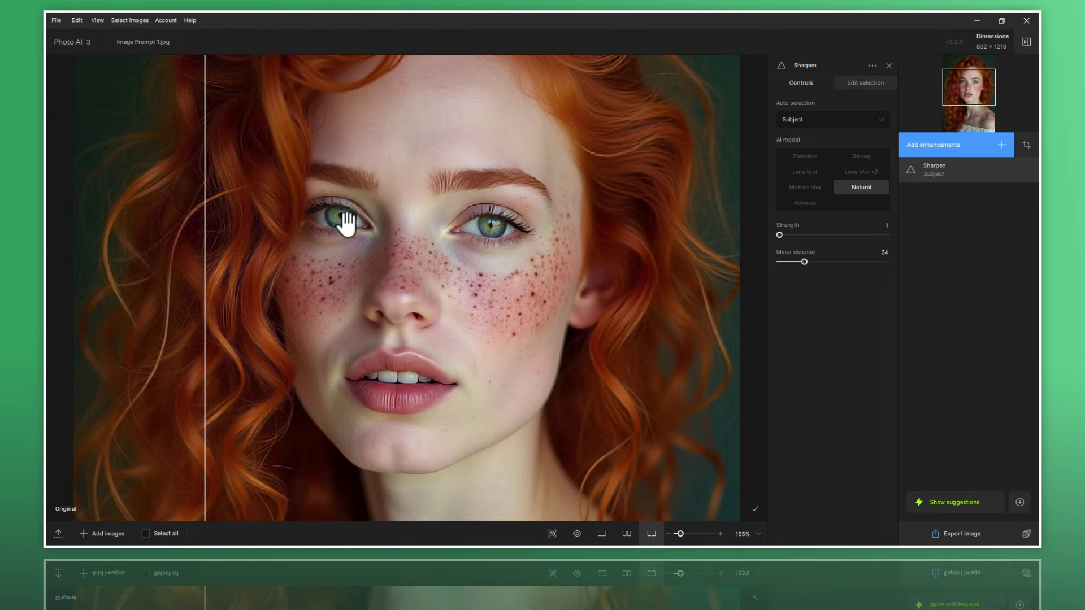
pyautogui.scroll(1, 346, 223)
pyautogui.scroll(2, 339, 210)
pyautogui.scroll(2, 342, 186)
pyautogui.scroll(1, 362, 257)
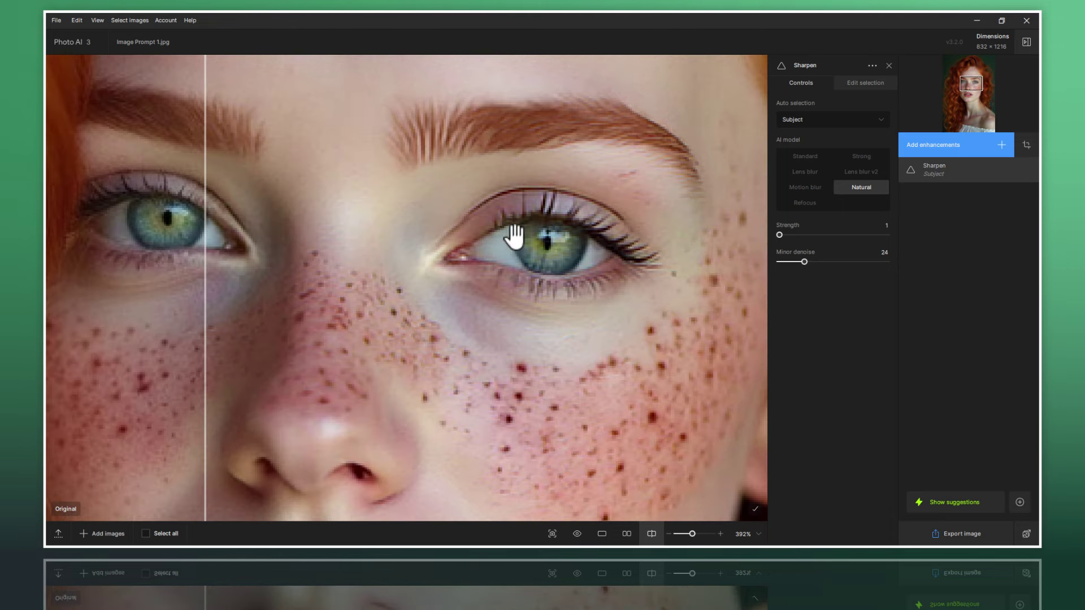
pyautogui.scroll(3, 385, 251)
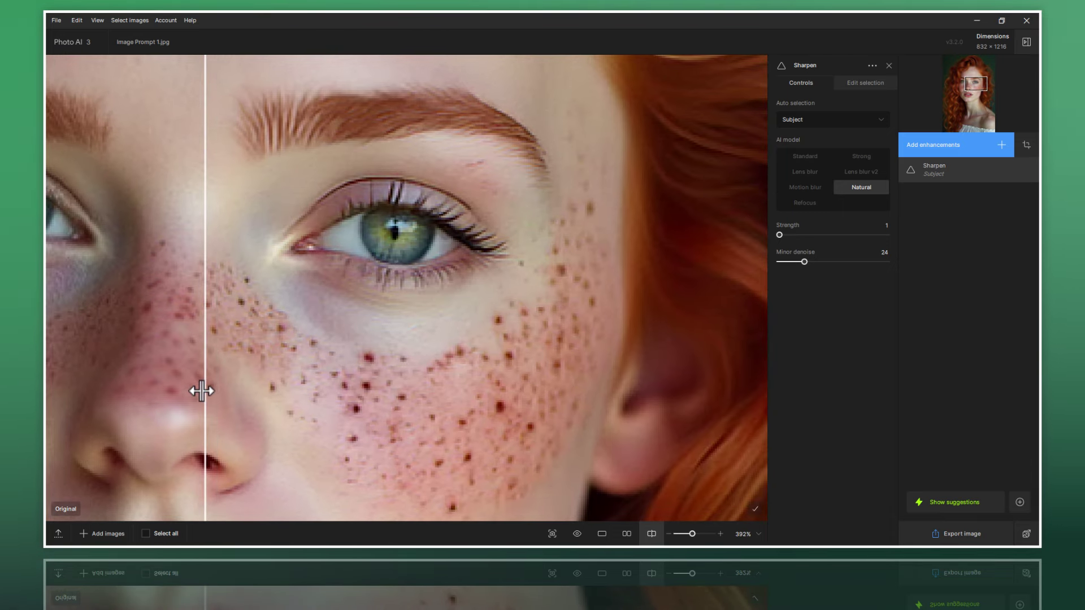
pyautogui.moveTo(202, 390)
pyautogui.mouseDown()
pyautogui.moveTo(53, 388)
pyautogui.moveTo(327, 417)
pyautogui.moveTo(345, 405)
pyautogui.moveTo(528, 431)
pyautogui.moveTo(323, 417)
pyautogui.moveTo(252, 405)
pyautogui.moveTo(556, 424)
pyautogui.moveTo(272, 410)
pyautogui.moveTo(424, 431)
pyautogui.moveTo(558, 424)
pyautogui.moveTo(227, 399)
pyautogui.mouseUp()
pyautogui.scroll(-5, 373, 317)
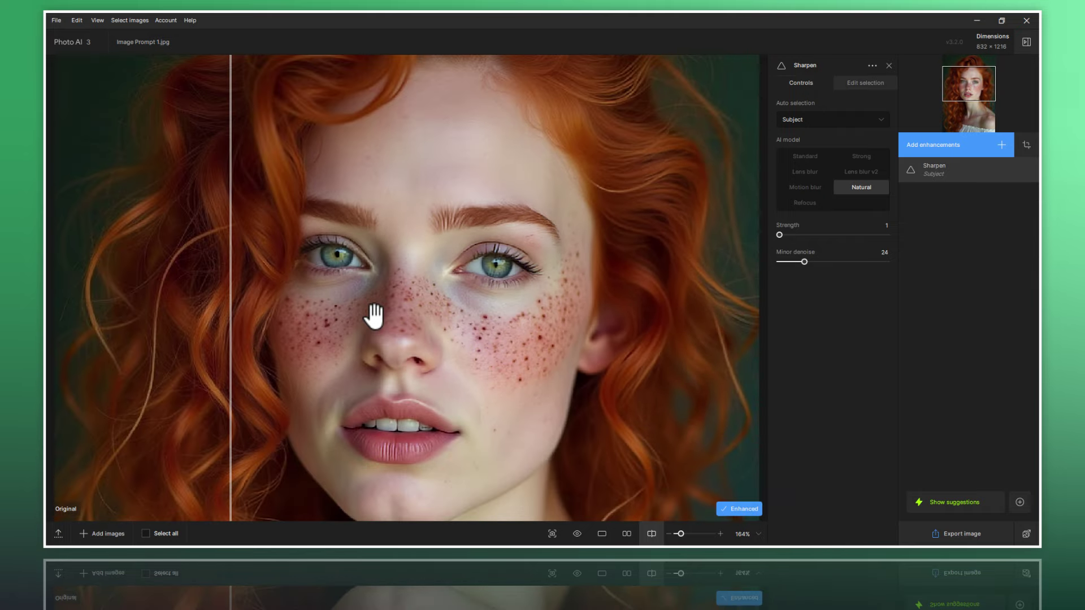
pyautogui.scroll(-1, 373, 319)
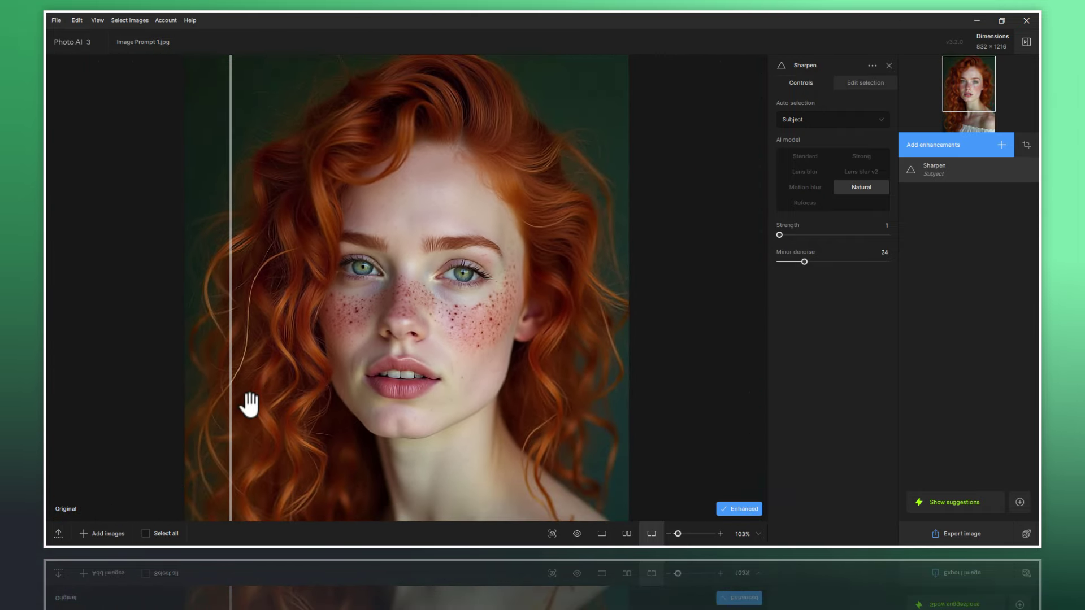
pyautogui.scroll(-1, 374, 383)
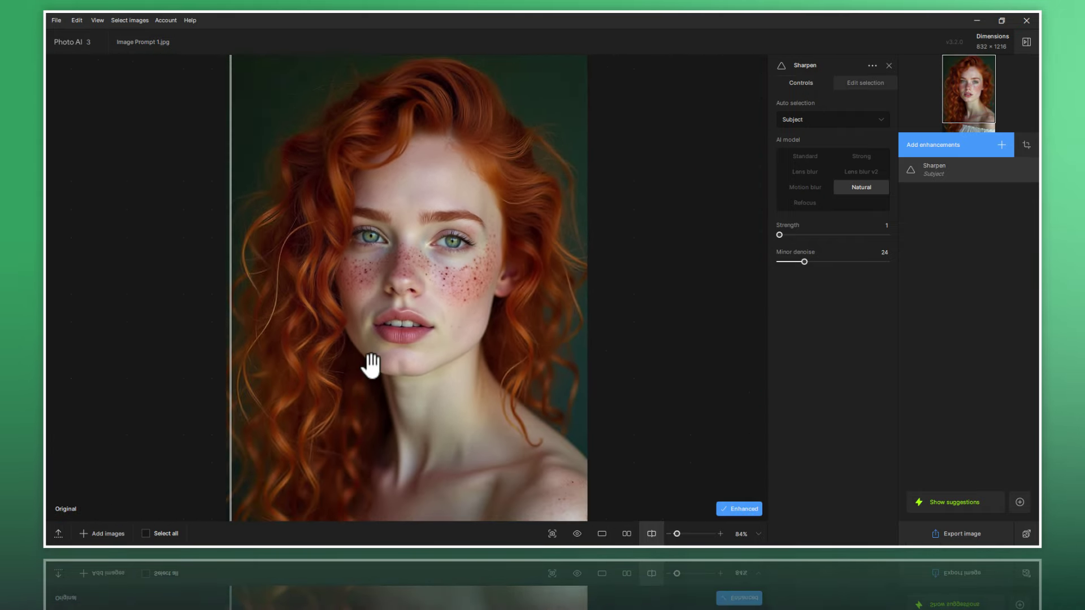
pyautogui.moveTo(228, 460)
pyautogui.mouseDown()
pyautogui.moveTo(588, 484)
pyautogui.moveTo(281, 477)
pyautogui.moveTo(576, 484)
pyautogui.moveTo(223, 466)
pyautogui.moveTo(594, 490)
pyautogui.moveTo(397, 490)
pyautogui.moveTo(238, 473)
pyautogui.moveTo(588, 487)
pyautogui.moveTo(230, 470)
pyautogui.mouseUp()
pyautogui.moveTo(563, 488); pyautogui.dragTo(223, 463)
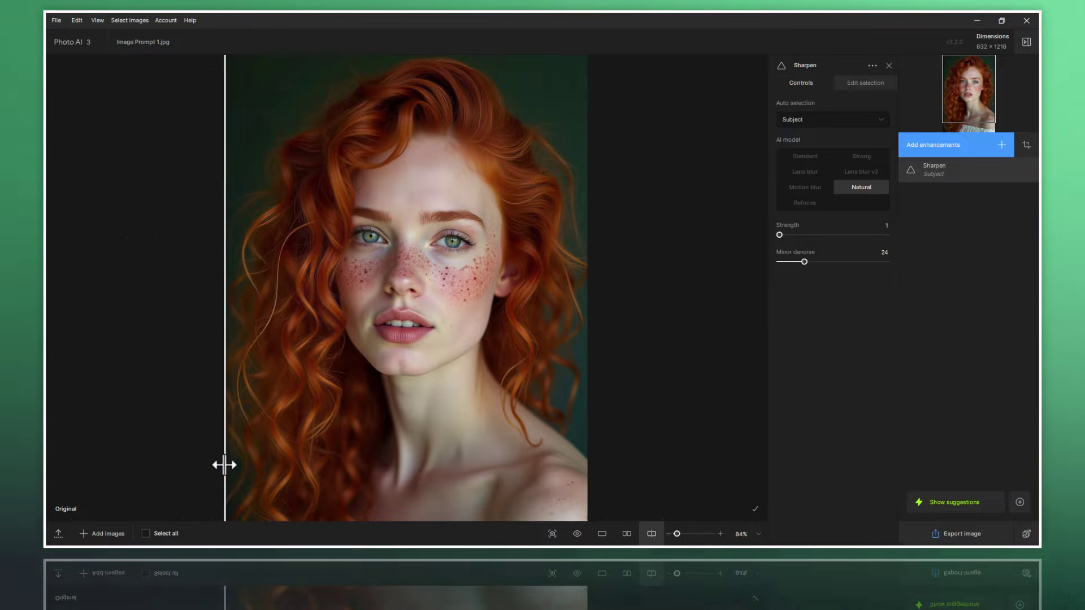
# Step: Switch sharpening to Lens blur v2 and compare the face against the original
pyautogui.click(861, 172)
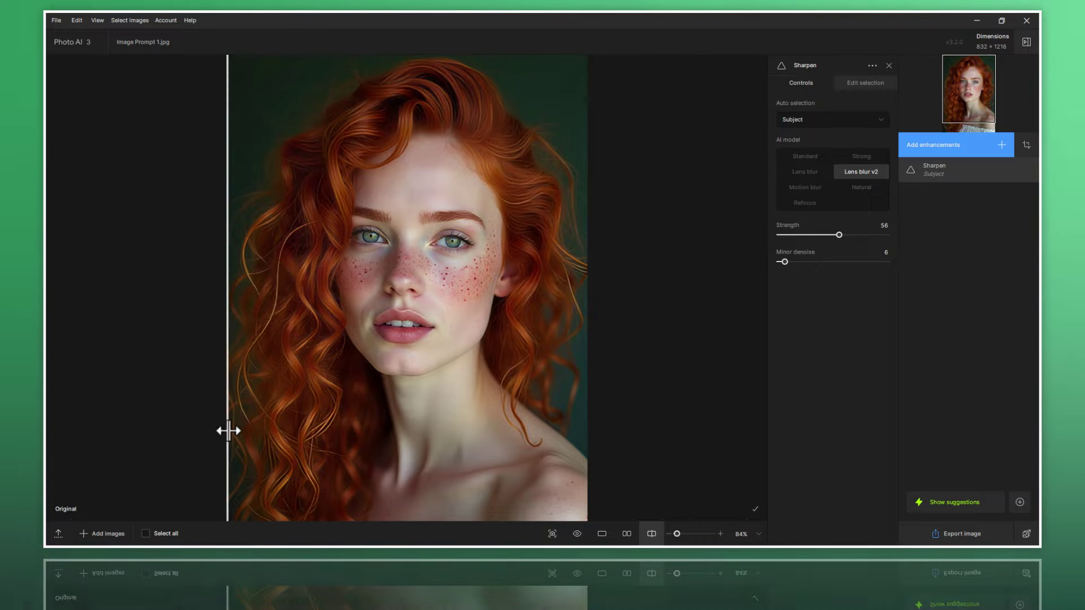
pyautogui.moveTo(229, 431)
pyautogui.mouseDown()
pyautogui.moveTo(594, 456)
pyautogui.moveTo(182, 429)
pyautogui.moveTo(622, 451)
pyautogui.moveTo(206, 421)
pyautogui.mouseUp()
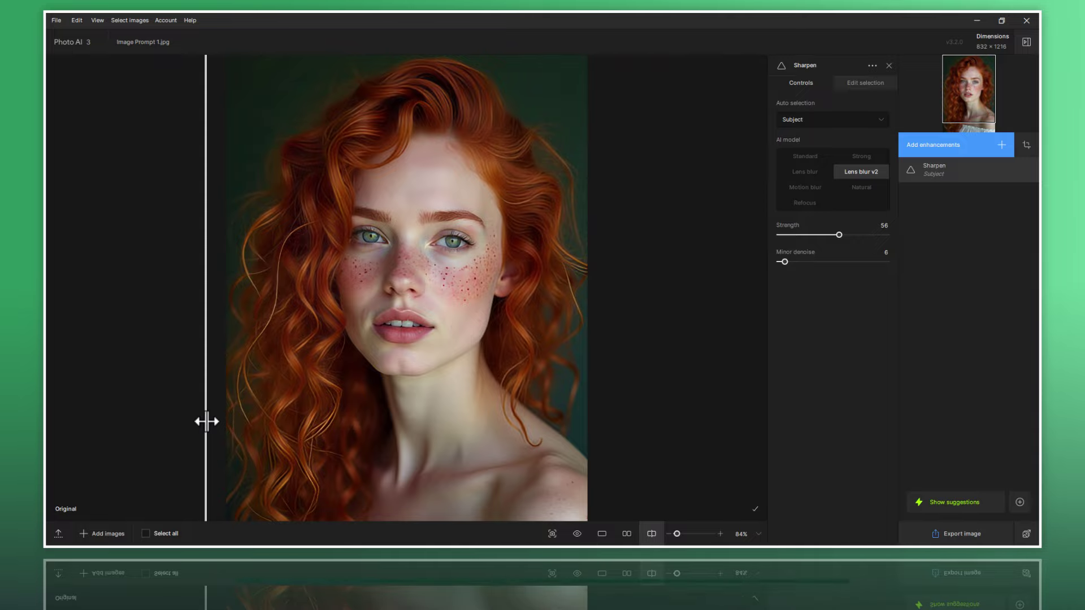
pyautogui.moveTo(206, 421)
pyautogui.mouseDown()
pyautogui.moveTo(598, 458)
pyautogui.moveTo(243, 467)
pyautogui.moveTo(565, 477)
pyautogui.moveTo(234, 468)
pyautogui.moveTo(588, 480)
pyautogui.moveTo(281, 480)
pyautogui.moveTo(460, 501)
pyautogui.moveTo(591, 480)
pyautogui.moveTo(335, 475)
pyautogui.moveTo(617, 458)
pyautogui.moveTo(235, 448)
pyautogui.moveTo(404, 448)
pyautogui.moveTo(315, 396)
pyautogui.mouseUp()
pyautogui.scroll(3, 418, 254)
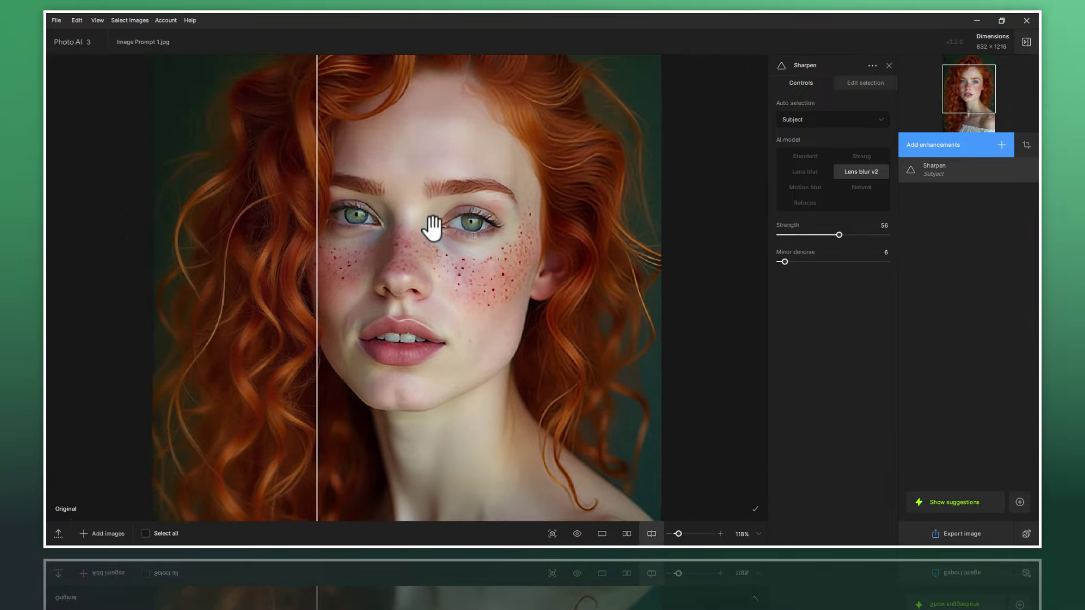
pyautogui.scroll(3, 433, 227)
pyautogui.moveTo(319, 331)
pyautogui.mouseDown()
pyautogui.moveTo(642, 371)
pyautogui.moveTo(210, 362)
pyautogui.moveTo(552, 400)
pyautogui.moveTo(198, 364)
pyautogui.mouseUp()
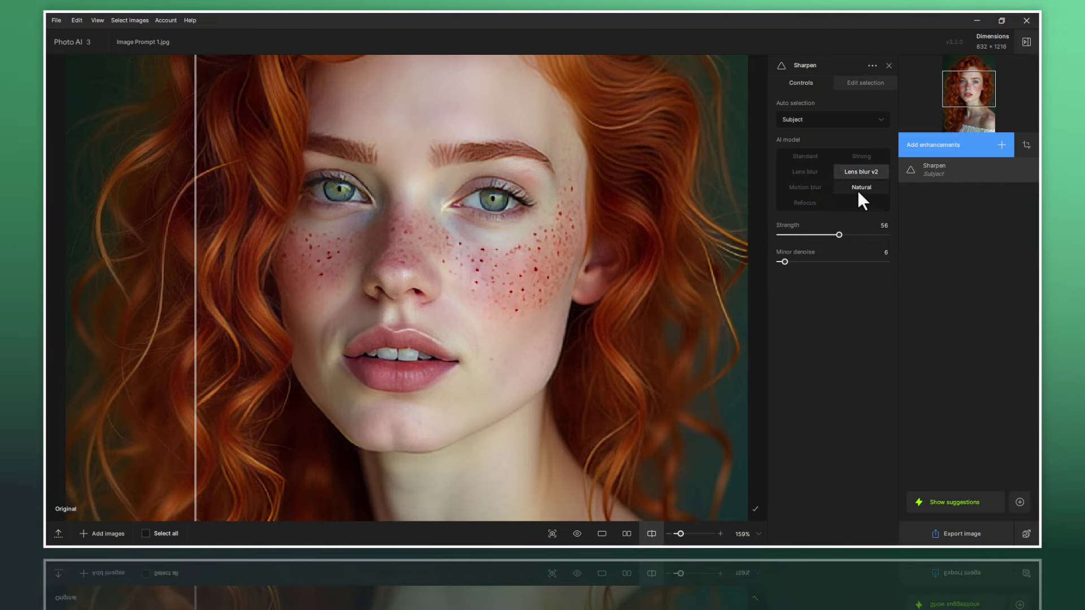
# Step: Switch to Refocus (strength 1, minor denoise 24) and compare the eyes and freckles
pyautogui.click(804, 203)
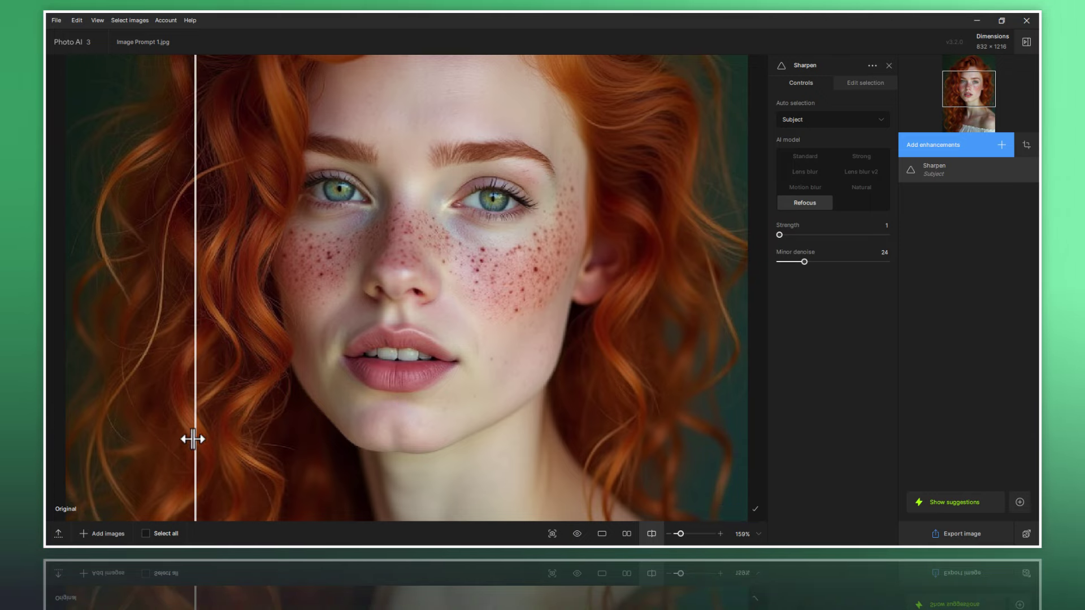
pyautogui.moveTo(192, 440)
pyautogui.mouseDown()
pyautogui.moveTo(576, 465)
pyautogui.moveTo(247, 435)
pyautogui.moveTo(518, 450)
pyautogui.moveTo(282, 443)
pyautogui.mouseUp()
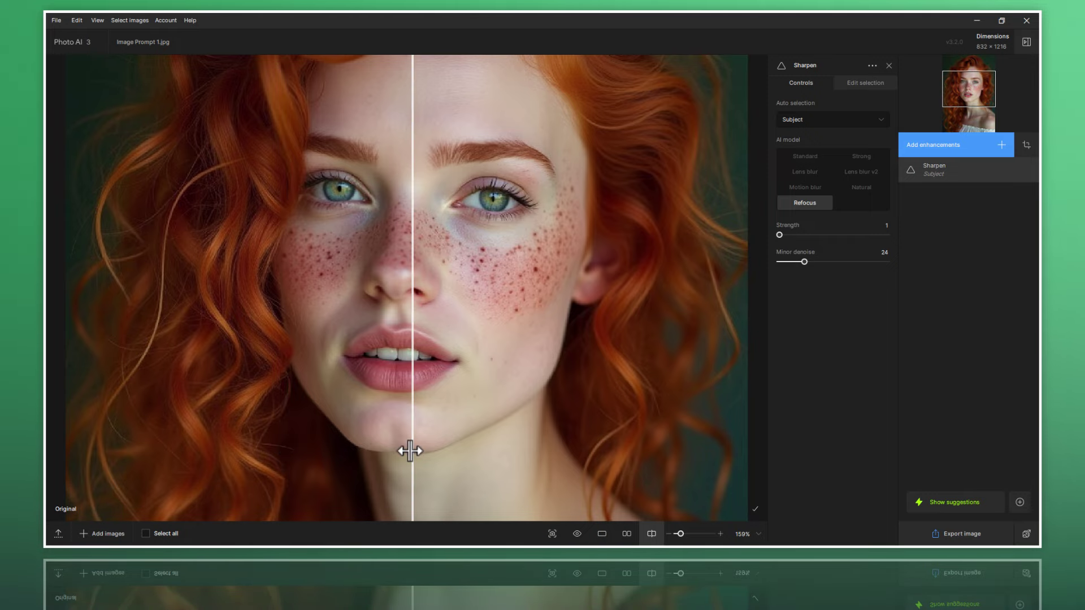
pyautogui.moveTo(410, 450)
pyautogui.mouseDown()
pyautogui.moveTo(565, 460)
pyautogui.moveTo(293, 446)
pyautogui.moveTo(560, 467)
pyautogui.moveTo(279, 460)
pyautogui.moveTo(558, 484)
pyautogui.mouseUp()
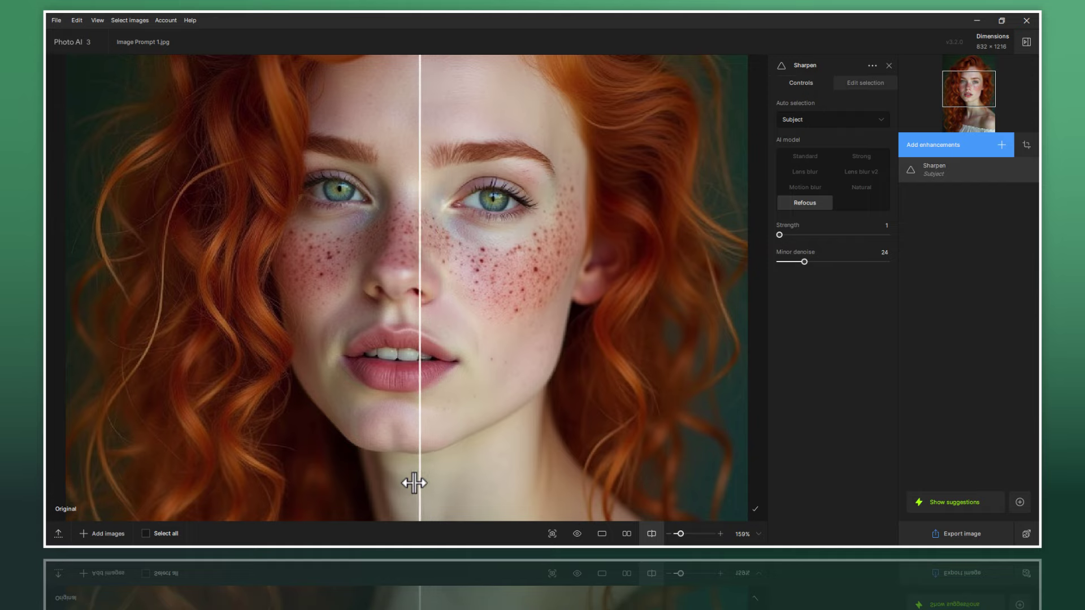
pyautogui.moveTo(255, 496); pyautogui.dragTo(193, 490)
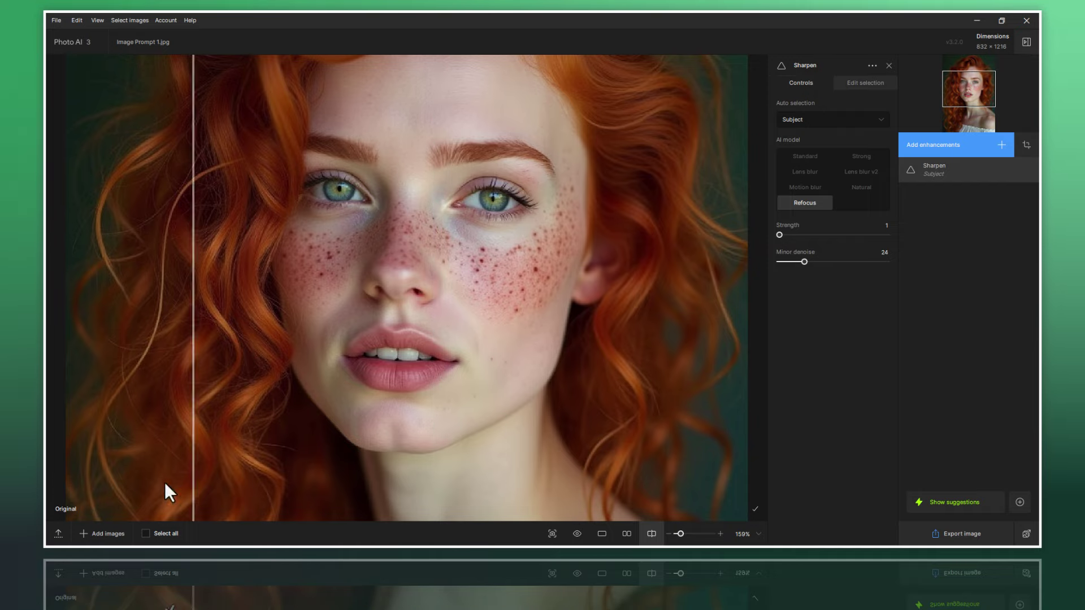
pyautogui.moveTo(378, 485)
pyautogui.mouseDown()
pyautogui.moveTo(465, 485)
pyautogui.moveTo(189, 484)
pyautogui.moveTo(318, 496)
pyautogui.moveTo(383, 485)
pyautogui.moveTo(133, 480)
pyautogui.moveTo(220, 497)
pyautogui.mouseUp()
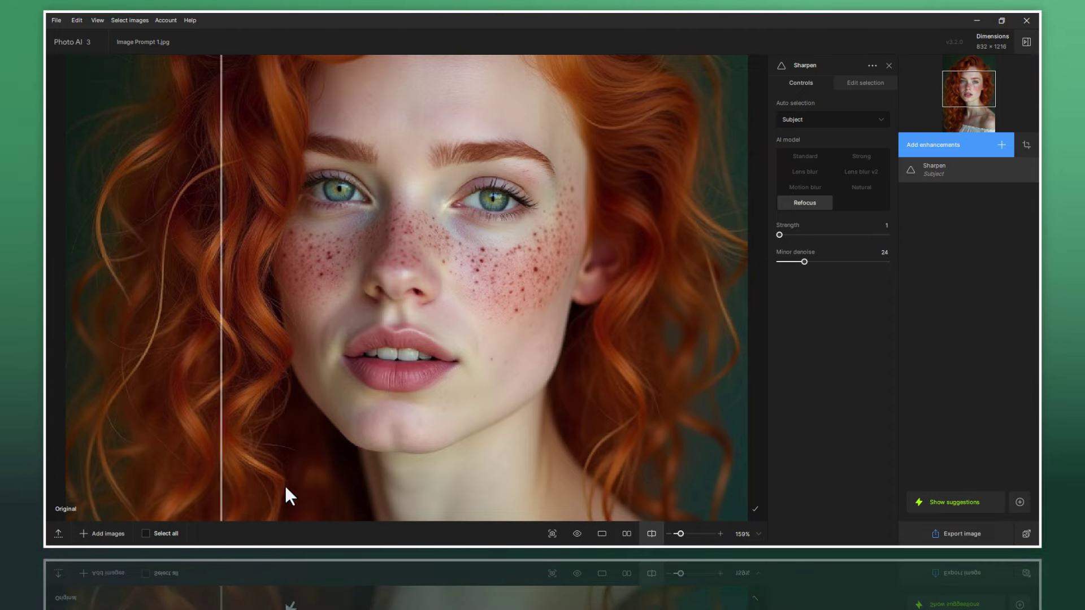
pyautogui.moveTo(286, 497)
pyautogui.mouseDown()
pyautogui.moveTo(450, 495)
pyautogui.moveTo(269, 496)
pyautogui.moveTo(518, 520)
pyautogui.moveTo(497, 520)
pyautogui.moveTo(561, 509)
pyautogui.moveTo(407, 499)
pyautogui.mouseUp()
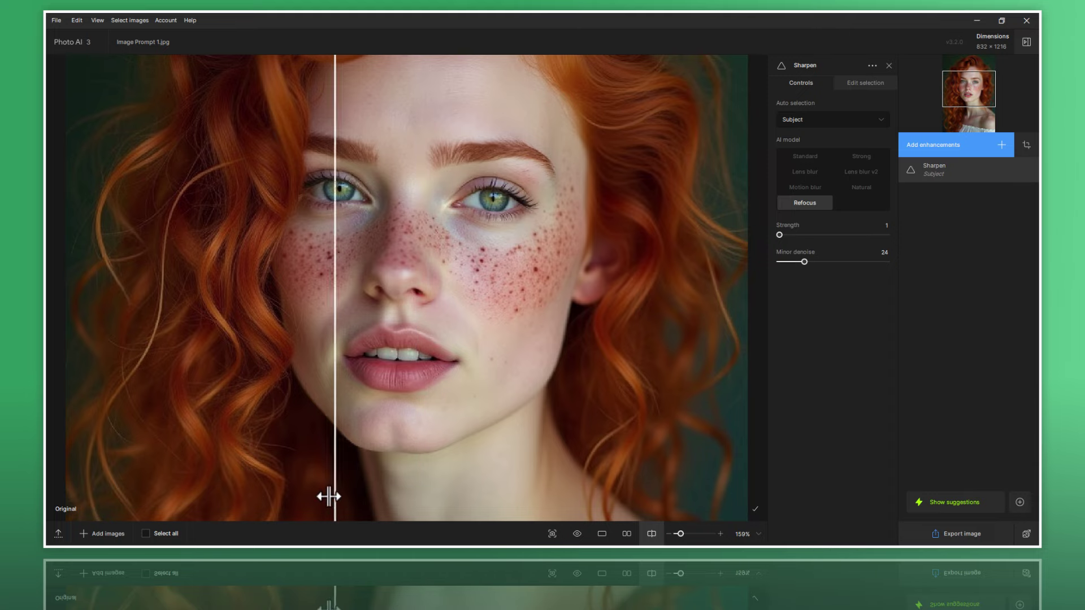
pyautogui.moveTo(343, 507); pyautogui.dragTo(391, 508)
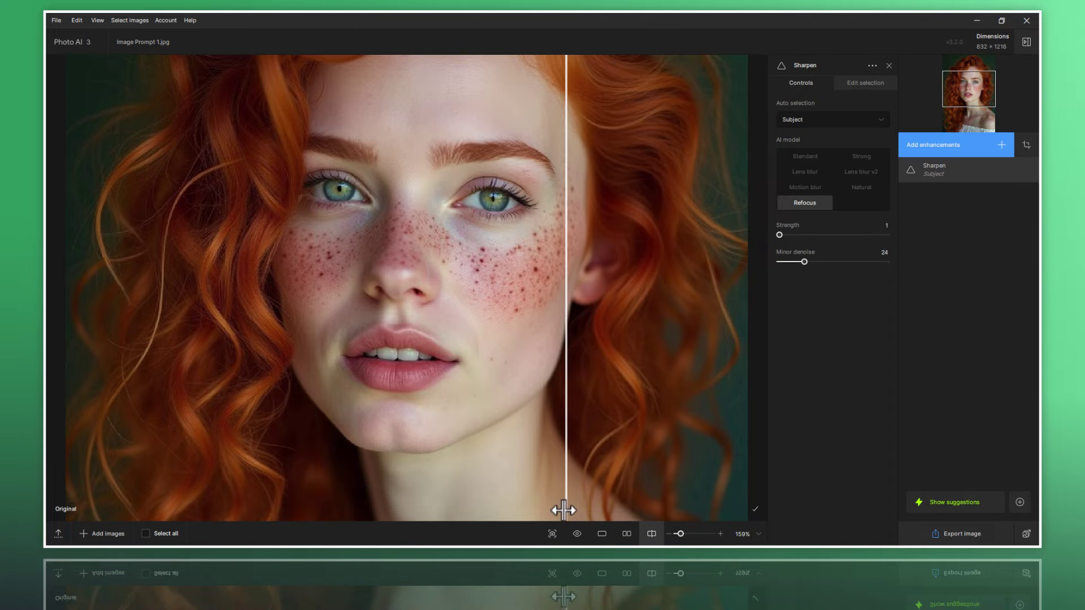
# Step: Zoom to 299% and compare the freckled cheeks before and after
pyautogui.moveTo(563, 510); pyautogui.dragTo(511, 332)
pyautogui.scroll(3, 511, 331)
pyautogui.scroll(3, 503, 244)
pyautogui.moveTo(532, 177)
pyautogui.mouseDown()
pyautogui.moveTo(465, 327)
pyautogui.moveTo(240, 363)
pyautogui.mouseUp()
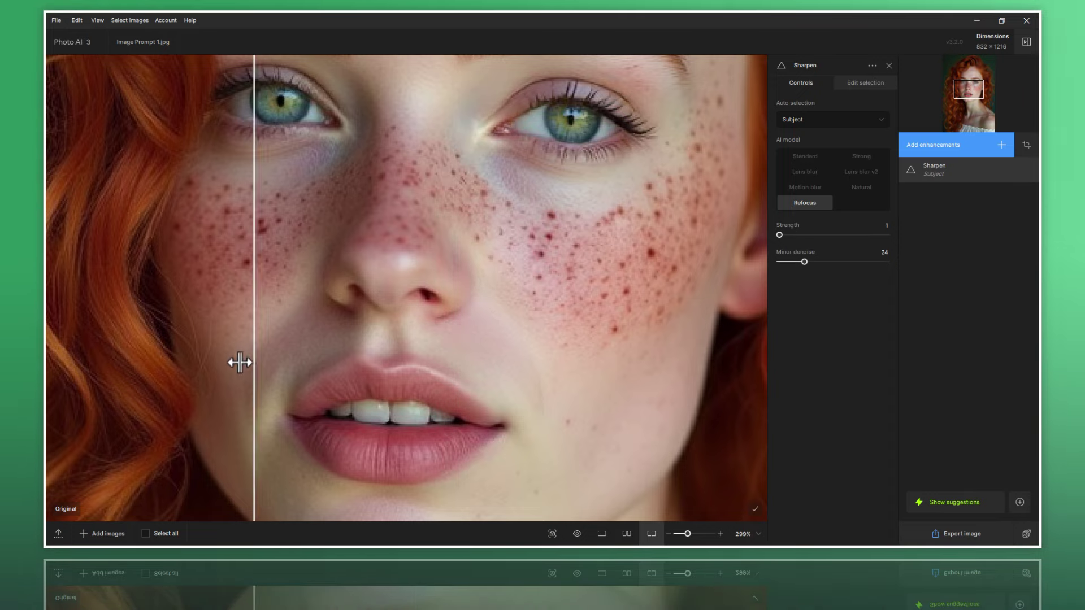
pyautogui.moveTo(523, 398)
pyautogui.mouseDown()
pyautogui.moveTo(235, 380)
pyautogui.moveTo(521, 390)
pyautogui.moveTo(303, 366)
pyautogui.mouseUp()
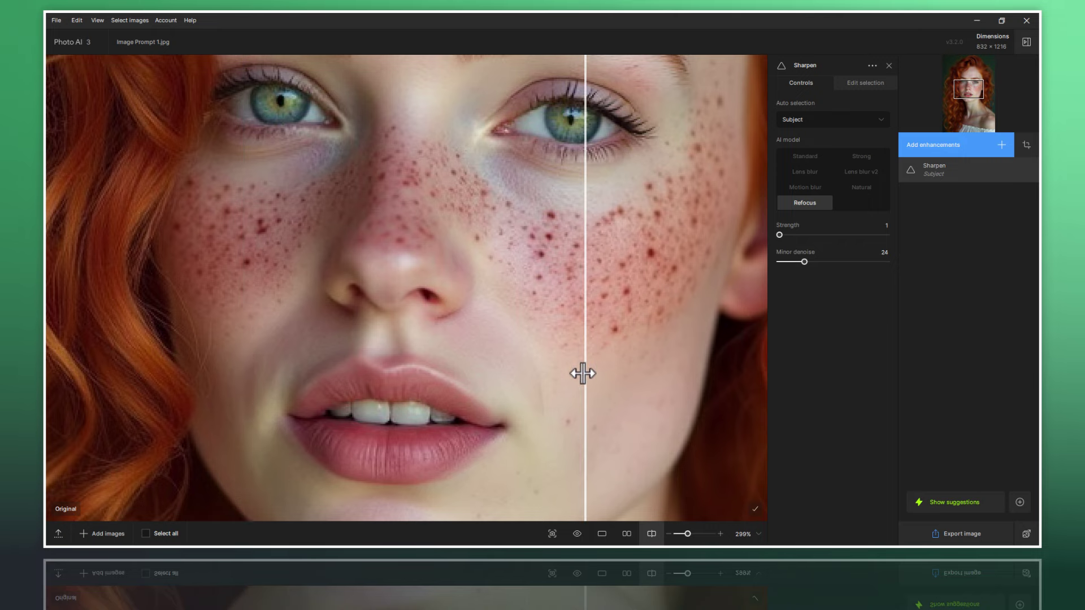
pyautogui.moveTo(583, 374)
pyautogui.mouseDown()
pyautogui.moveTo(560, 370)
pyautogui.moveTo(606, 375)
pyautogui.moveTo(403, 370)
pyautogui.mouseUp()
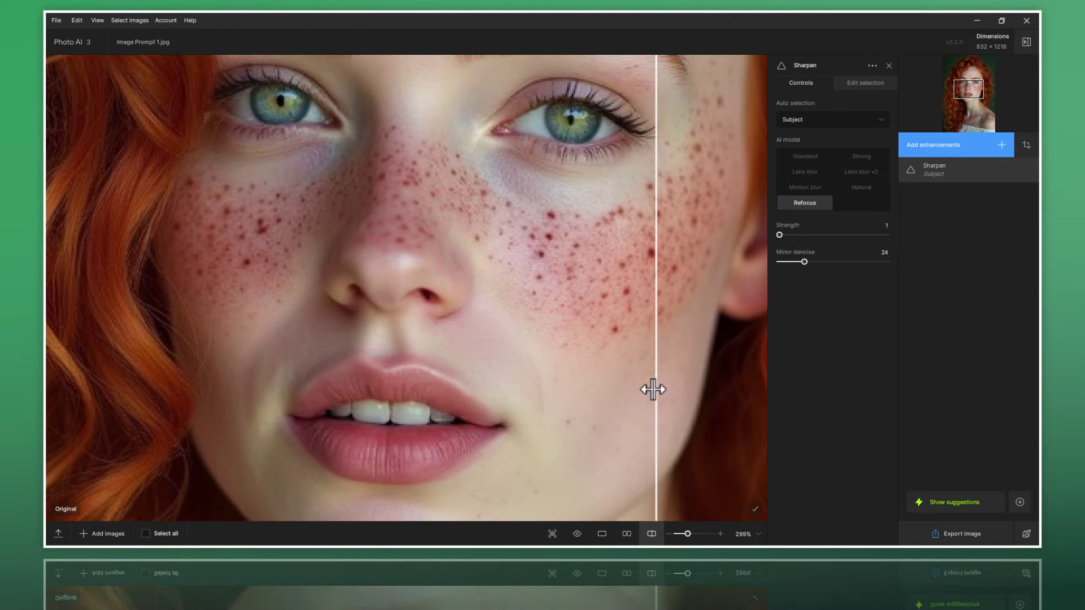
# Step: Pan to the hair and compare original and sharpened strands
pyautogui.moveTo(294, 354); pyautogui.dragTo(595, 332)
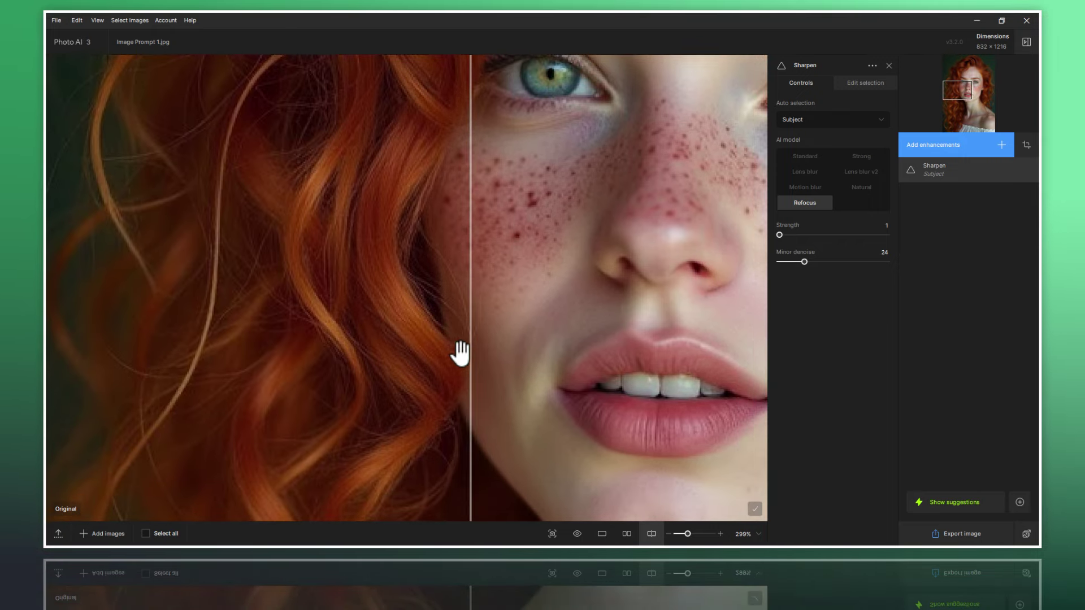
pyautogui.moveTo(466, 355)
pyautogui.mouseDown()
pyautogui.moveTo(332, 368)
pyautogui.moveTo(218, 358)
pyautogui.moveTo(431, 370)
pyautogui.moveTo(245, 363)
pyautogui.mouseUp()
pyautogui.moveTo(374, 373)
pyautogui.mouseDown()
pyautogui.moveTo(424, 363)
pyautogui.moveTo(74, 326)
pyautogui.mouseUp()
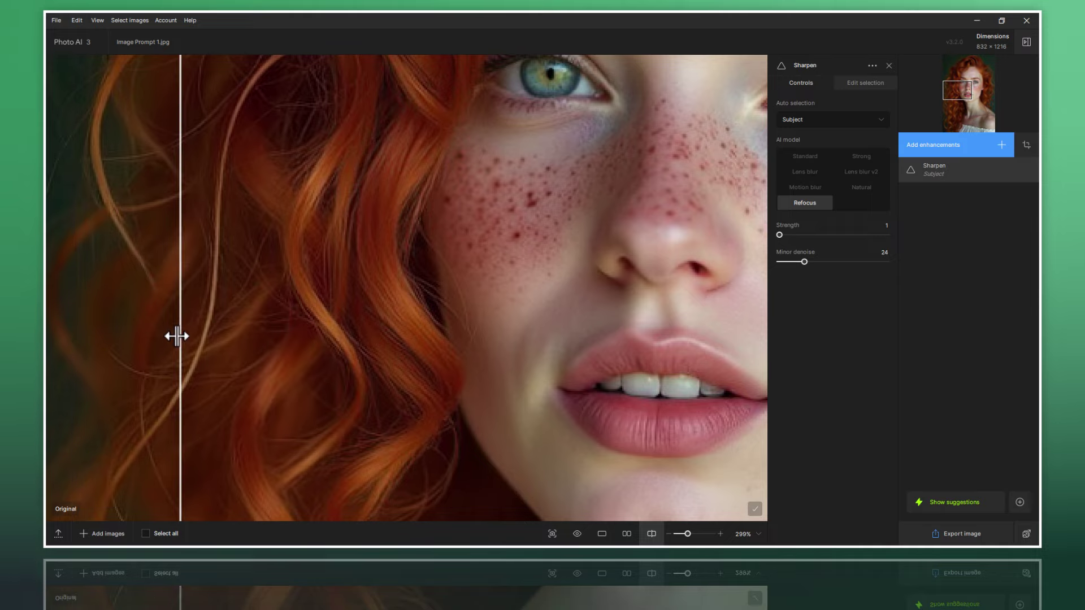
pyautogui.moveTo(177, 336); pyautogui.dragTo(82, 331)
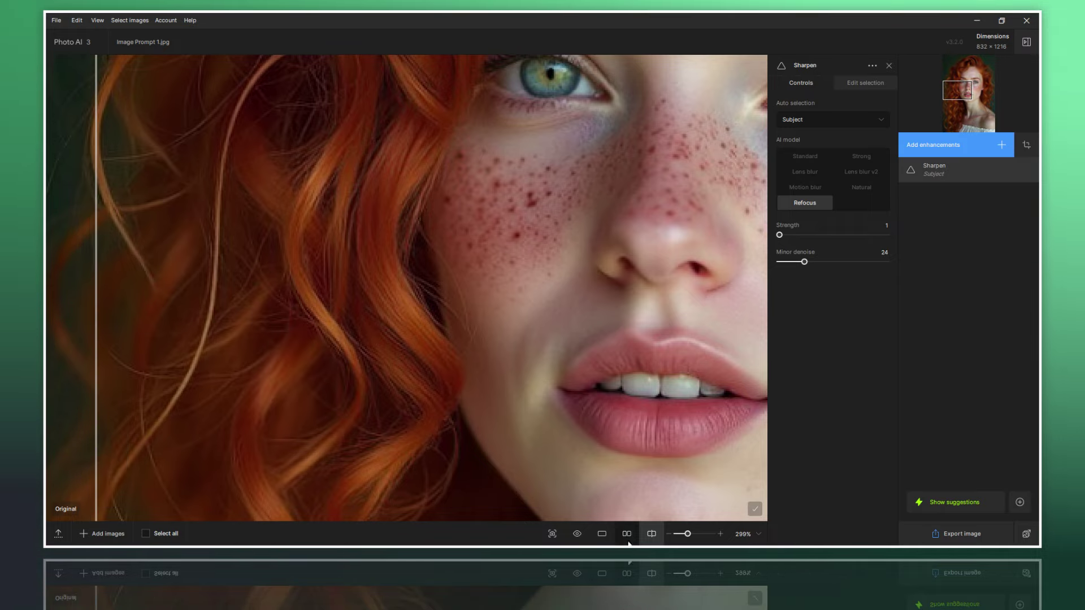
# Step: Show only the enhanced portrait at 168% and close the Sharpen settings panel
pyautogui.click(601, 533)
pyautogui.scroll(-2, 537, 332)
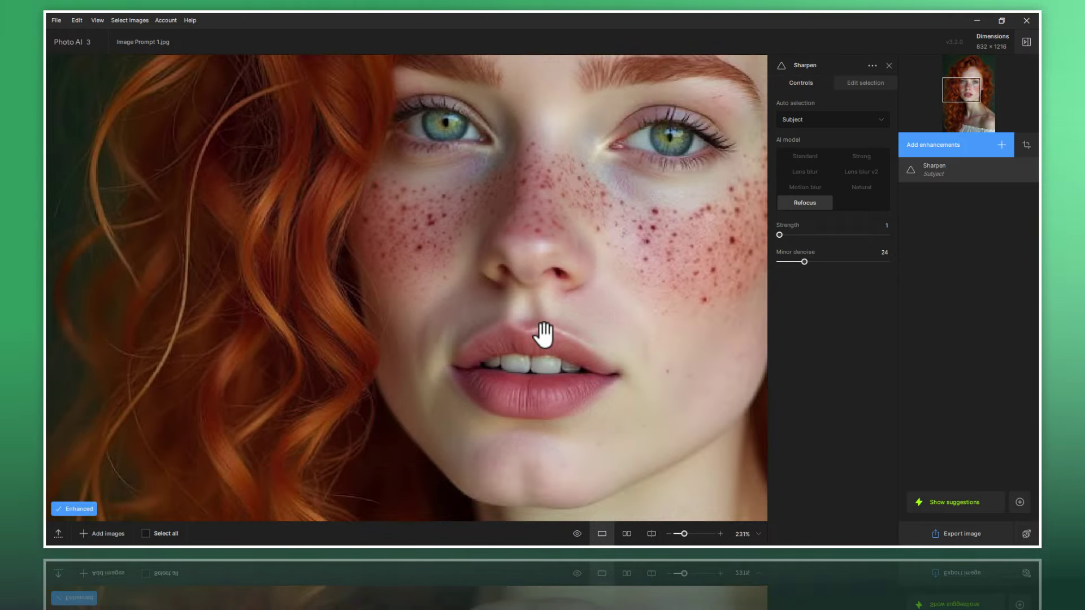
pyautogui.scroll(-2, 537, 333)
pyautogui.scroll(-2, 539, 333)
pyautogui.scroll(1, 509, 294)
pyautogui.scroll(1, 502, 290)
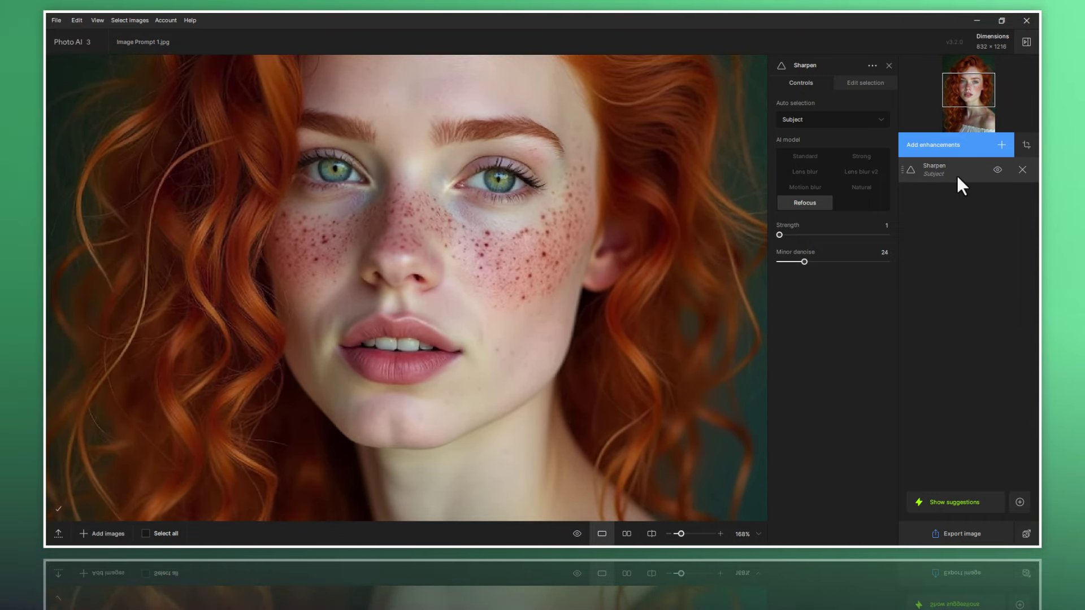
pyautogui.click(958, 175)
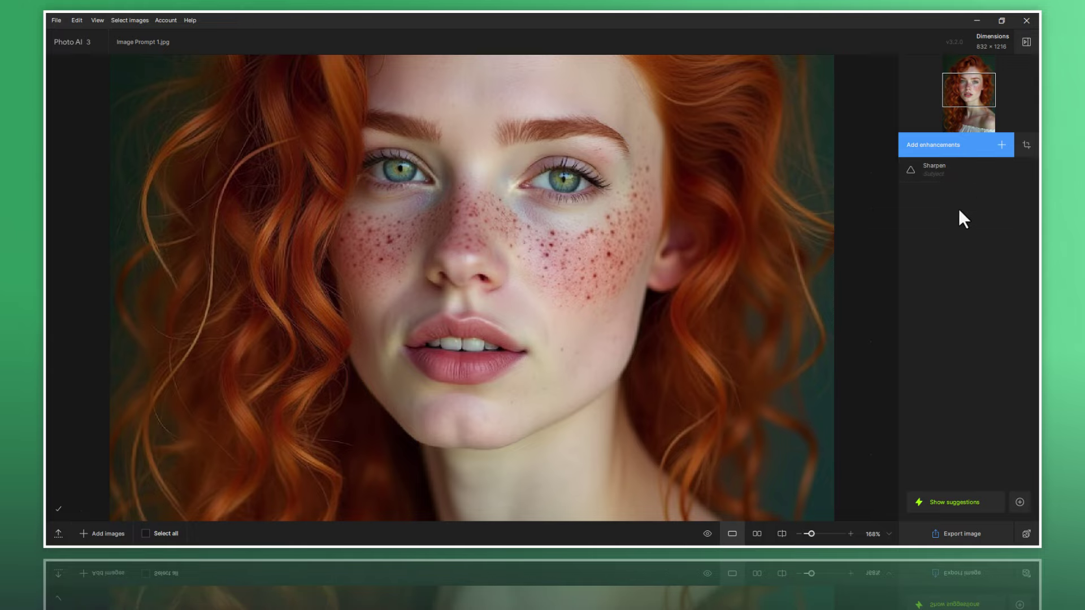